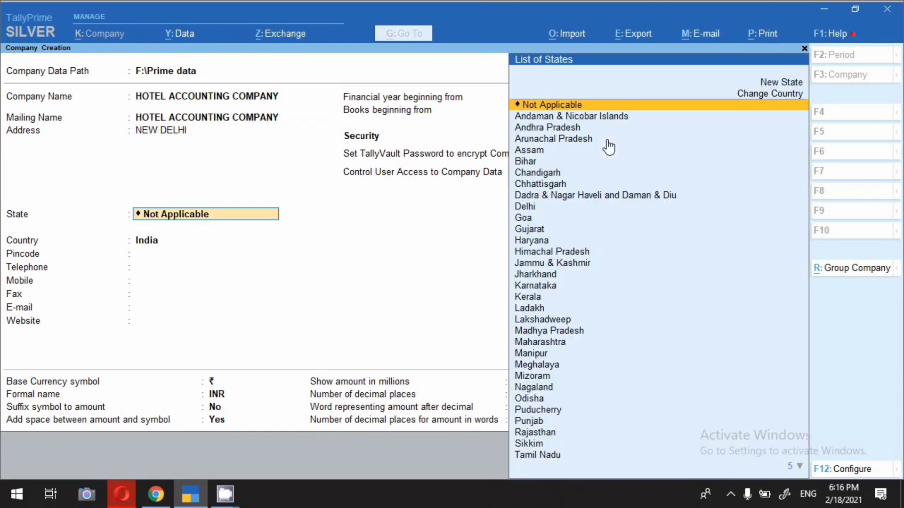
Step: Set the company's state to Delhi and create HOTEL ACCOUNTING COMPANY
type("D")
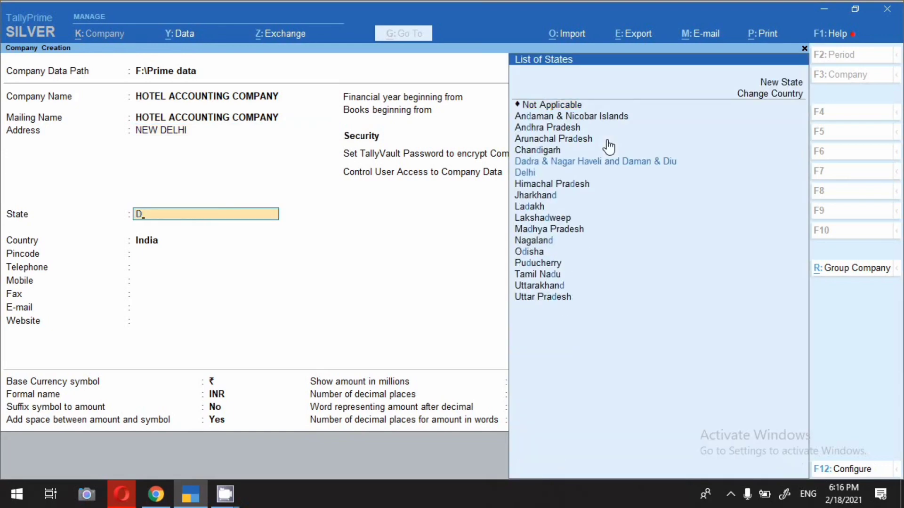
key("Down")
key("Return")
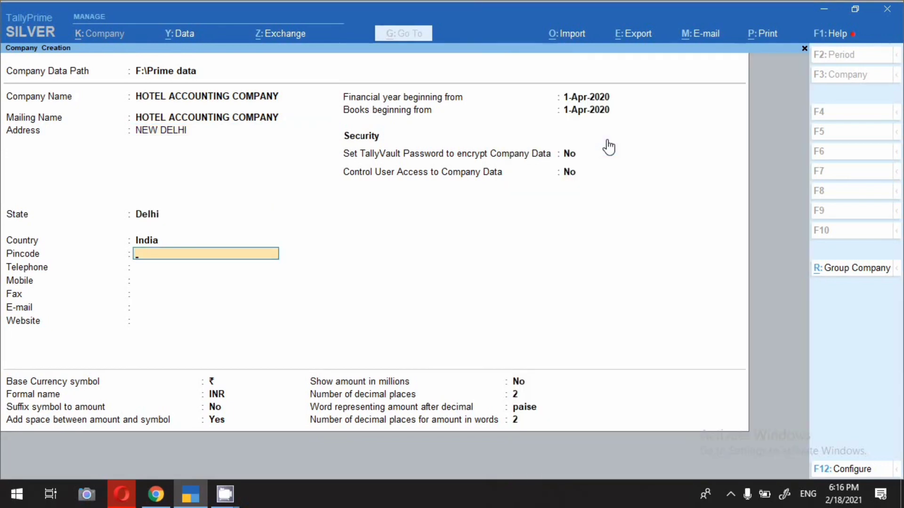
key("Return")
key("Return")
key("Return")
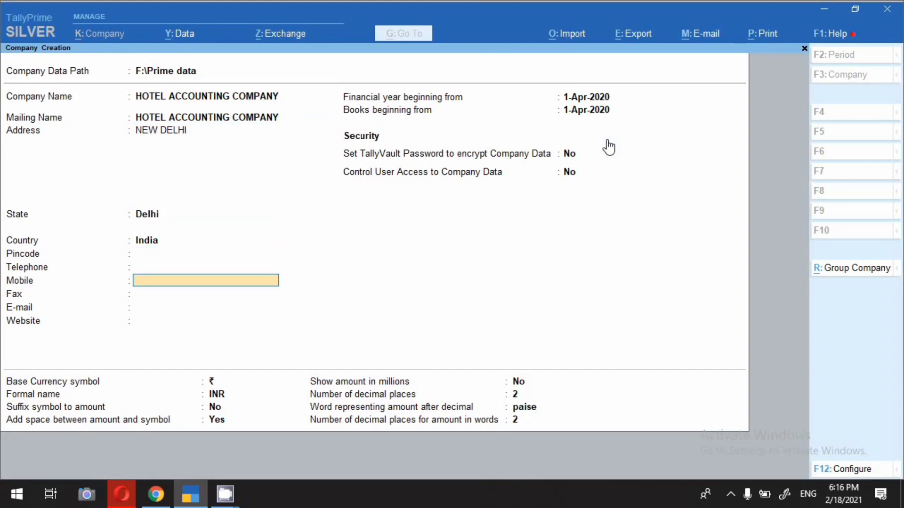
key("Return")
key("Return")
key("Return")
key("Return")
key("Return")
key("Return")
key("Return")
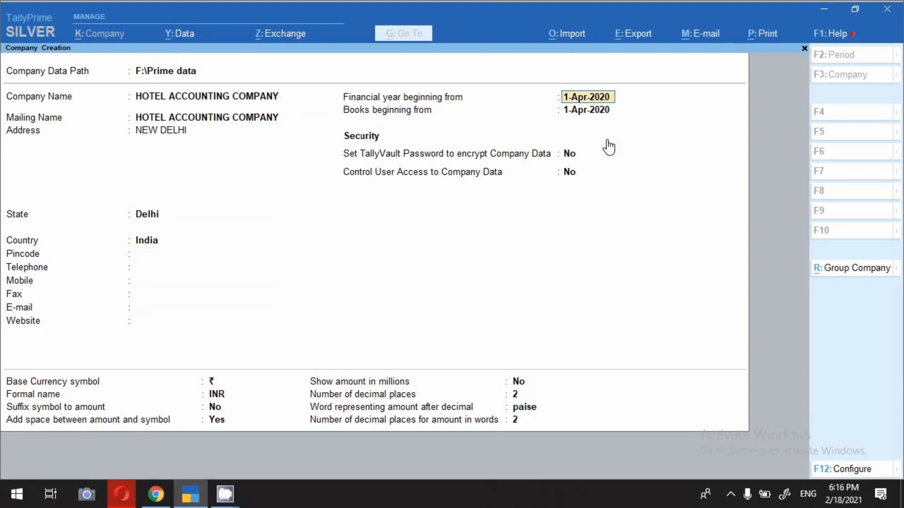
key("Return")
key("Return")
key("Return")
key("Return")
key("Return")
key("Return")
key("Return")
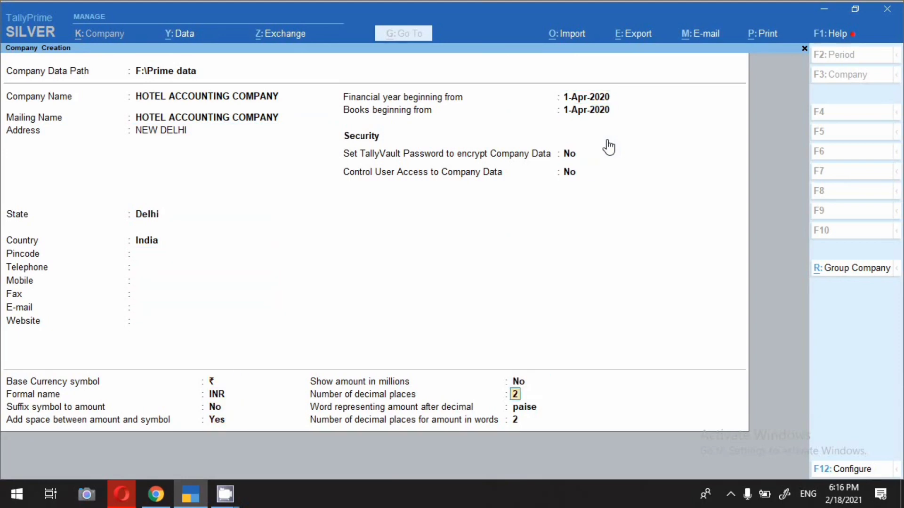
key("Return")
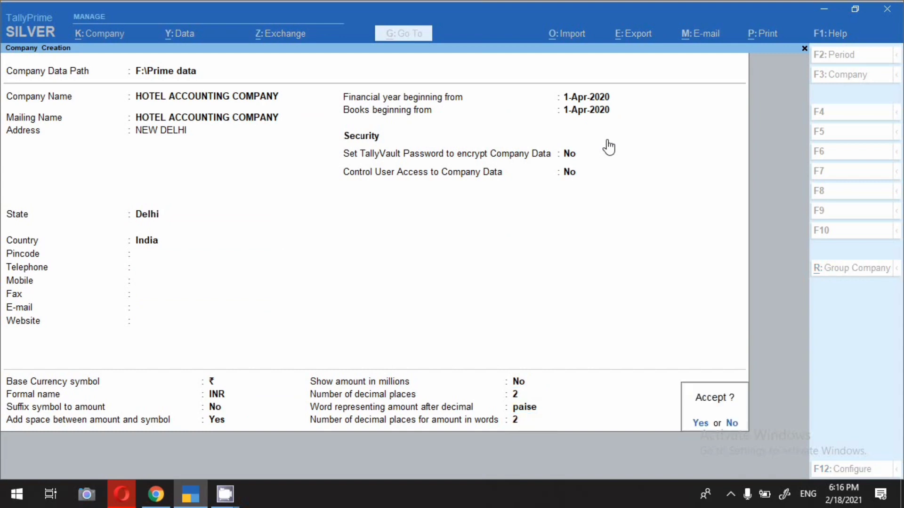
key("Return")
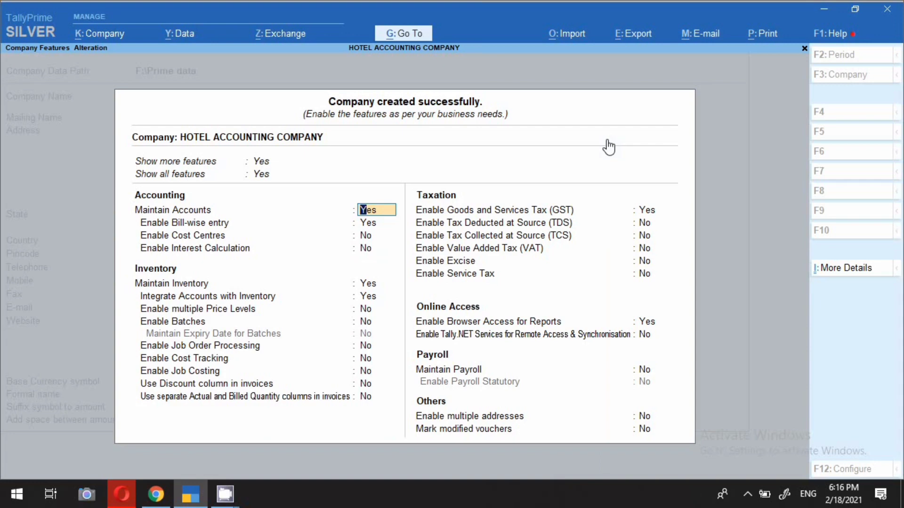
Step: Enable GST with Delhi Regular registration from 1-Apr-2020 and accept the company features
left_click(446, 213)
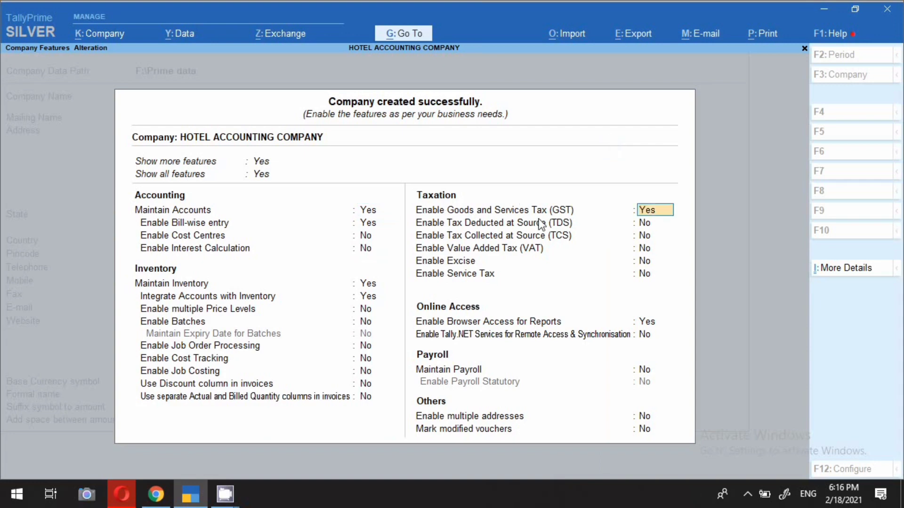
key("Return")
key("Return")
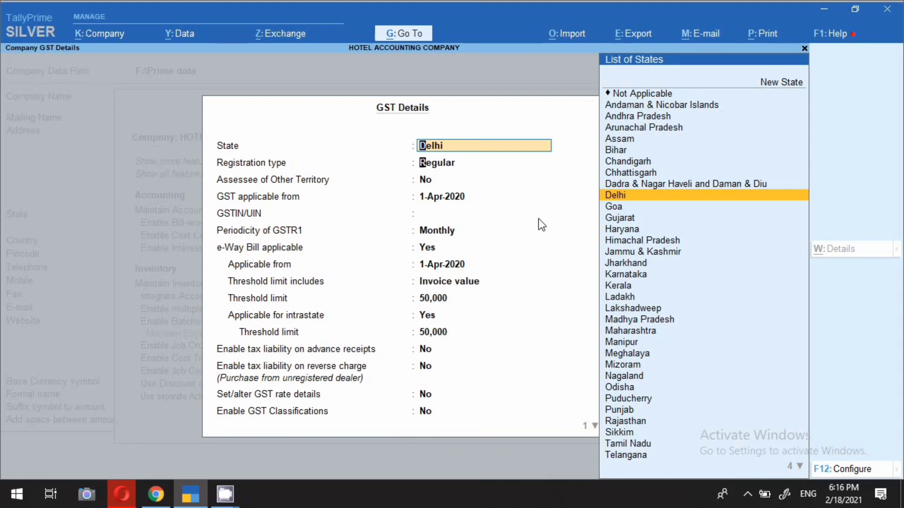
key("Return")
key("Return")
key("Return")
key("Return")
key("Return")
key("Return")
key("Return")
key("Return")
key("Return")
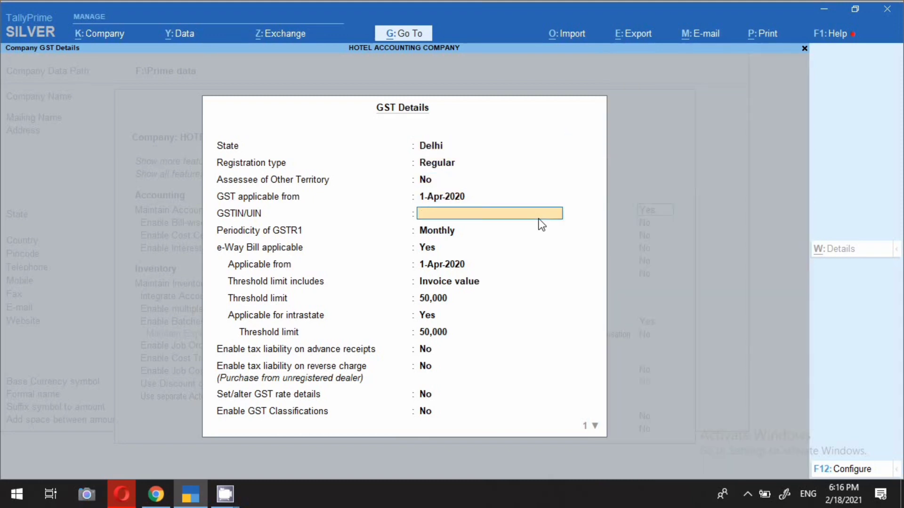
key("Return")
key("Return")
key("Return")
key("Return")
key("Return")
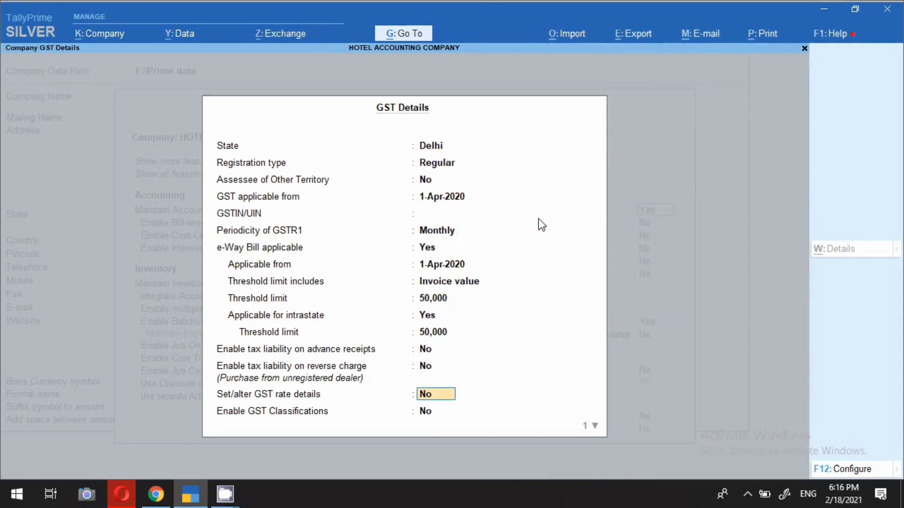
key("Return")
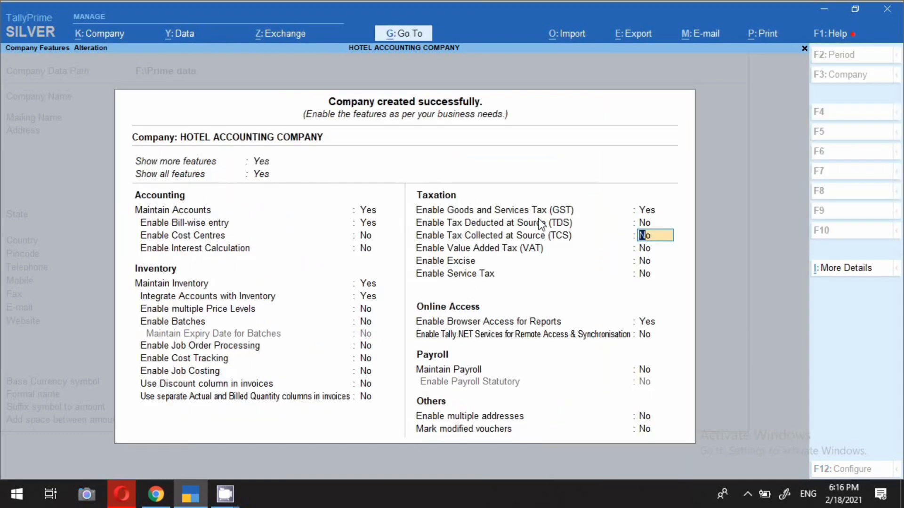
key("ctrl")
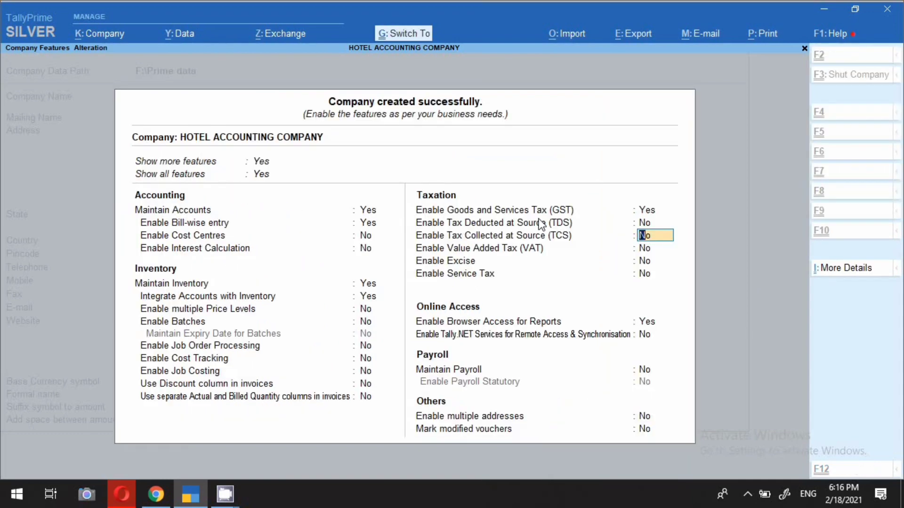
key("ctrl+a")
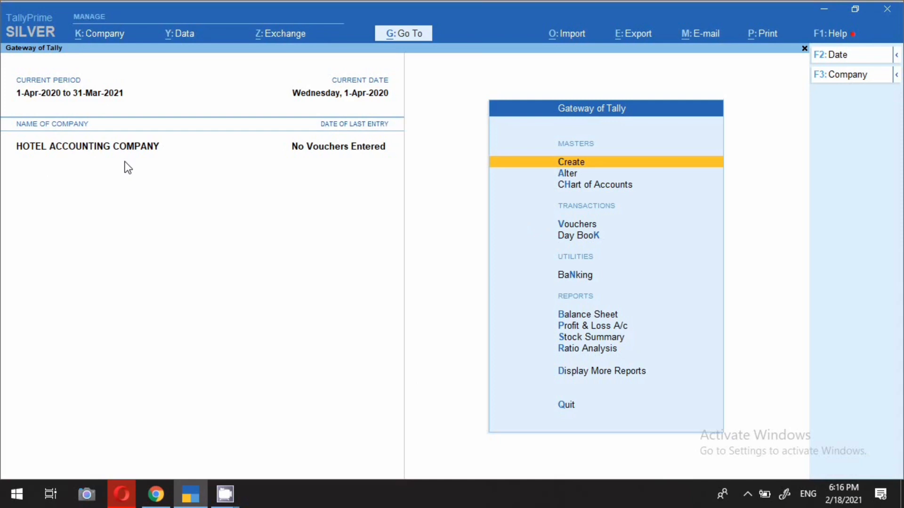
Step: Create a SALES ledger under Sales Accounts with GST applicable for Services
left_click(579, 167)
key("Down")
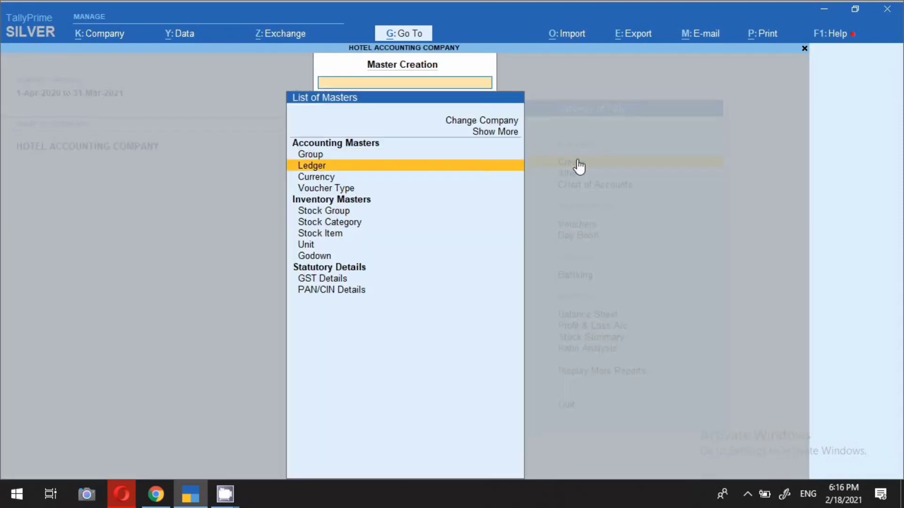
key("Return")
type("SALES")
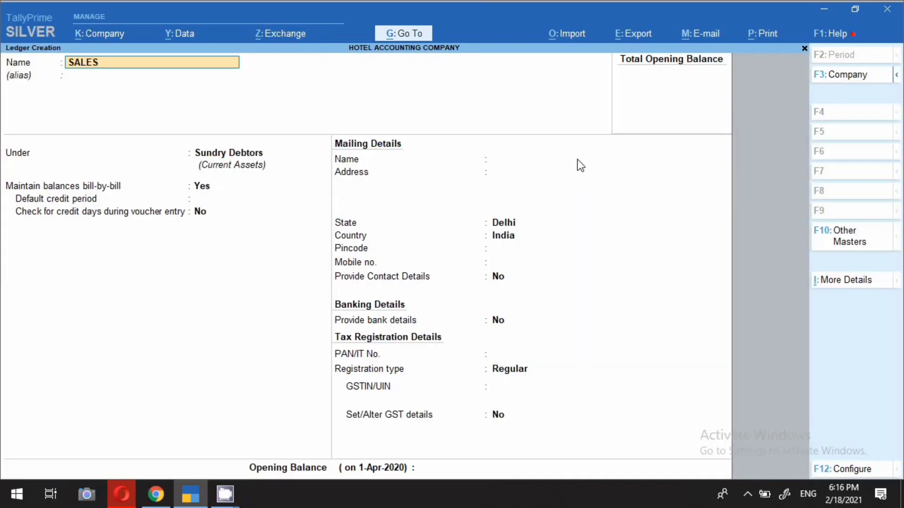
key("Return")
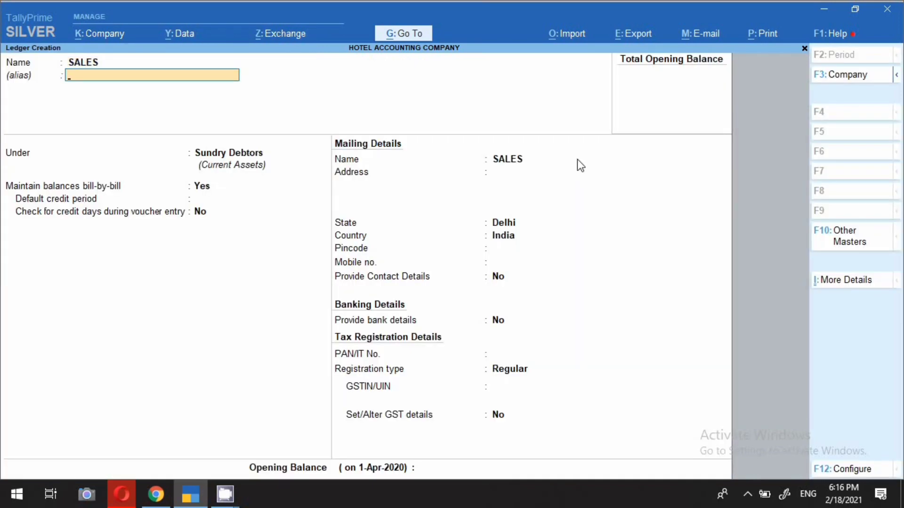
key("Return")
type("SA")
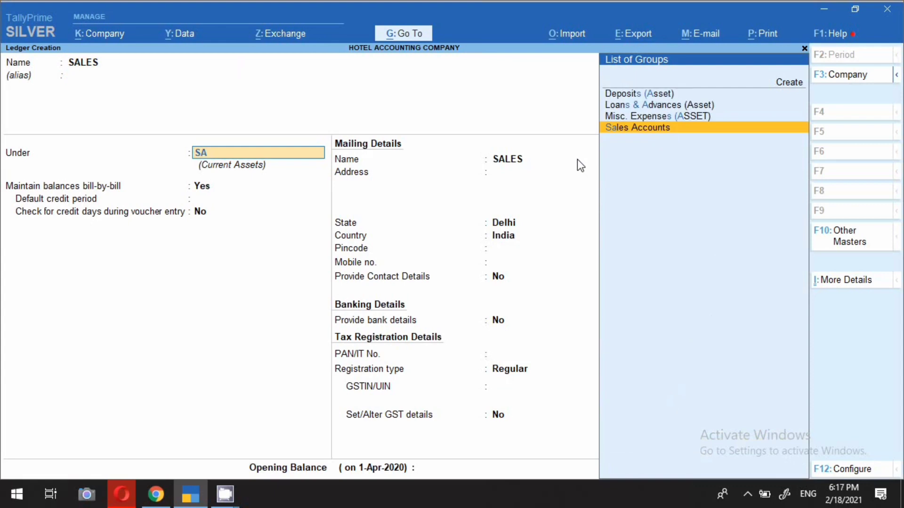
key("Return")
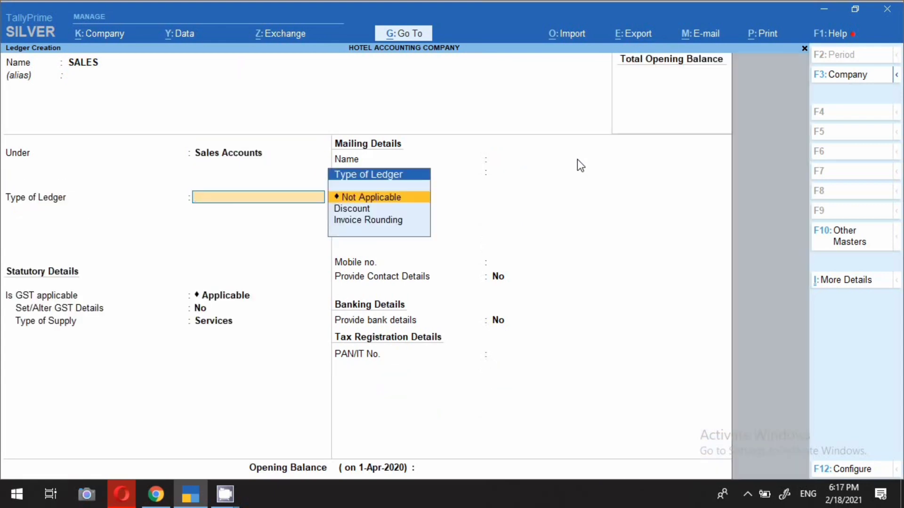
key("Return")
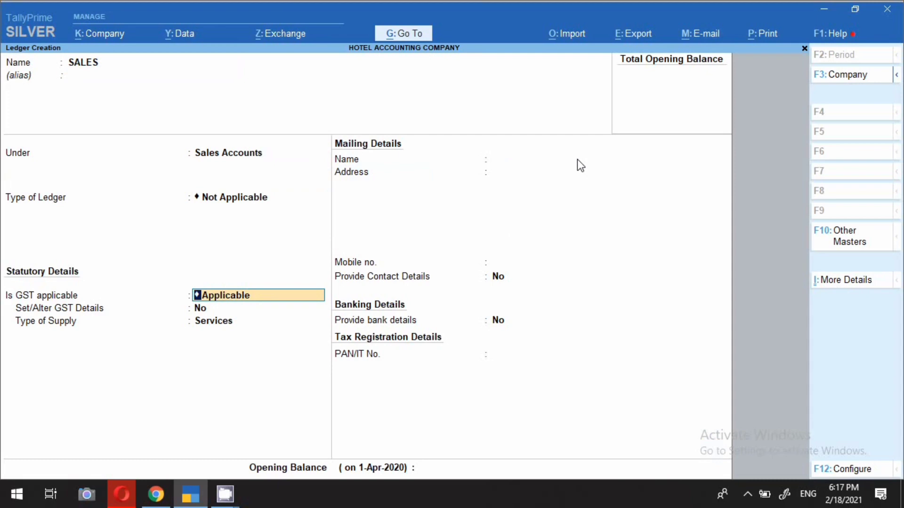
key("Return")
key("Return")
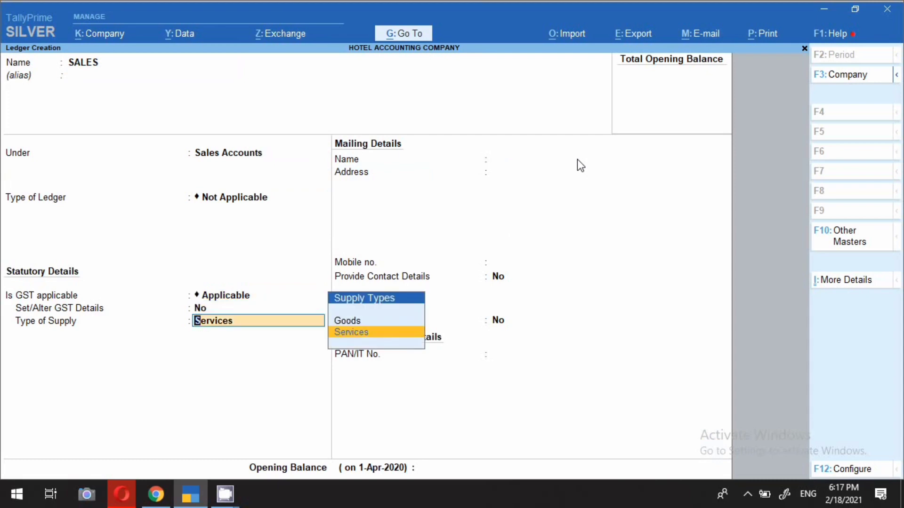
key("Return")
key("Return")
key("Return")
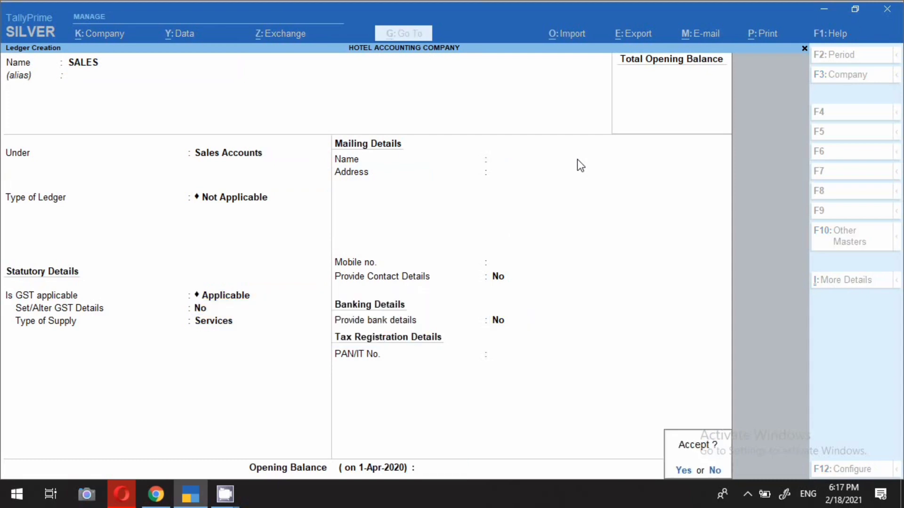
Step: Save it and create a Purchase ledger under Purchase Accounts, GST applicable, supply type Services
key("Return")
type("Purchase")
key("Return")
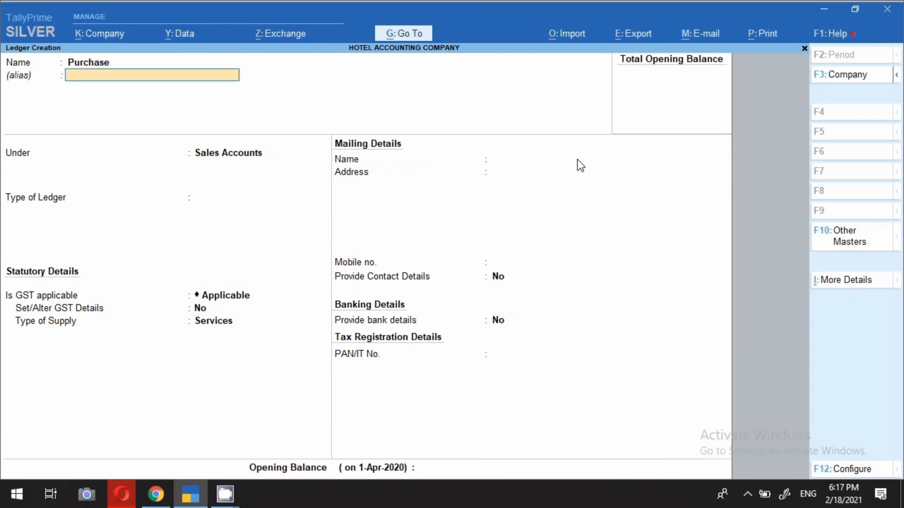
key("Return")
type("Pur")
key("Return")
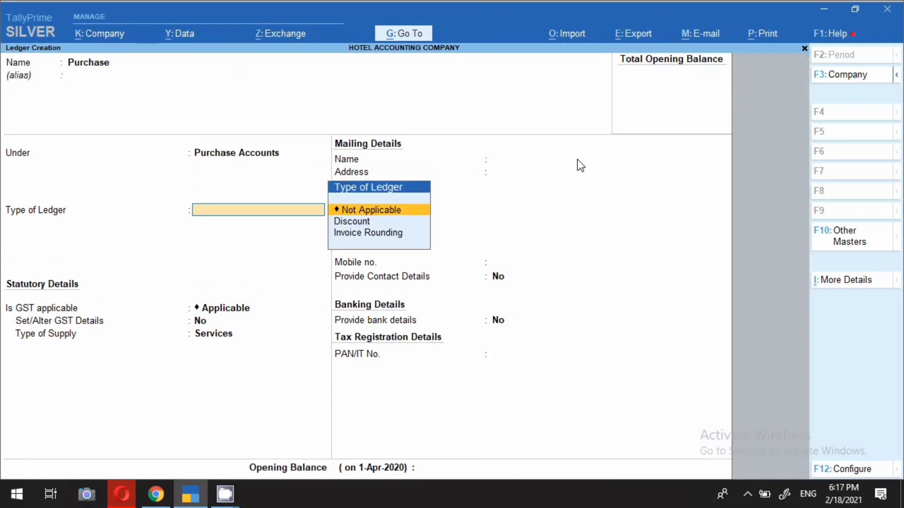
key("Return")
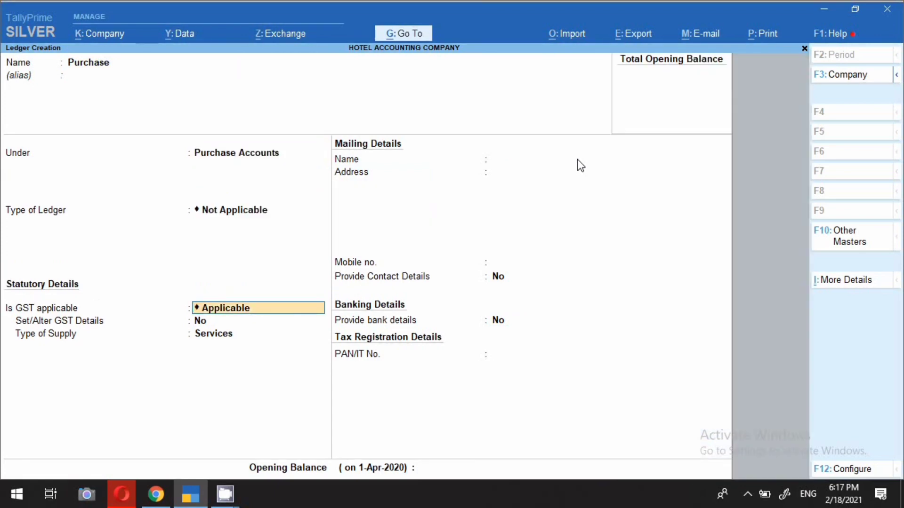
key("Return")
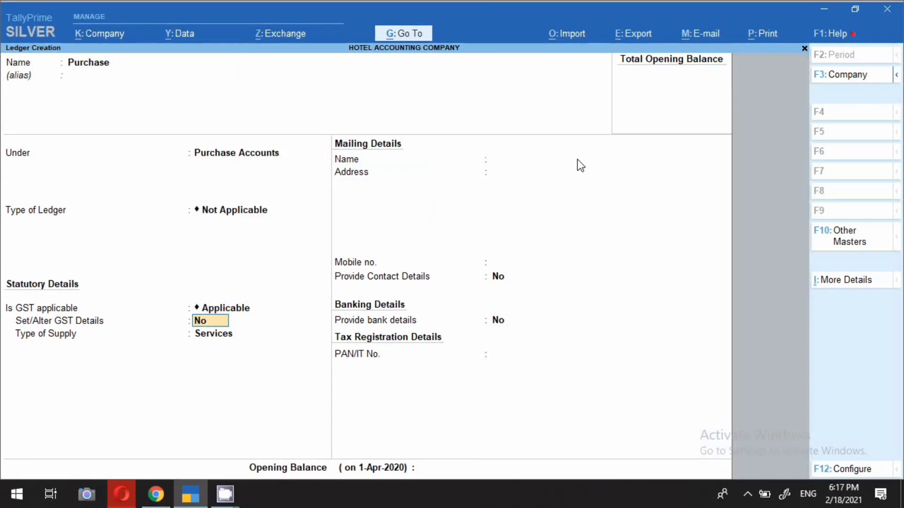
key("Return")
key("Return")
key("Return")
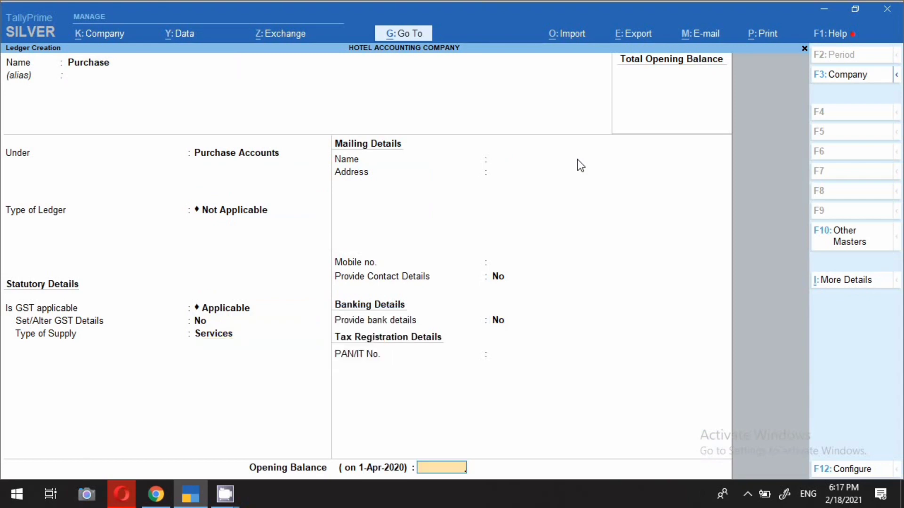
key("Return")
key("Return")
type("Cgst")
Step: Save the Cgst ledger under Duties & Taxes as type GST with Central Tax
key("Return")
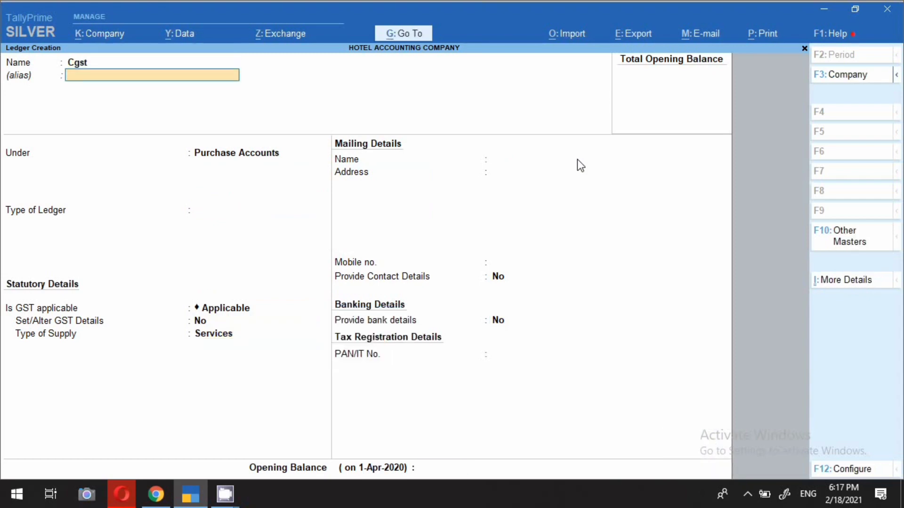
key("Return")
type("Duties & Taxes")
key("Return")
key("Up")
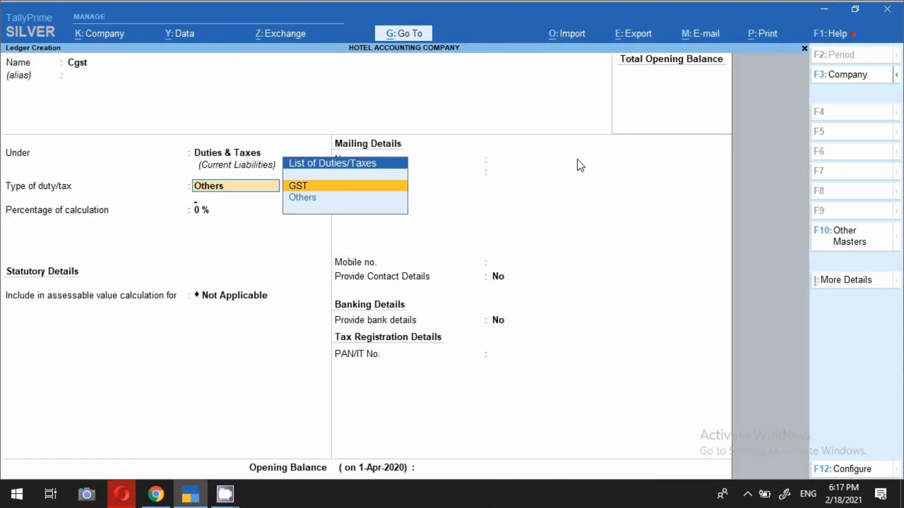
key("Return")
key("Return")
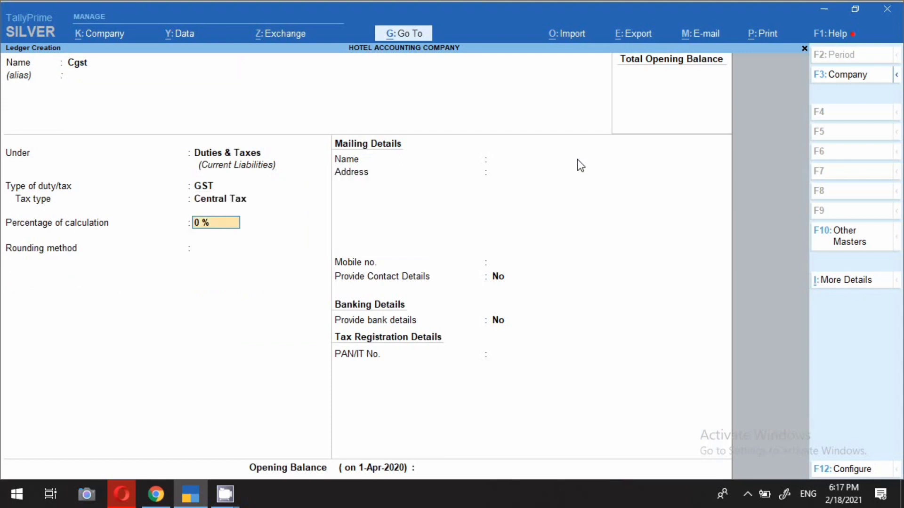
key("ctrl")
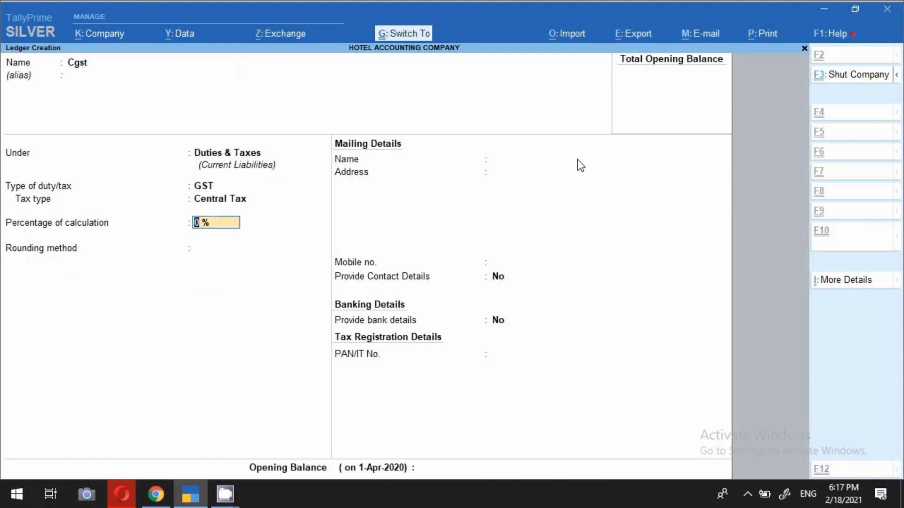
key("ctrl+a")
Step: Create the Sgst ledger under Duties & Taxes, duty type GST, tax type State Tax
type("Sge")
type("s")
key("BackSpace")
key("BackSpace")
type("st")
key("Return")
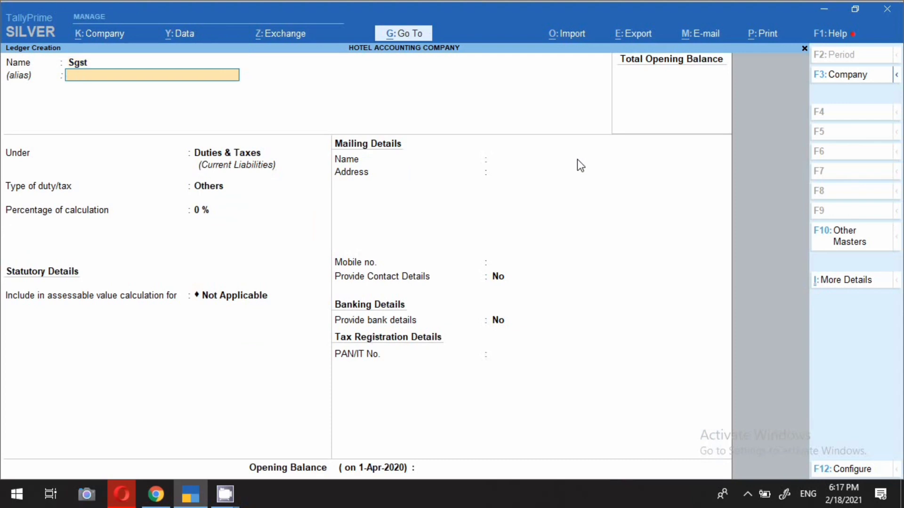
key("Return")
key("Return")
key("Up")
key("Return")
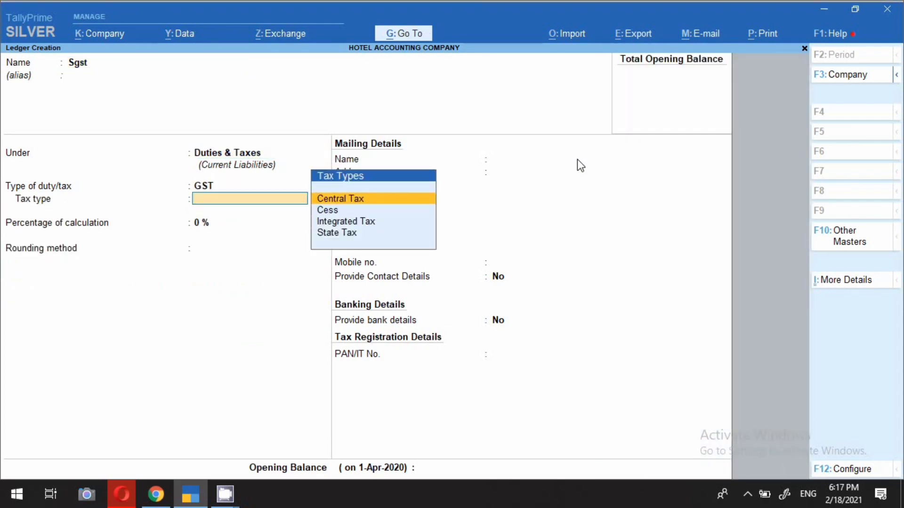
key("Down")
key("Down")
key("Down")
key("Return")
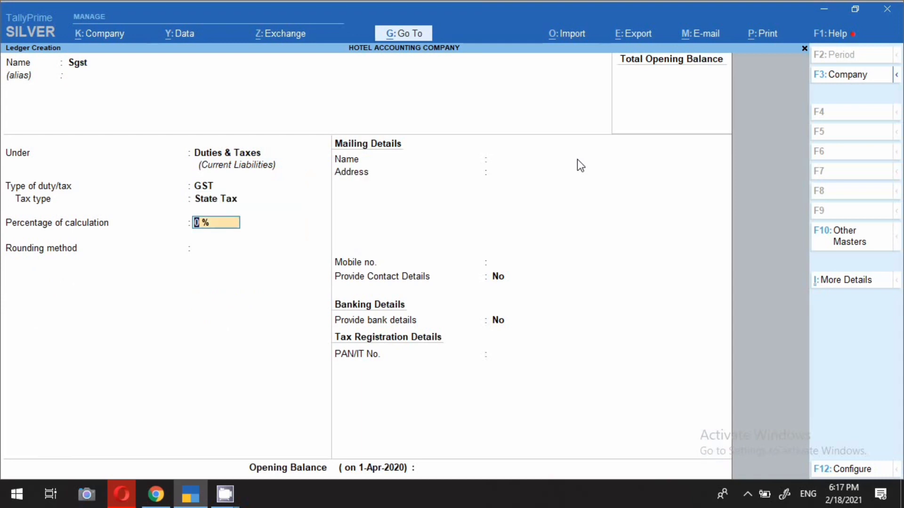
key("ctrl+a")
Step: Create the Igst ledger under Duties & Taxes, duty type GST, tax type Integrated Tax
type("I")
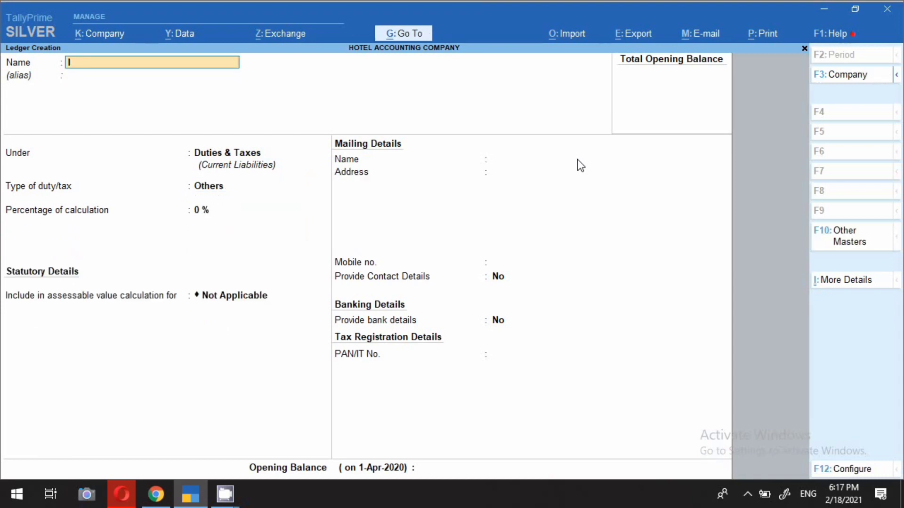
type("gst")
key("Return")
key("Return")
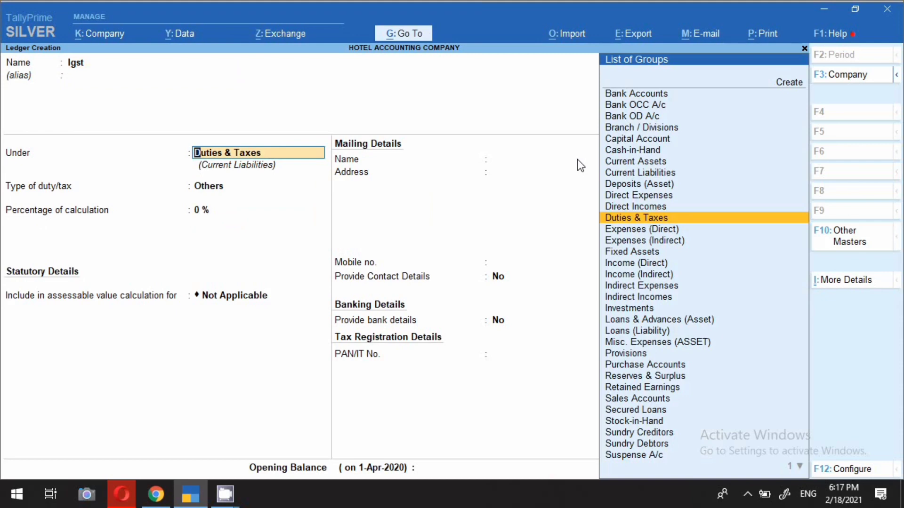
key("Return")
key("Up")
key("Return")
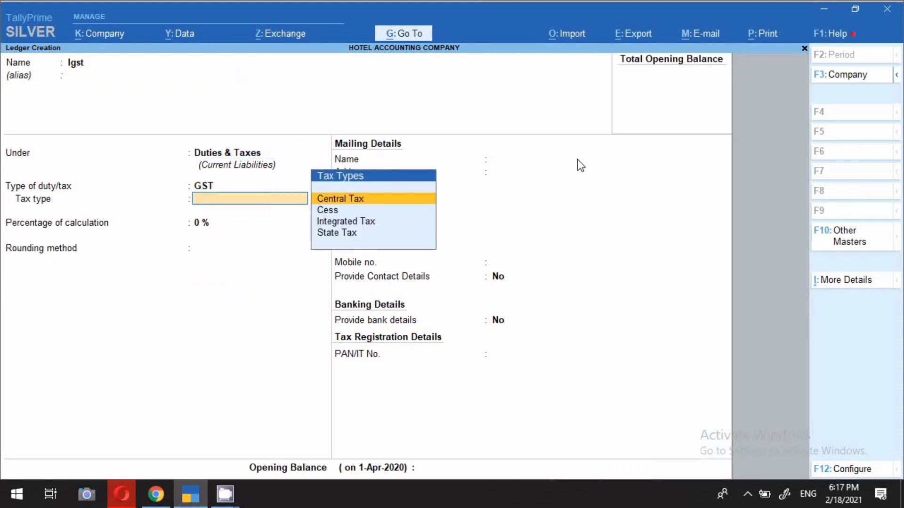
key("Down")
key("Down")
key("Return")
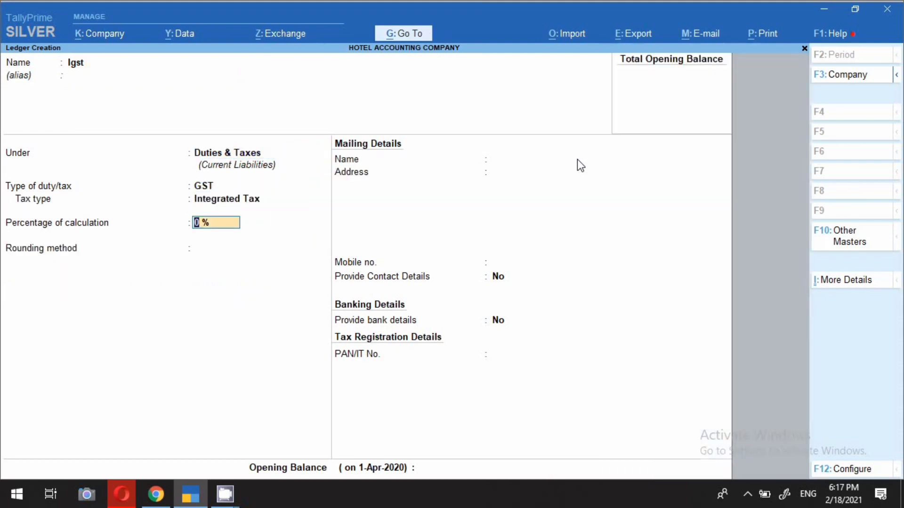
key("ctrl")
key("ctrl+a")
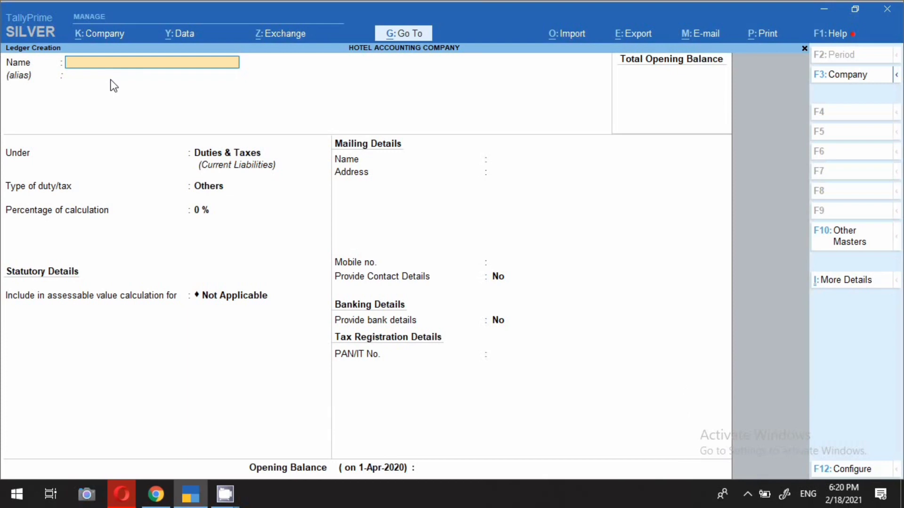
Step: Name a new ledger Swiming Pool Services and place it under Indirect Incomes
type("Swiming Pool Services")
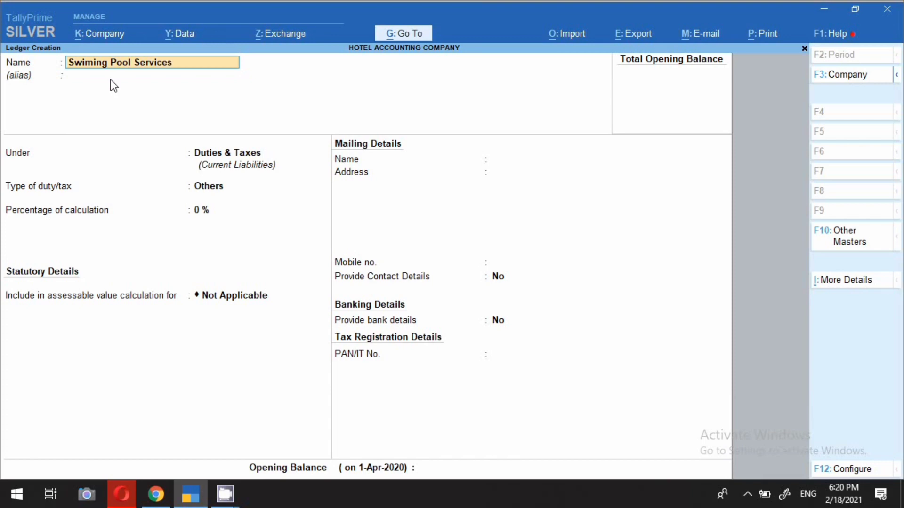
key("Return")
key("Return")
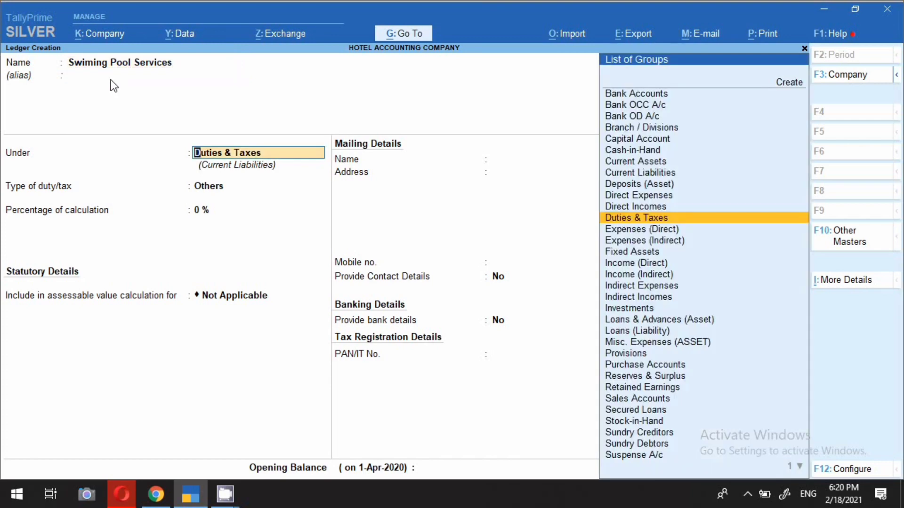
type("In")
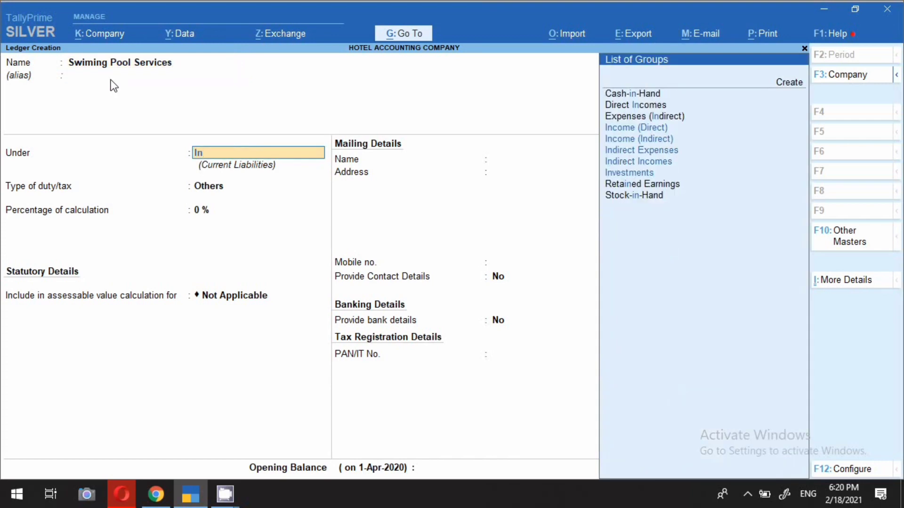
key("Down")
key("Down")
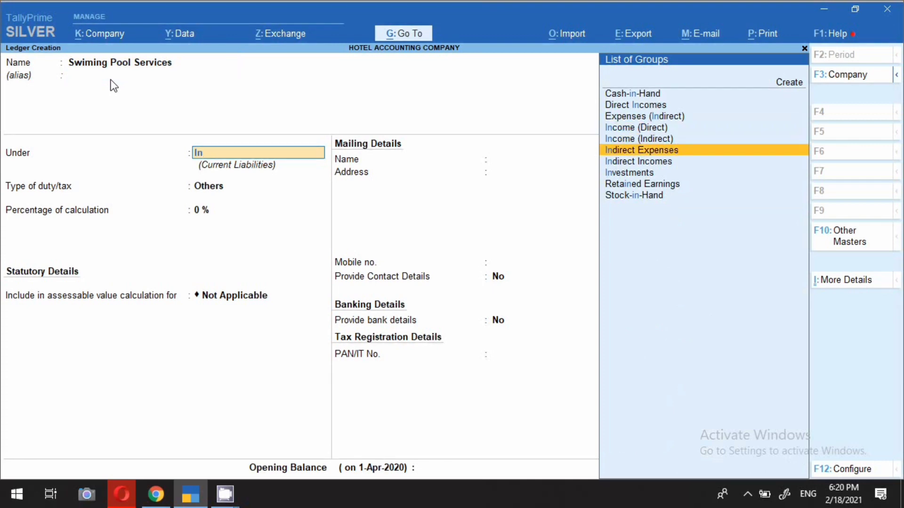
key("Down")
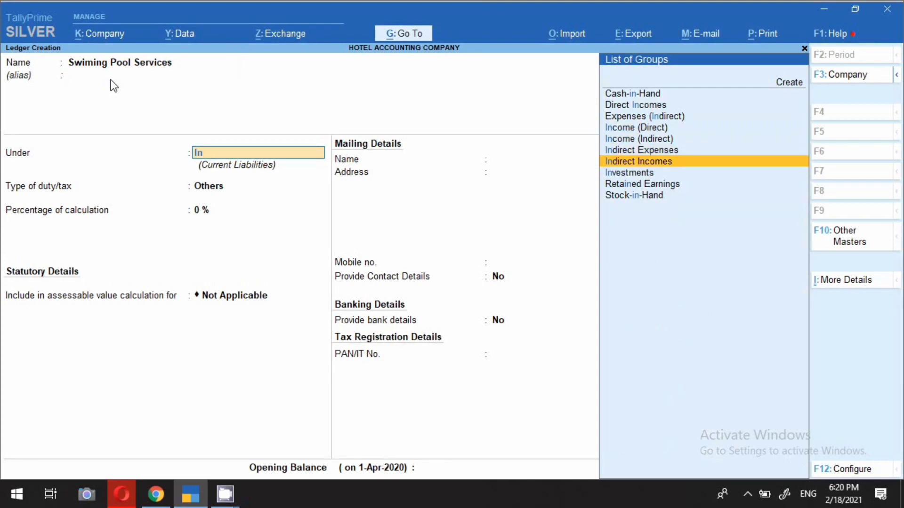
key("Return")
key("Return")
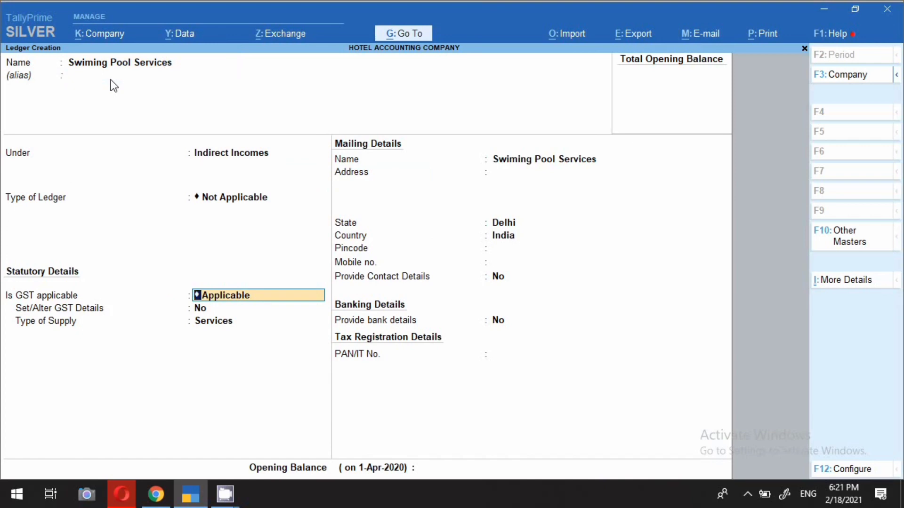
Step: Mark GST Not Applicable, include it in GST assessable value for Services, and save
type("Not")
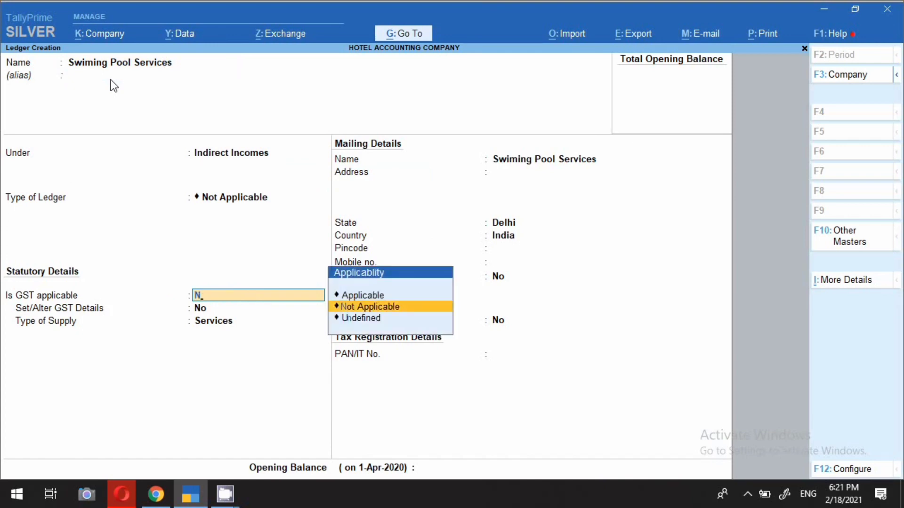
key("Return")
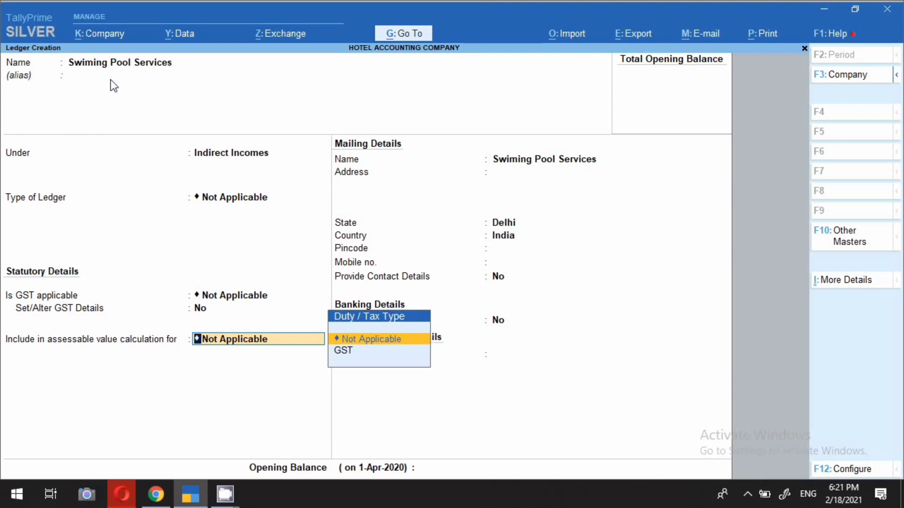
key("Down")
key("Return")
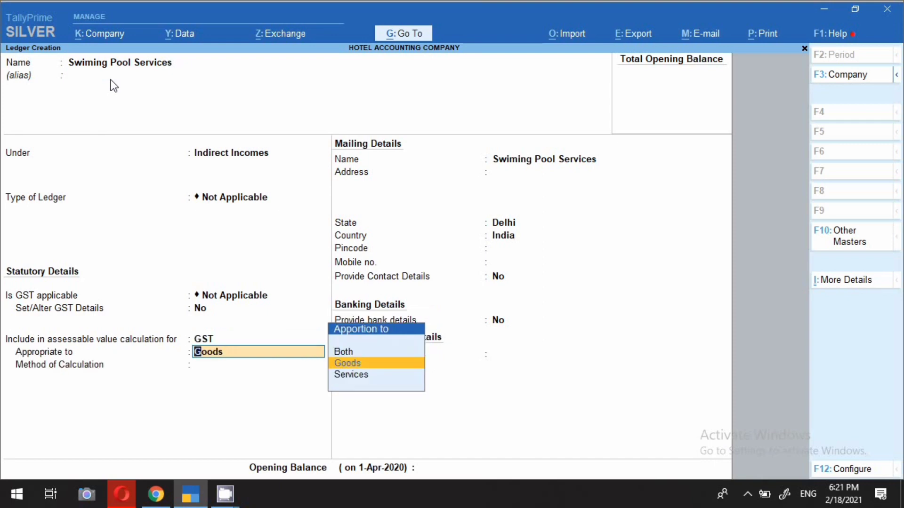
key("Down")
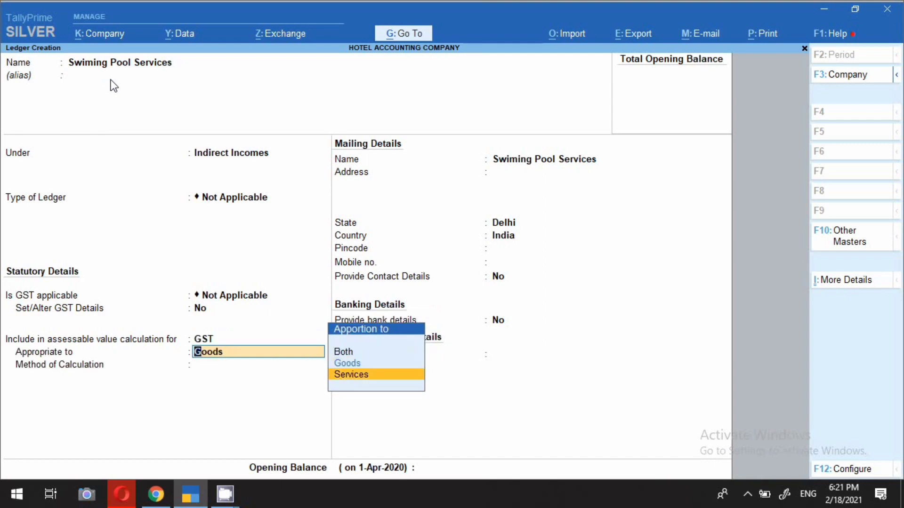
key("Return")
key("BackSpace")
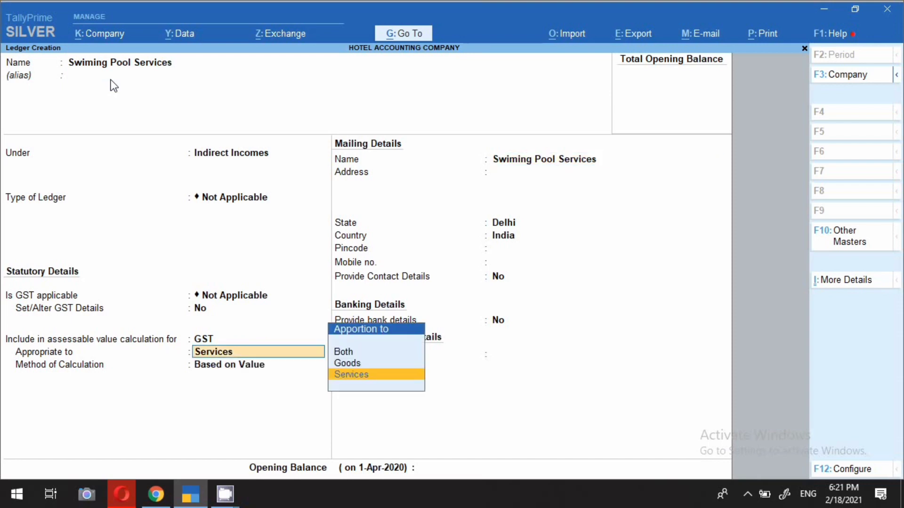
key("Return")
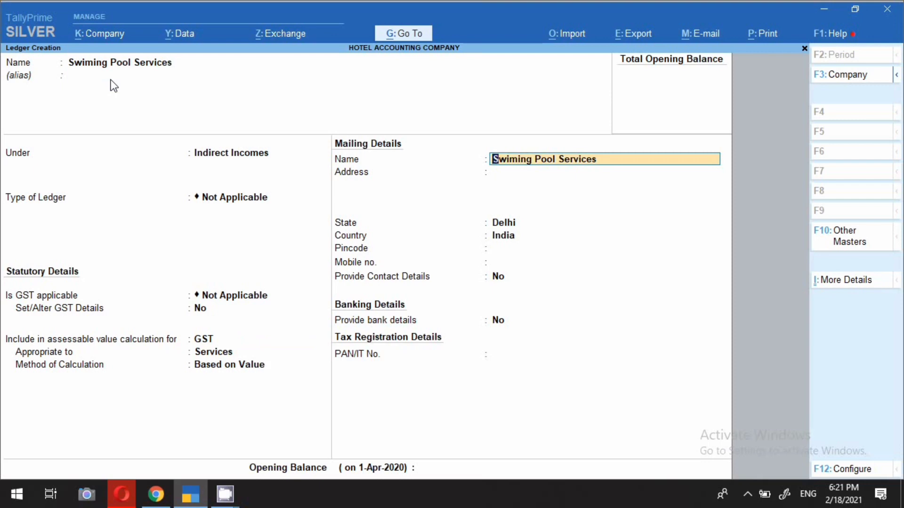
key("Return")
key("Return")
key("Return")
key("Return")
key("Return")
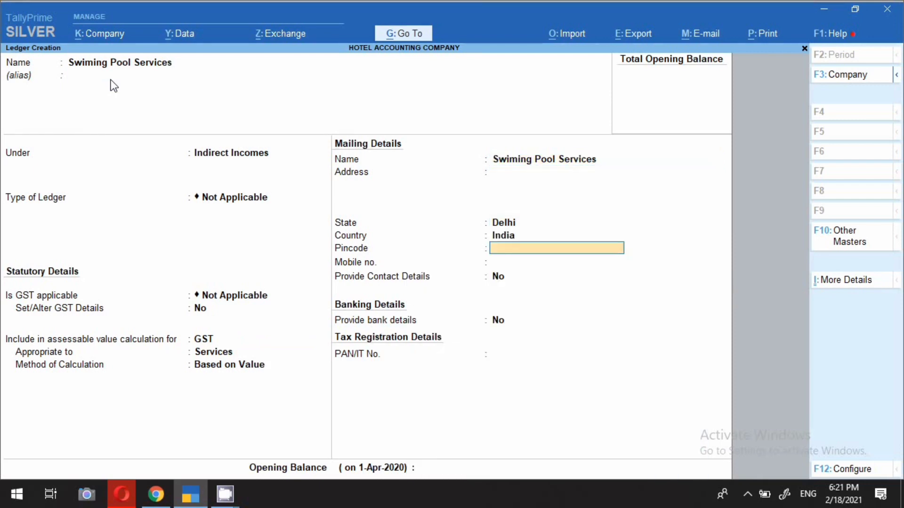
key("Return")
key("Return")
key("Return")
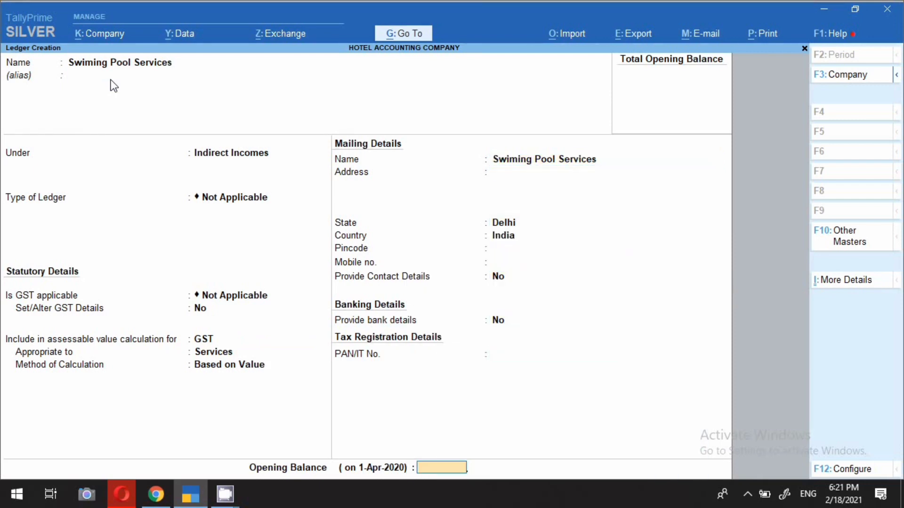
key("ctrl+a")
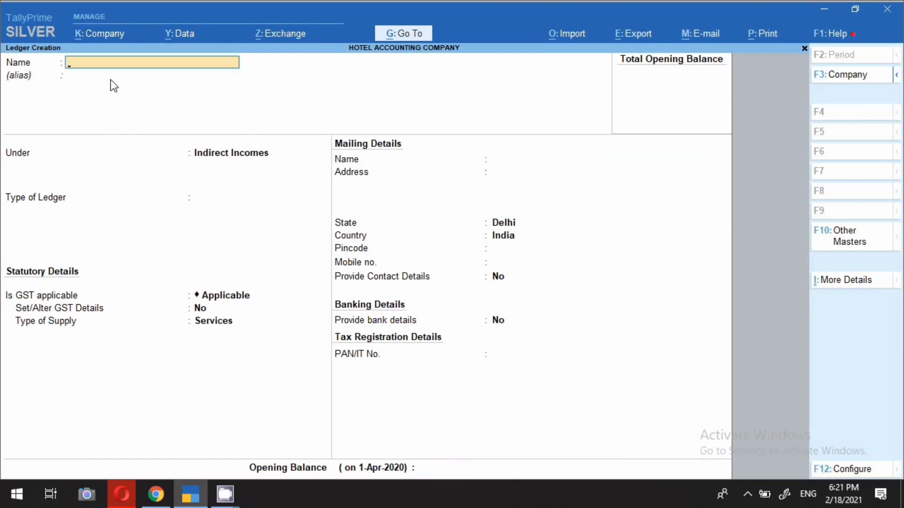
Step: Create Lundary Services under Indirect Incomes, GST Not Applicable, apportioned to Services, and save it
type("Lundary Services")
key("Return")
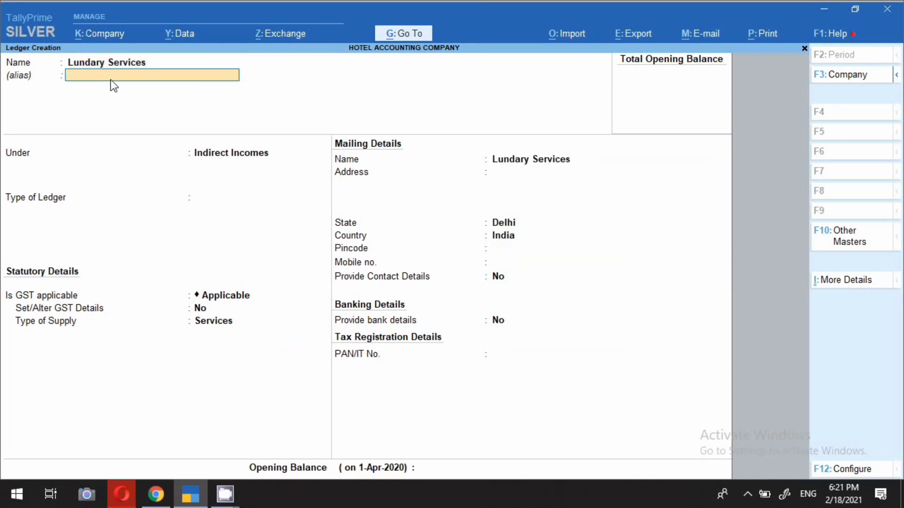
key("Return")
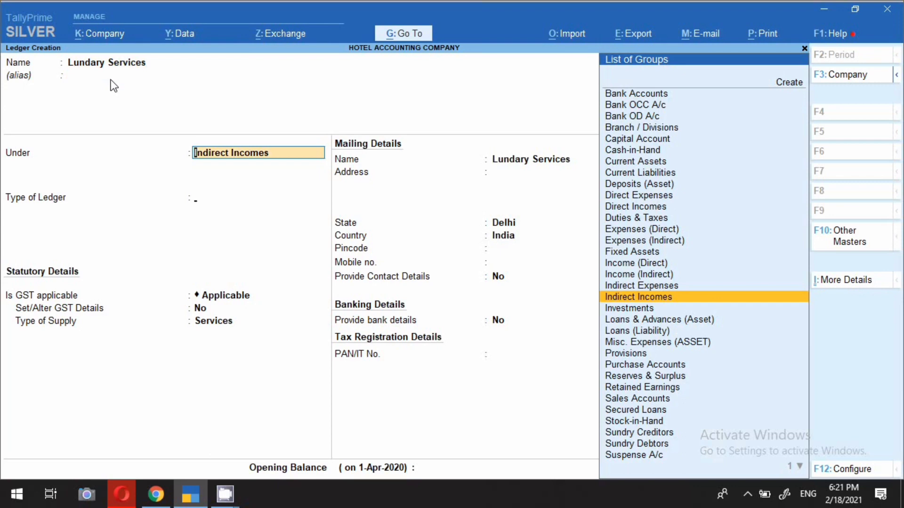
key("Return")
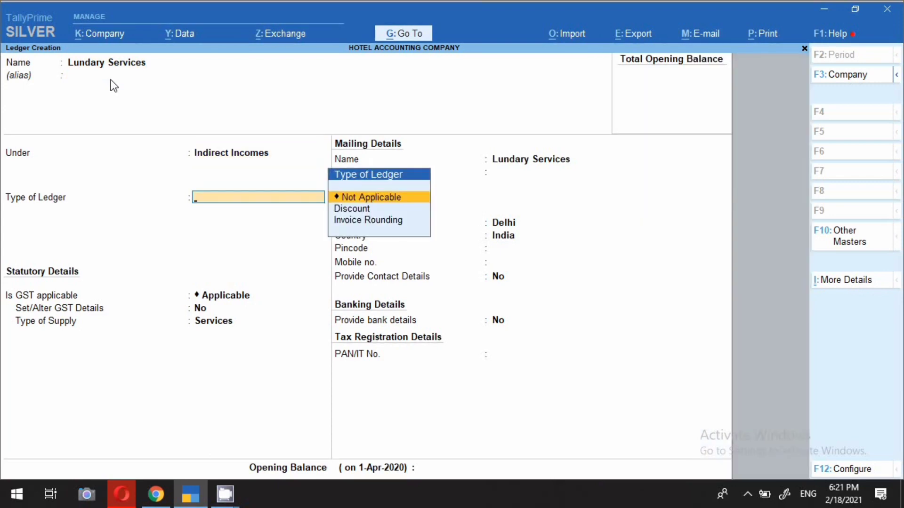
key("Return")
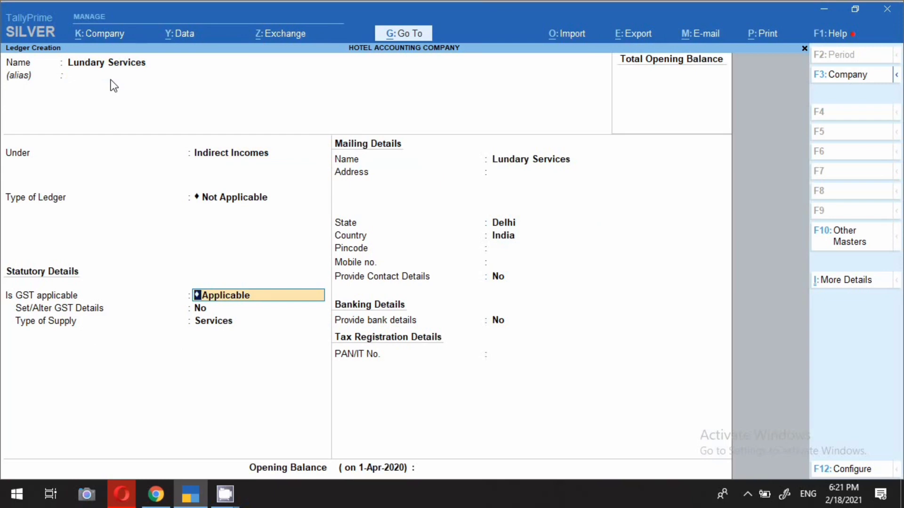
key("n")
key("Return")
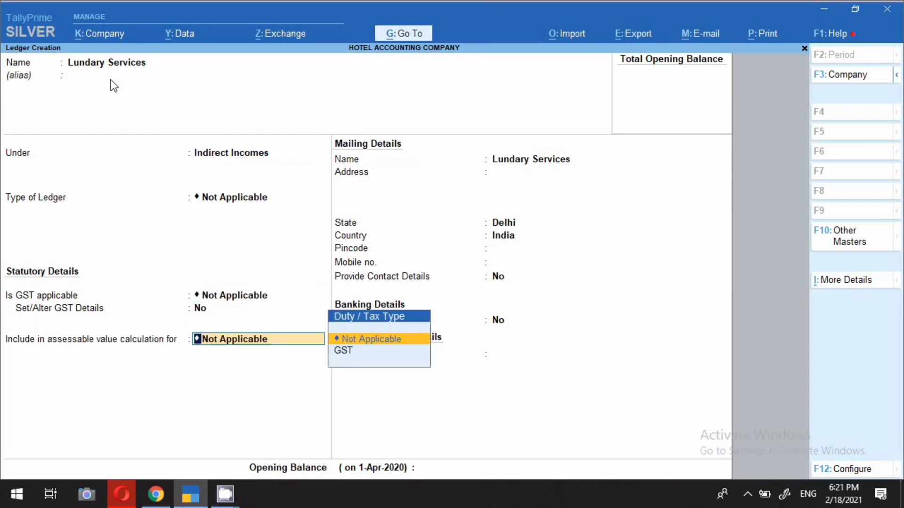
key("Down")
key("Return")
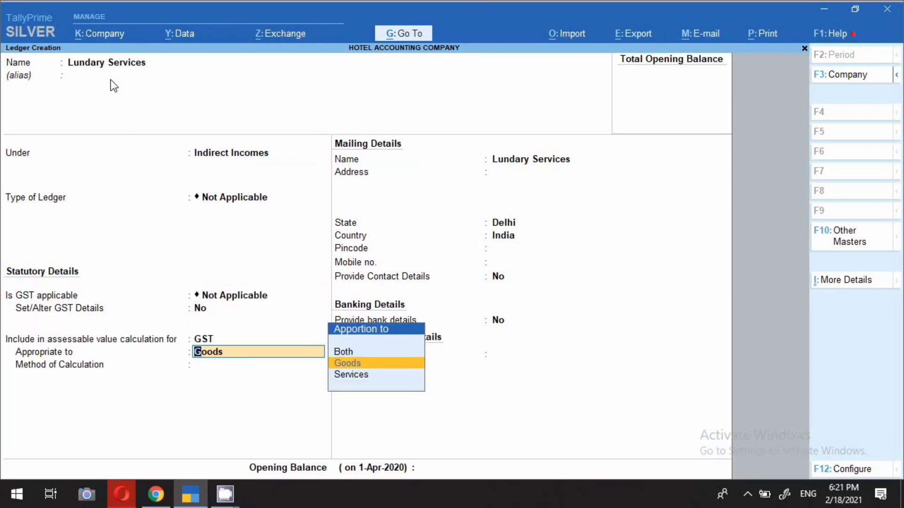
key("Down")
key("Return")
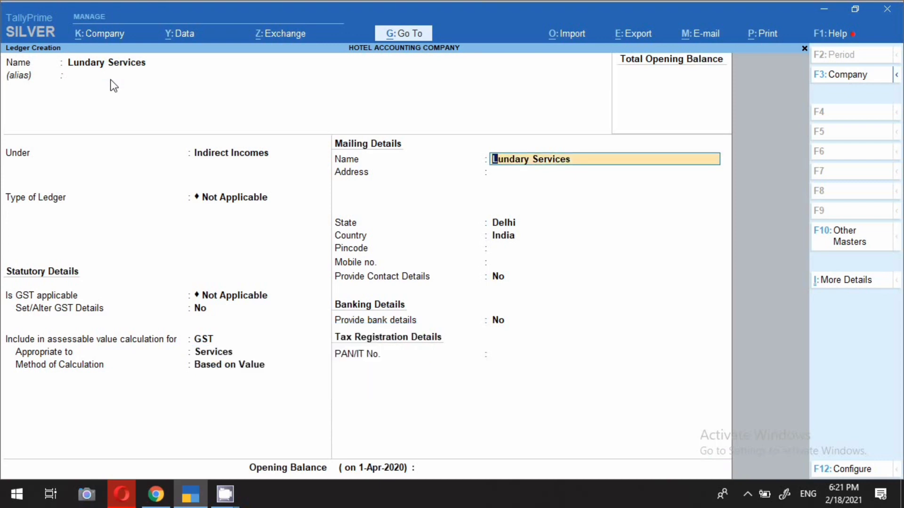
key("ctrl")
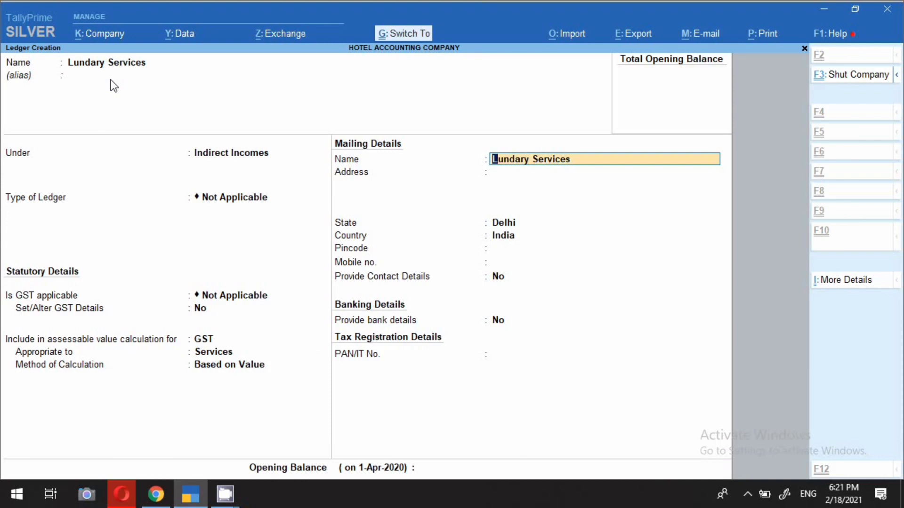
key("ctrl+a")
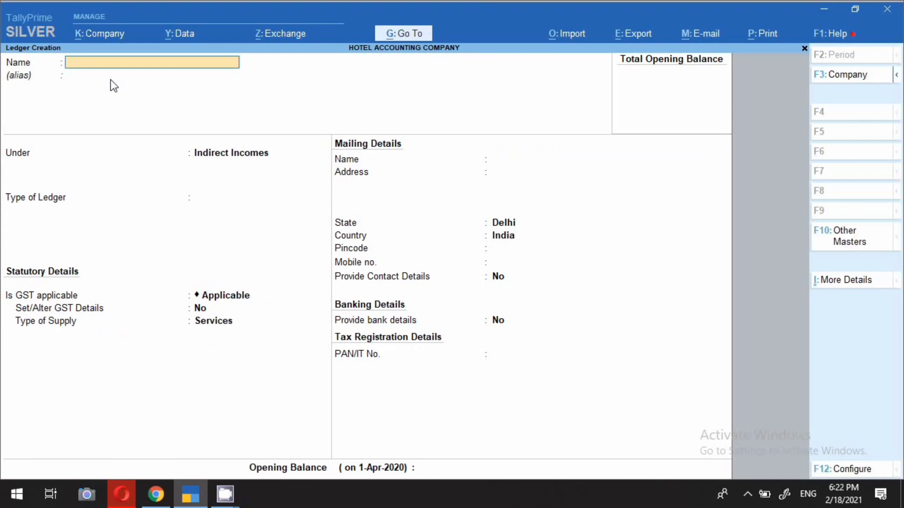
Step: Name a new ledger Car / Bike Rantal under Indirect Incomes, type Not Applicable
type("Car Rantal")
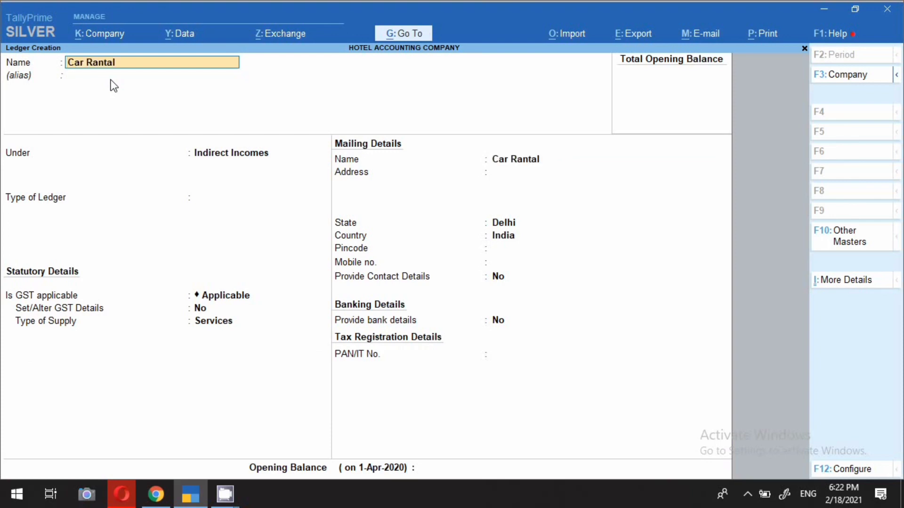
type(" Bi")
type("Ren")
key("BackSpace")
key("BackSpace")
key("BackSpace")
key("BackSpace")
key("BackSpace")
key("BackSpace")
key("BackSpace")
key("BackSpace")
key("BackSpace")
key("BackSpace")
key("BackSpace")
key("BackSpace")
key("BackSpace")
key("BackSpace")
key("BackSpace")
key("BackSpace")
type("/ Bike Rantal")
key("Return")
key("Return")
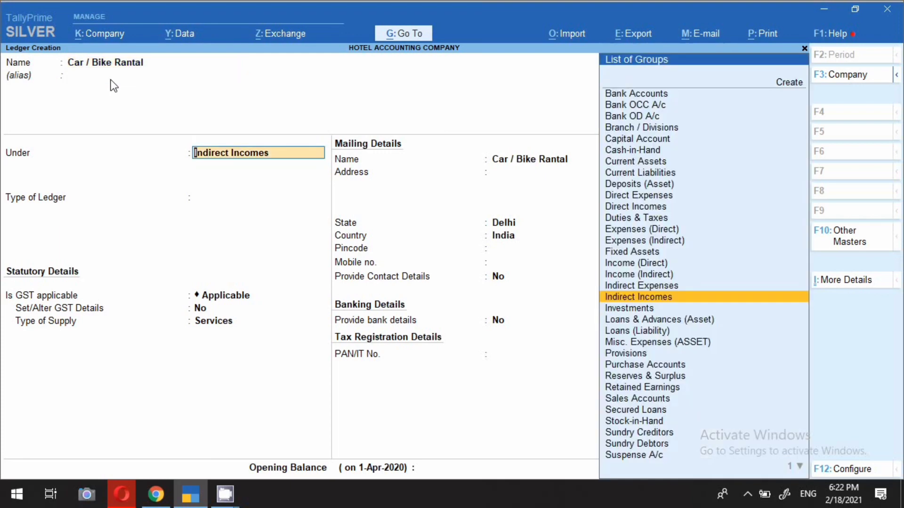
key("Return")
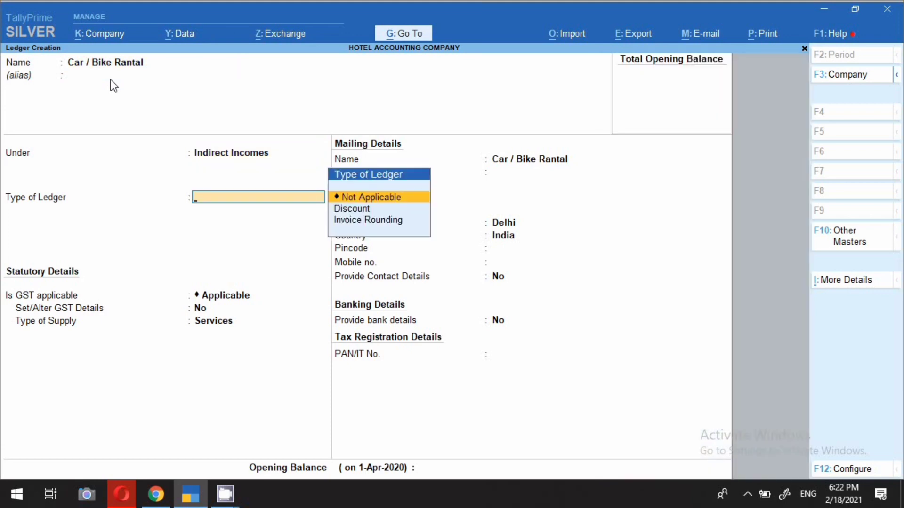
key("Return")
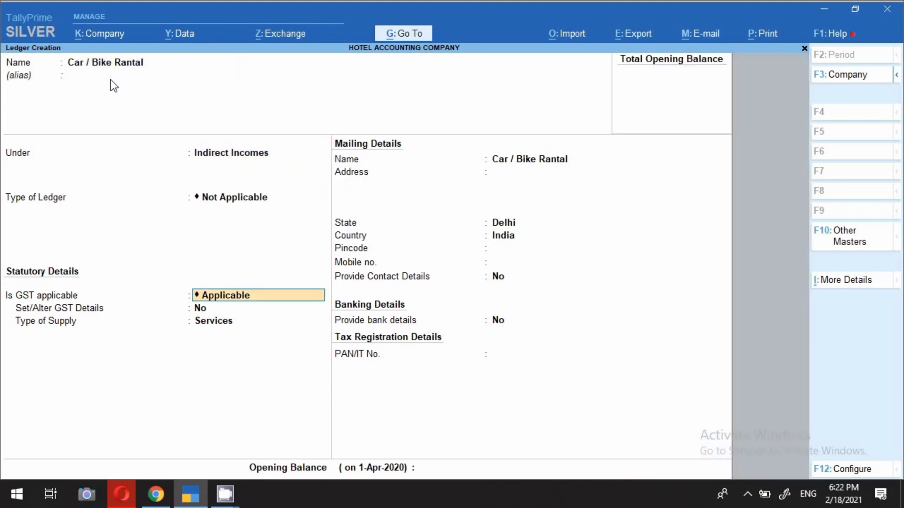
Step: Set GST Not Applicable, include it in GST assessable value for Services, and save
type("n")
key("Return")
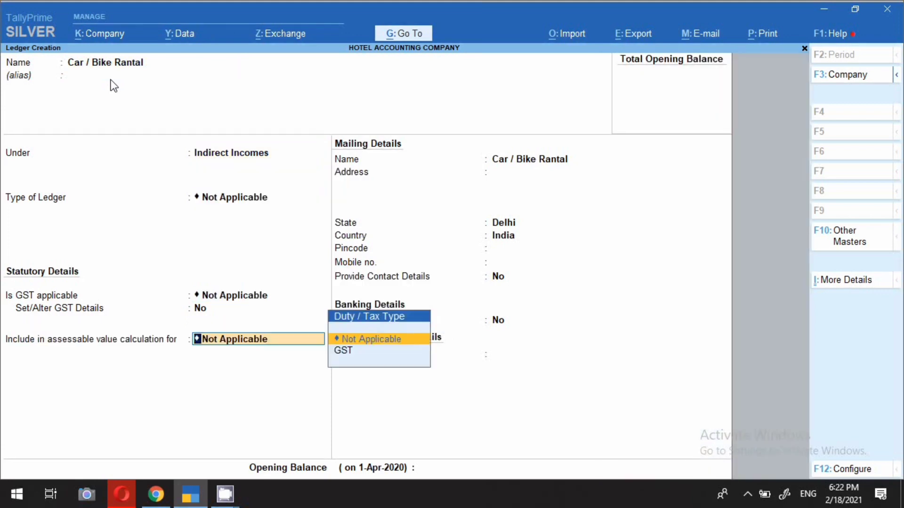
key("Down")
key("Return")
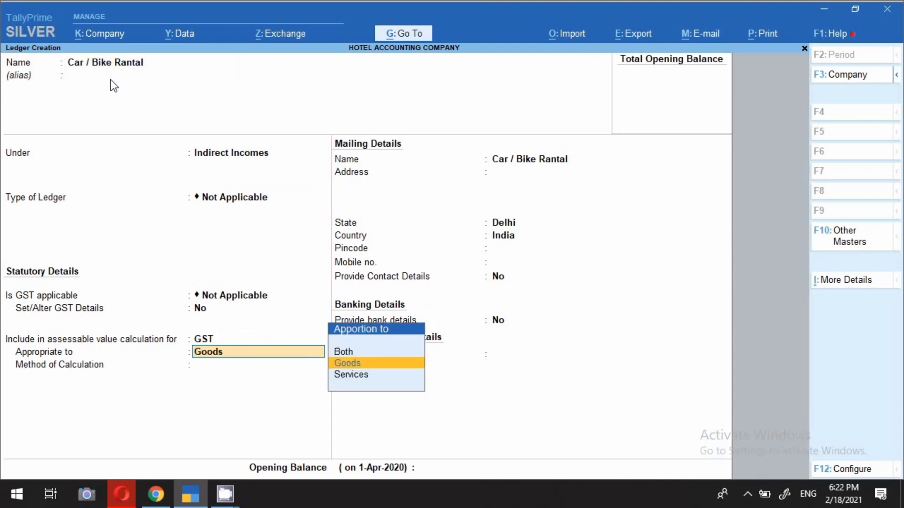
key("Down")
key("Return")
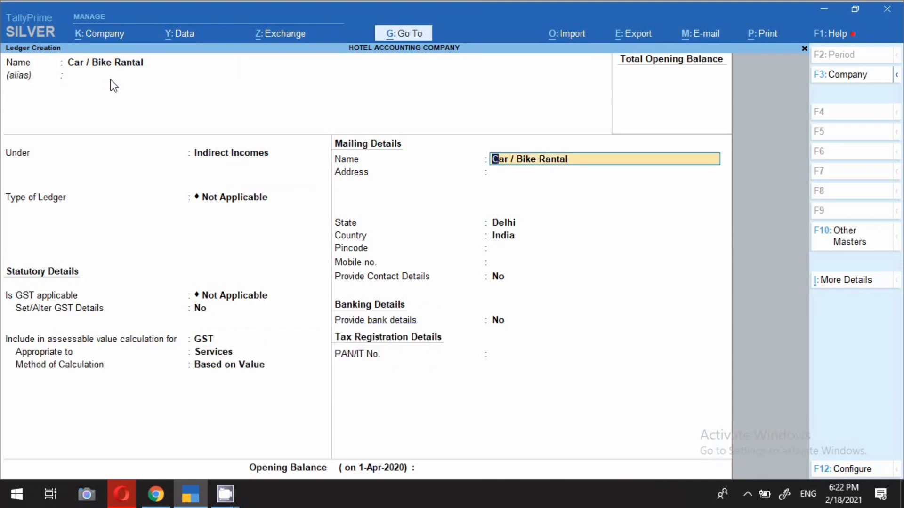
key("ctrl")
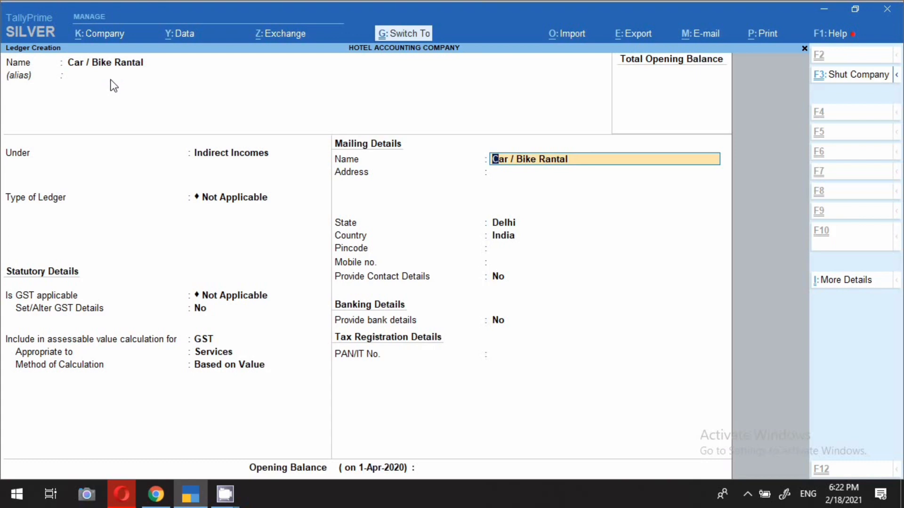
key("ctrl+a")
Step: Name a new ledger Pick-Up/ Drop-Off Services and keep it under Indirect Incomes
type("Py")
key("BackSpace")
type("in")
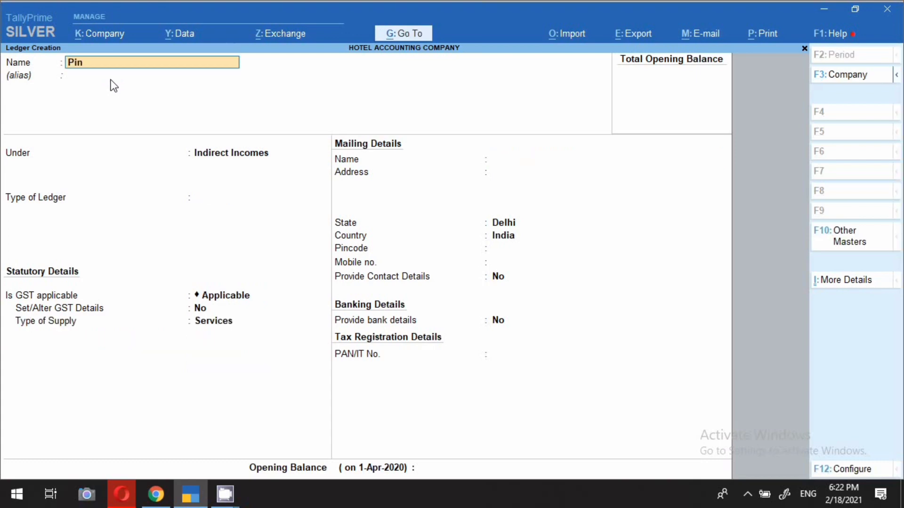
key("BackSpace")
key("BackSpace")
key("BackSpace")
type("Pick-Up/ Drop-Off Services")
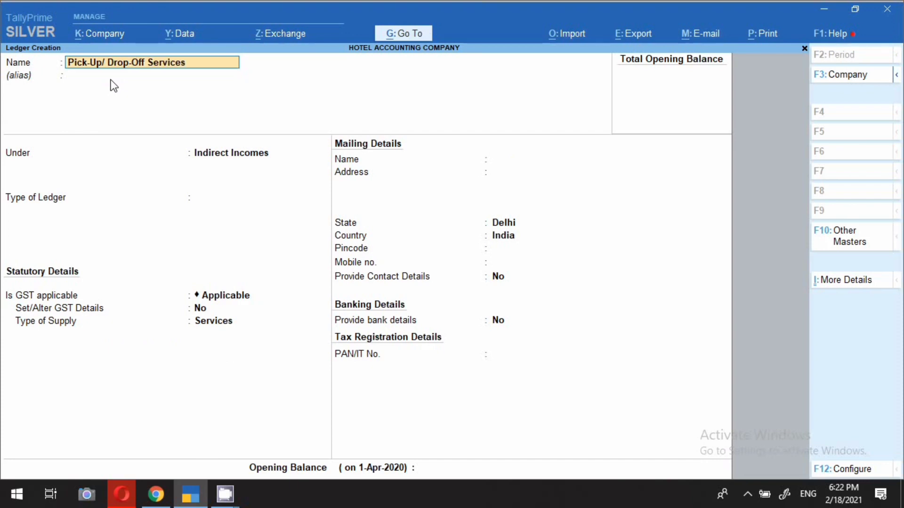
key("Return")
key("Return")
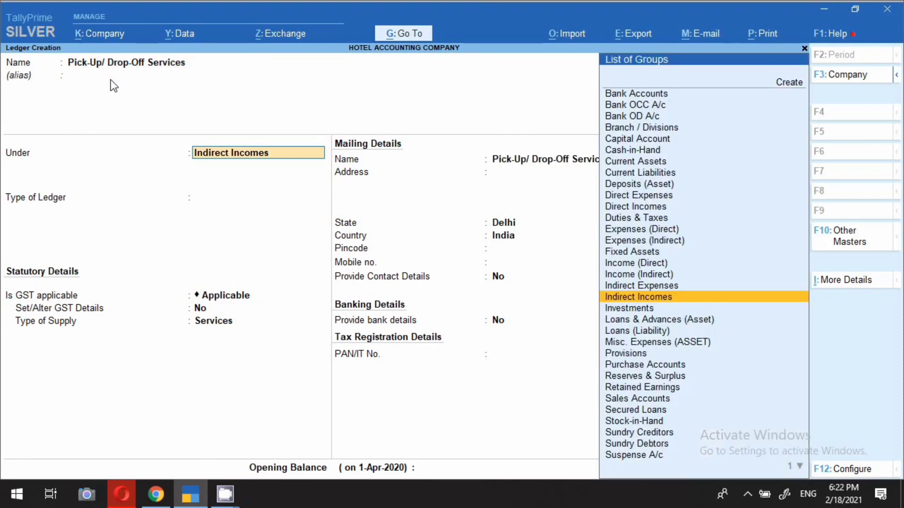
key("Return")
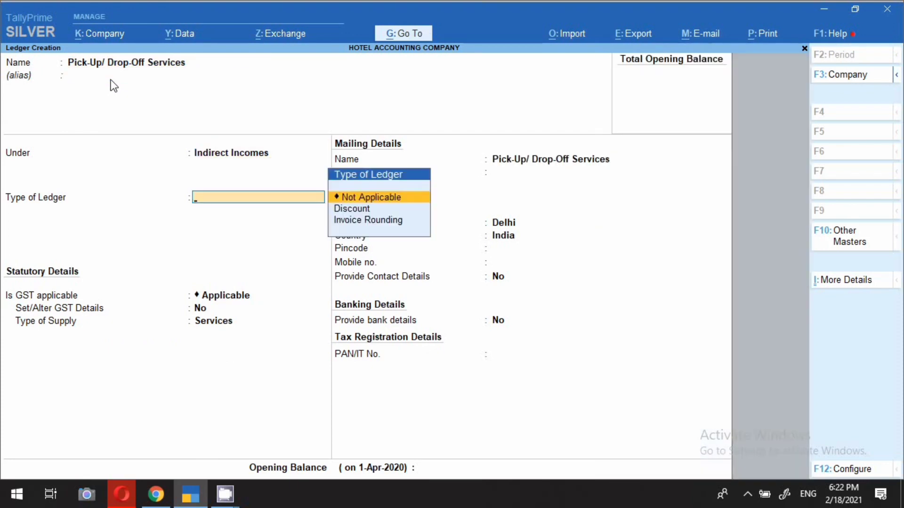
key("Return")
Step: Set GST Not Applicable, apportion it to Services, save, and begin the Spa Massage Services ledger
type("N")
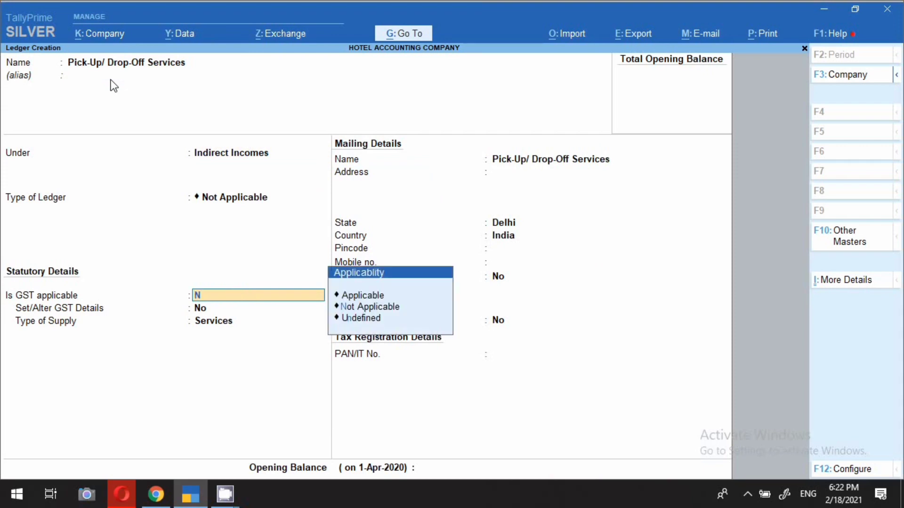
key("Return")
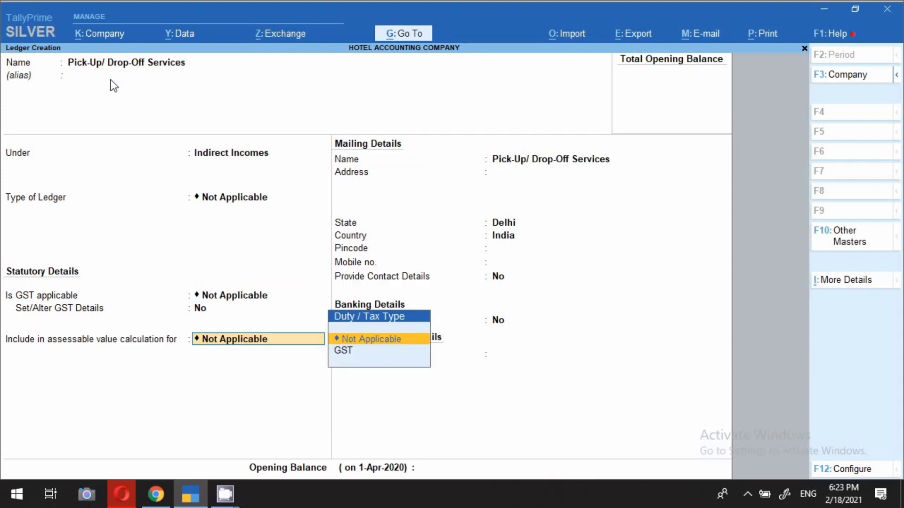
key("Down")
key("Return")
key("Down")
key("Return")
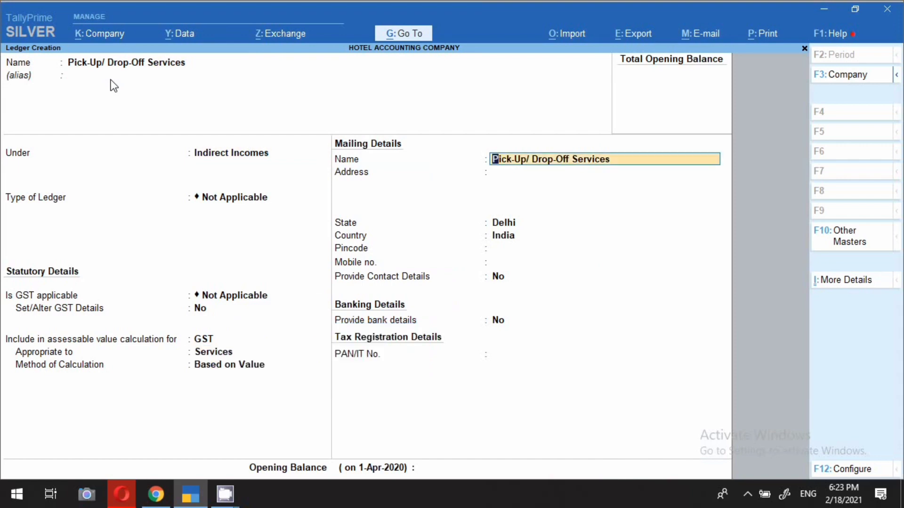
key("ctrl")
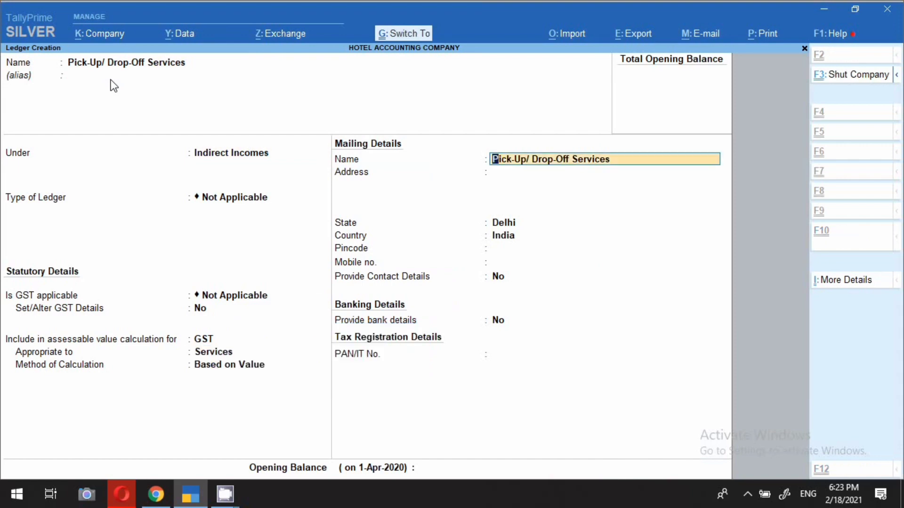
key("ctrl+a")
type("Spa Mas")
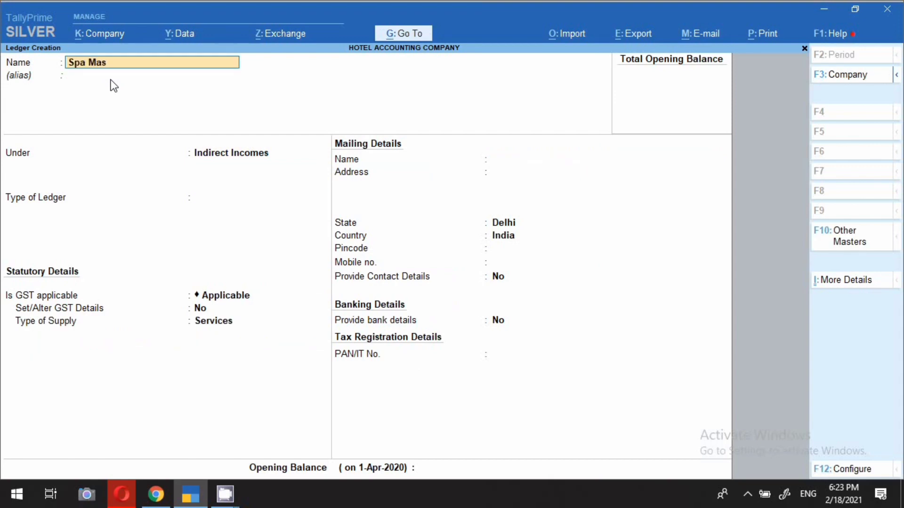
type("sage Services")
Step: Put Spa Massage Services under Indirect Incomes, GST Not Applicable, apportioned to Services, and accept it
key("Return")
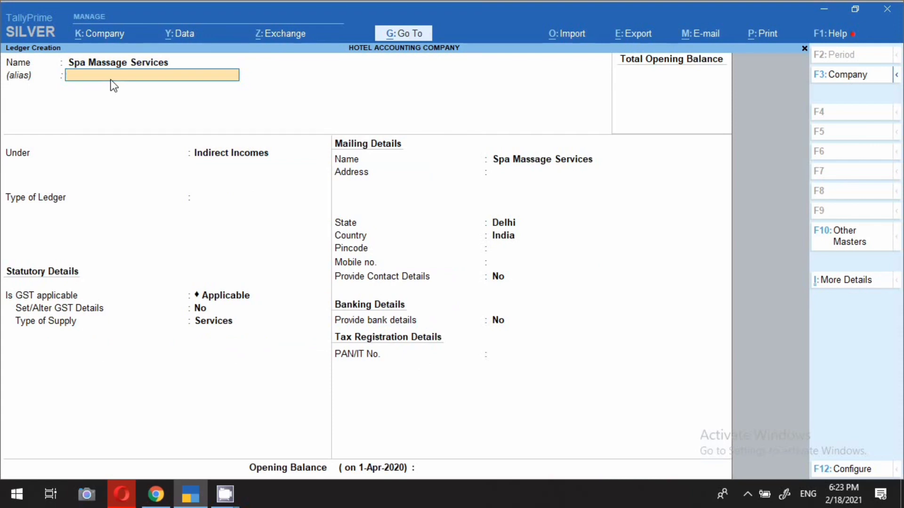
key("Return")
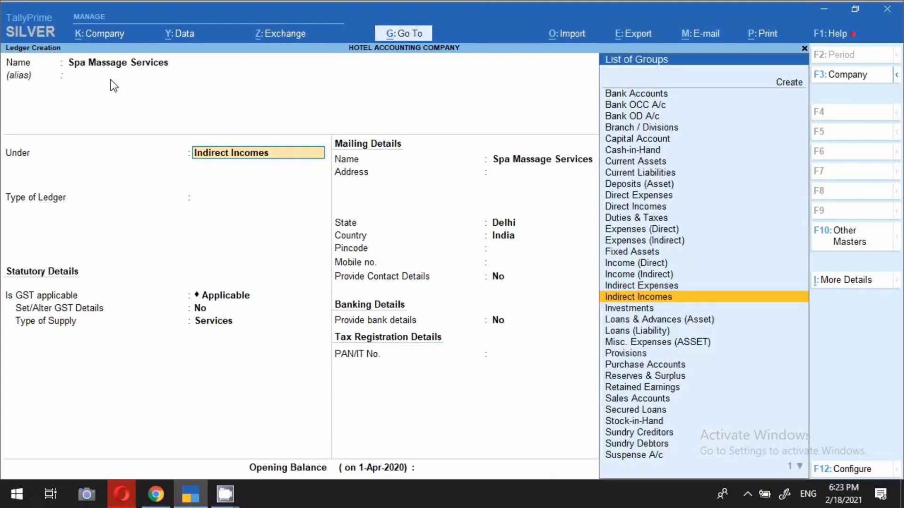
key("Return")
key("Return")
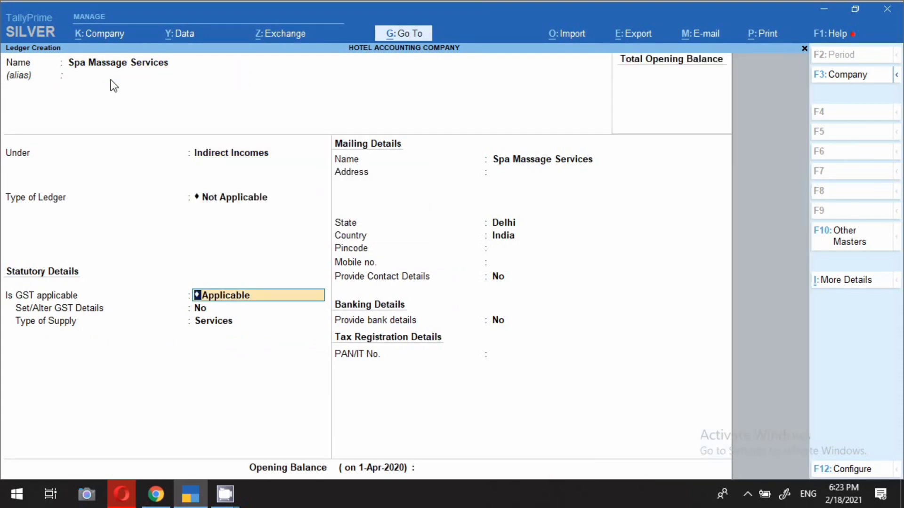
type("N")
key("Return")
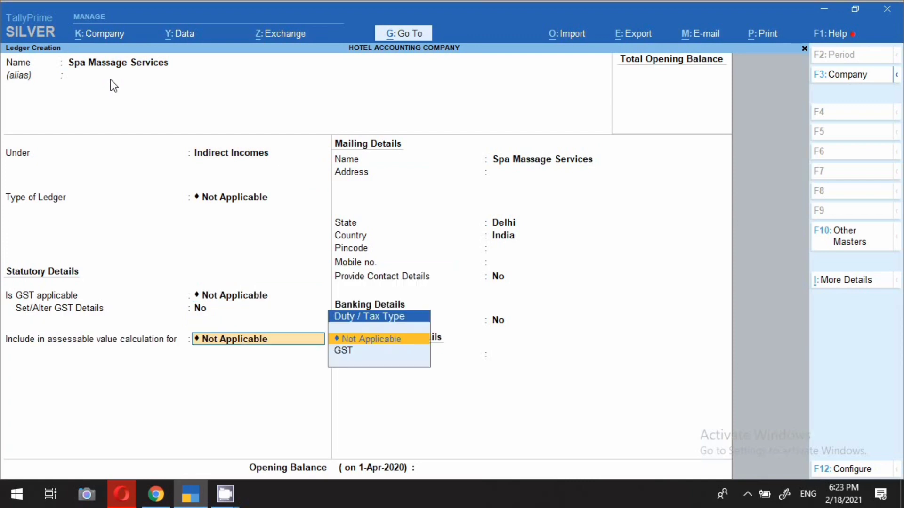
key("Down")
key("Return")
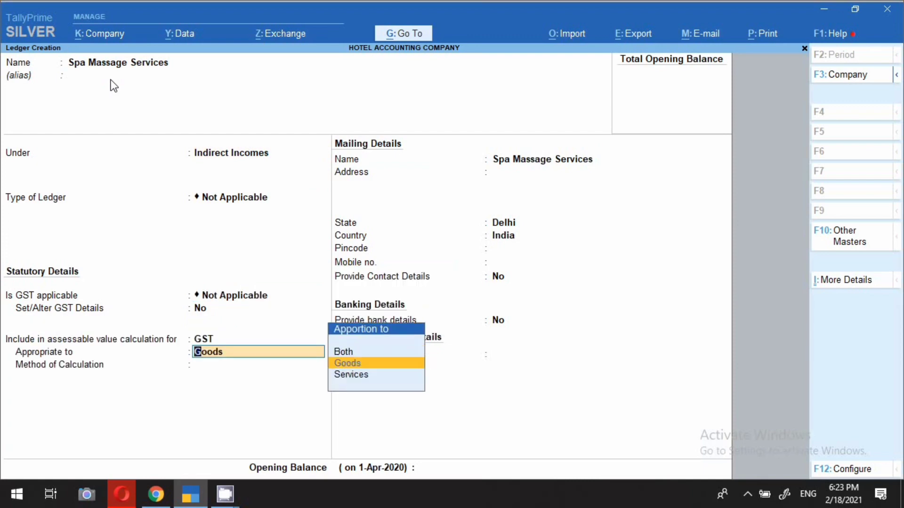
key("Down")
key("Return")
key("Return")
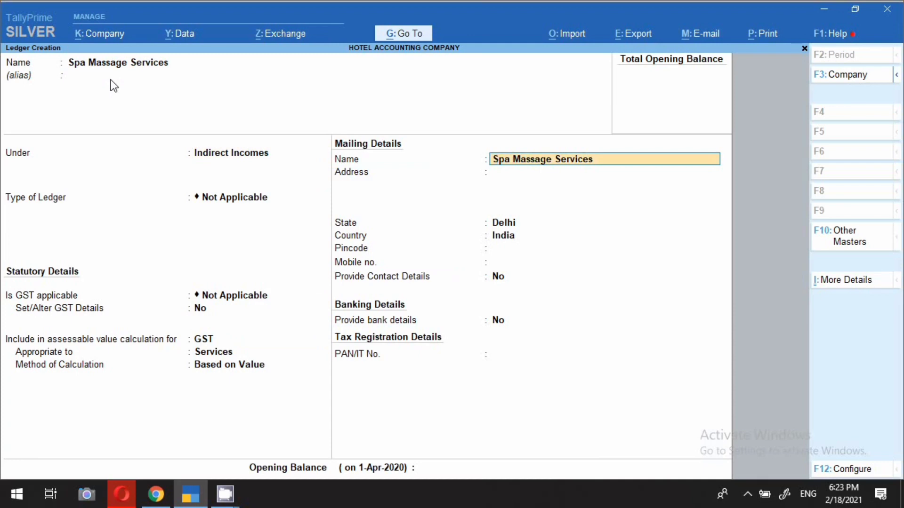
key("ctrl")
Step: Save the Spa Massage Services ledger and name a new ledger 'Romantic Package'
key("ctrl+a")
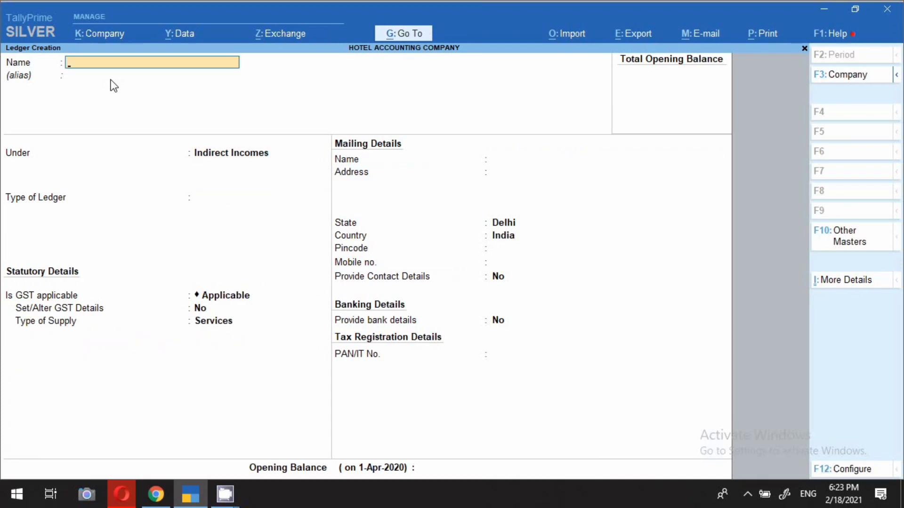
type("Romantic Pa")
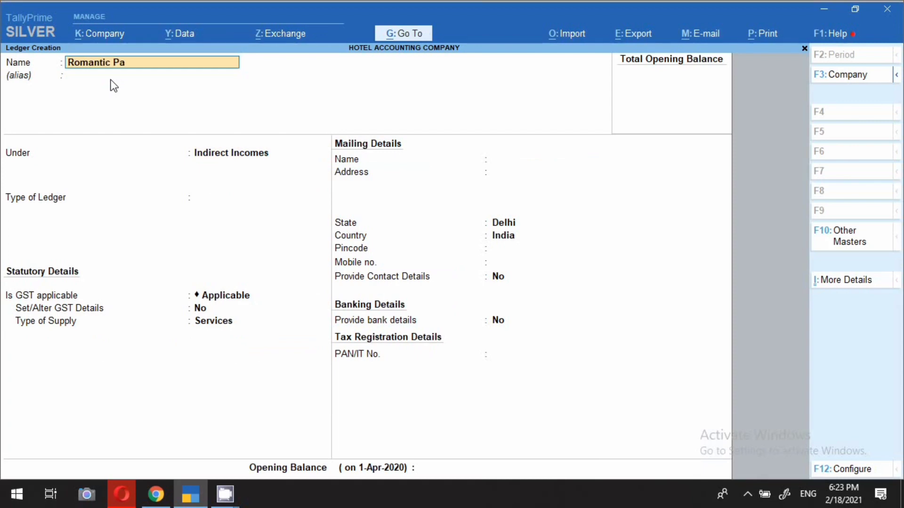
type("ckage")
key("Return")
key("Return")
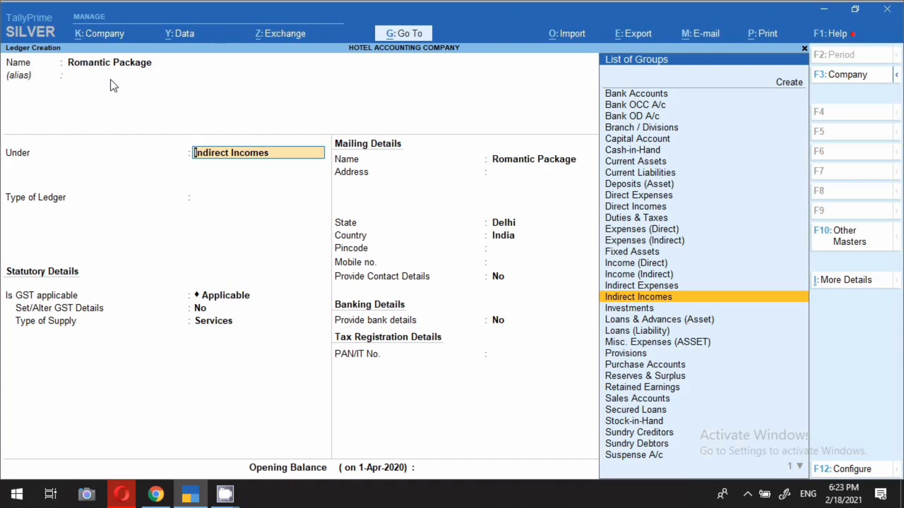
Step: Keep it under Indirect Incomes with ledger type and GST applicability both Not Applicable
key("Return")
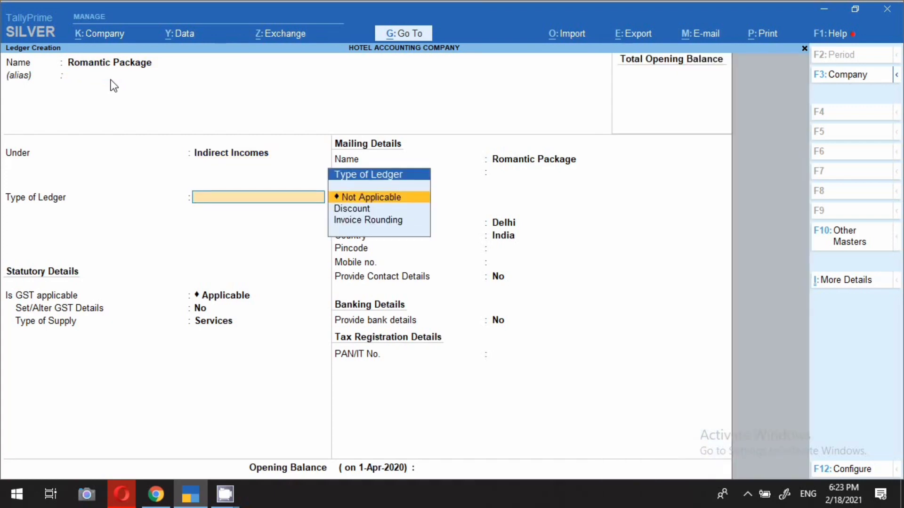
key("Return")
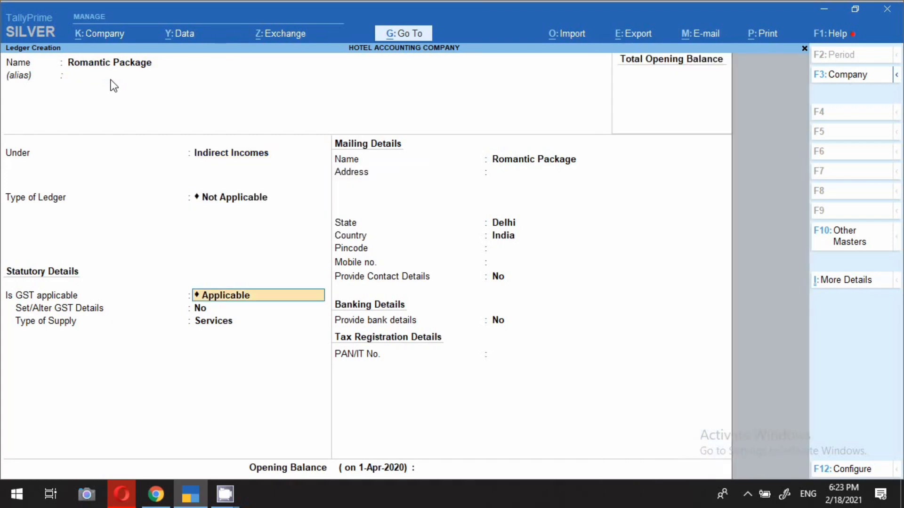
type("N")
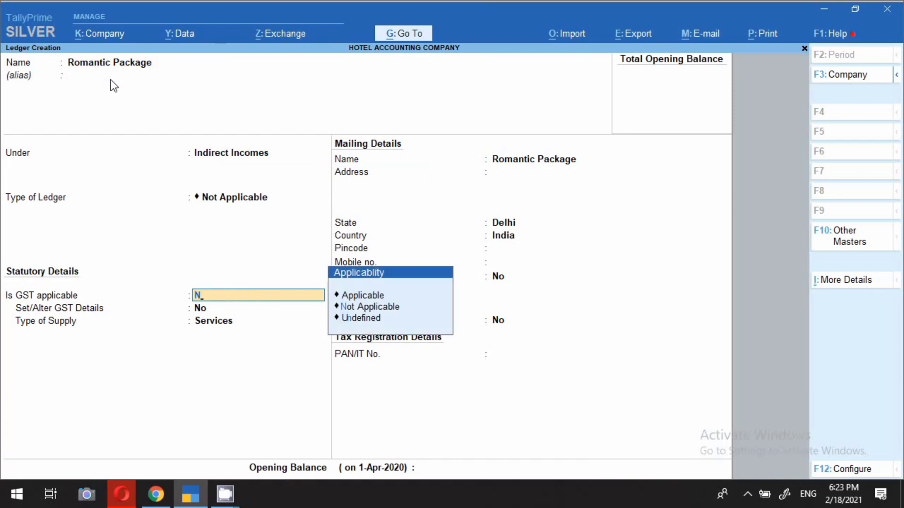
key("Return")
key("Down")
key("Return")
Step: Apportion it to Services based on value, keeping default mailing name, empty address and Delhi state
key("Down")
key("Return")
key("Return")
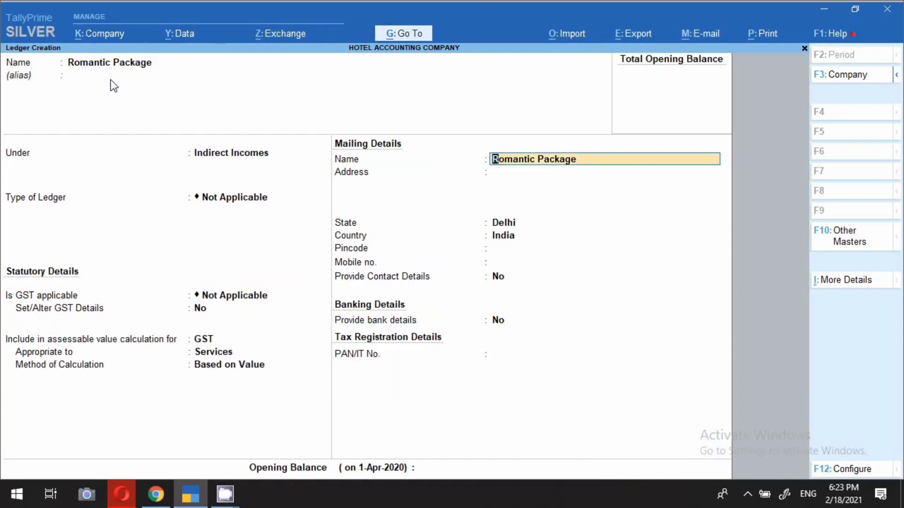
key("Return")
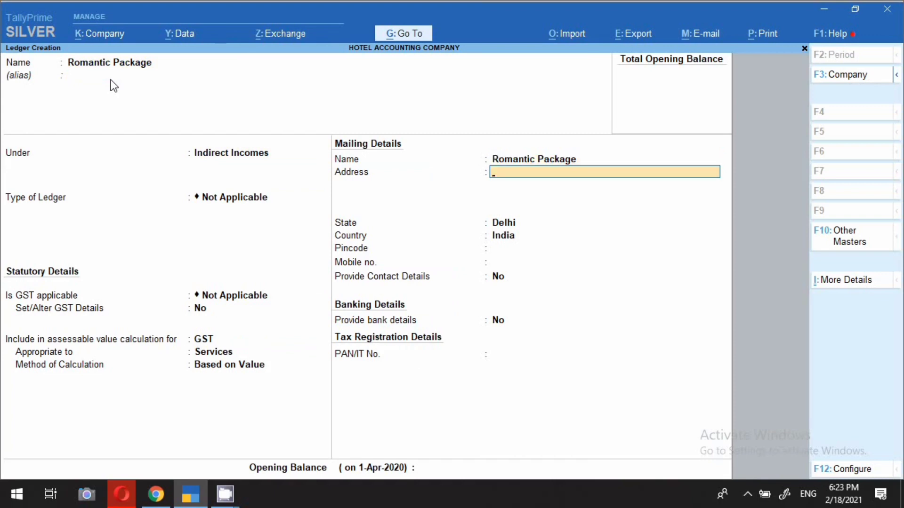
key("Return")
key("Return")
key("Return")
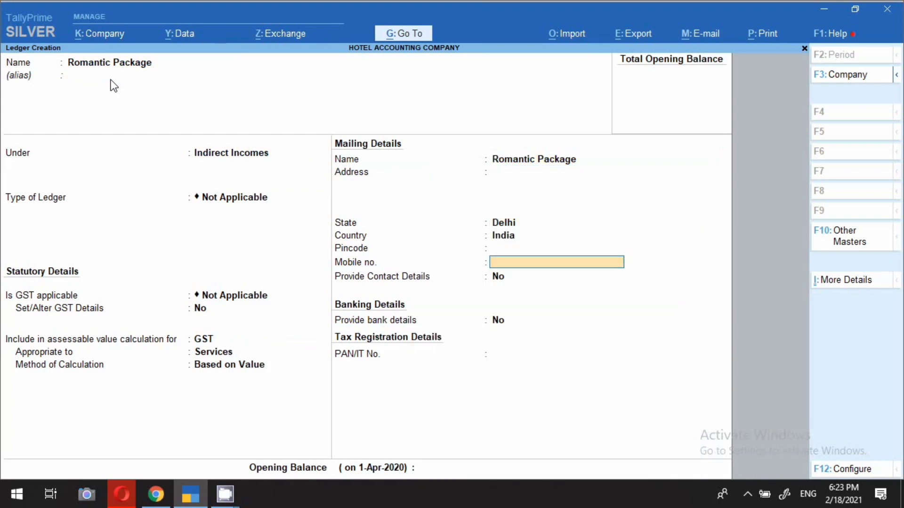
key("Return")
key("Return")
key("Return")
key("Return")
key("Return")
key("Return")
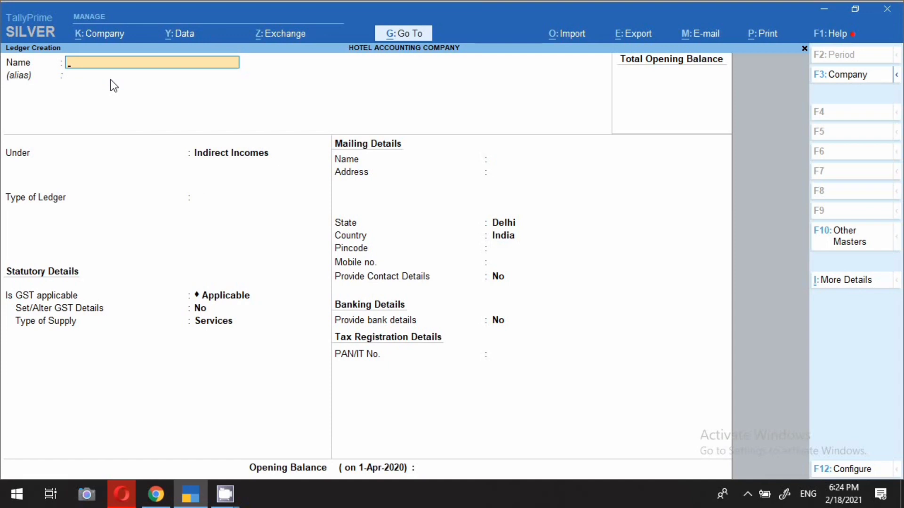
Step: Name the new Indirect Incomes ledger 'Rental Clothing'
type("Rental Clothing")
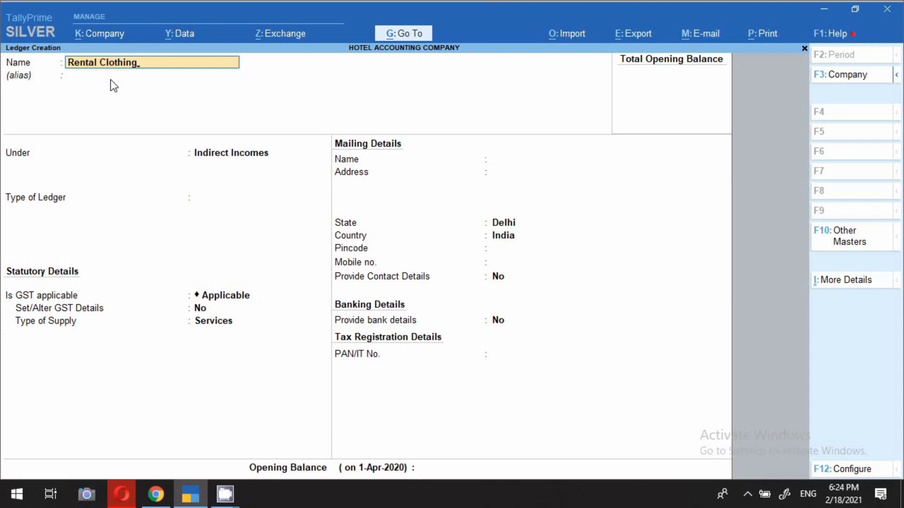
key("Return")
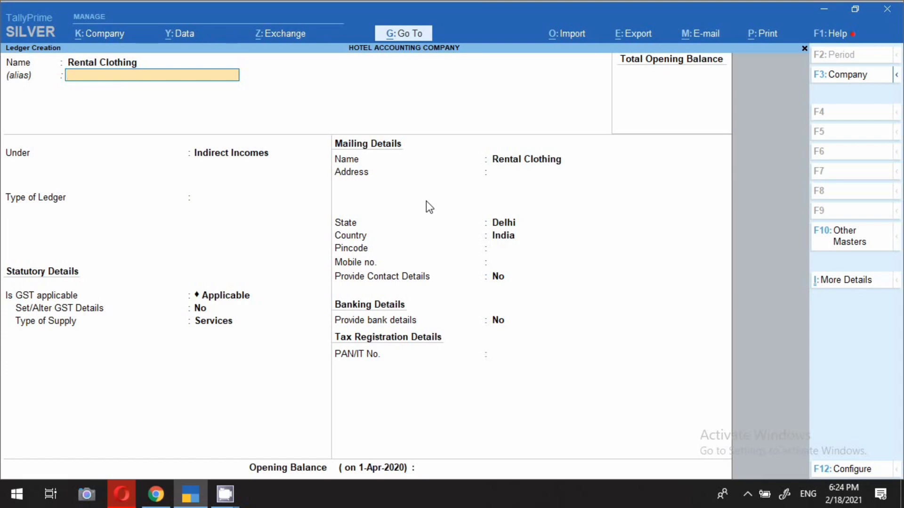
key("Return")
key("Return")
Step: Set ledger type and GST to Not Applicable, apportion to Services by value, and save
key("Return")
key("BackSpace")
key("Down")
key("Down")
type("N")
key("Return")
key("Down")
key("Return")
key("Down")
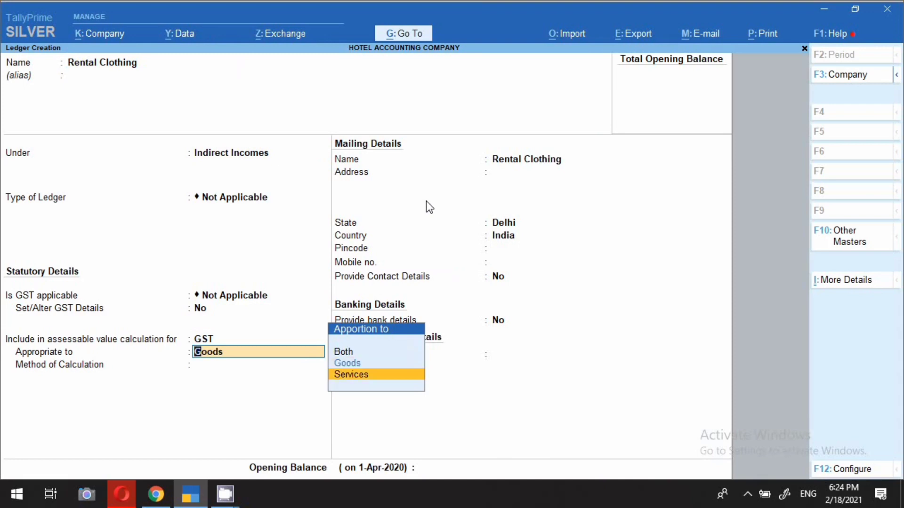
key("Return")
key("ctrl")
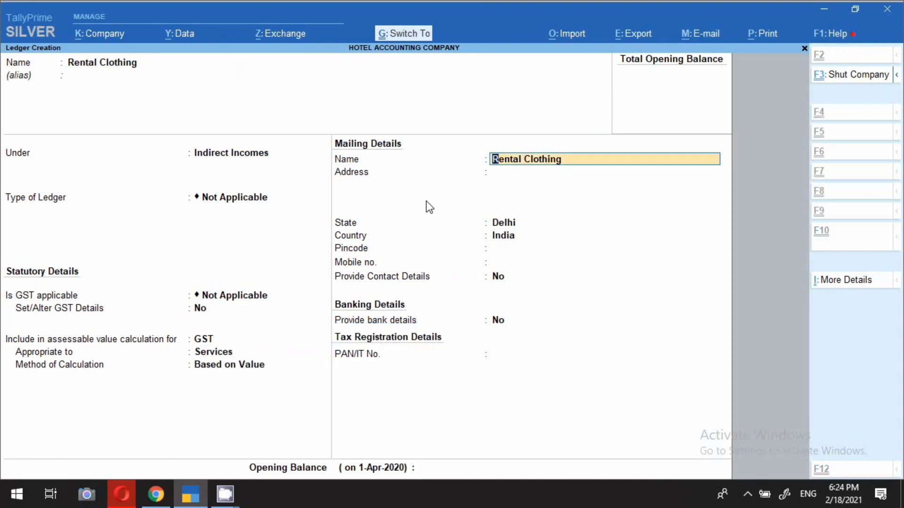
key("ctrl+a")
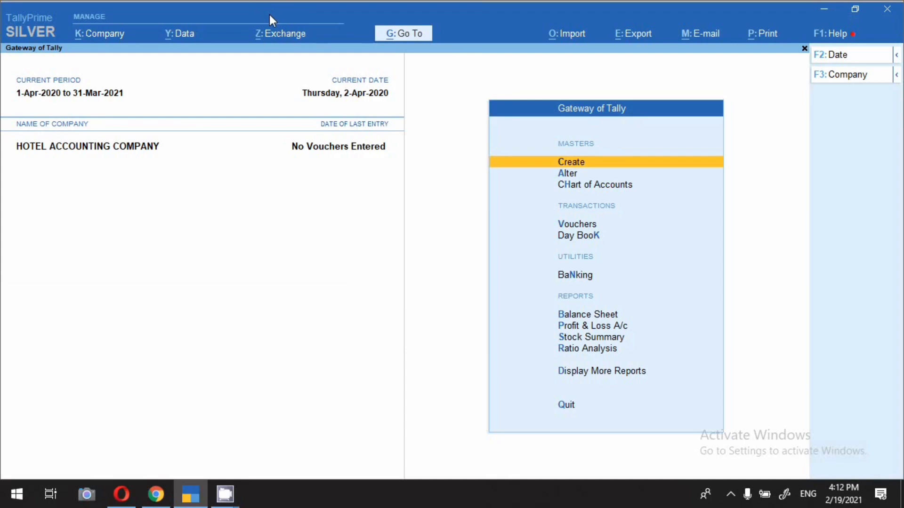
Step: Start a new stock item, then quit it without saving and return to Gateway of Tally
key("Return")
key("Down")
key("Down")
key("Down")
key("Down")
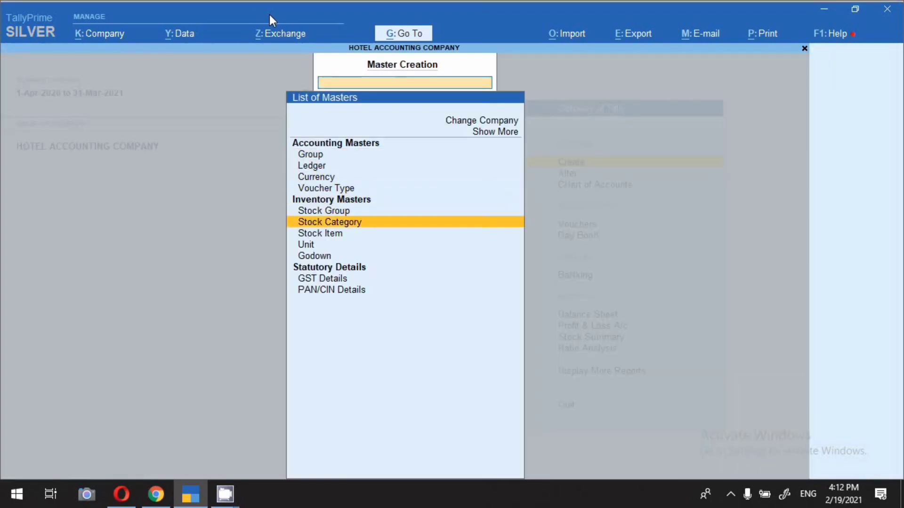
key("Down")
key("Down")
key("Return")
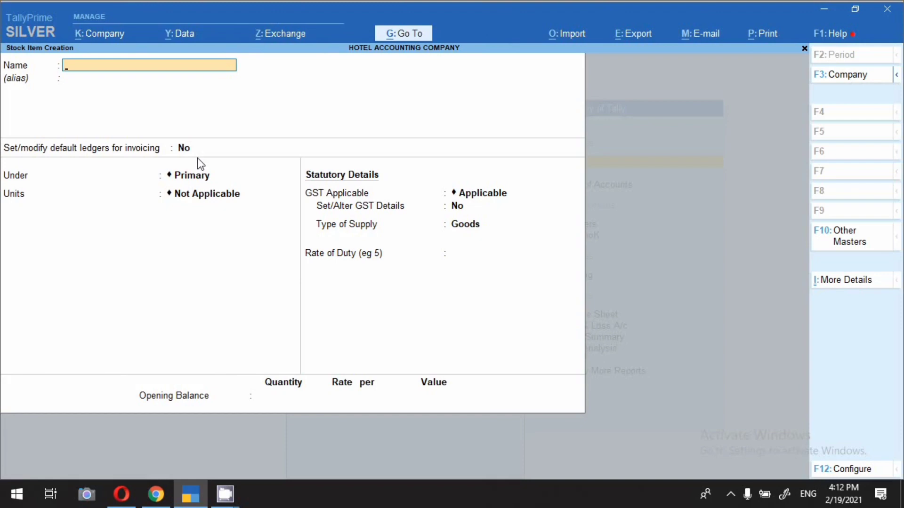
key("Escape")
key("y")
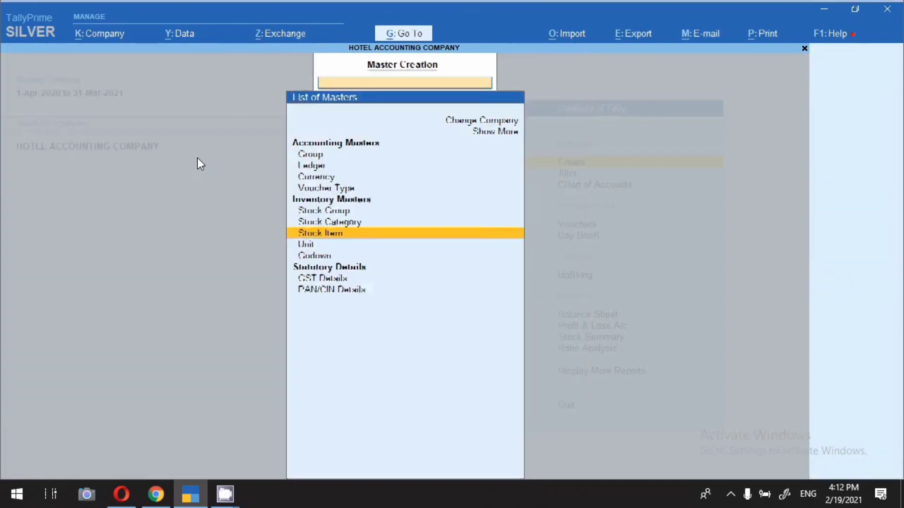
key("Escape")
Step: List stock items for alteration and browse LARGE AC ROOM, LARGE ROOM (NON AC), SMALL AC ROOM, SMALL ROON (NON AC)
key("Down")
key("Return")
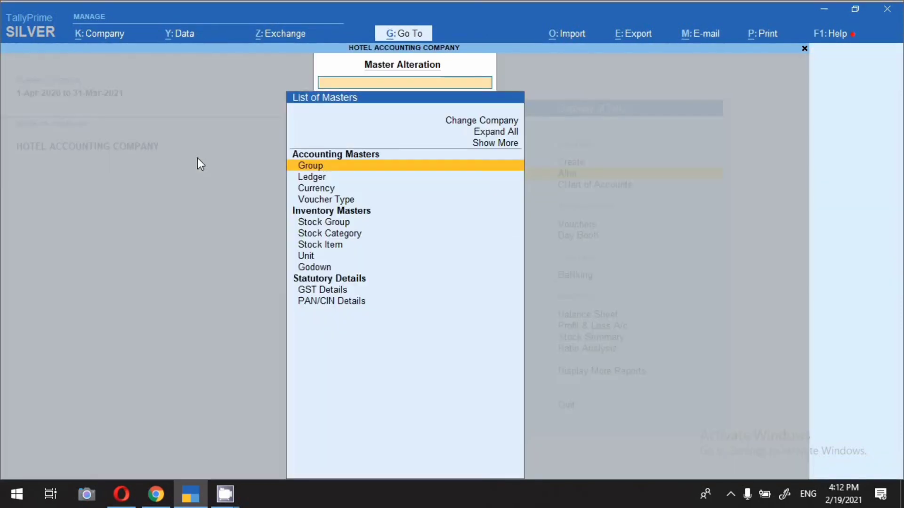
key("Down")
key("Down")
key("Down")
key("Down")
key("Down")
key("Down")
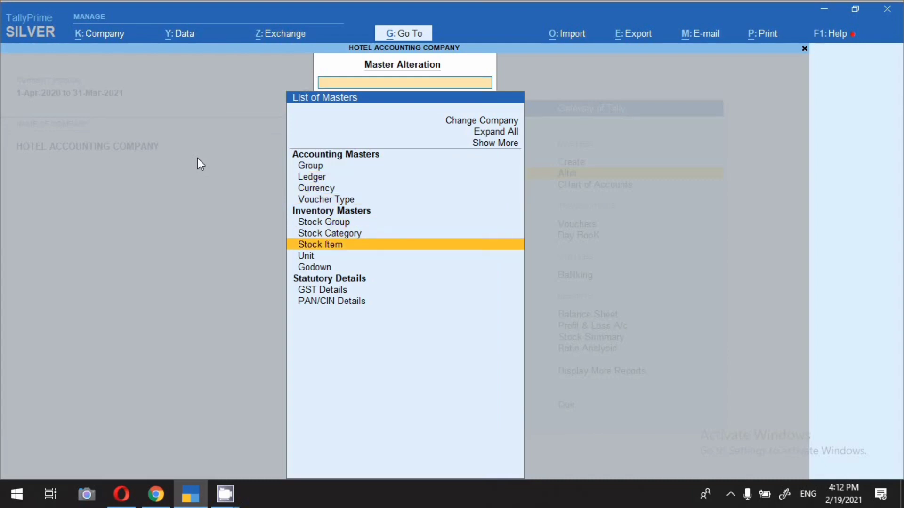
key("Return")
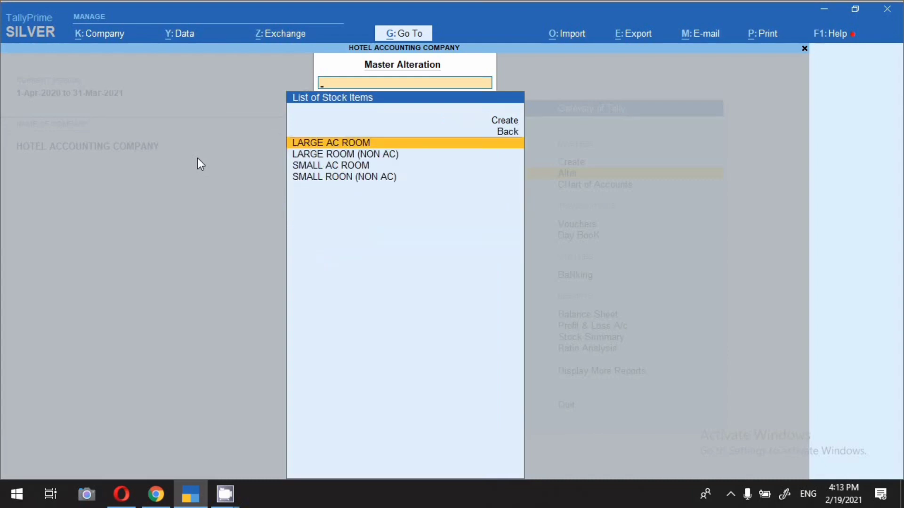
key("Down")
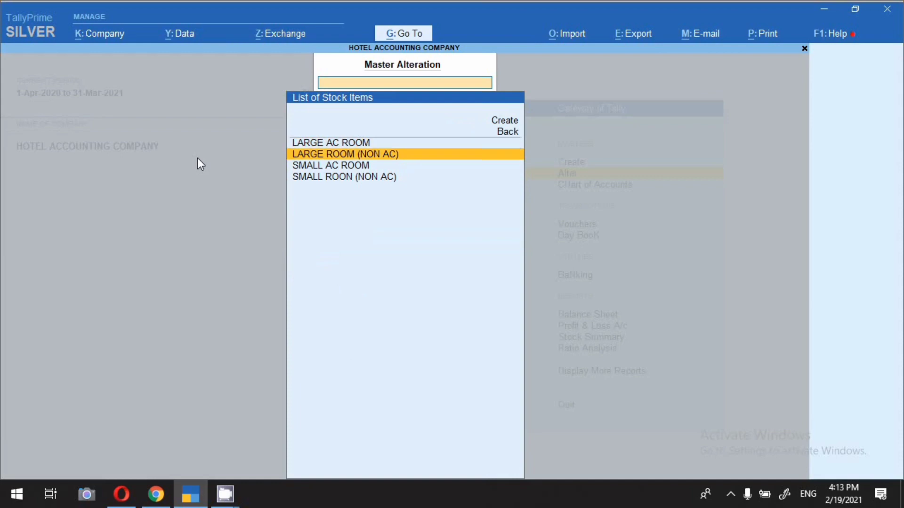
key("Down")
key("Up")
key("Down")
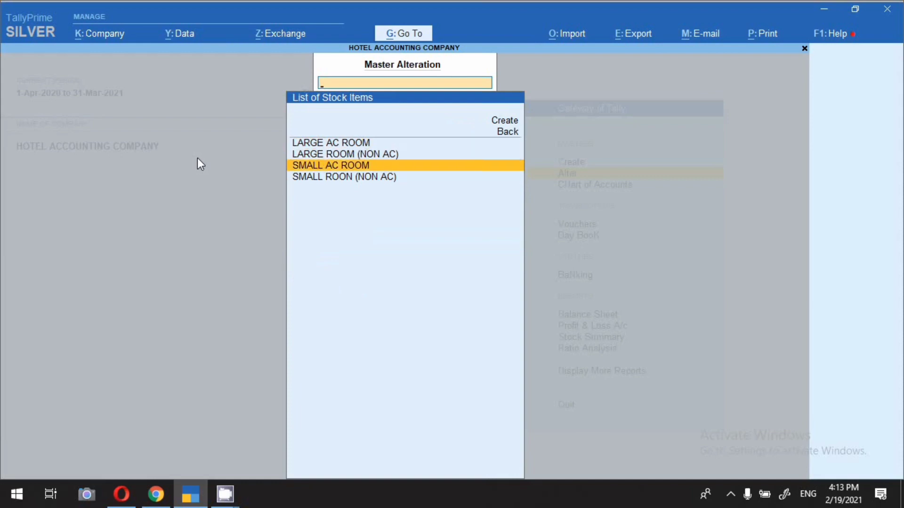
key("Down")
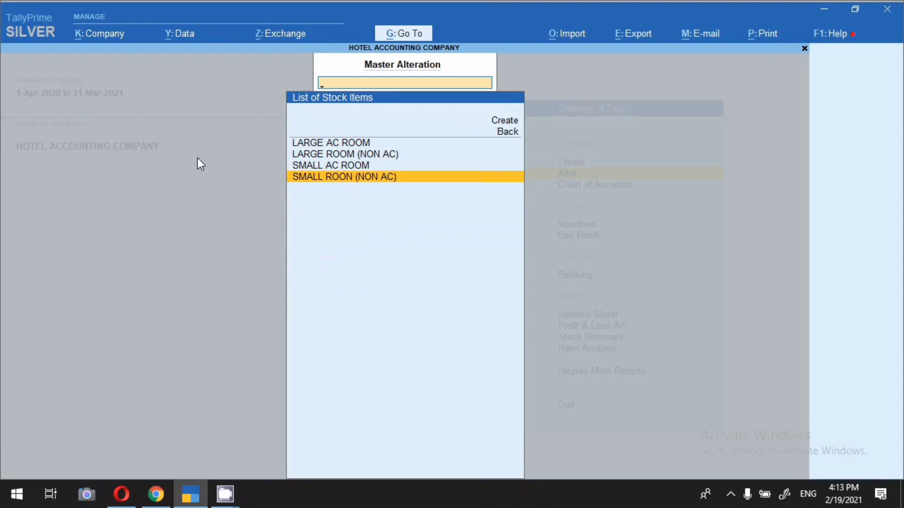
key("Up")
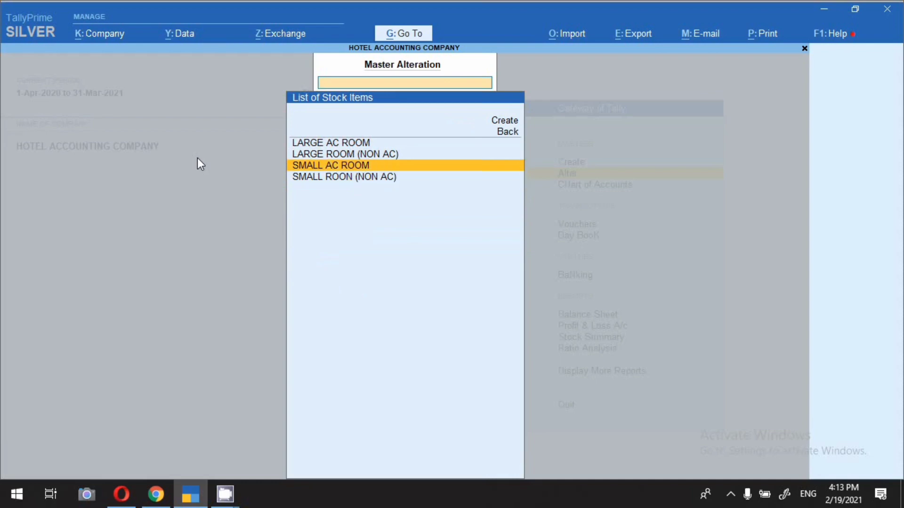
key("Up")
key("Up")
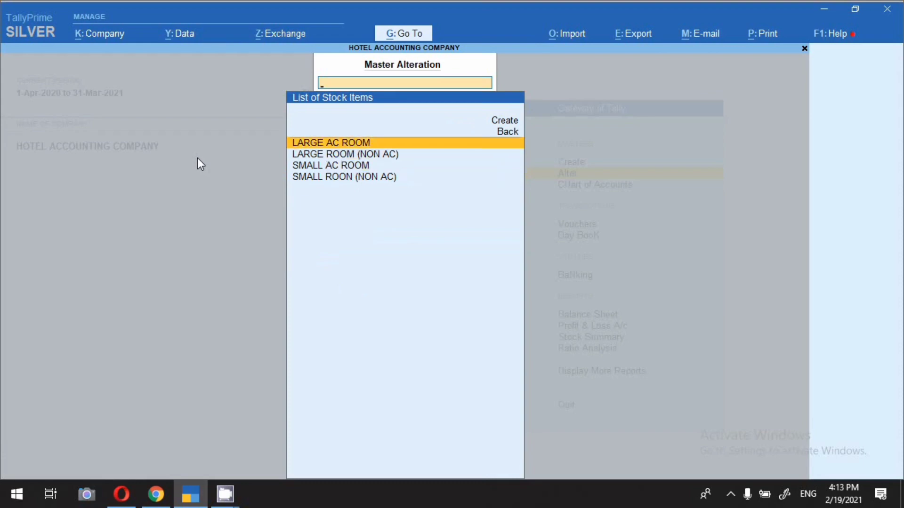
Step: Open LARGE AC ROOM for alteration and review its AC ROOM group, keeping Primary as parent
key("Return")
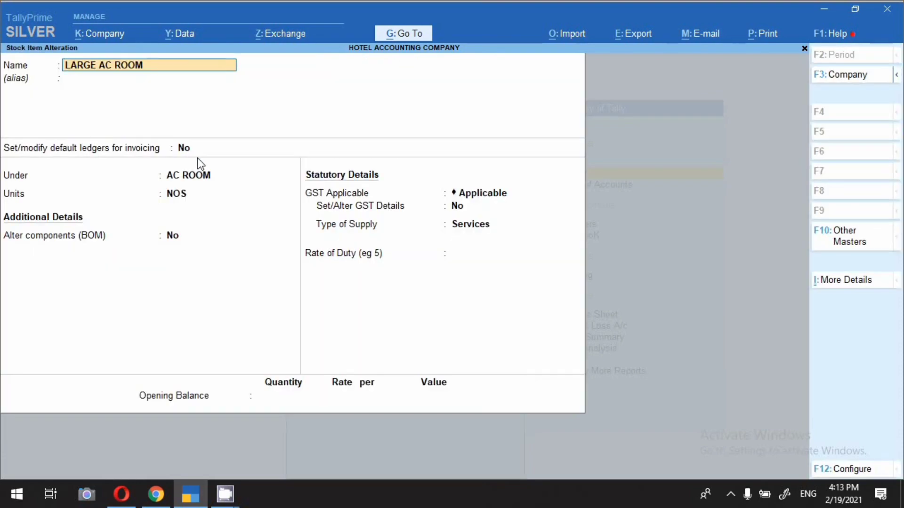
key("Return")
key("Return")
key("Return")
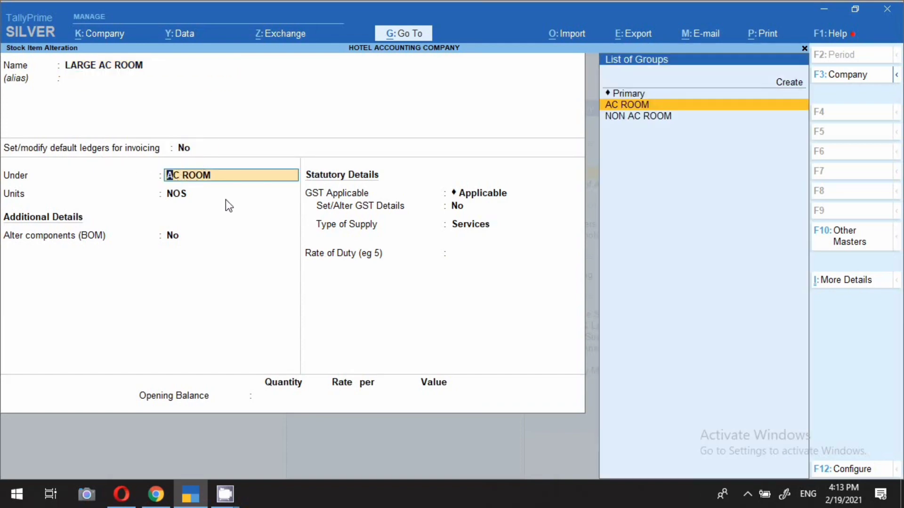
key("ctrl+Return")
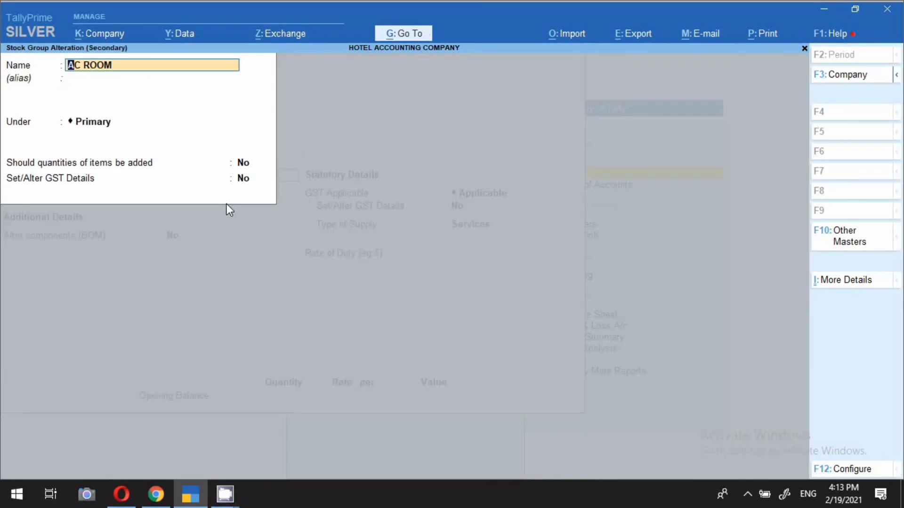
key("Return")
key("Return")
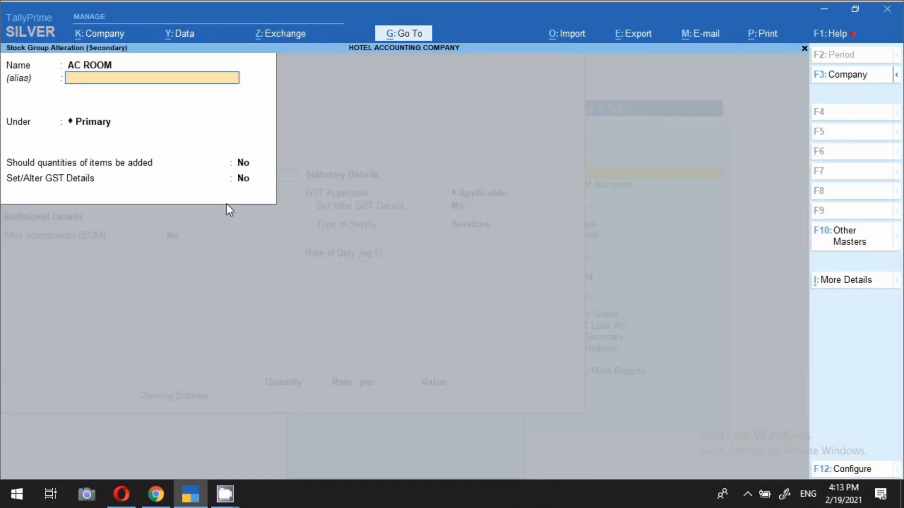
key("Return")
key("Return")
key("Return")
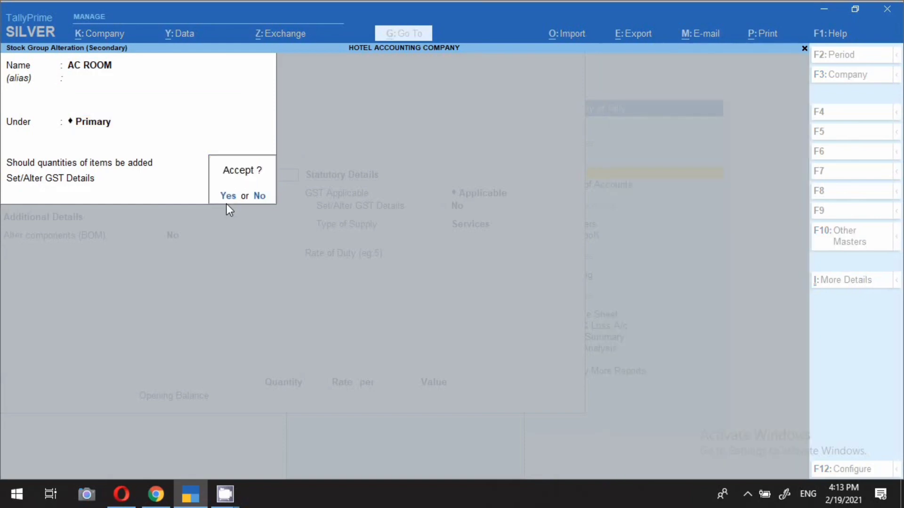
key("Return")
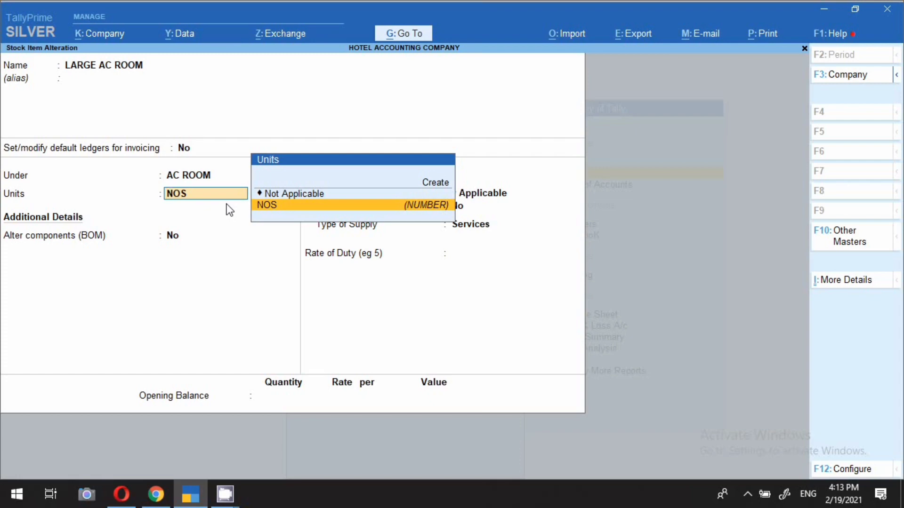
Step: Review the NOS unit, keeping formal name NUMBER and quantity code NOS-NUMBERS
key("ctrl")
key("ctrl+Return")
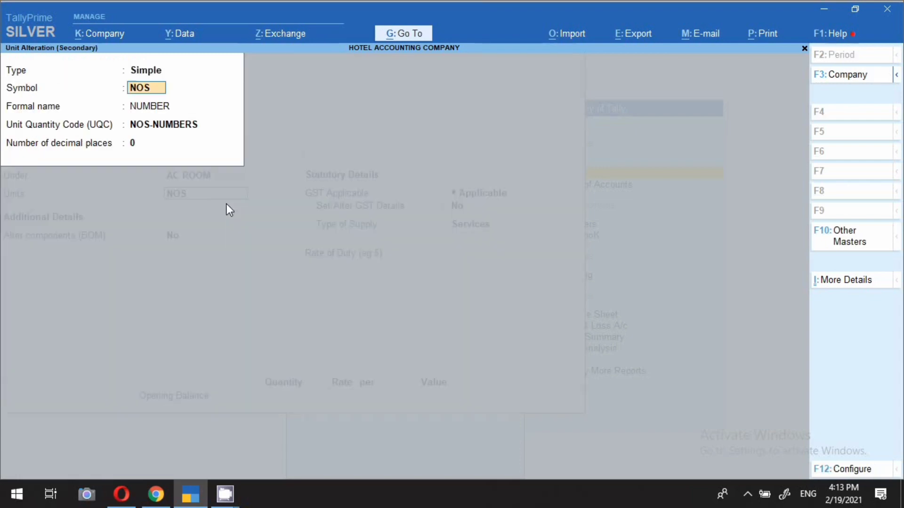
key("Return")
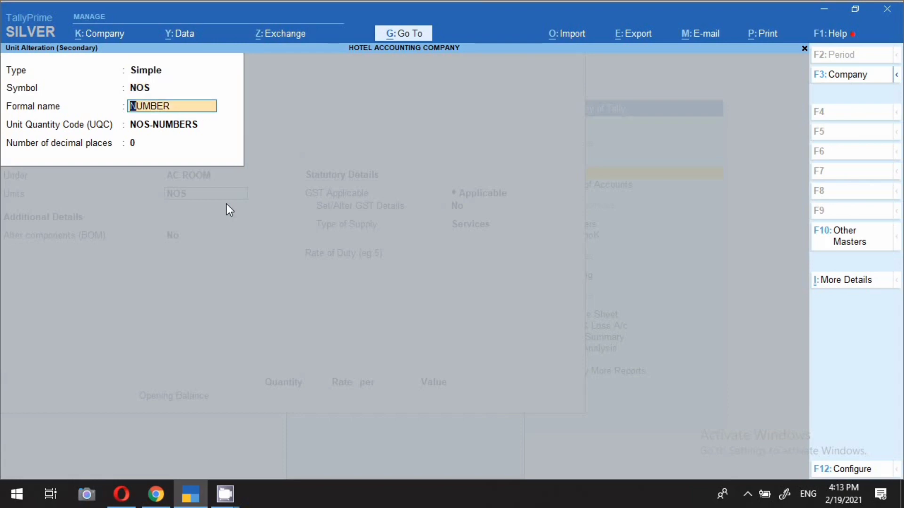
key("Return")
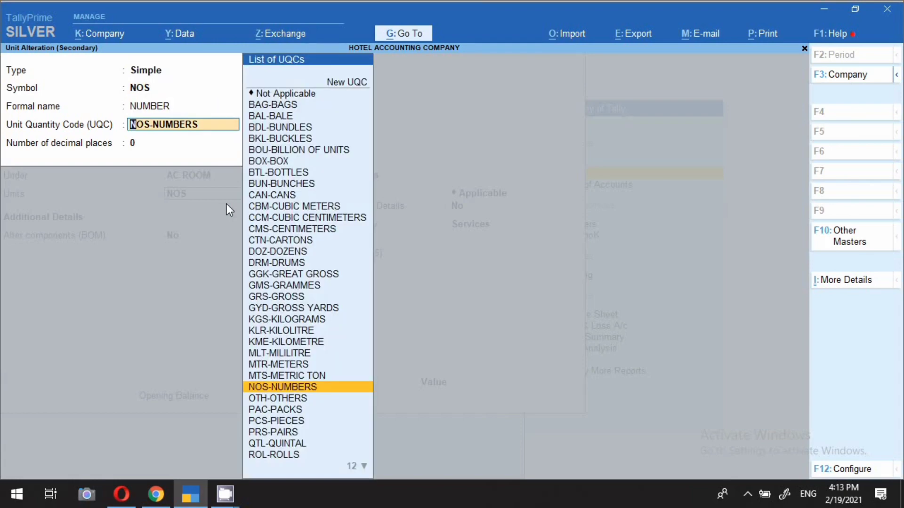
key("Return")
key("Return")
key("Return")
key("Return")
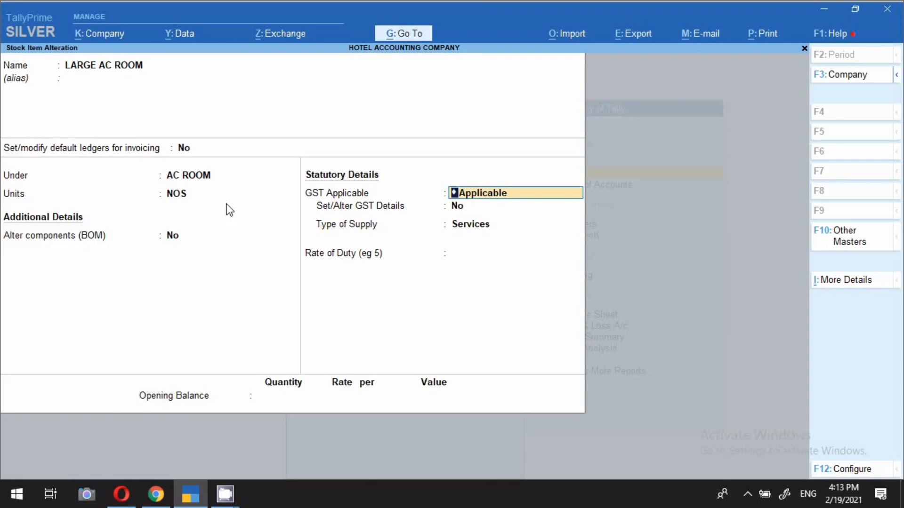
key("Return")
Step: Turn on GST details for LARGE AC ROOM and keep On Item Rate to reach its slab rates
type("y")
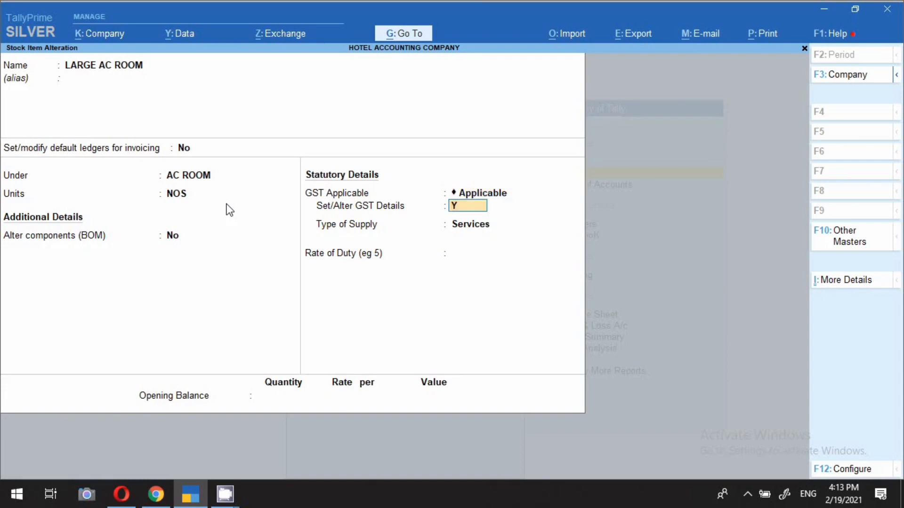
key("Return")
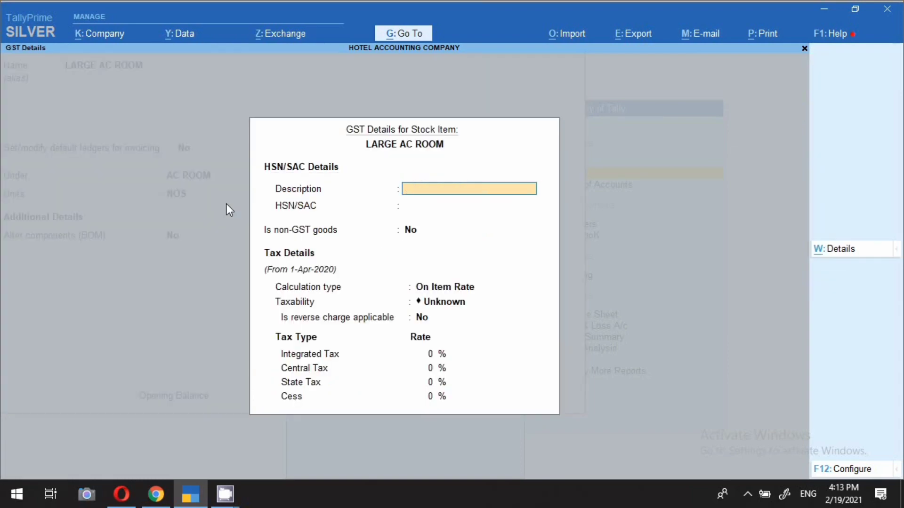
left_click(461, 288)
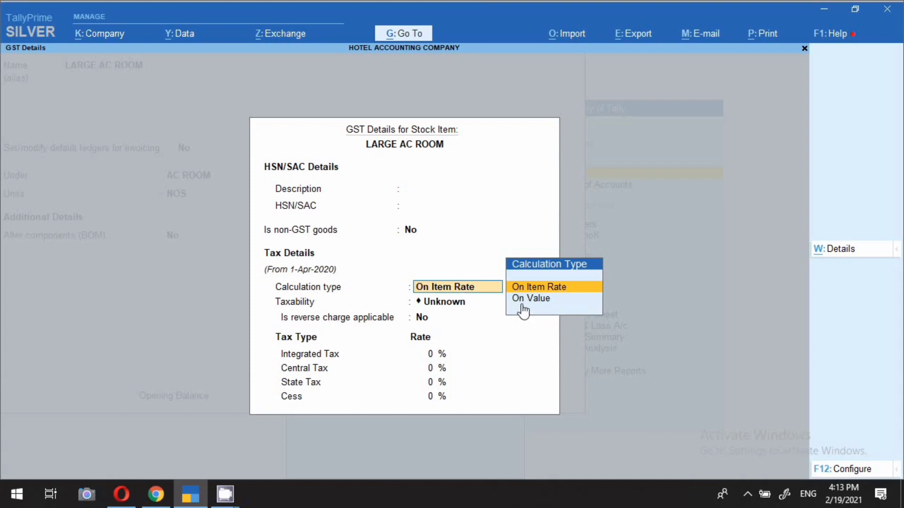
key("Down")
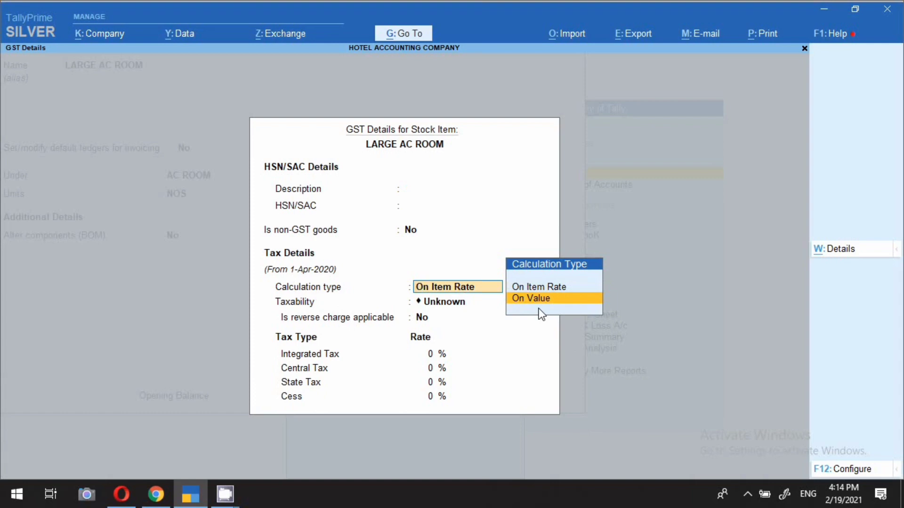
key("Up")
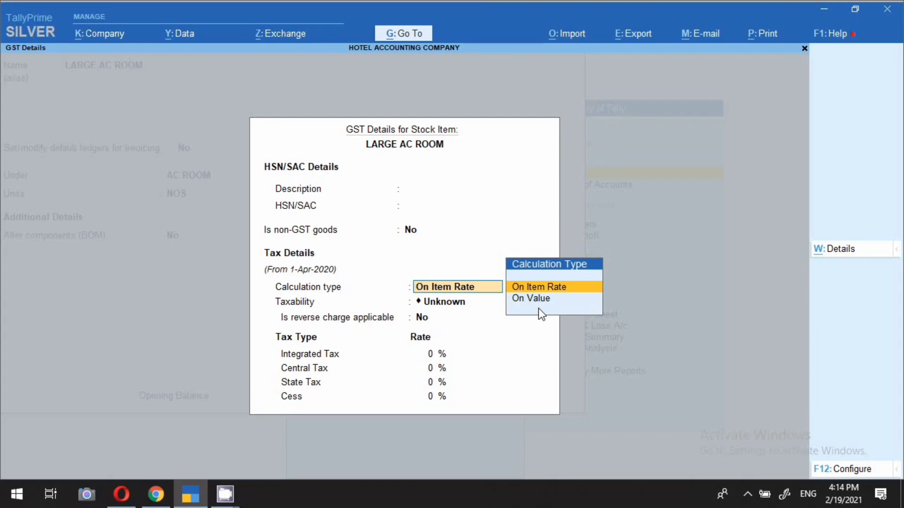
key("Return")
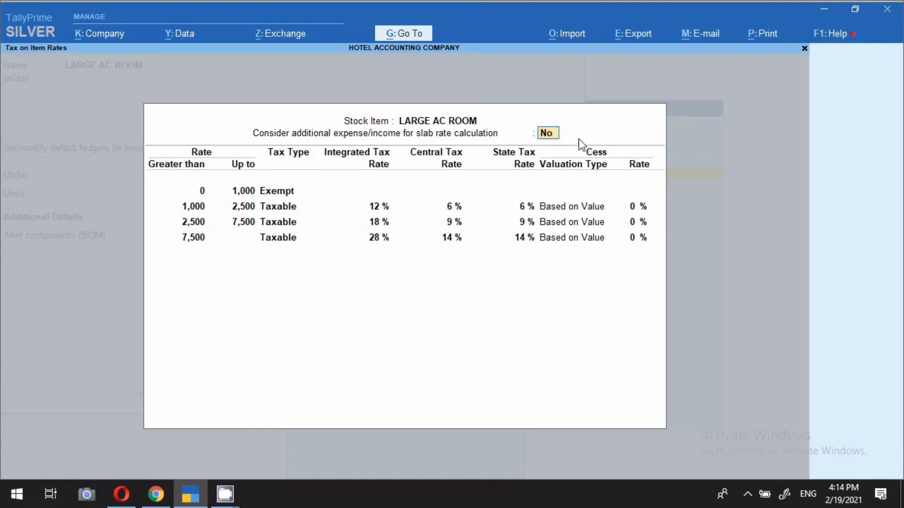
Step: Keep the first slabs: Exempt up to 1,000, then 12% (6% central, 6% state) up to 2,500
key("Return")
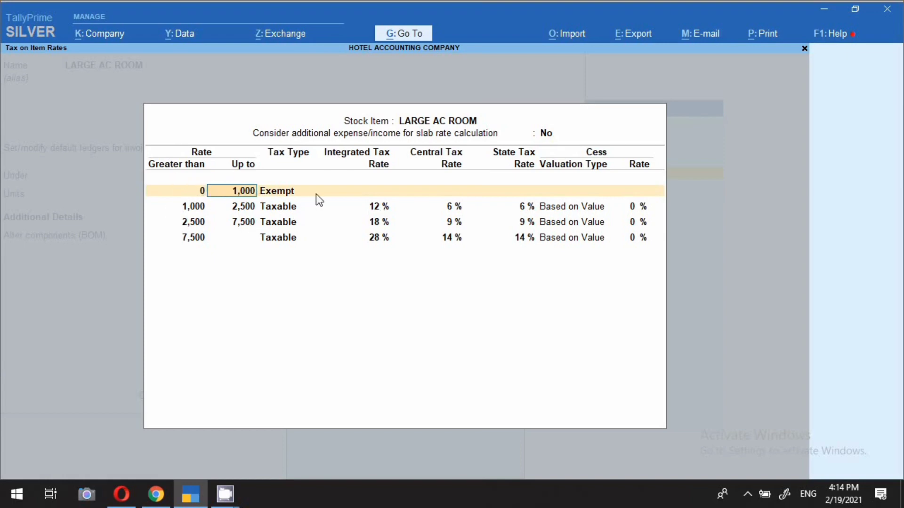
key("Return")
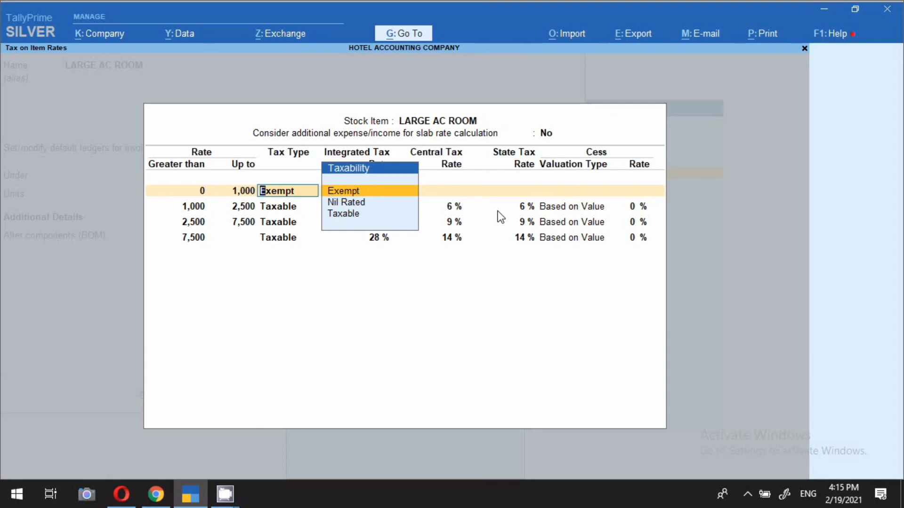
key("Return")
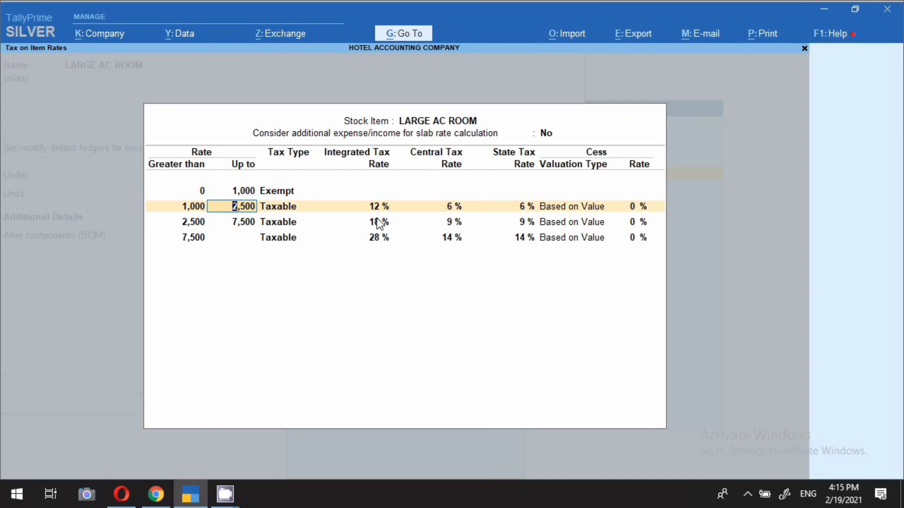
key("Return")
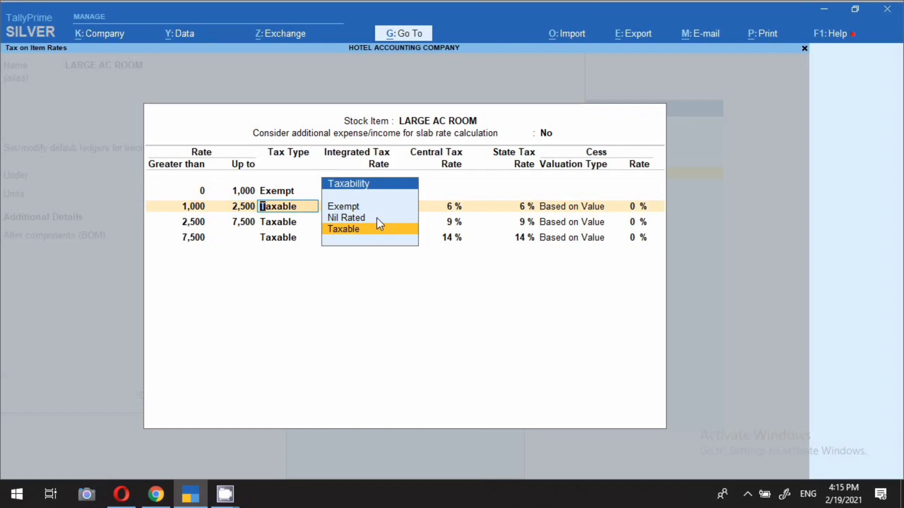
key("Return")
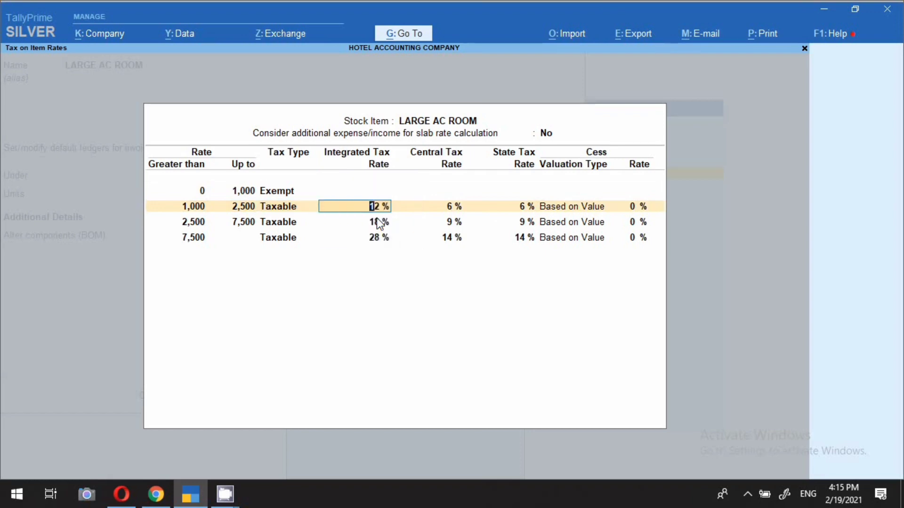
key("Return")
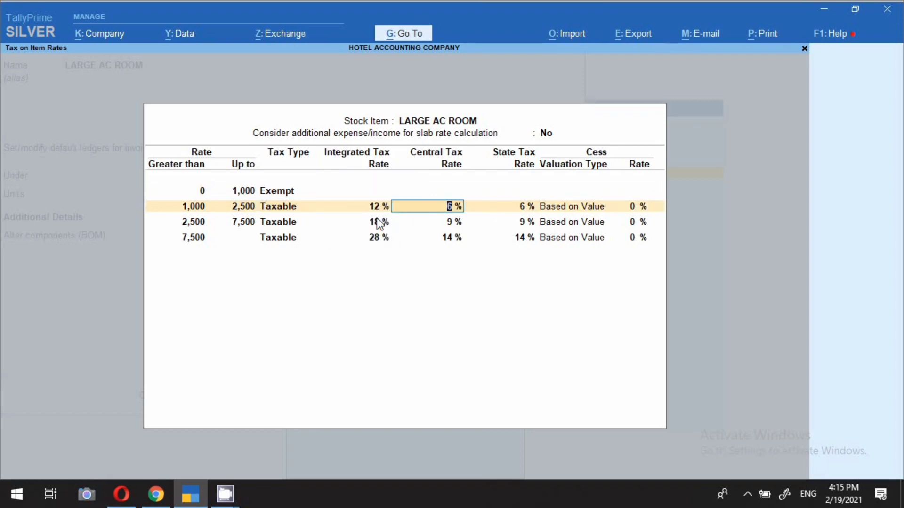
key("Return")
key("Return")
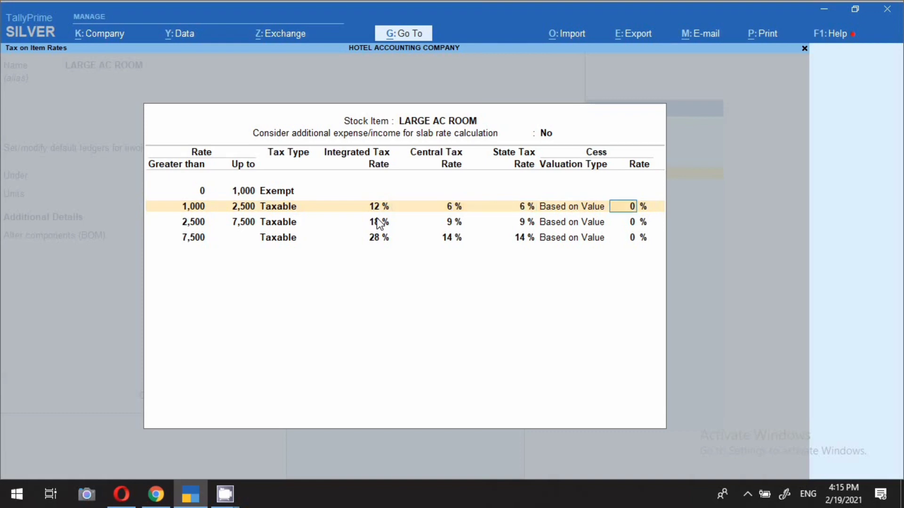
key("Return")
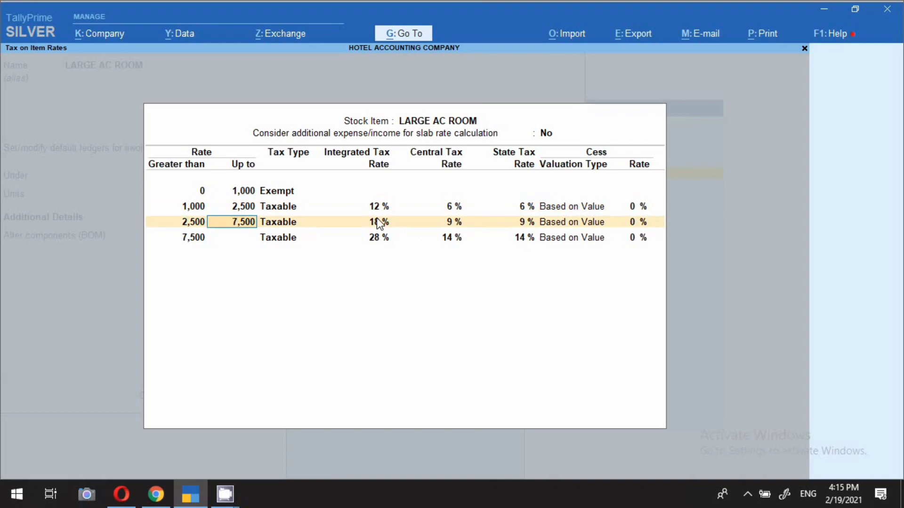
Step: Keep 18% (9/9) up to 7,500 and the open-ended top slab at 28% (14/14)
key("Return")
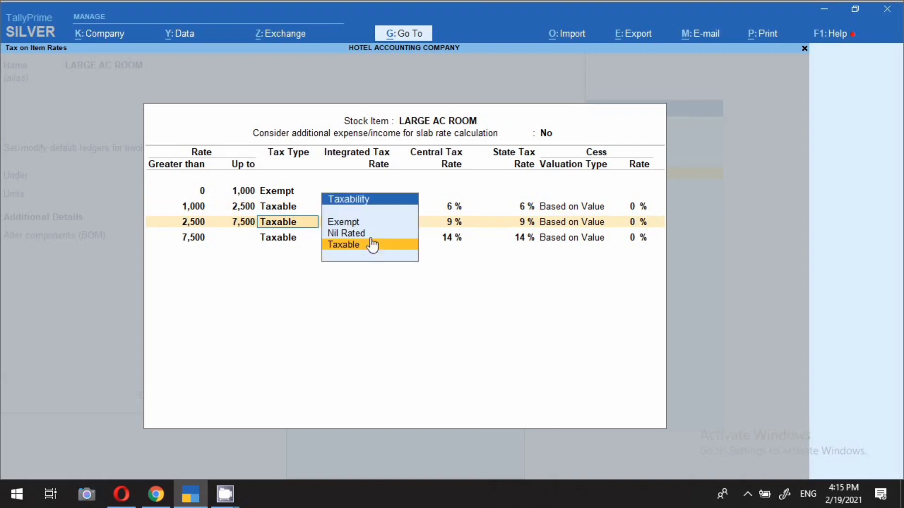
key("Return")
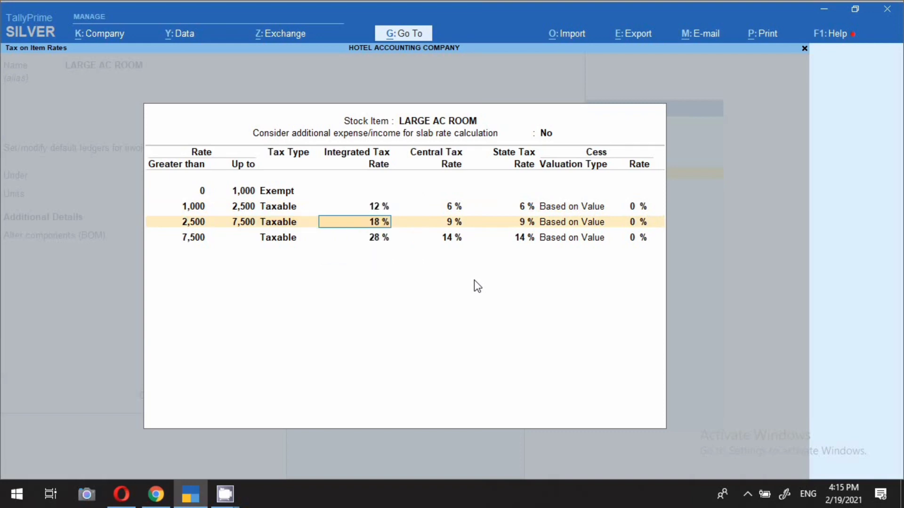
key("Return")
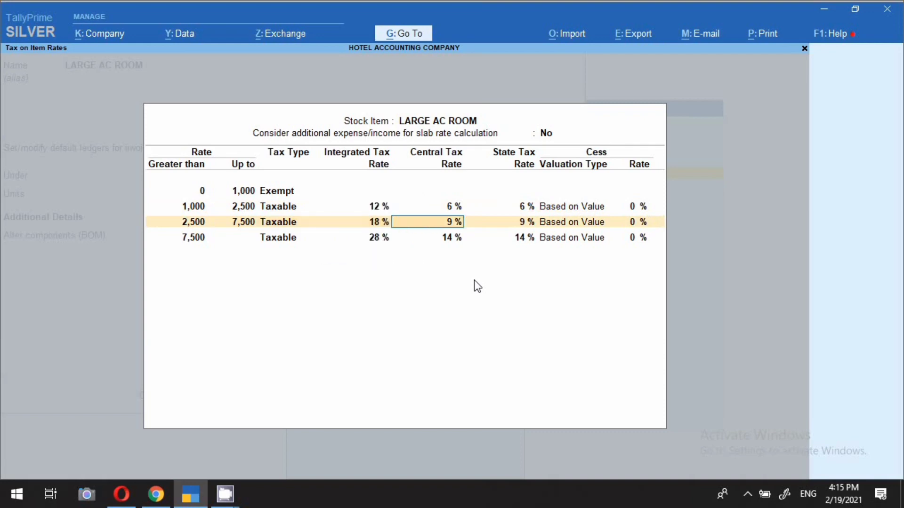
key("Return")
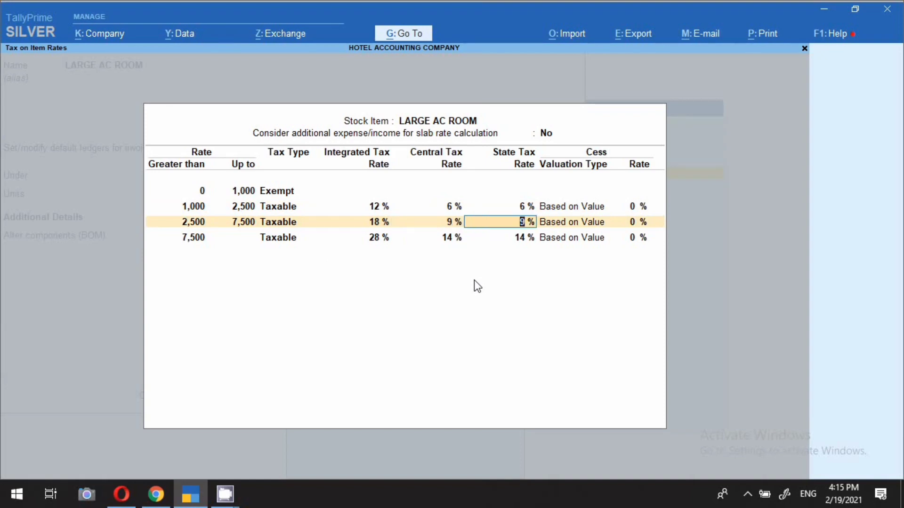
key("Return")
key("Return")
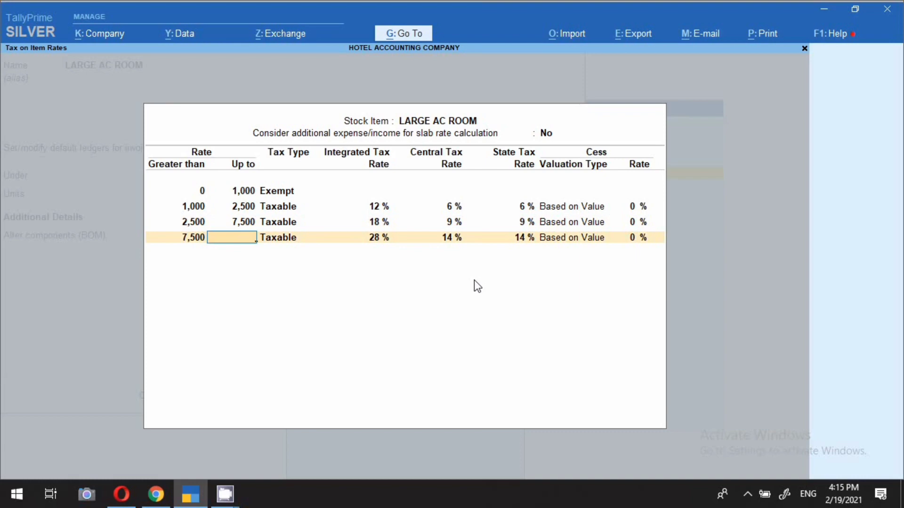
key("Return")
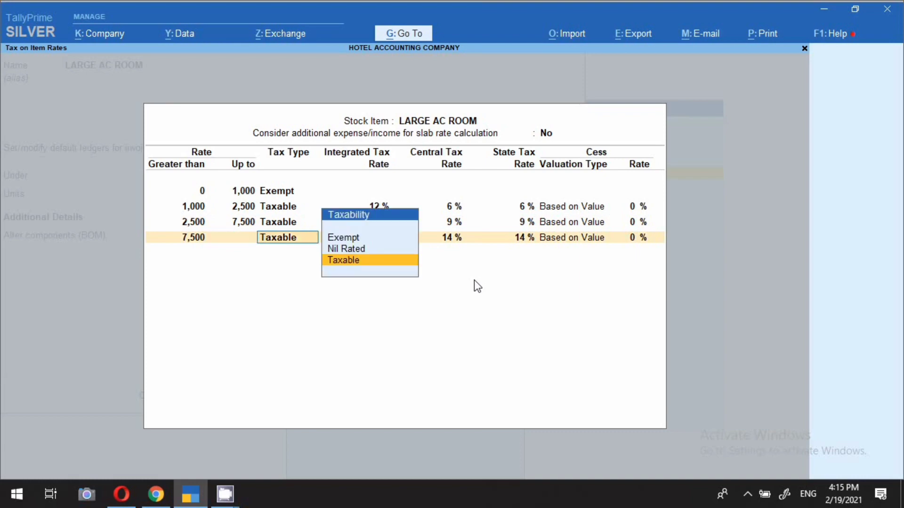
key("Return")
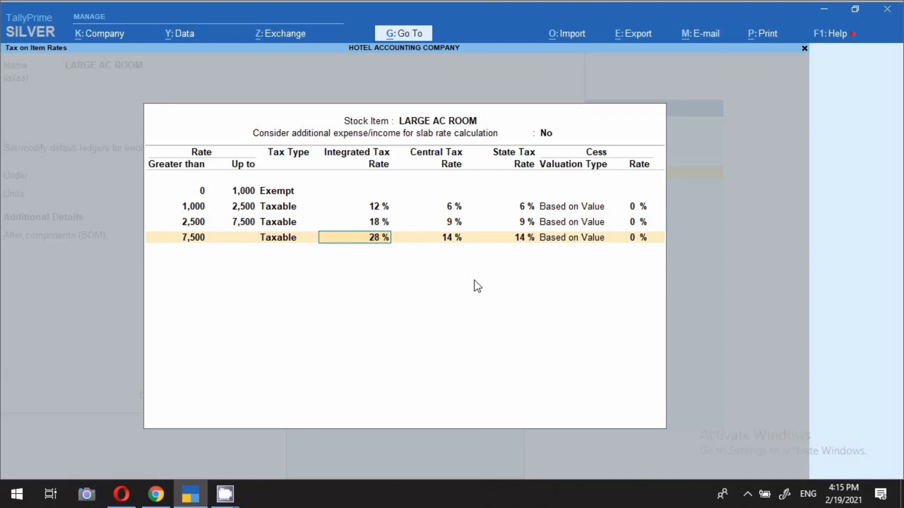
key("Return")
key("Return")
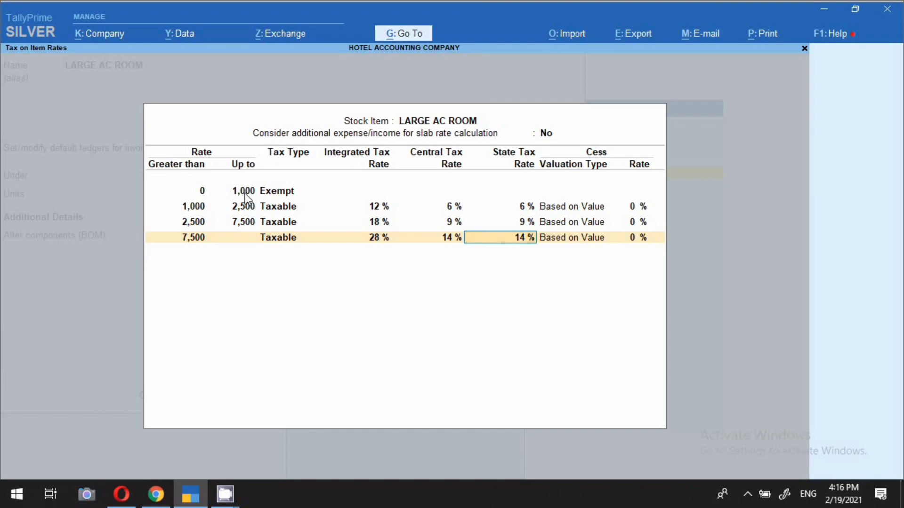
left_click(293, 191)
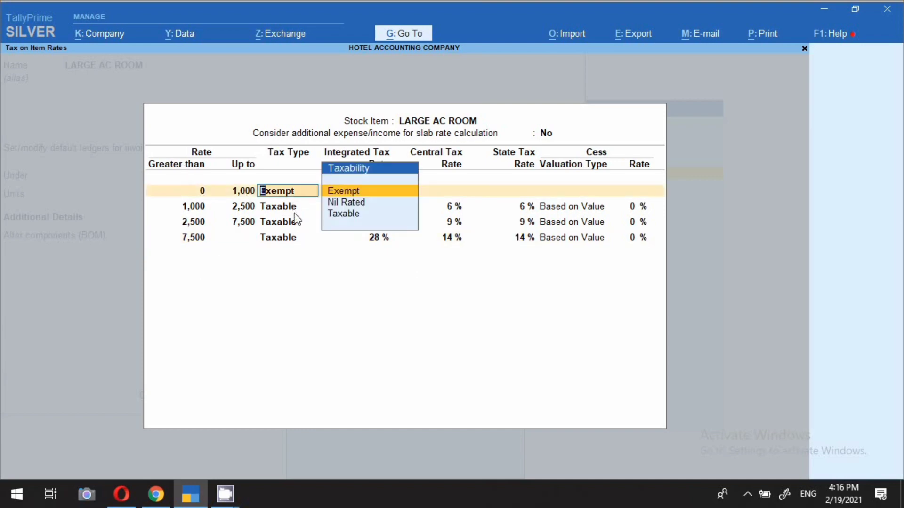
left_click(246, 206)
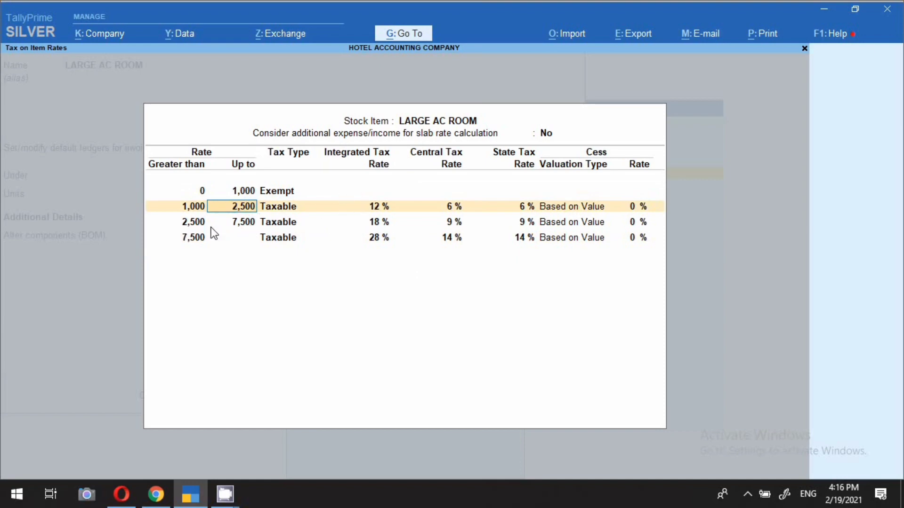
left_click(281, 239)
left_click(324, 258)
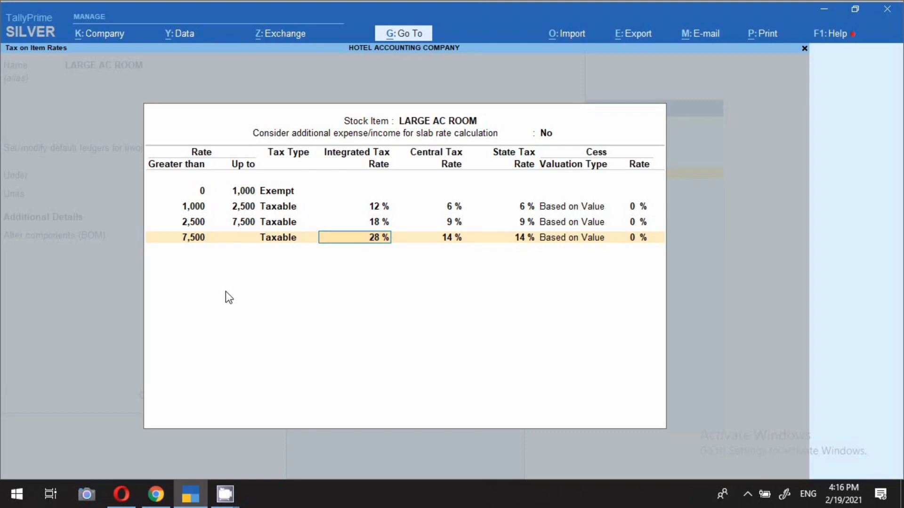
Step: Accept the slab rates, keep Services as supply type, and save LARGE AC ROOM
key("Return")
key("Return")
key("Return")
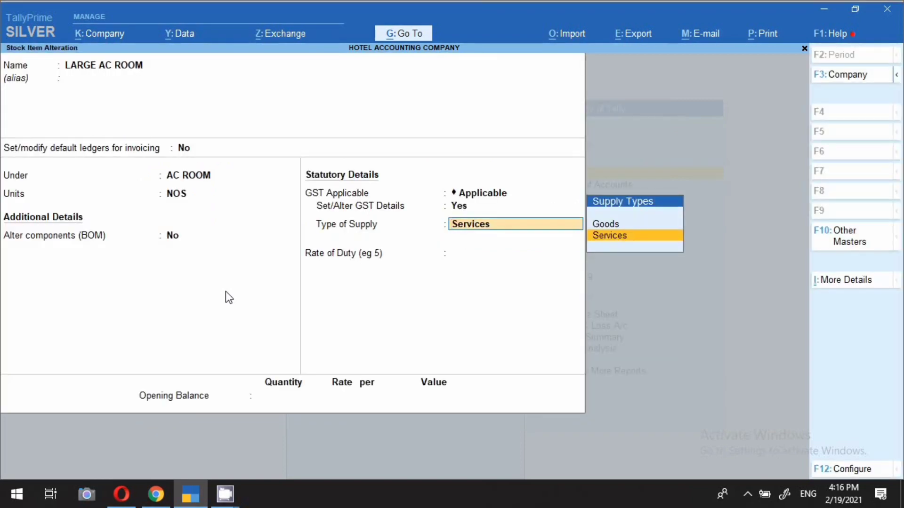
key("Return")
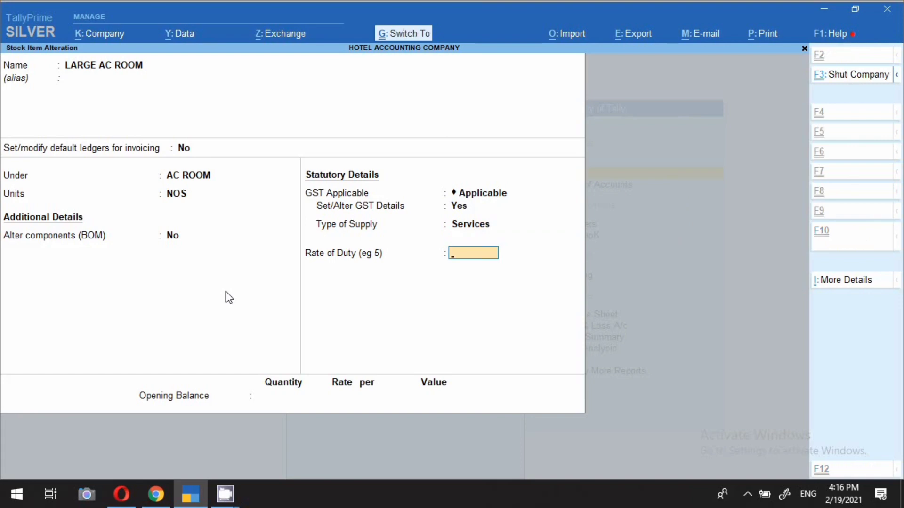
key("ctrl+a")
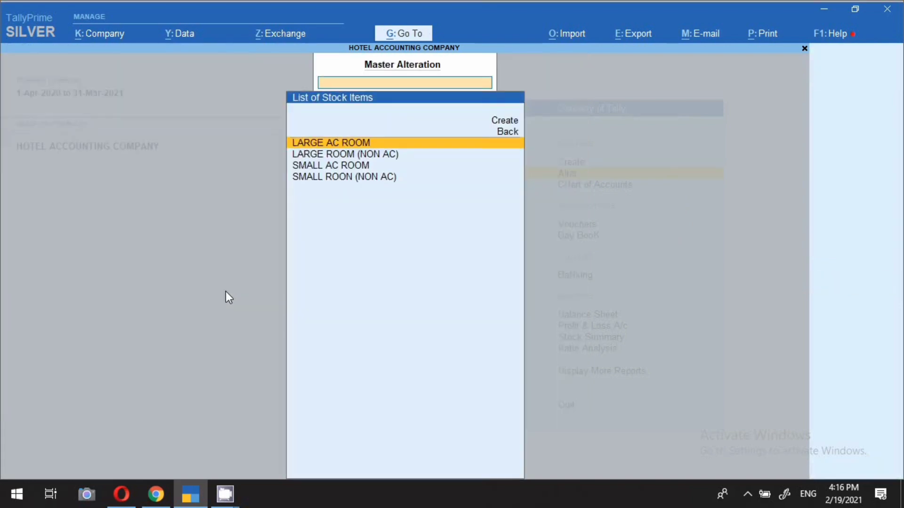
Step: Open SMALL AC ROOM, keep its name, AC ROOM group and NOS unit, and enable GST details
key("Down")
key("Down")
key("Return")
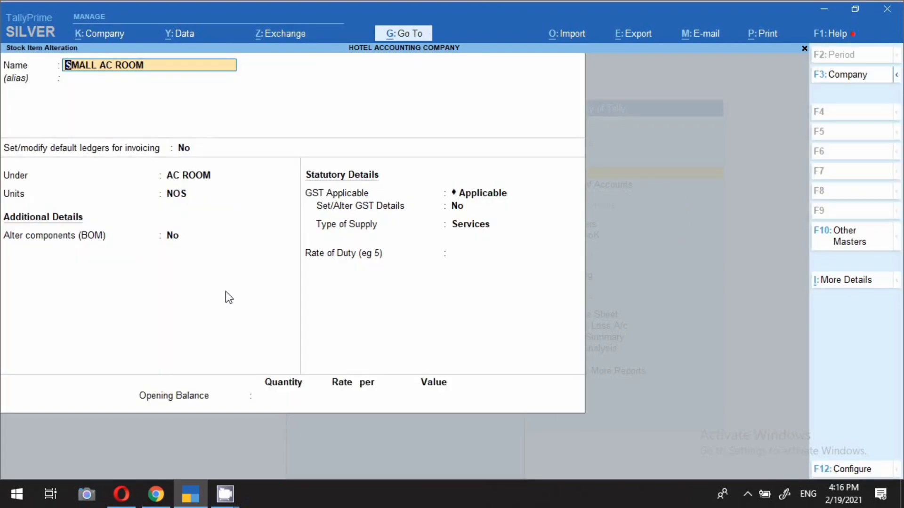
key("Return")
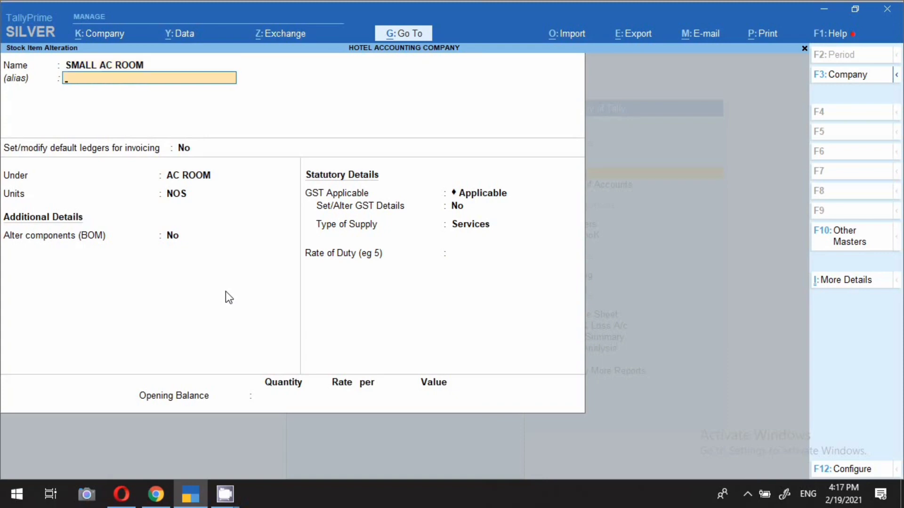
key("Return")
key("Return")
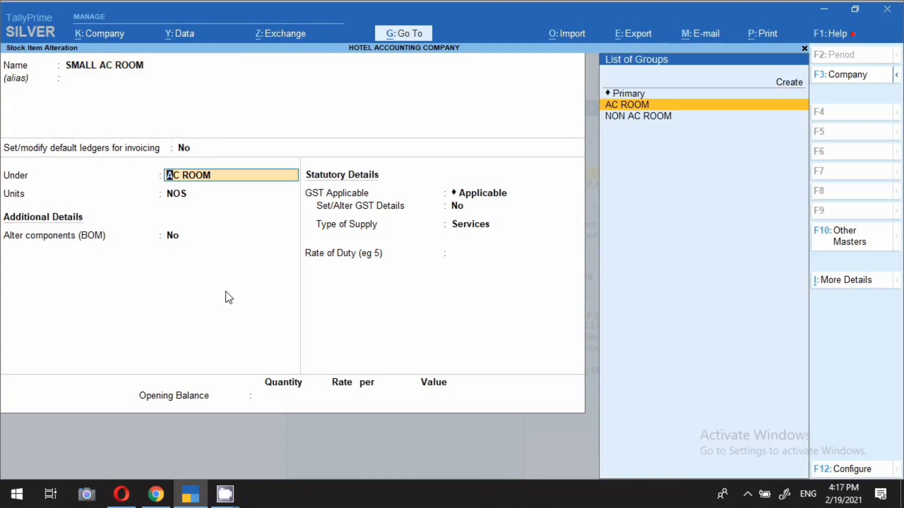
key("Return")
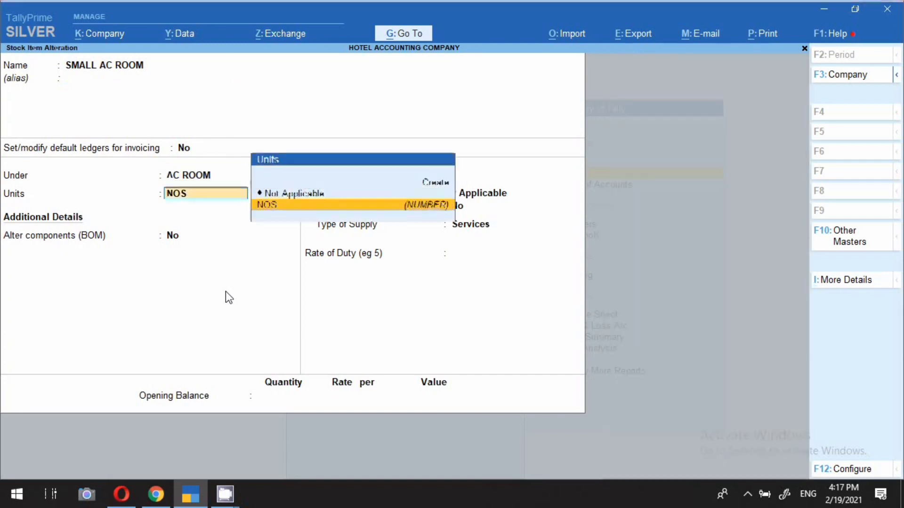
key("Return")
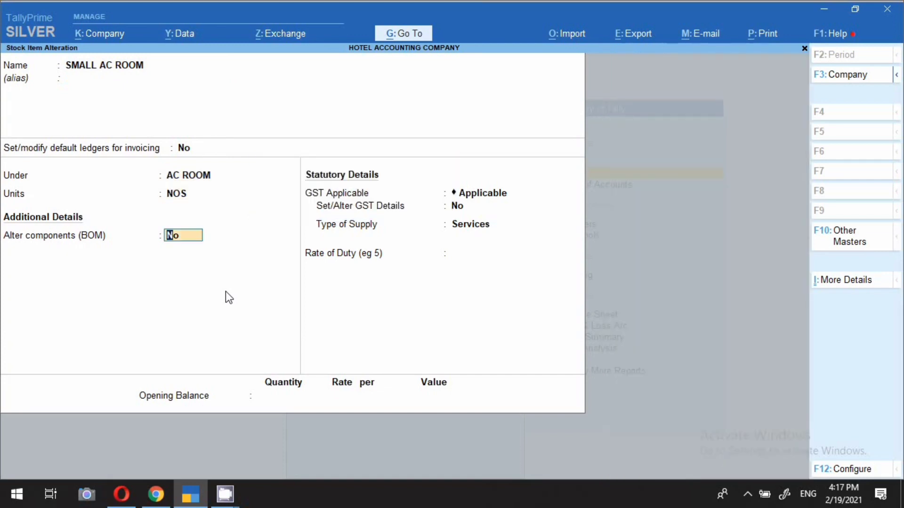
key("Return")
key("Return")
type("y")
key("Return")
key("Return")
key("Return")
key("Return")
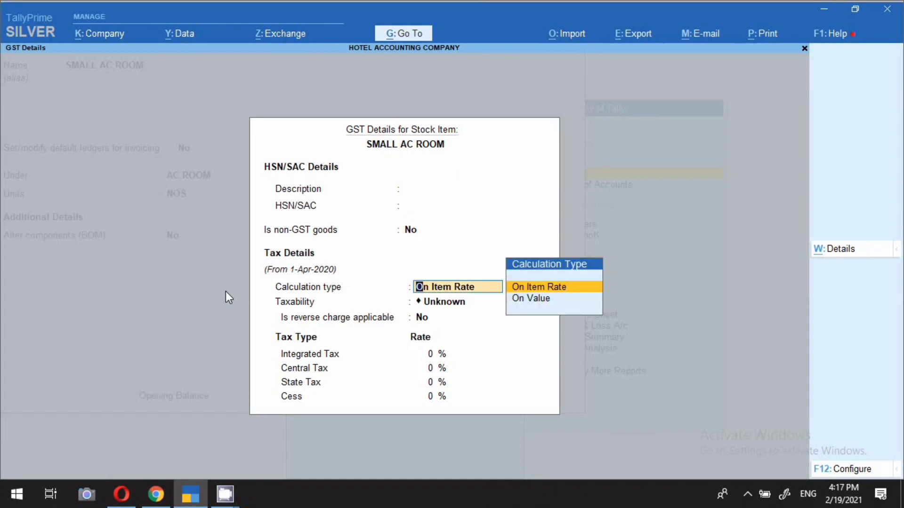
Step: Keep On Item Rate for SMALL AC ROOM and accept slabs: Exempt to 1,000, then 12%, 18%, 28%
key("Return")
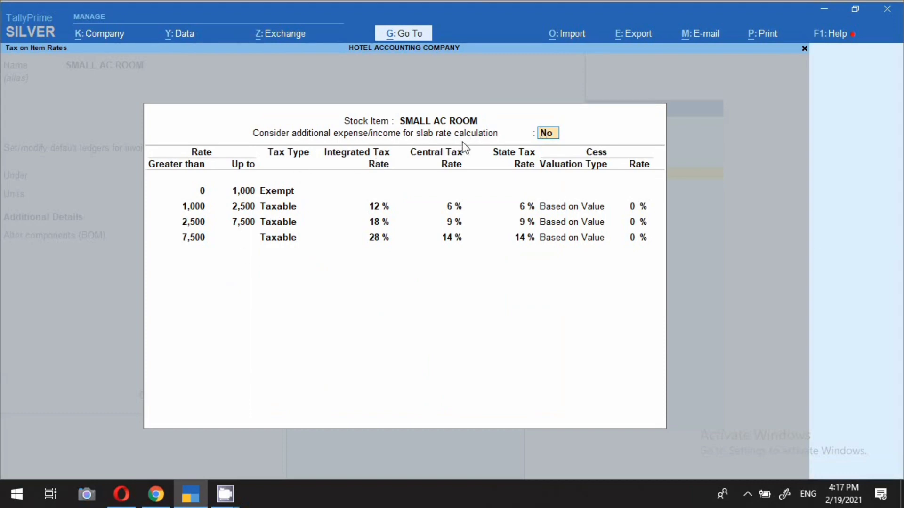
key("Return")
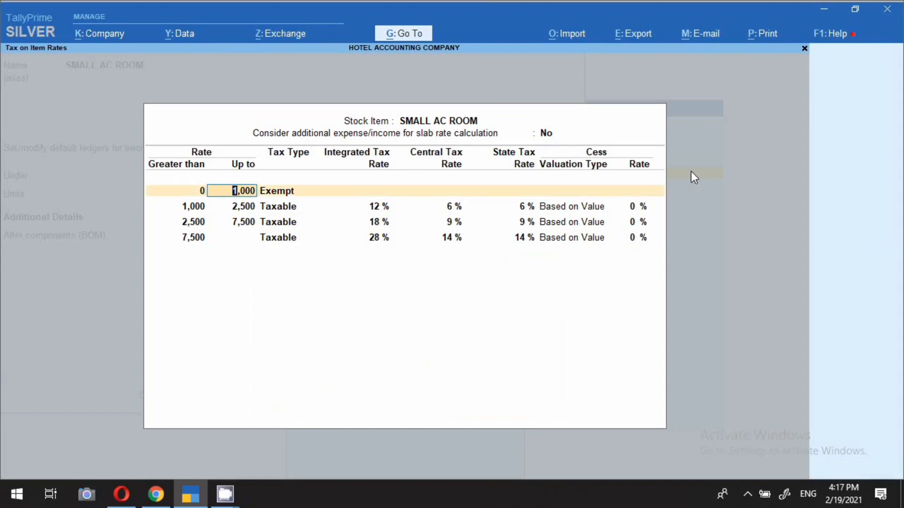
key("Return")
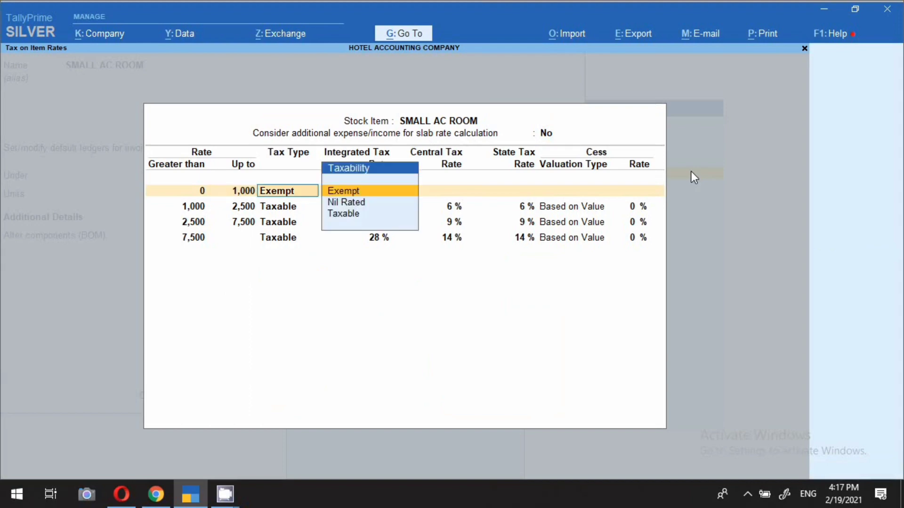
key("Return")
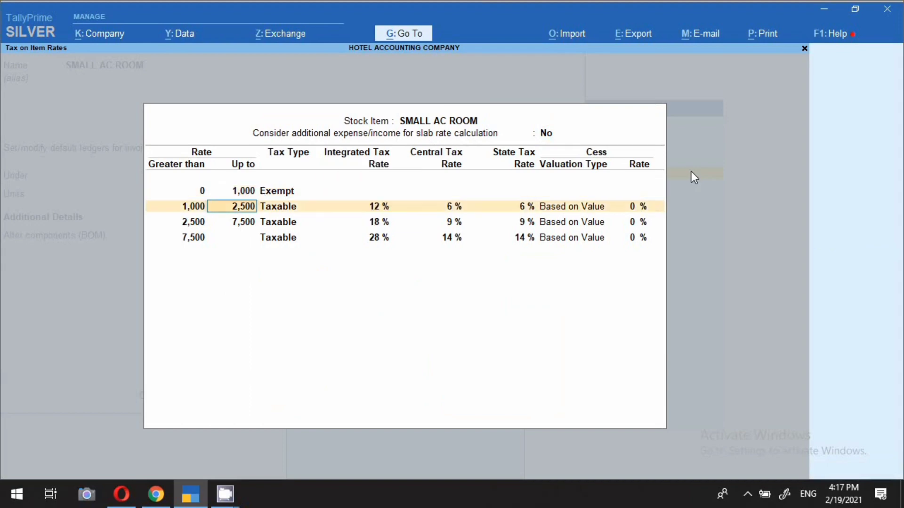
key("Return")
key("Return")
key("Return")
key("Return")
key("Return")
key("Return")
key("Return")
key("Return")
key("Return")
key("Return")
key("Return")
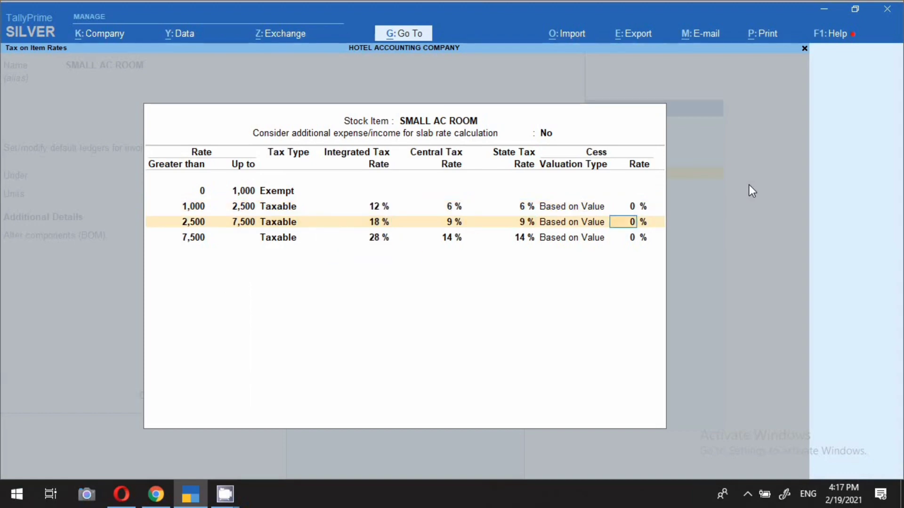
key("Return")
key("Return")
key("Return")
key("Return")
key("Return")
key("Return")
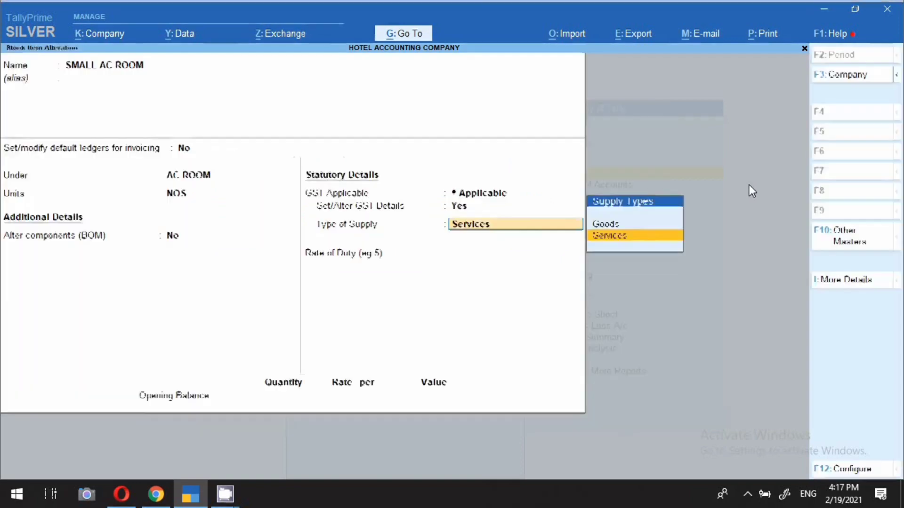
key("Return")
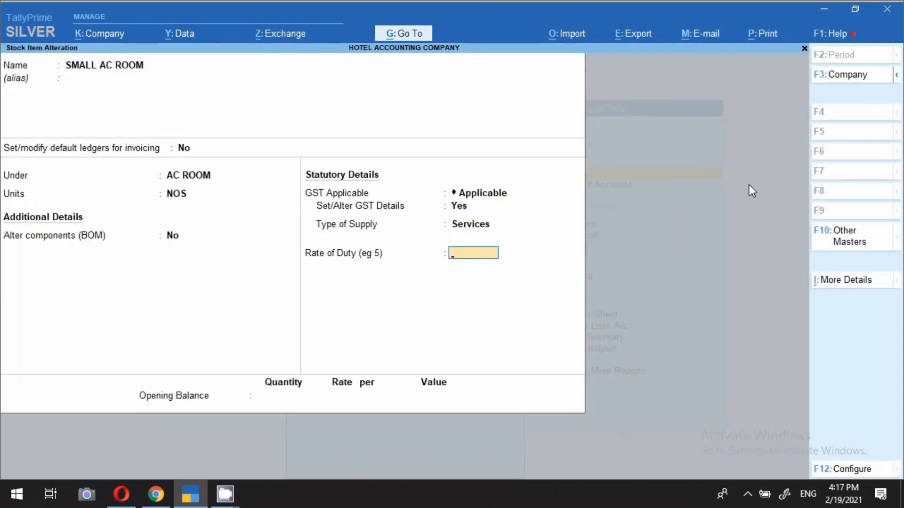
Step: Save SMALL AC ROOM, then open LARGE ROOM (NON AC), keeping its NON AC ROOM group and NOS unit
key("ctrl+a")
key("Up")
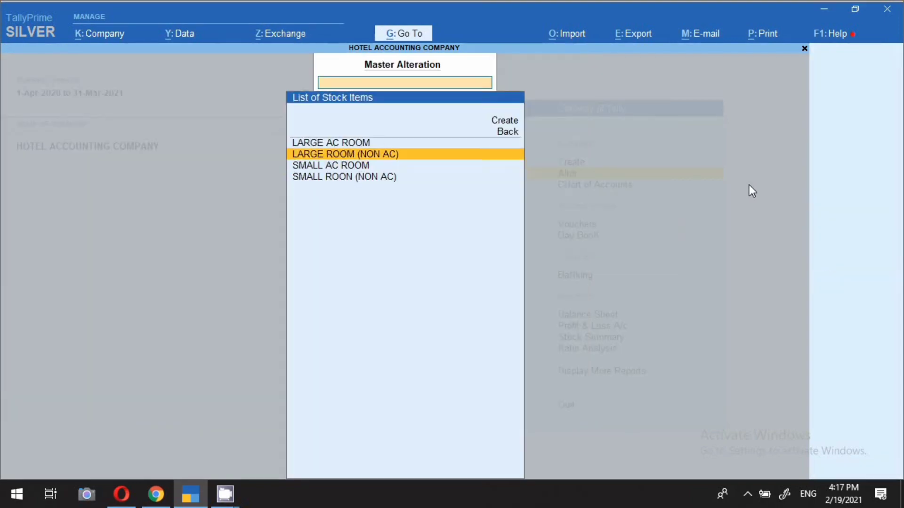
key("Return")
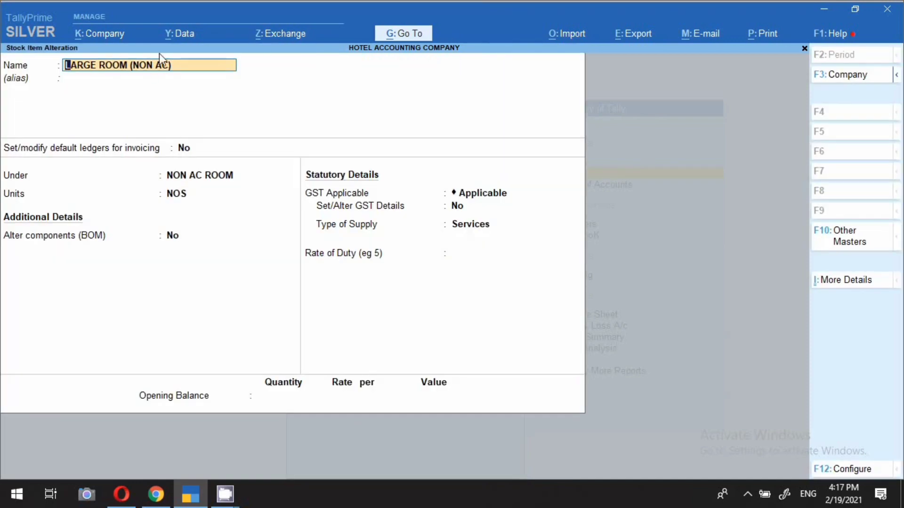
key("Return")
key("Return")
key("Return")
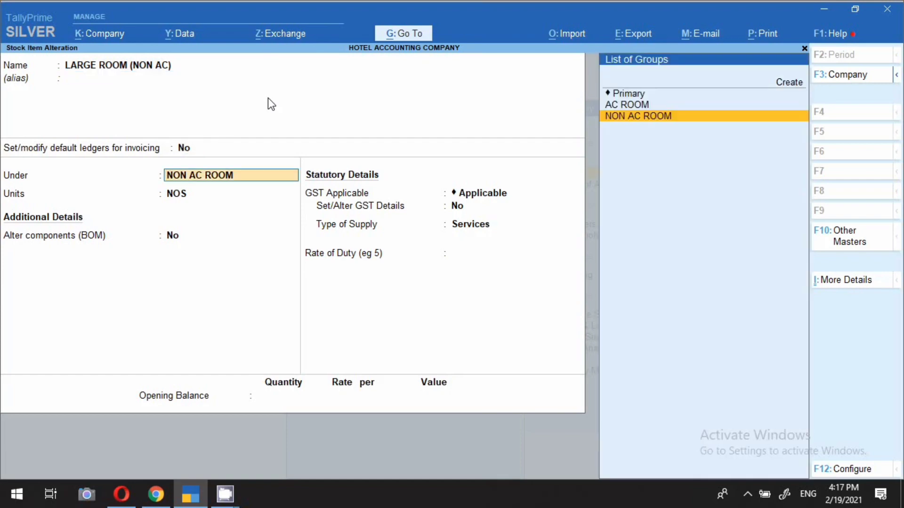
key("ctrl+Return")
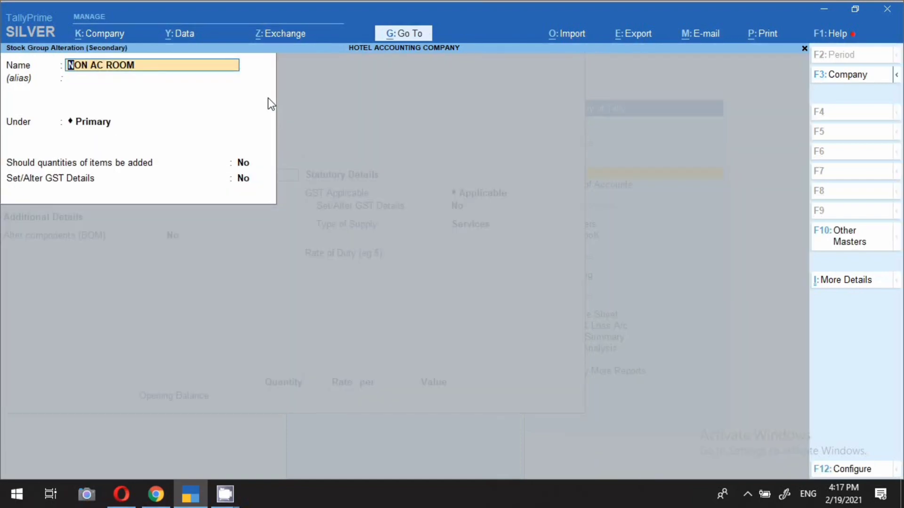
key("Return")
key("Return")
key("Return")
key("Return")
key("Return")
key("Return")
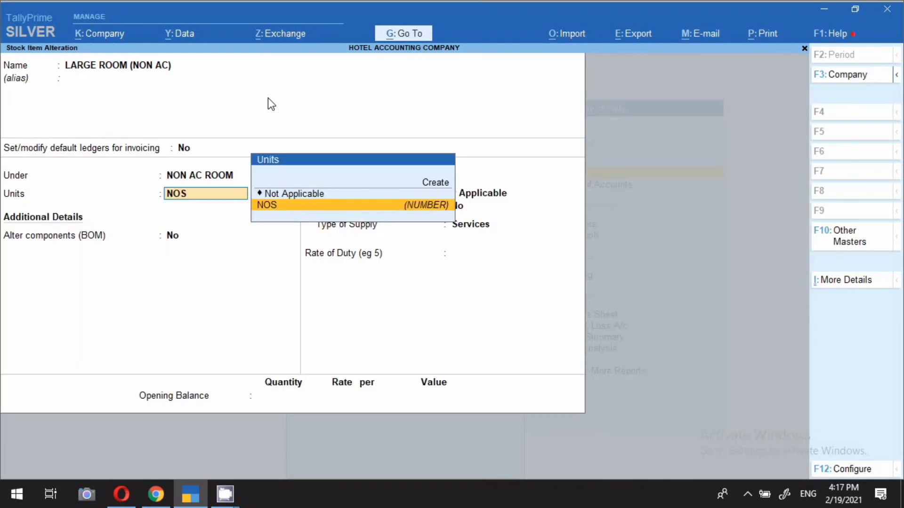
key("Return")
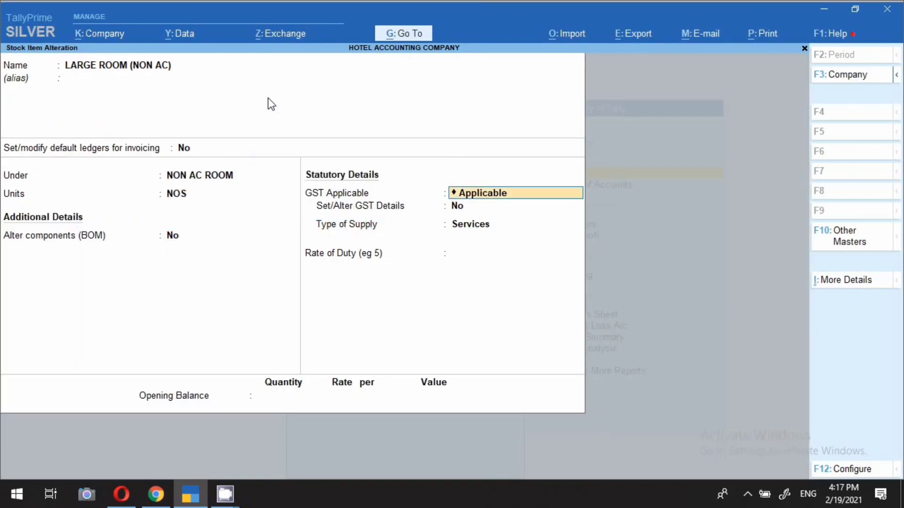
Step: Enable GST details on item rate, accept the Exempt/12%/18%/28% slabs, and save LARGE ROOM (NON AC)
key("Return")
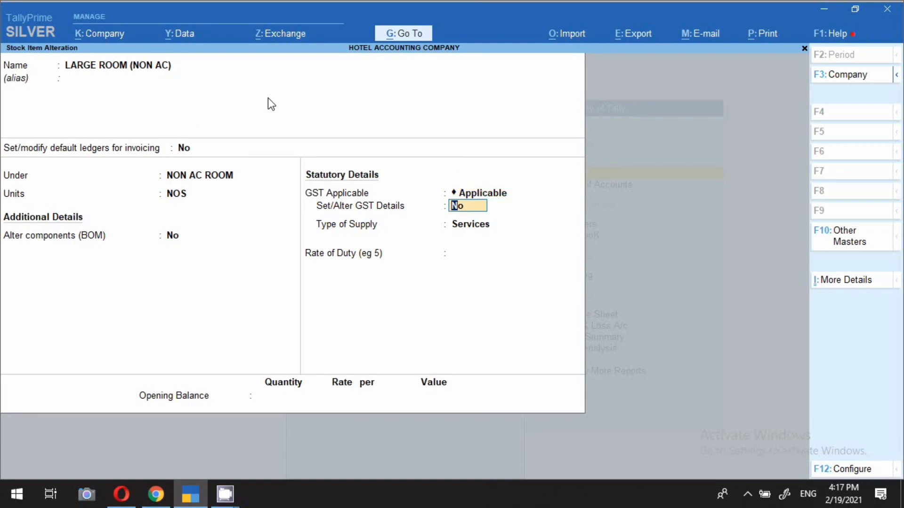
type("Y")
key("Return")
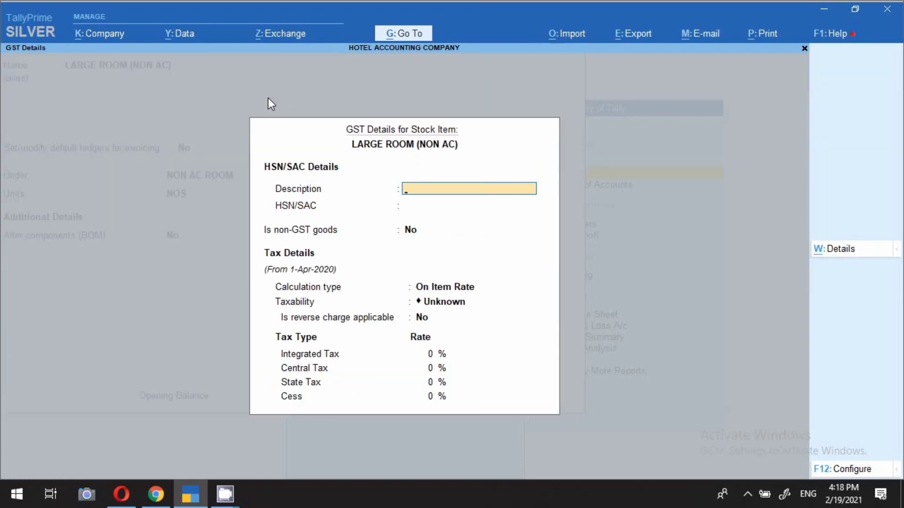
key("Return")
key("Return")
key("Return")
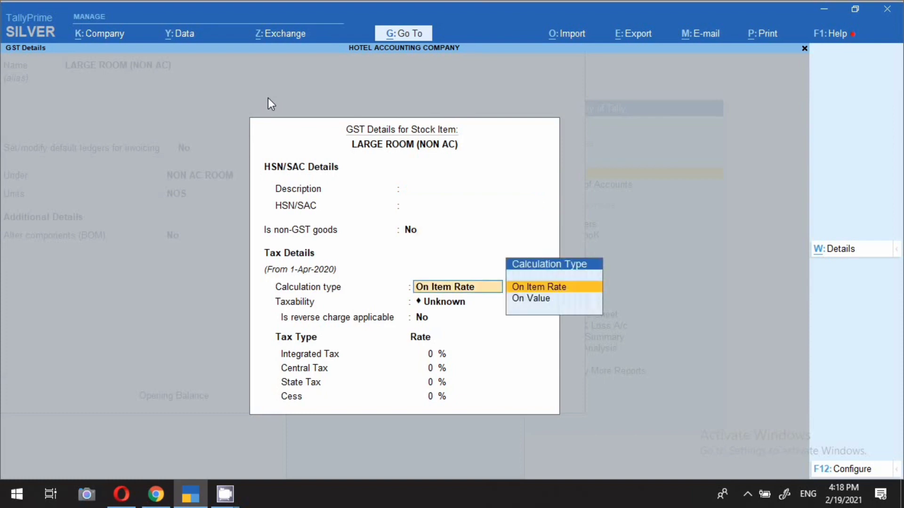
key("Return")
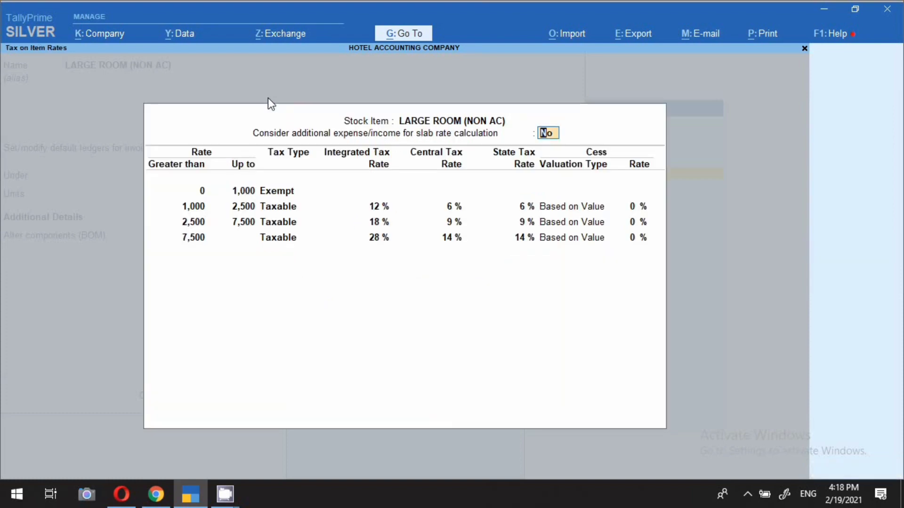
key("Return")
key("Return")
key("Return")
key("Return")
key("Return")
key("Return")
key("Return")
key("Return")
key("Return")
key("Return")
key("Return")
key("Return")
key("Return")
key("Return")
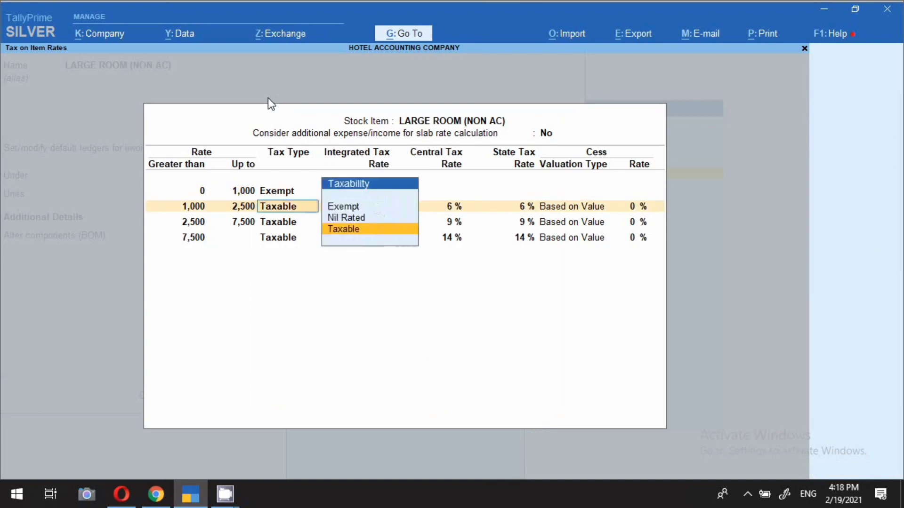
key("Return")
key("Return")
key("Return")
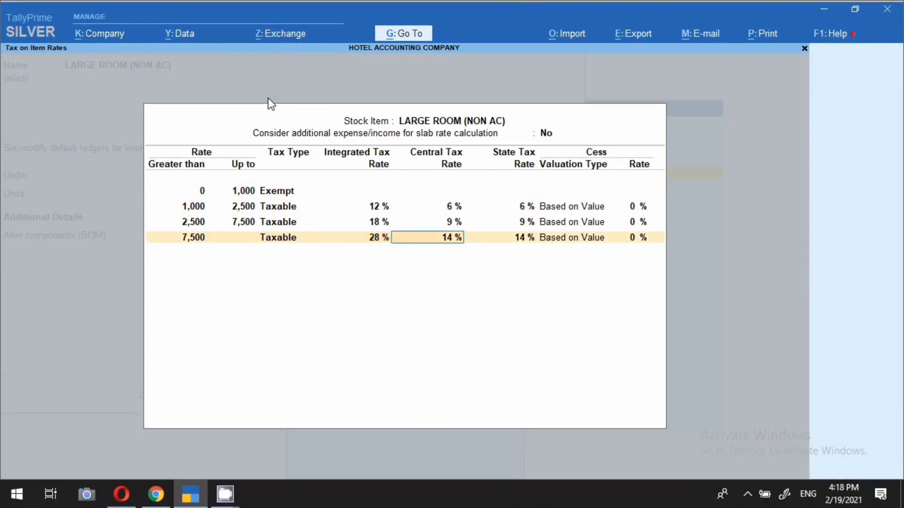
key("Return")
key("Return")
key("Return")
key("Return")
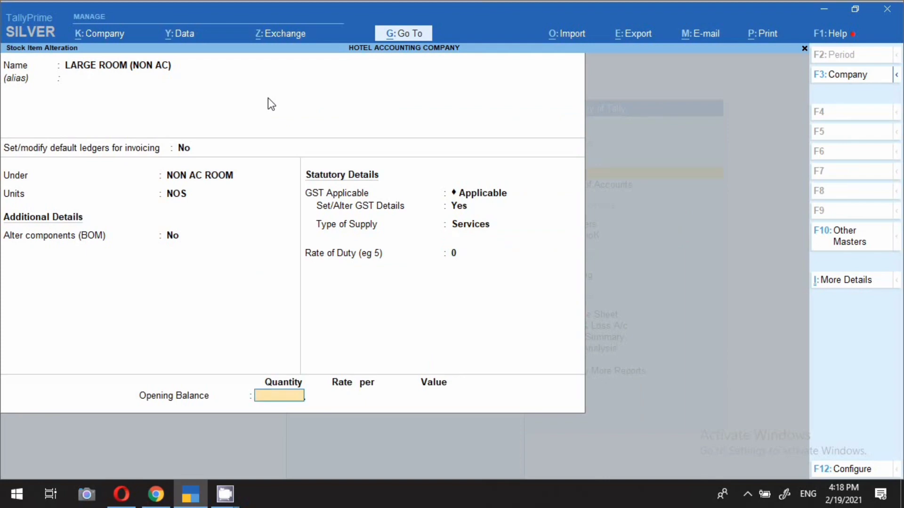
key("ctrl+a")
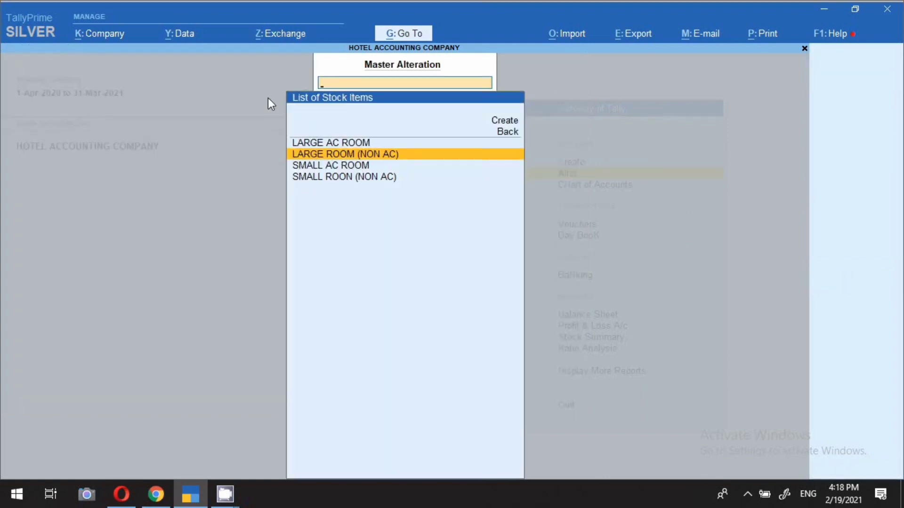
Step: Rename SMALL ROON (NON AC) to SMALL ROOM (NON AC), keeping the NON AC ROOM group and NOS unit
key("Down")
key("Down")
key("Return")
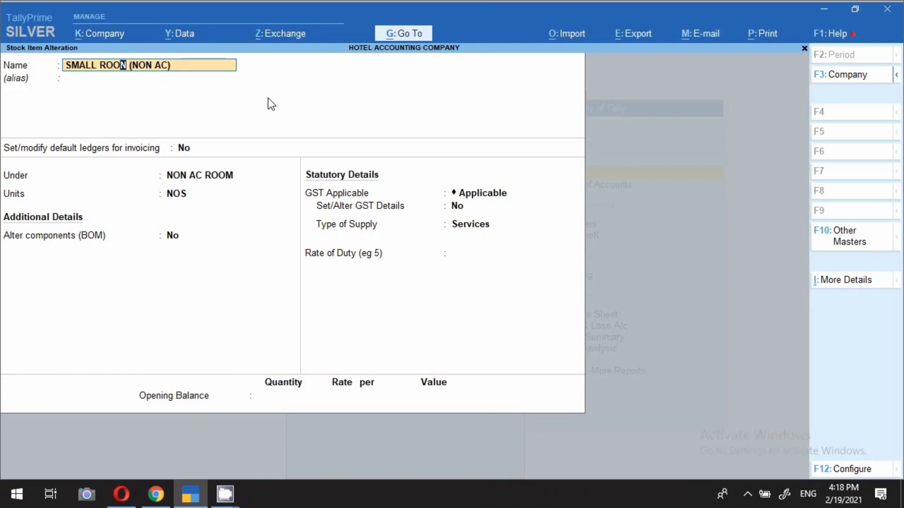
key("BackSpace")
type("M")
key("Return")
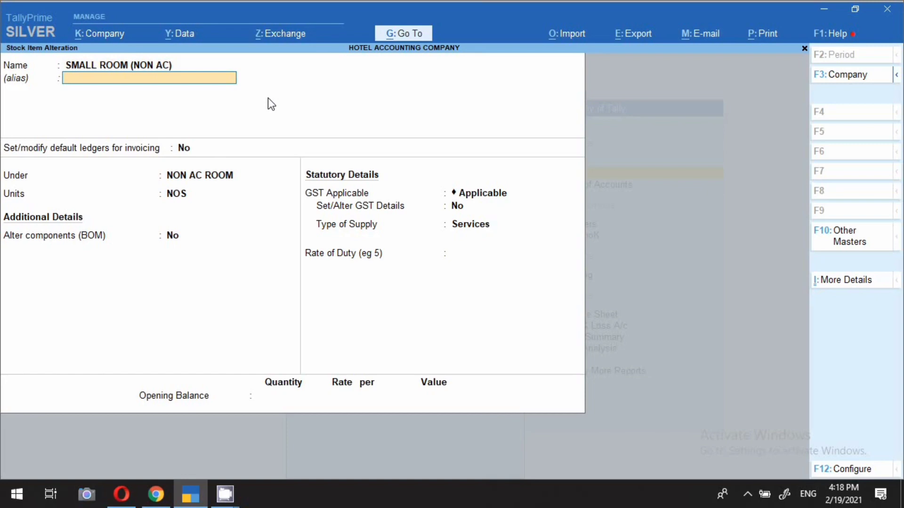
key("Return")
key("Return")
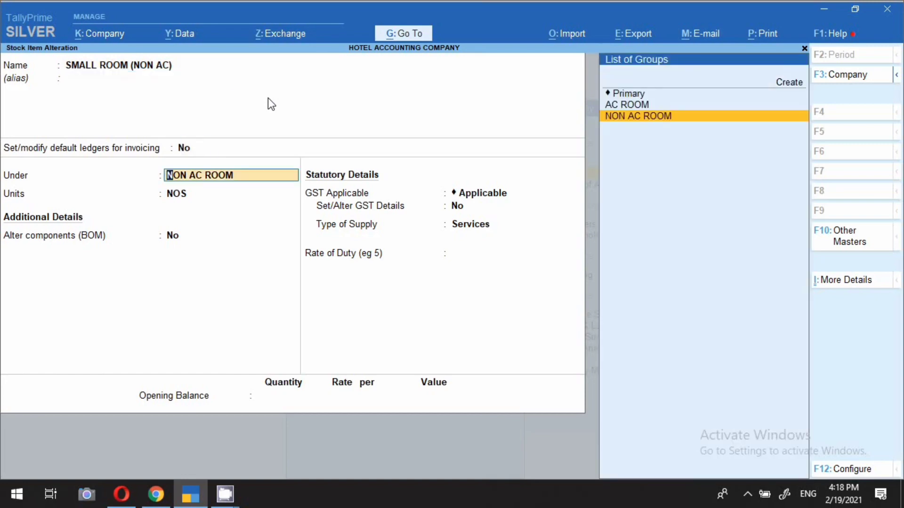
key("Return")
key("Return")
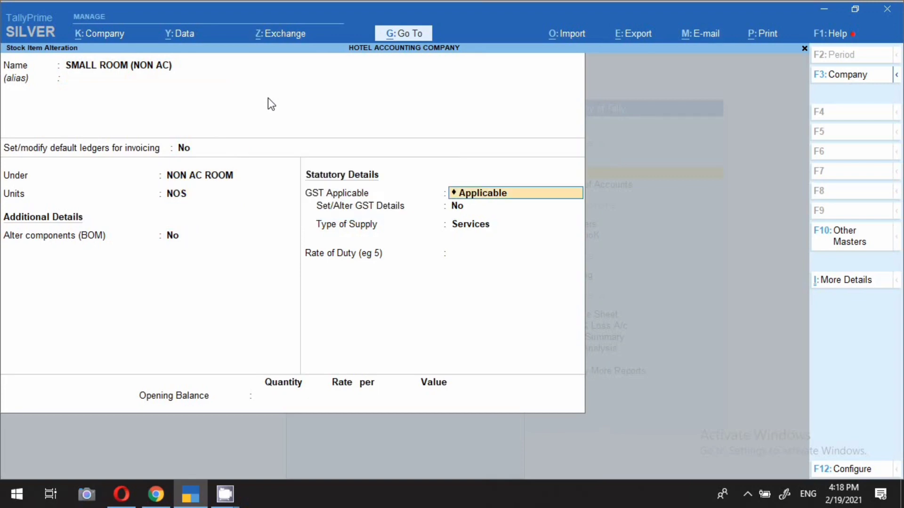
Step: Enable GST details on item rate, accept the Exempt-to-1,000, 12%, 18%, 28% slabs, and save
key("Return")
type("y")
key("Return")
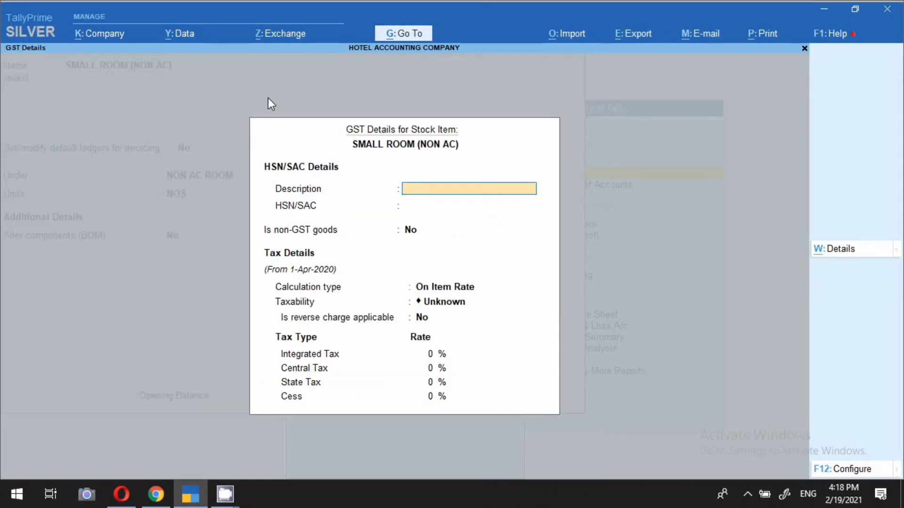
key("Return")
key("Return")
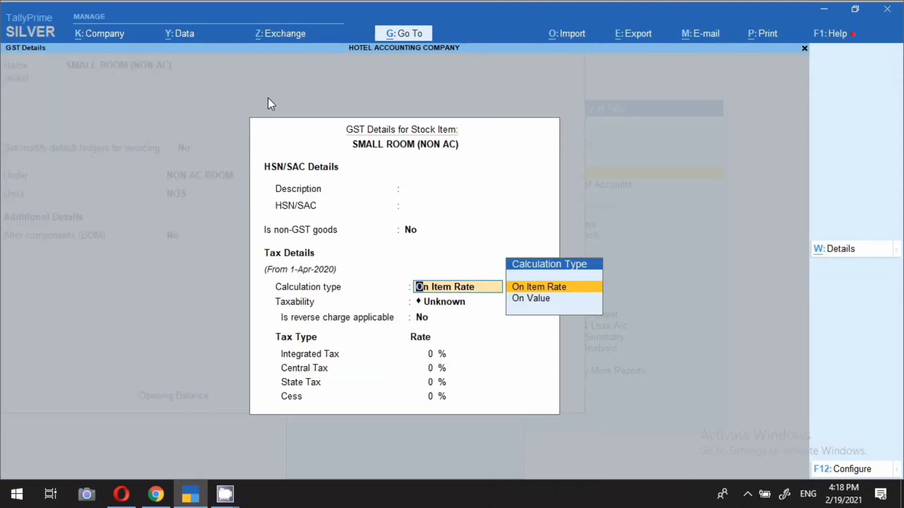
key("Return")
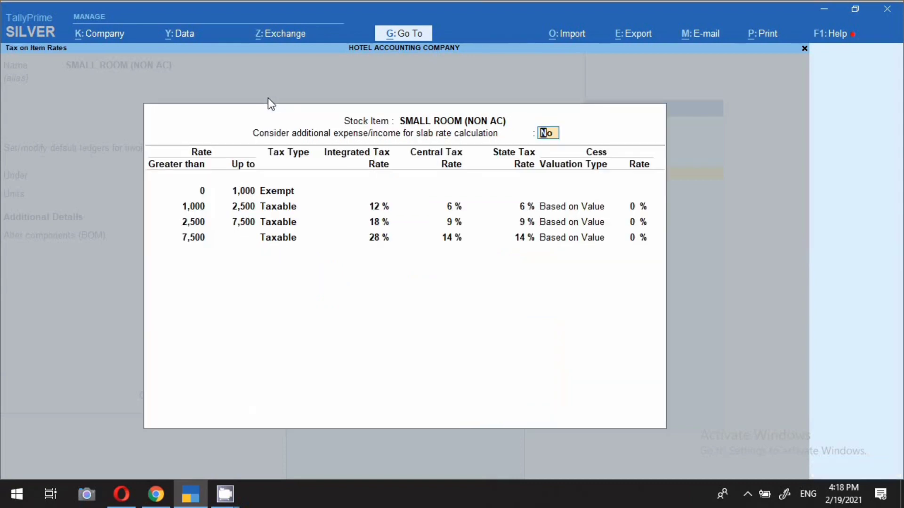
key("Return")
key("Down")
key("Down")
key("Return")
key("Down")
key("Return")
key("Return")
key("Return")
key("Return")
key("Return")
key("Return")
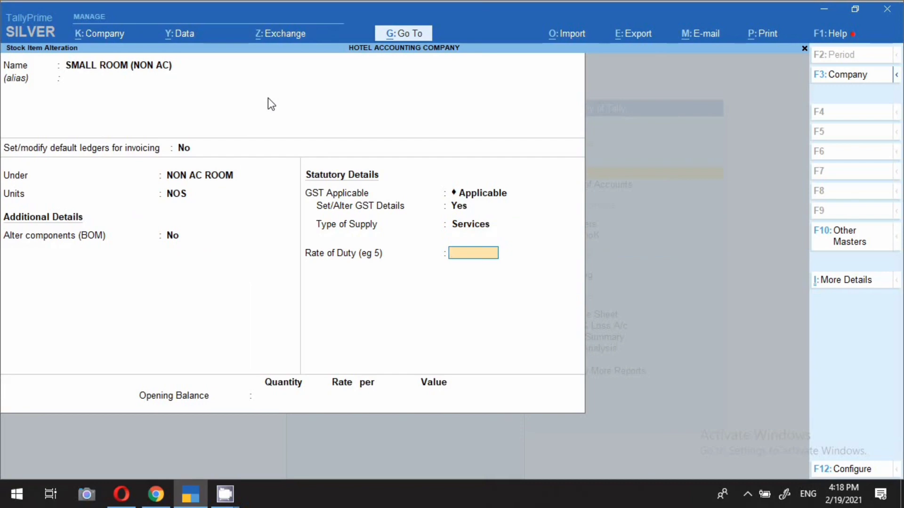
key("ctrl+a")
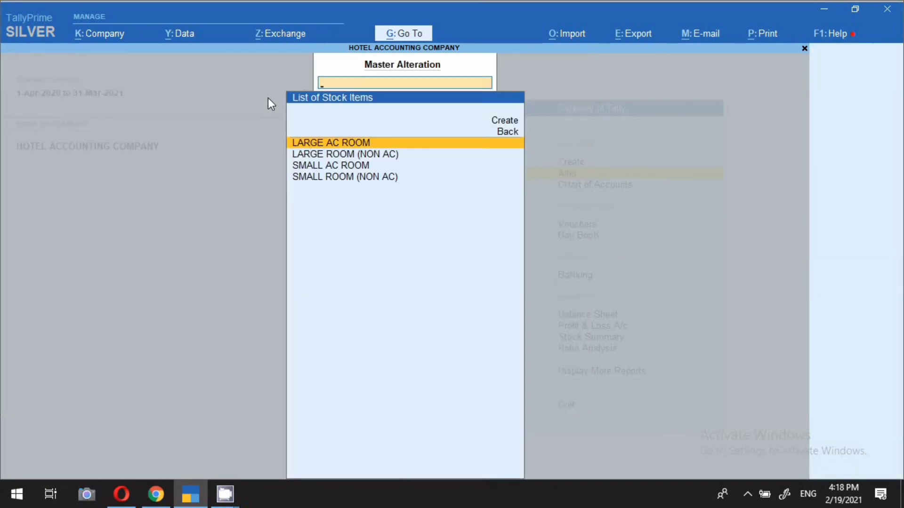
Step: Start creating a new stock item named SHARING ROOM with no alias
key("Down")
key("Down")
key("Down")
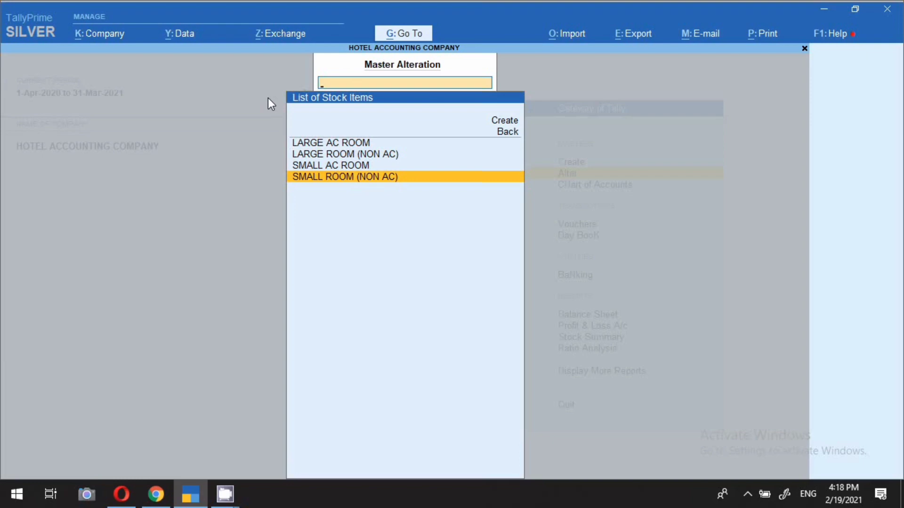
key("Up")
key("Up")
key("Up")
key("Up")
key("Up")
key("Return")
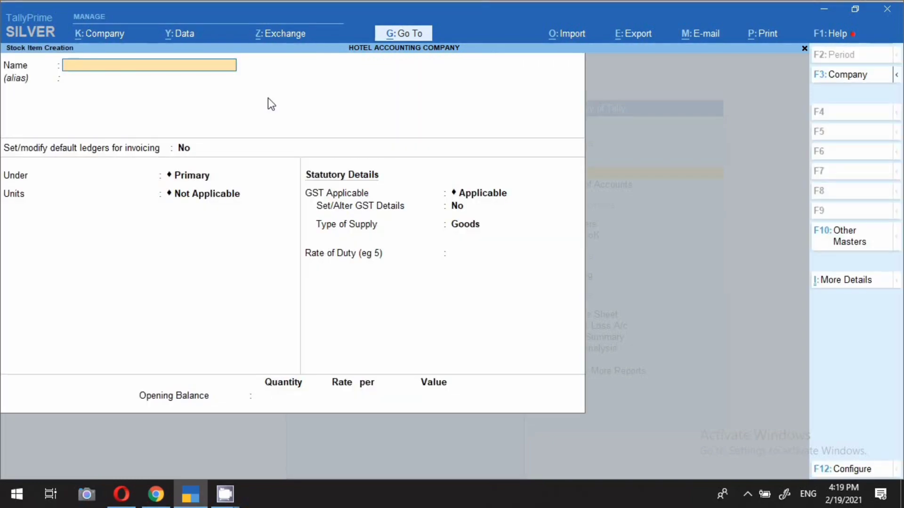
type("SHARING ROOM")
key("Return")
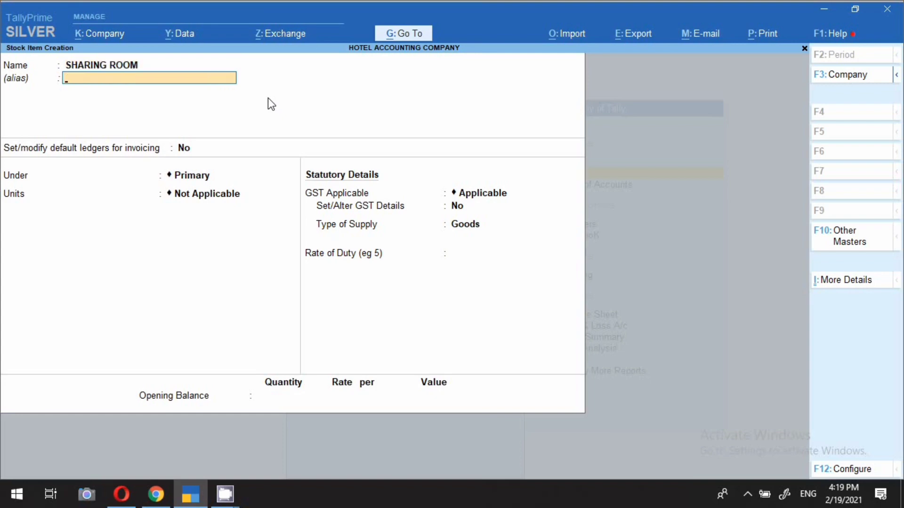
key("Return")
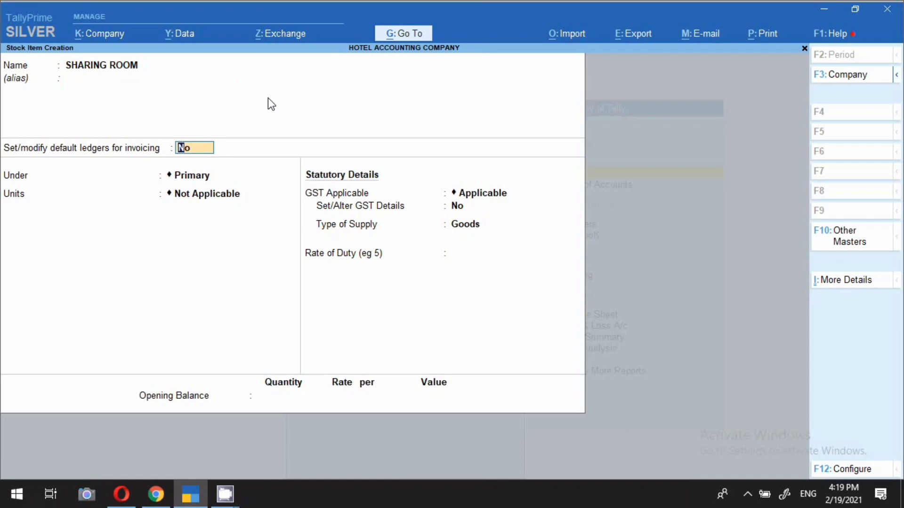
key("Return")
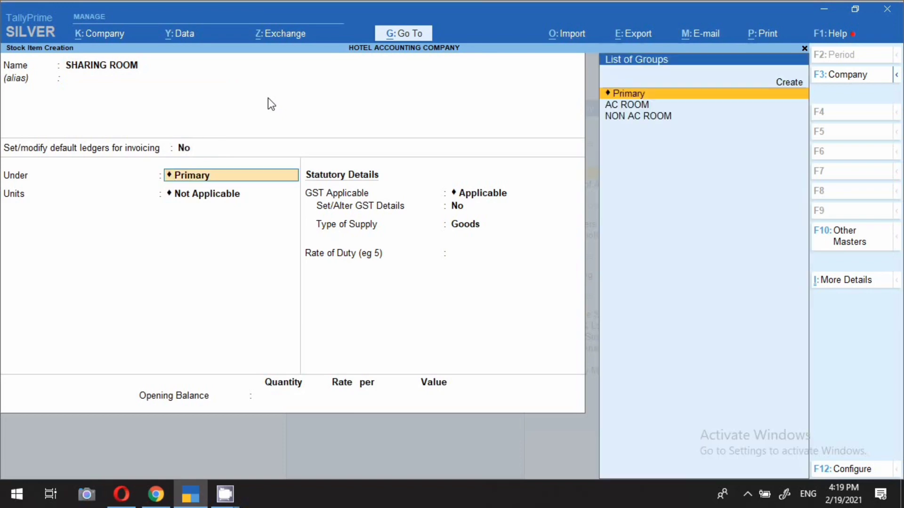
Step: Place it under a new SHARING ROOM stock group, use NOS units, and enable GST slab rates
key("alt+c")
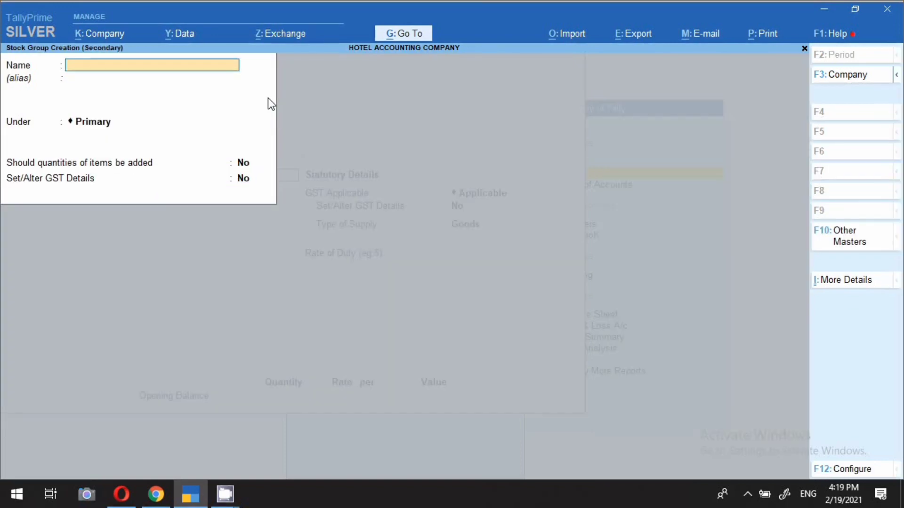
type("SHARING ROOM")
key("Return")
key("Return")
key("Return")
key("Return")
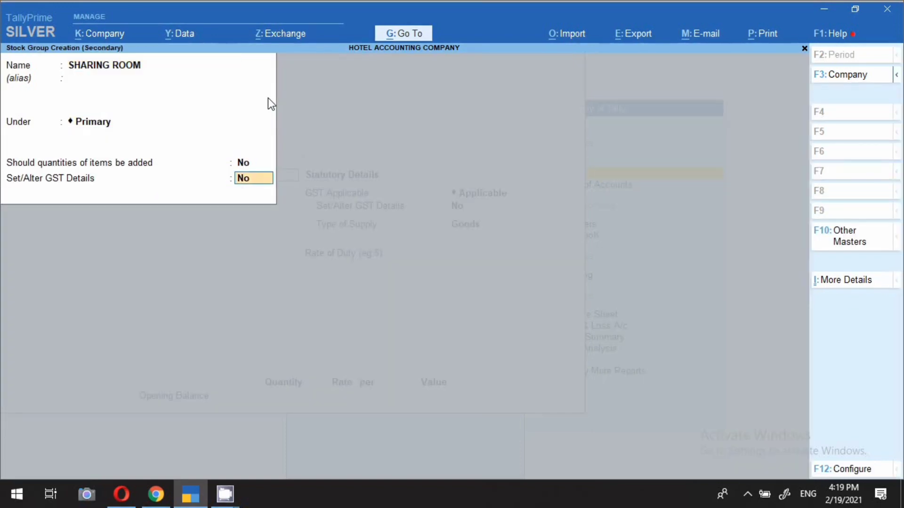
key("Return")
key("Return")
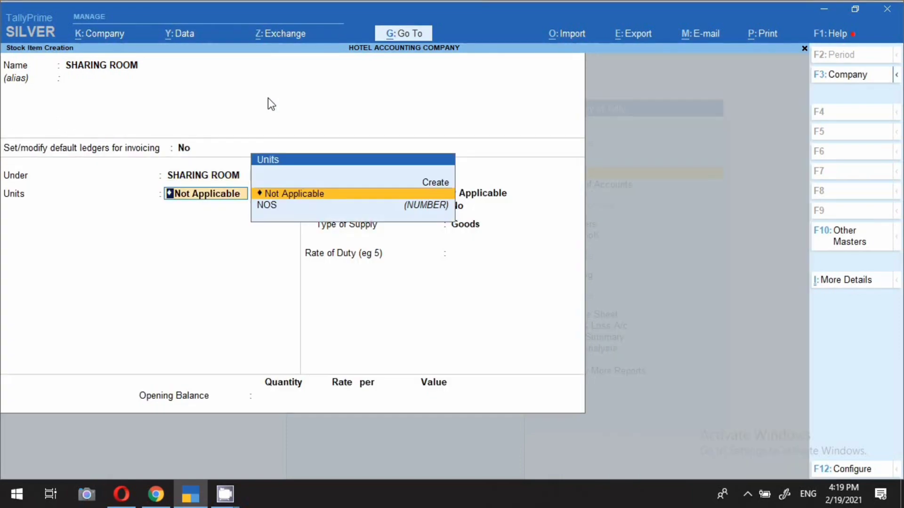
key("Down")
key("Return")
key("Return")
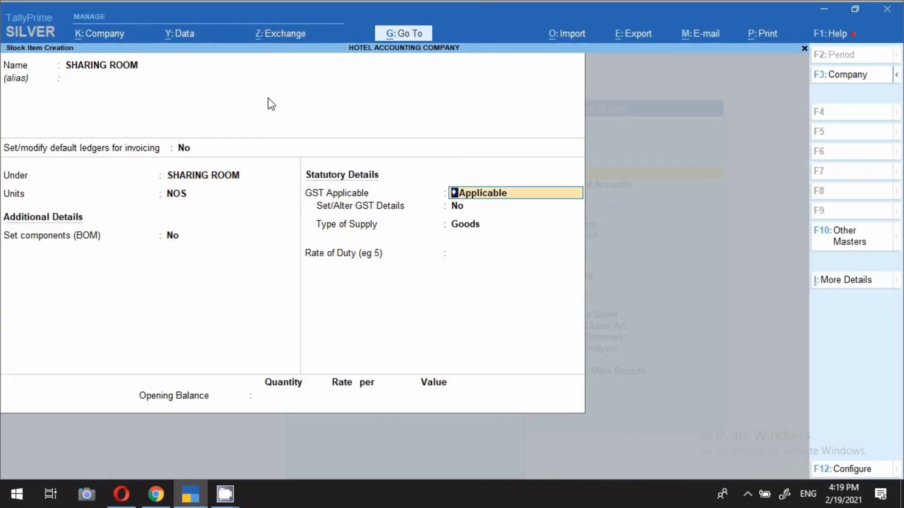
key("Return")
key("y")
key("Return")
key("Return")
key("Return")
key("Return")
key("Return")
key("Return")
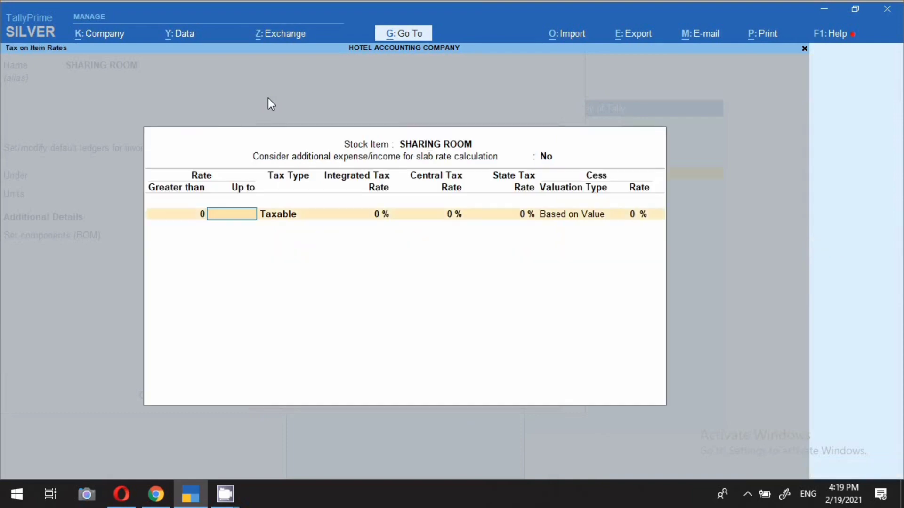
Step: Enter the first slabs: Exempt up to 1,000 and 12% Taxable up to 2,500
type("1000")
key("Return")
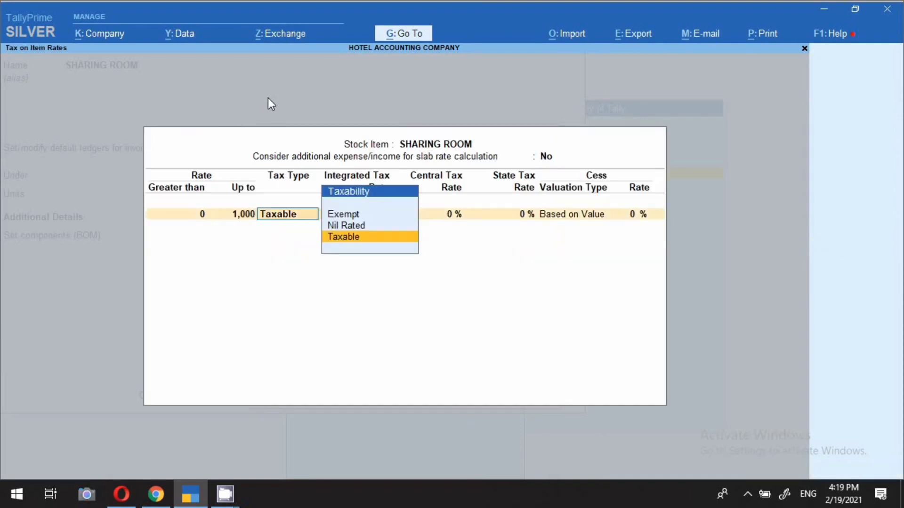
key("Up")
key("Up")
key("Return")
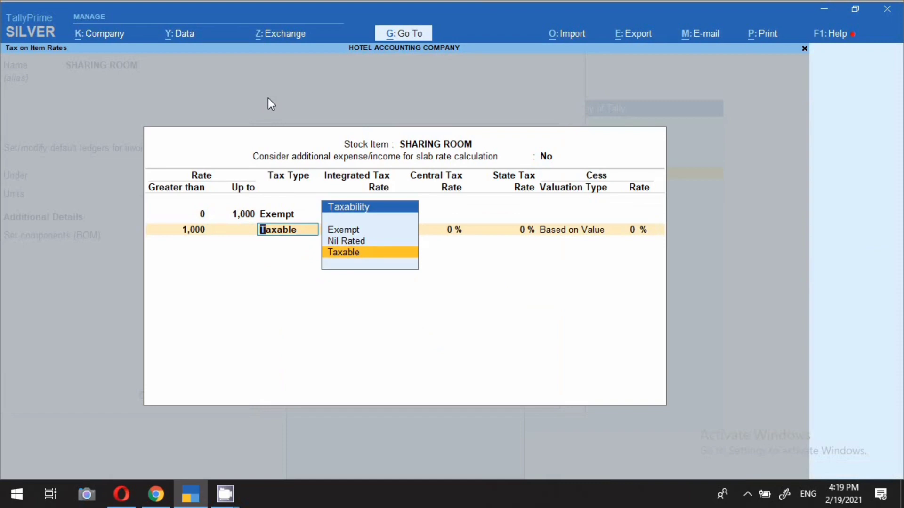
key("BackSpace")
type("2500")
key("Return")
key("Return")
type("12")
key("Return")
key("Return")
key("Return")
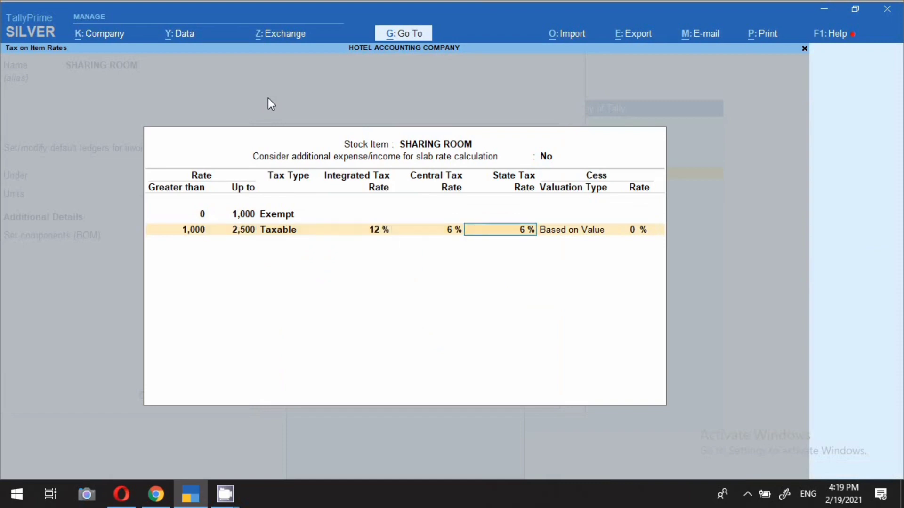
key("Return")
Step: Add an 18% Taxable slab up to 7,500 and an open-ended 28% top slab
type("7500")
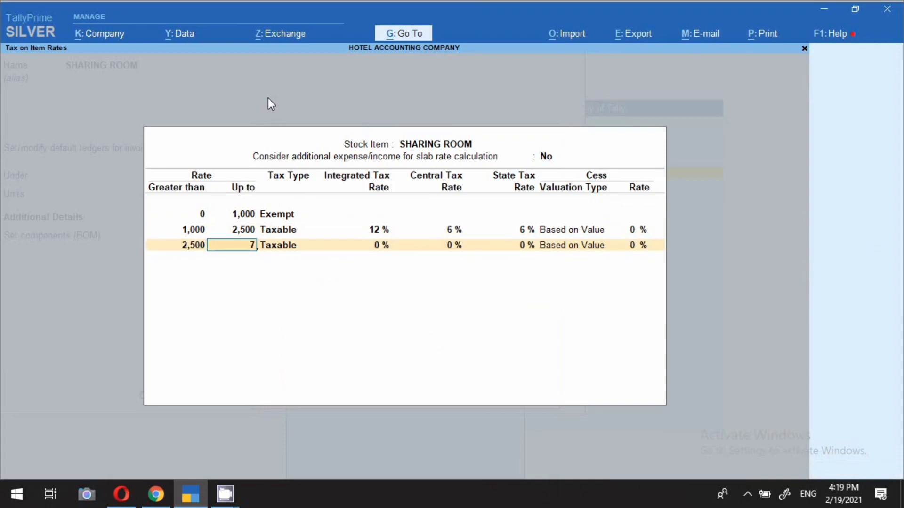
key("Return")
key("Return")
type("18")
key("Return")
key("Return")
key("Return")
key("Return")
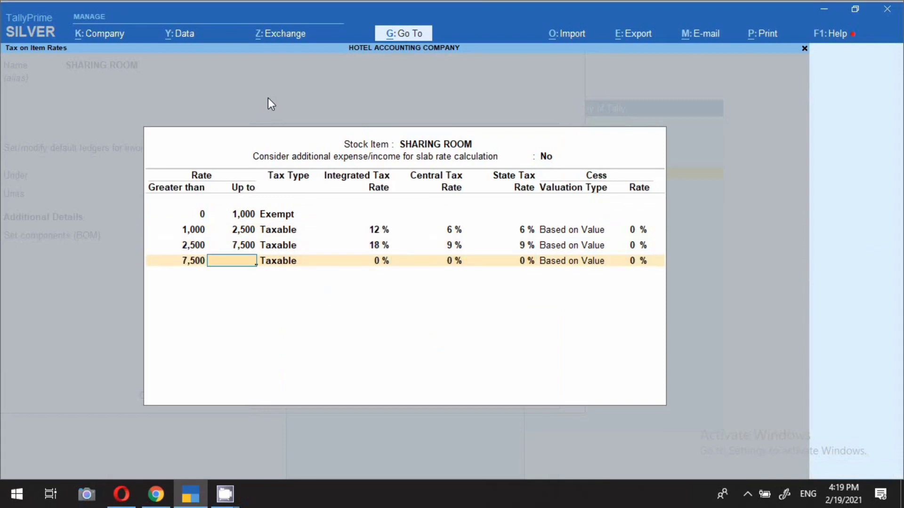
key("Return")
key("Return")
type("28")
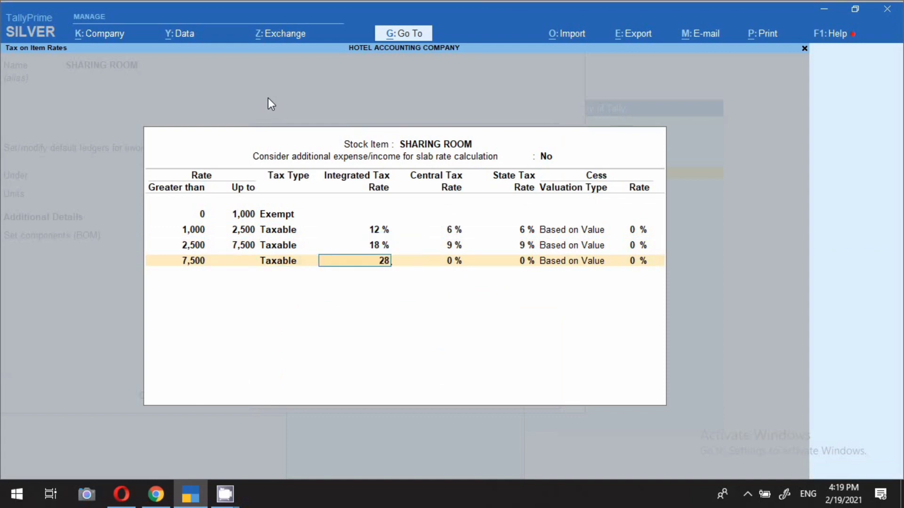
Step: Set Type of Supply to Services and save the SHARING ROOM item
key("Return")
key("Return")
key("Return")
key("Return")
key("BackSpace")
key("Down")
key("Return")
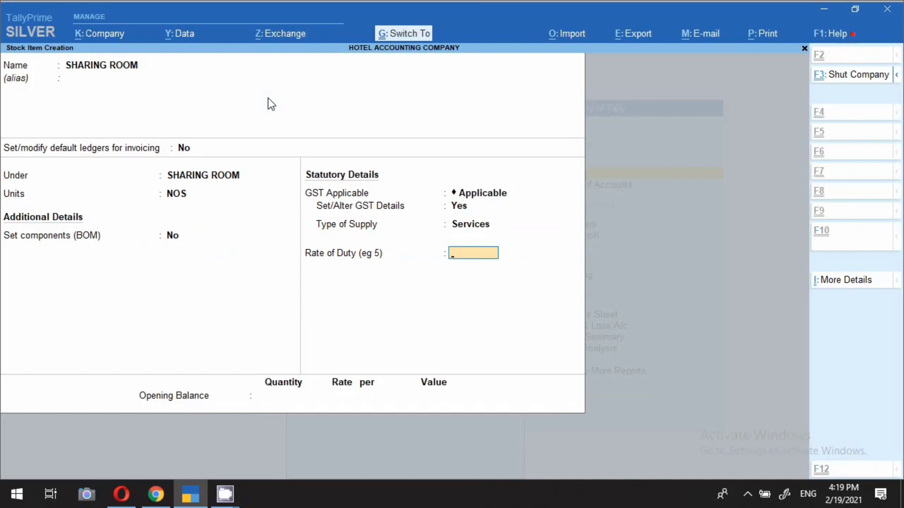
key("ctrl+a")
Step: Quit the blank item form, check SHARING ROOM in the stock items list, and return to Gateway of Tally
key("Escape")
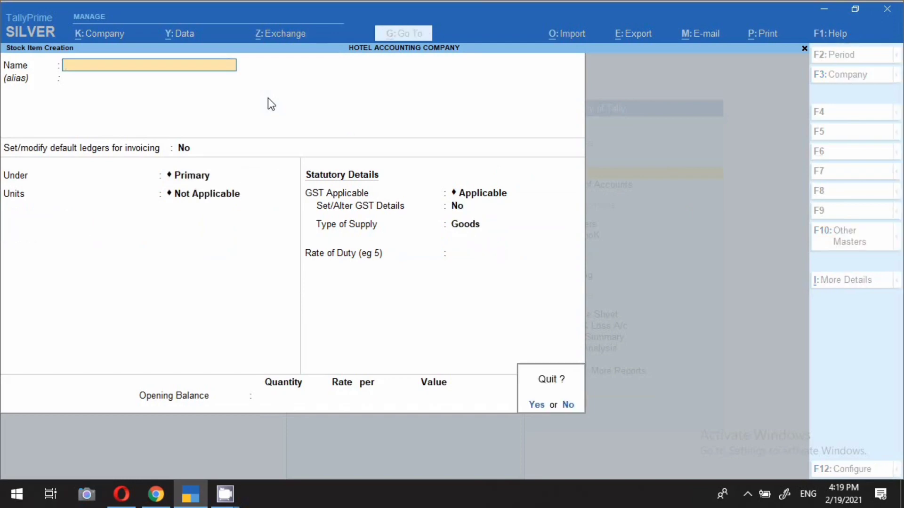
key("Return")
key("Down")
key("Down")
key("Down")
key("Down")
key("Down")
key("Down")
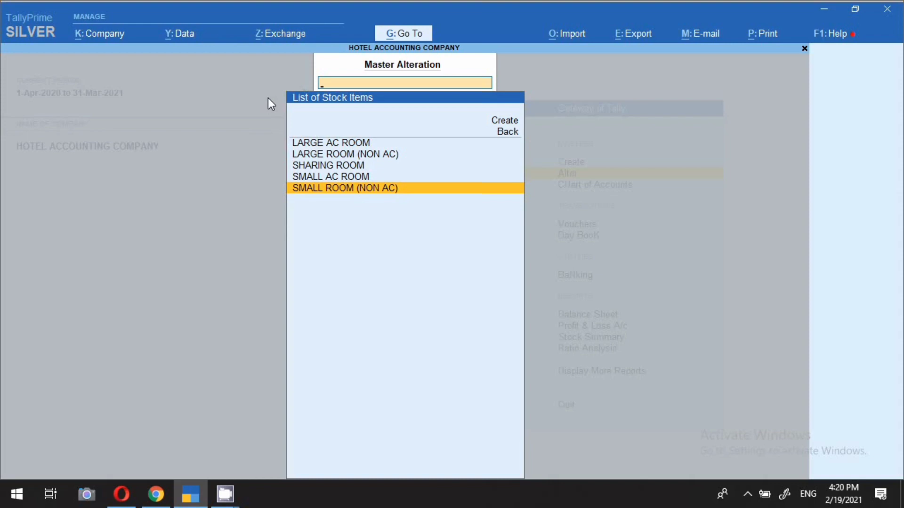
key("Escape")
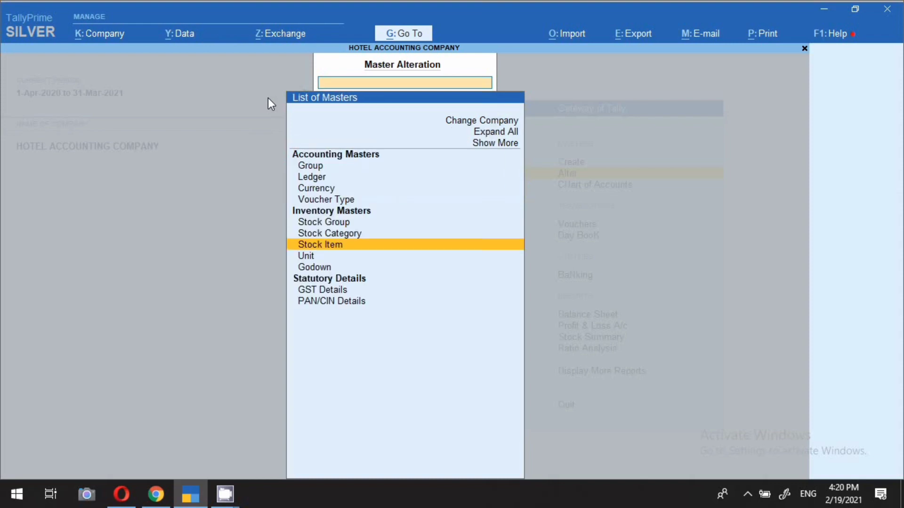
key("Escape")
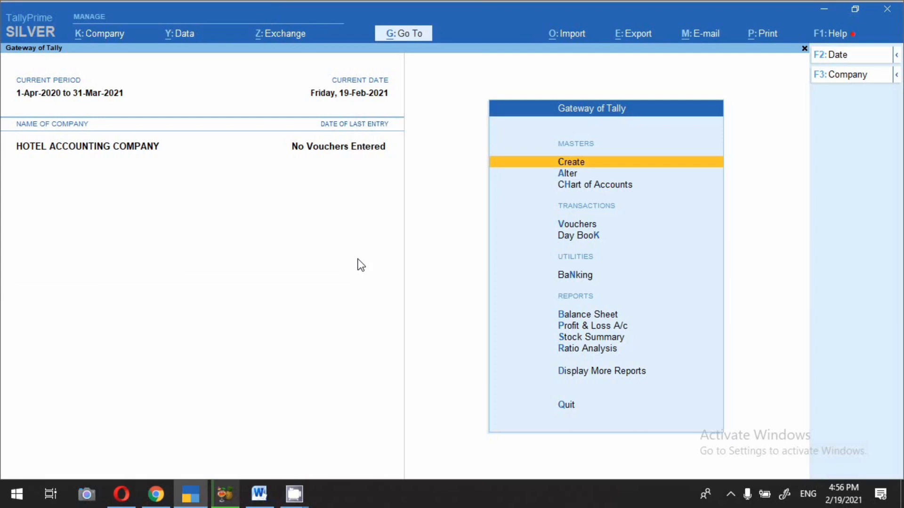
Step: Open a new Sales voucher and change its date to the 19th
key("v")
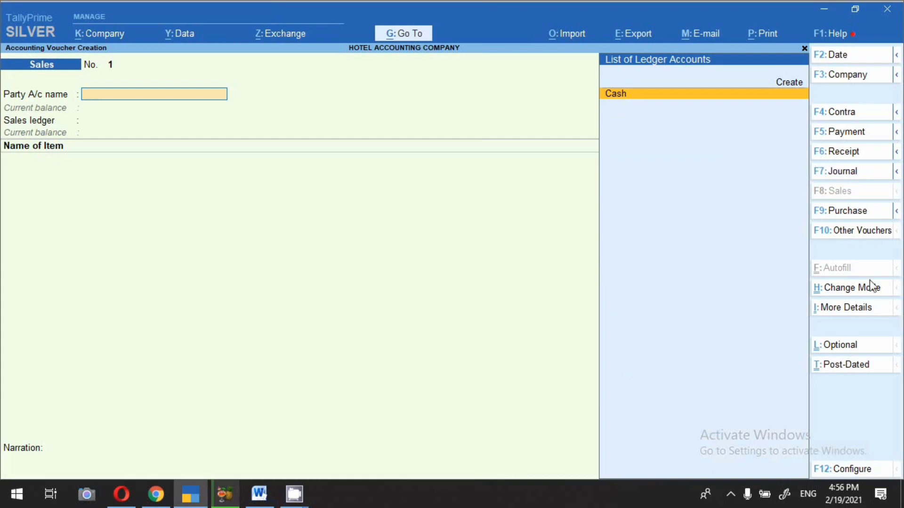
key("F2")
type("19.")
key("Return")
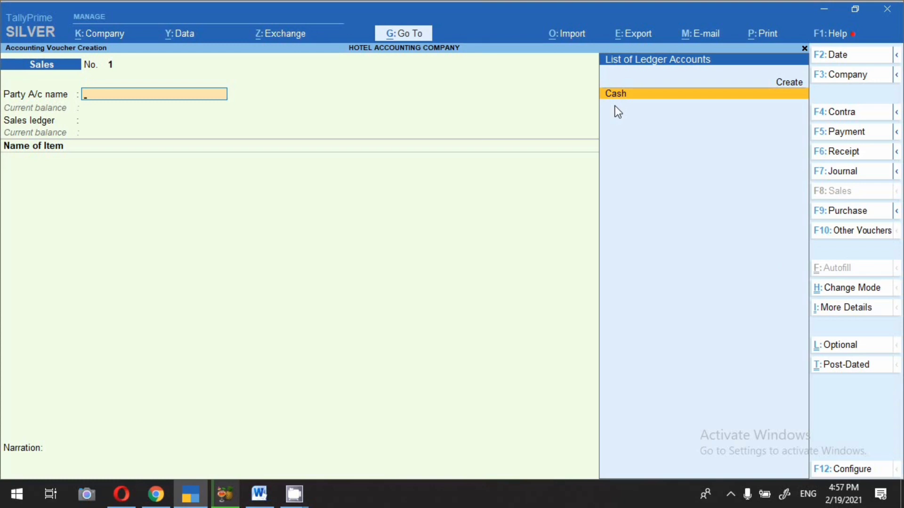
Step: Keep Cash as the party account and enter the buyer's name as a new party
key("Return")
key("Return")
key("Return")
key("Return")
key("Return")
key("Return")
key("Return")
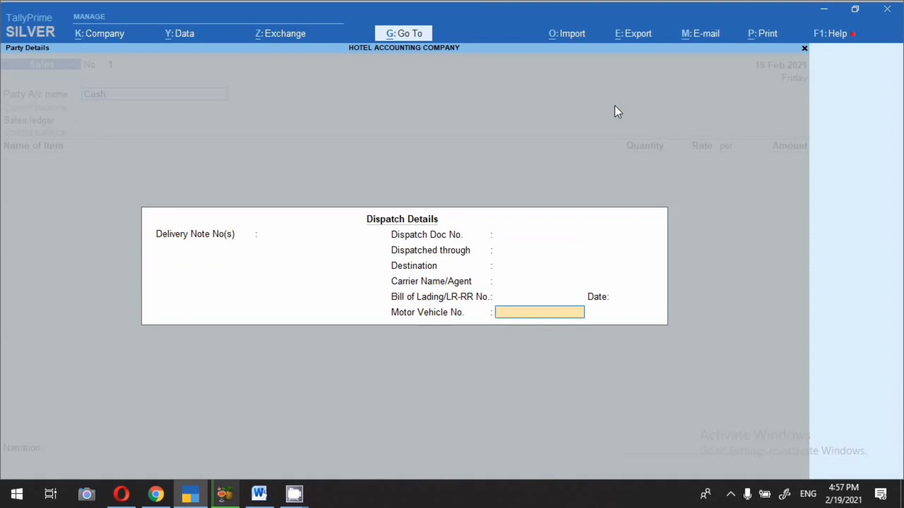
key("Return")
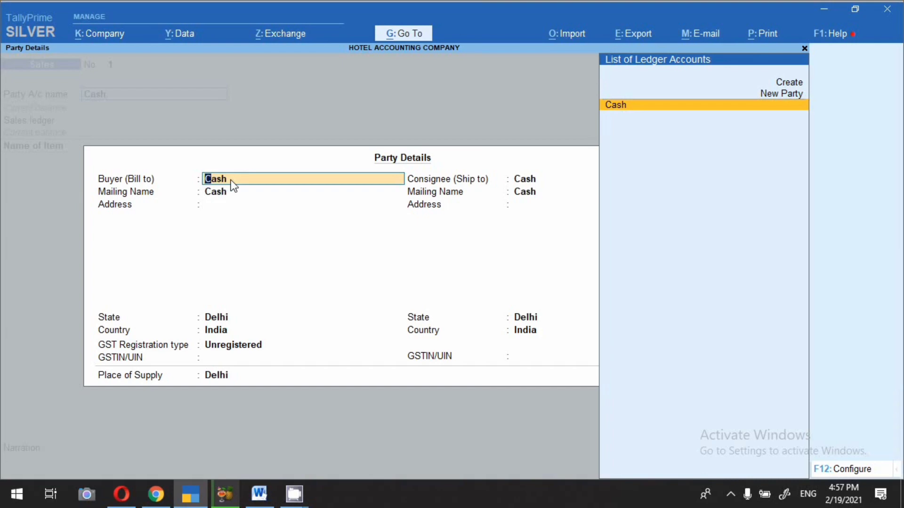
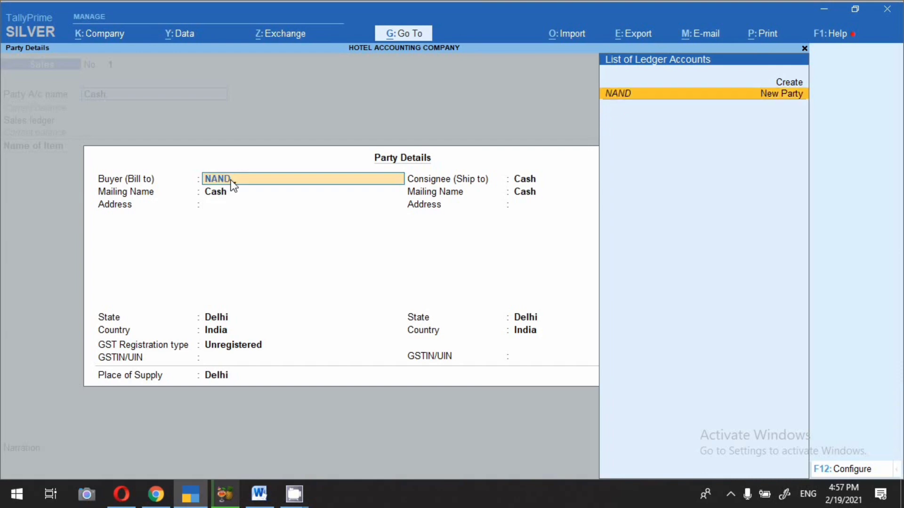
key("Return")
key("Return")
key("Return")
key("Return")
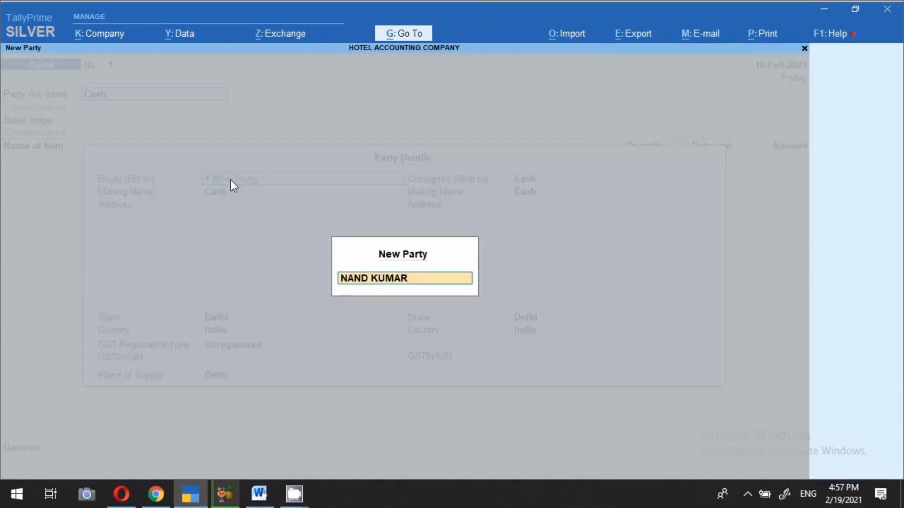
Step: Register the buyer as Consumer in Delhi, with Delhi as place of supply and SALES as the ledger
key("Return")
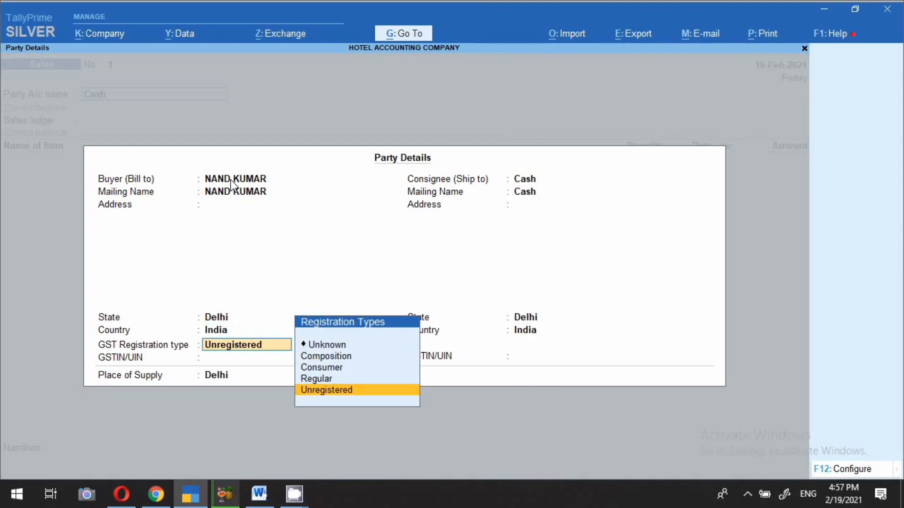
key("Up")
key("Up")
key("Return")
key("Return")
key("Return")
key("Return")
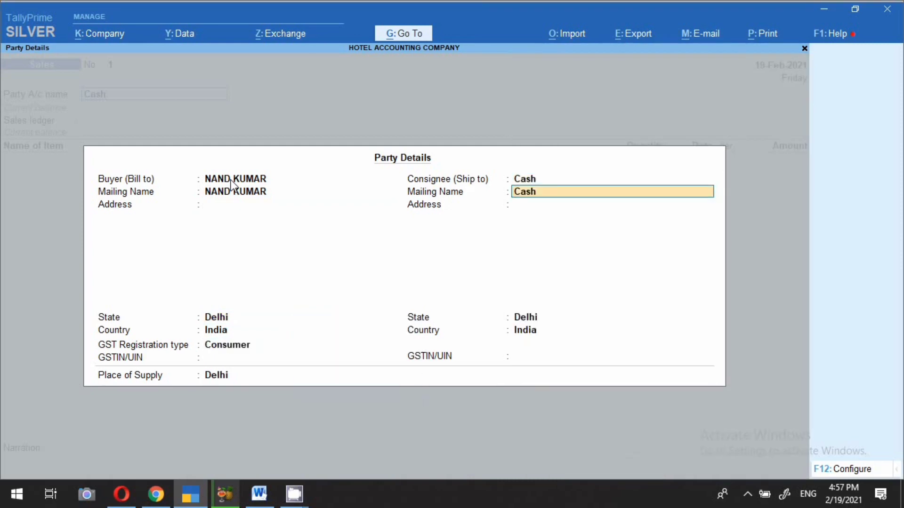
key("Return")
key("Return")
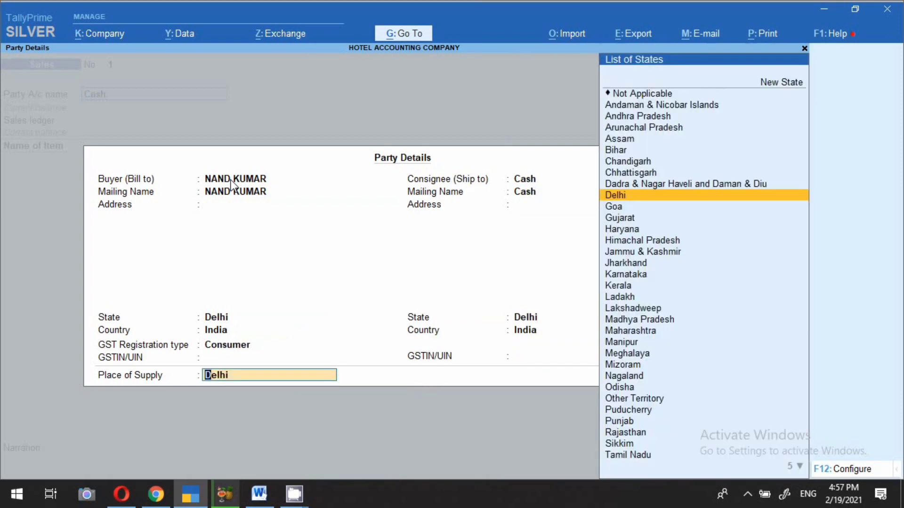
key("Return")
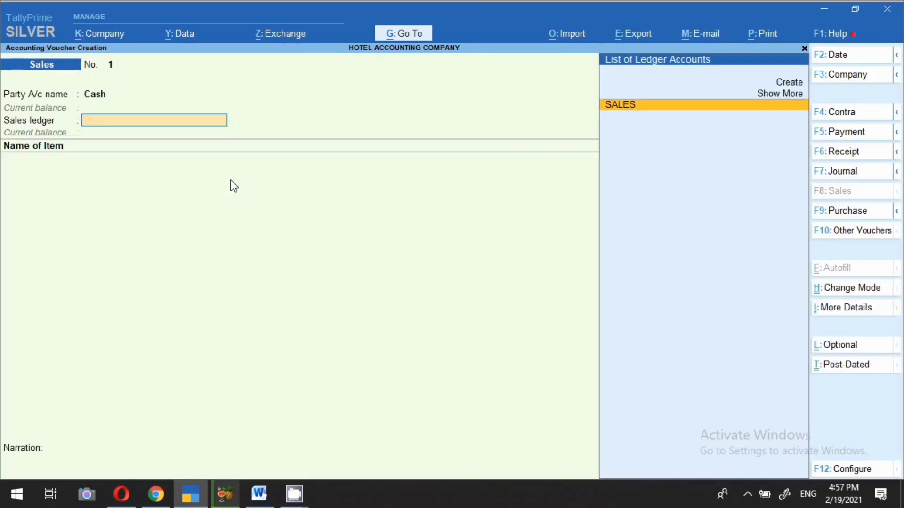
key("Return")
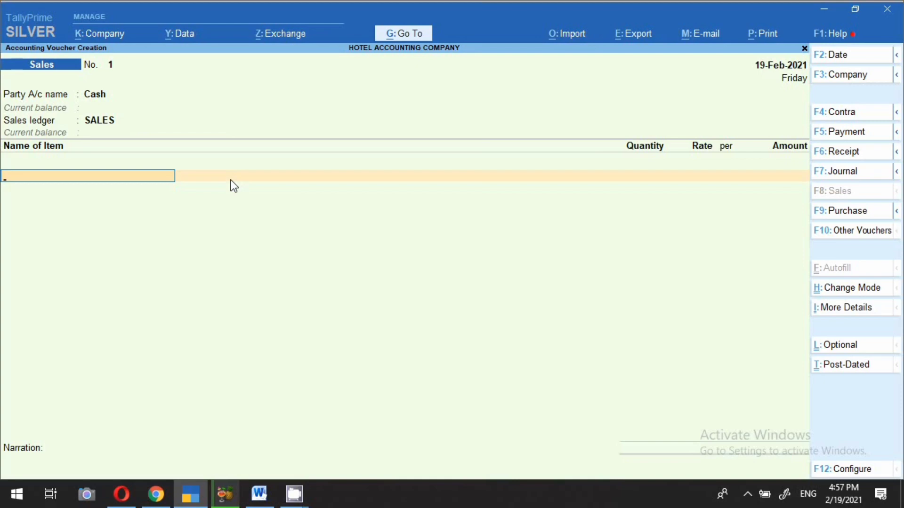
Step: Select SMALL ROOM (NON AC) and describe it as ROOM NO-501
type("SM")
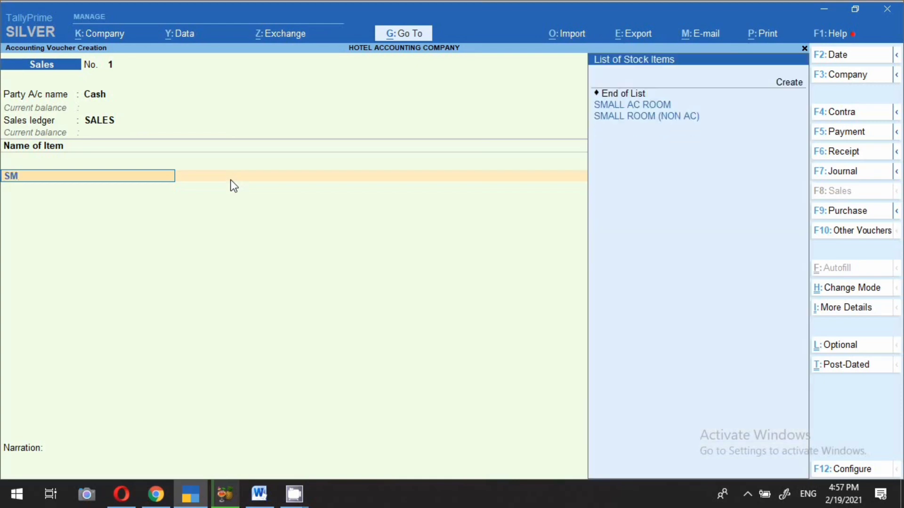
key("Down")
key("Down")
key("Return")
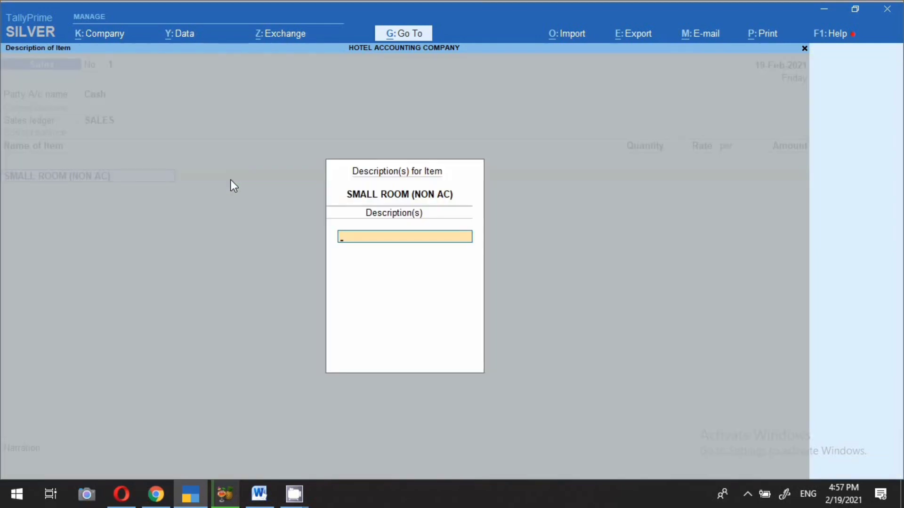
type("ROOM NO-501")
key("Return")
key("Return")
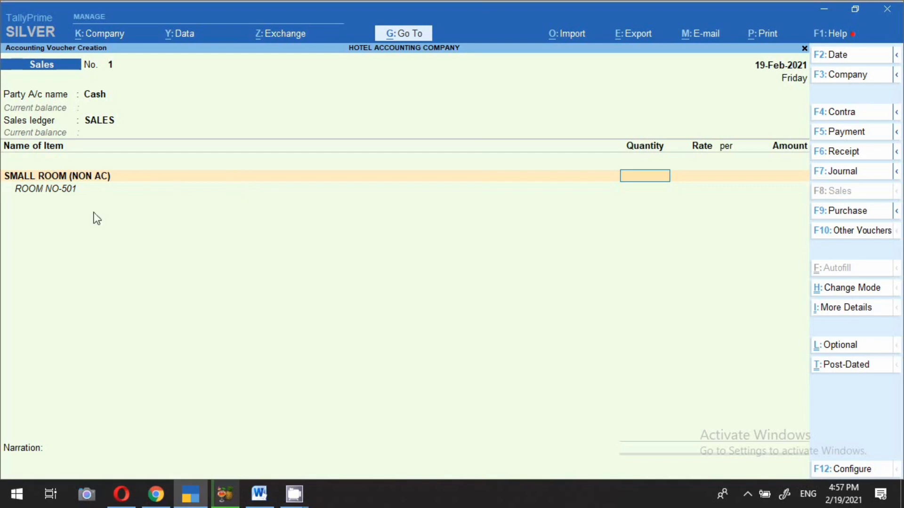
Step: Enable additional descriptions for stock items in the F12 voucher configuration
left_click(861, 469)
left_click(135, 281)
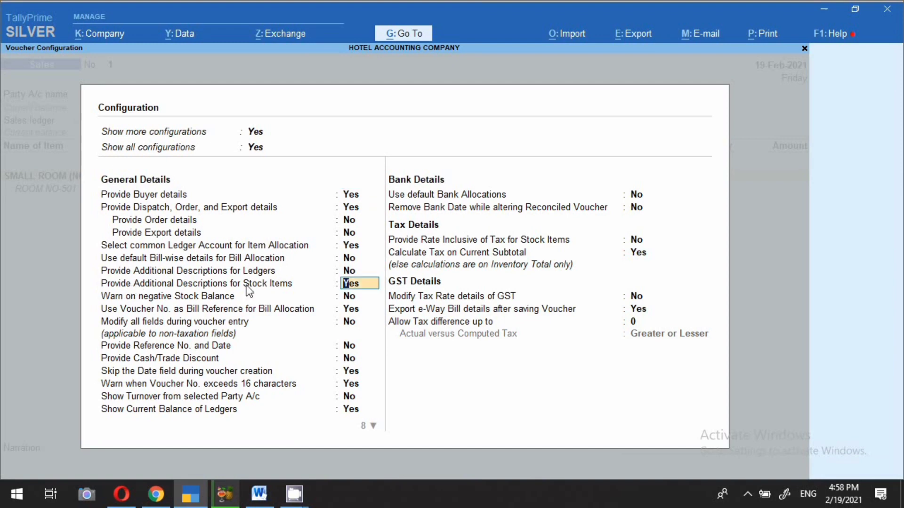
left_click(365, 297)
key("Escape")
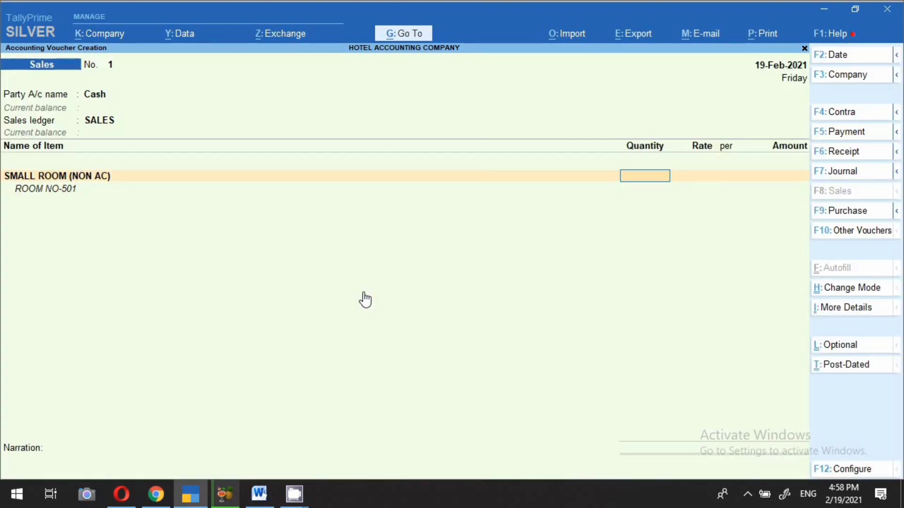
Step: Bill 1 NOS at a rate of 999 and check the tax-slab table in Word
type("1")
key("Return")
type("999")
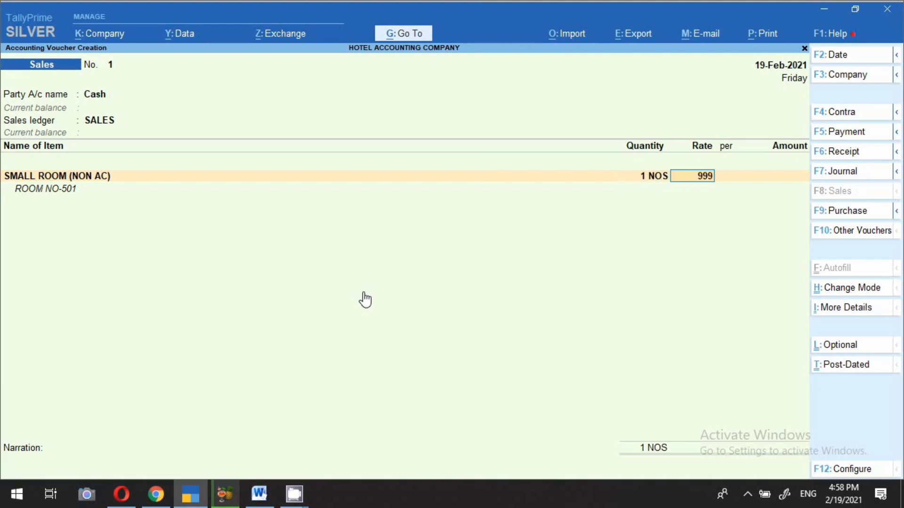
key("Return")
key("Return")
key("Return")
key("Return")
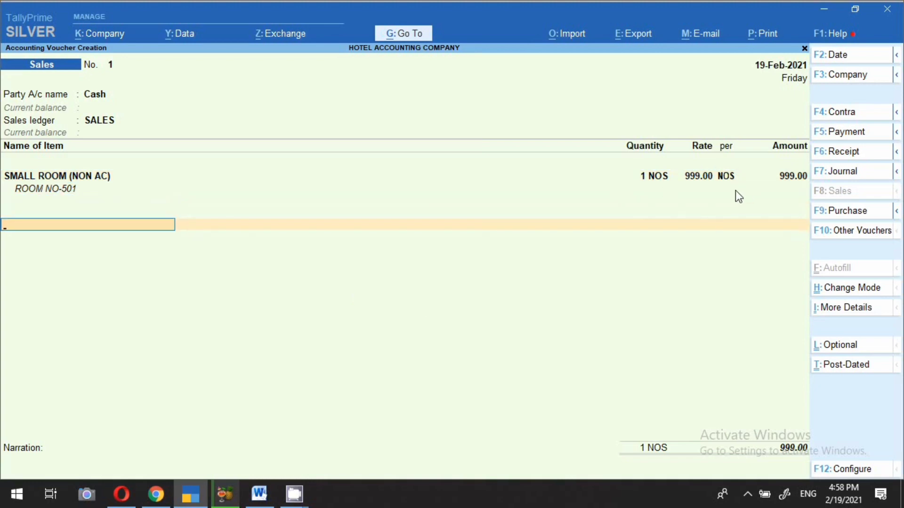
left_click(259, 494)
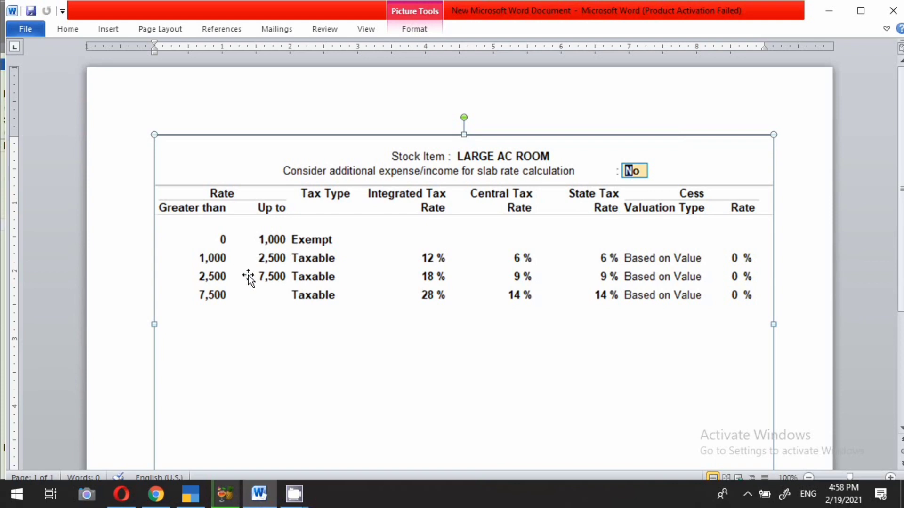
left_click(190, 494)
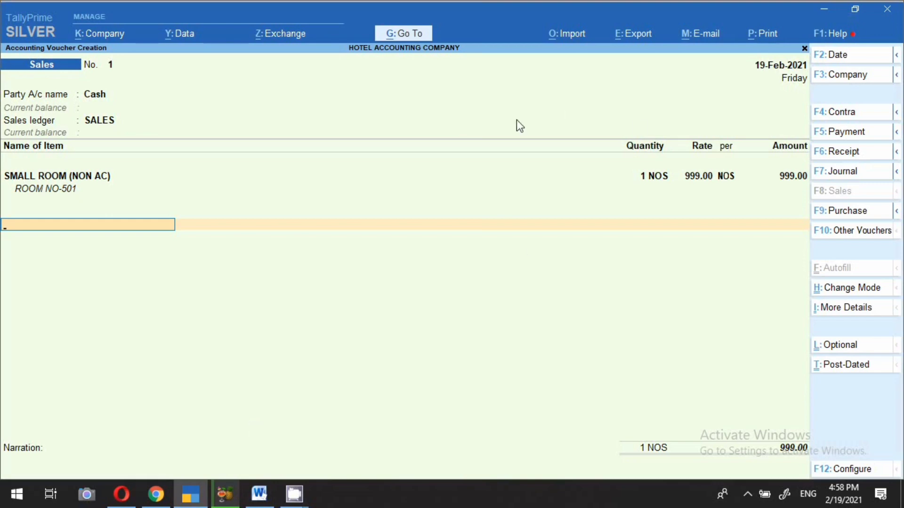
left_click(759, 42)
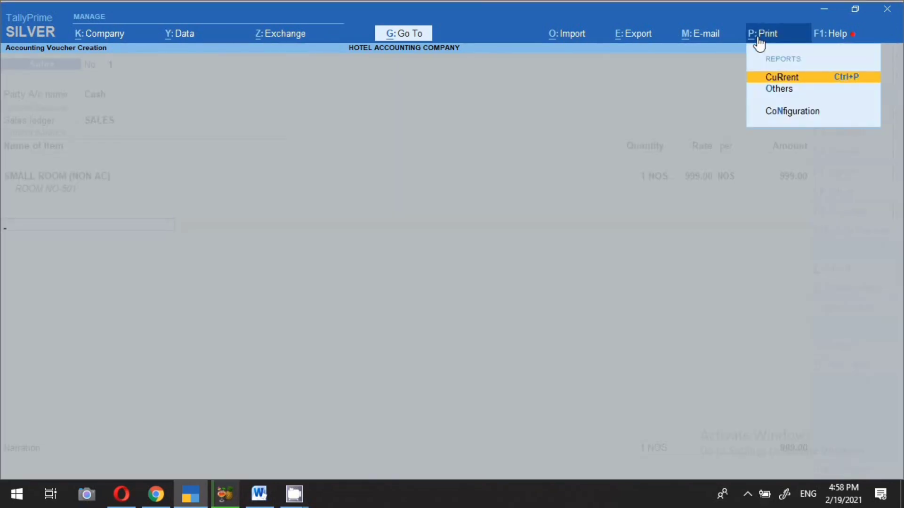
key("Return")
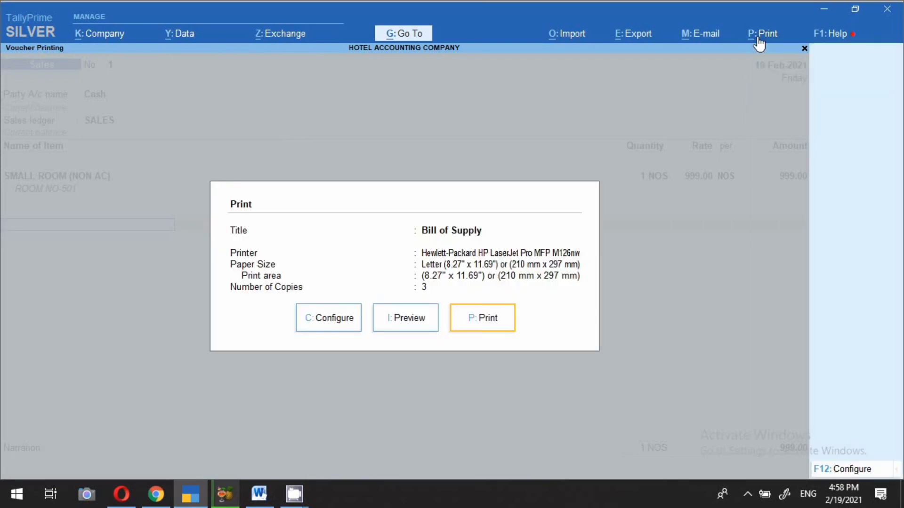
left_click(406, 324)
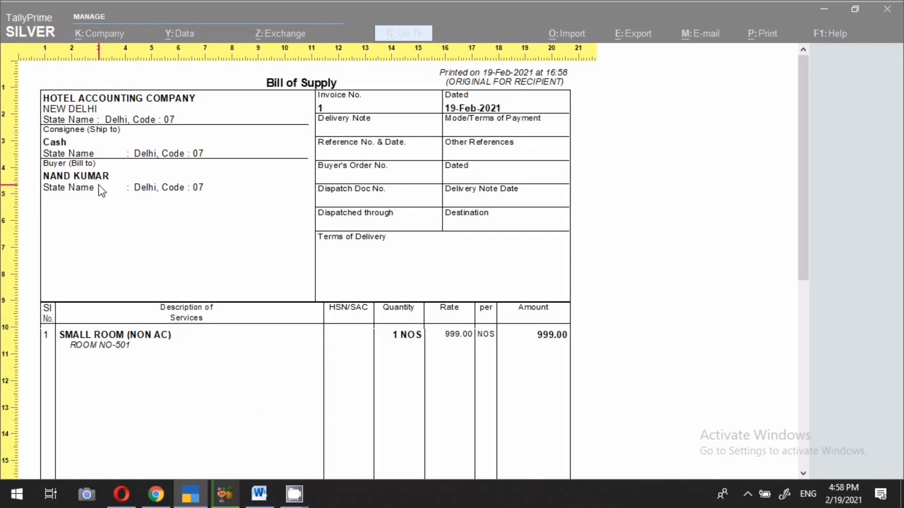
scroll(323, 369, "down", 1)
scroll(324, 368, "down", 2)
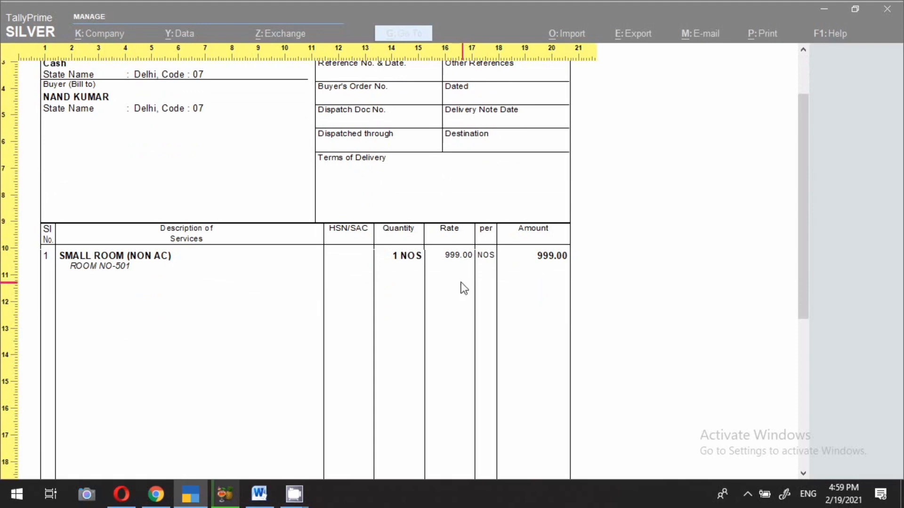
scroll(463, 288, "down", 7)
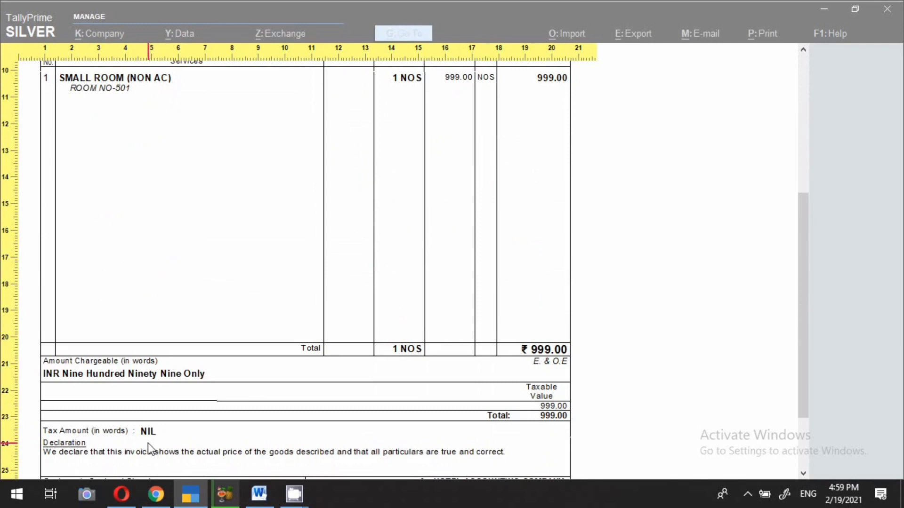
key("alt+z")
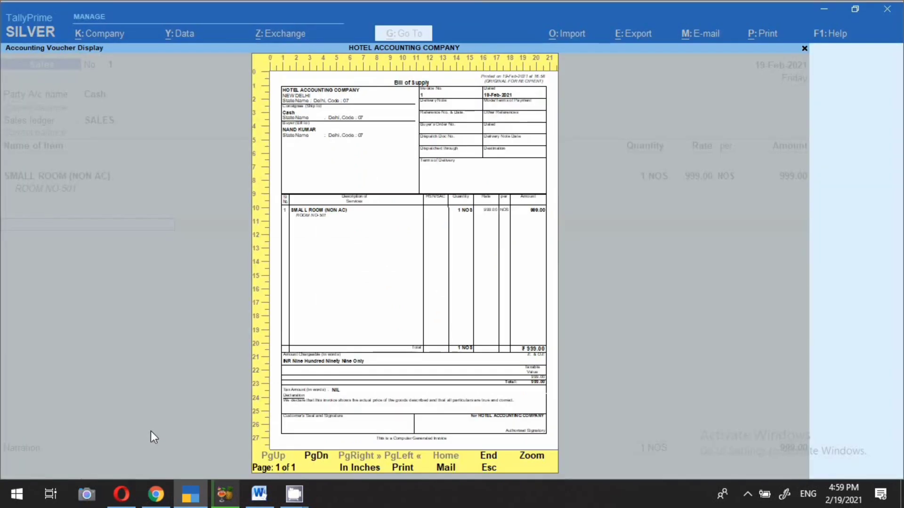
key("Escape")
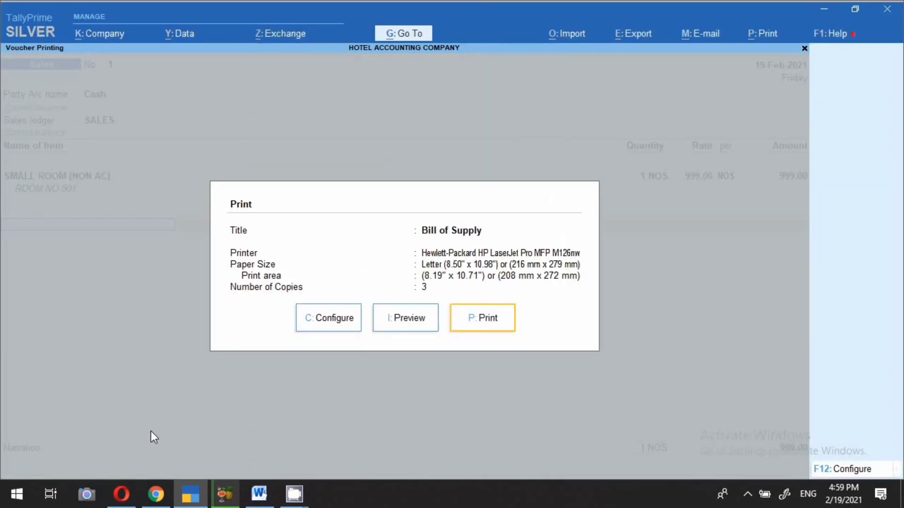
key("Escape")
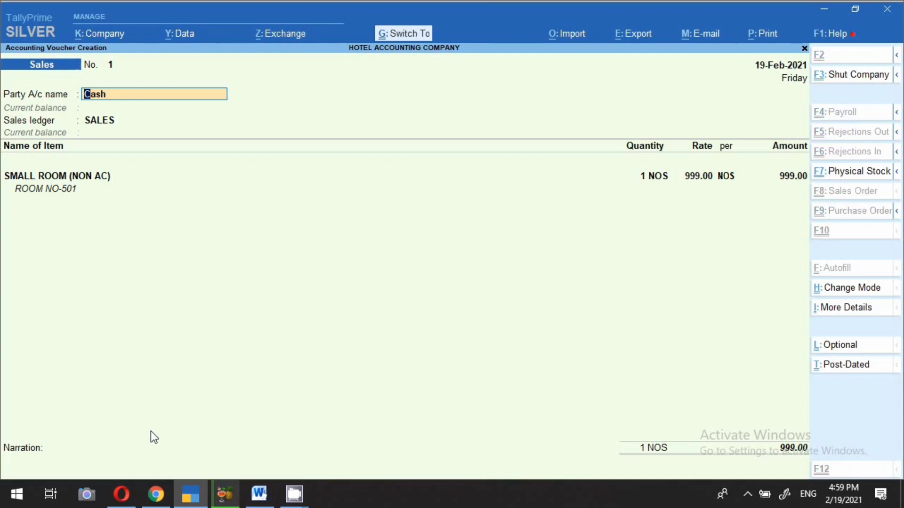
Step: Save sales voucher No. 1 and start a new one dated 19-2
key("ctrl+a")
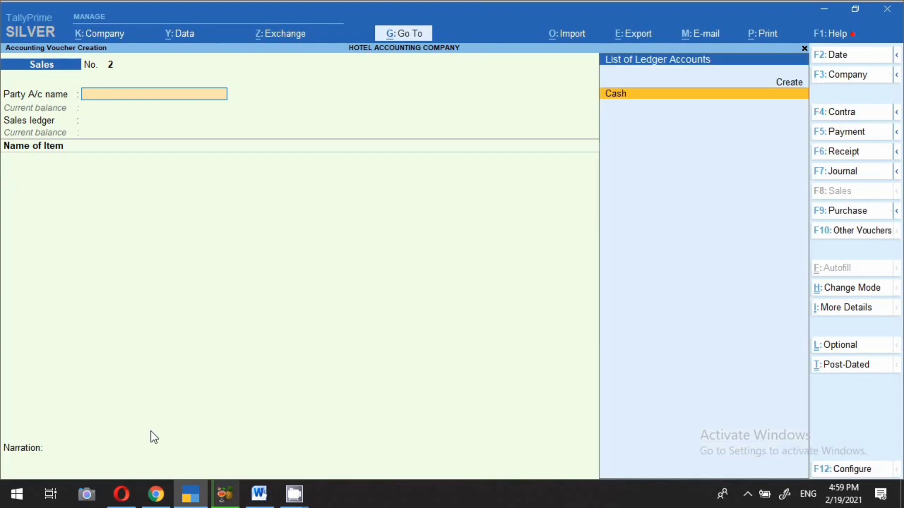
key("F2")
type("19-2")
key("Return")
key("Return")
Step: Keep Cash as party and add the buyer's name as a new Consumer party in Delhi
key("Return")
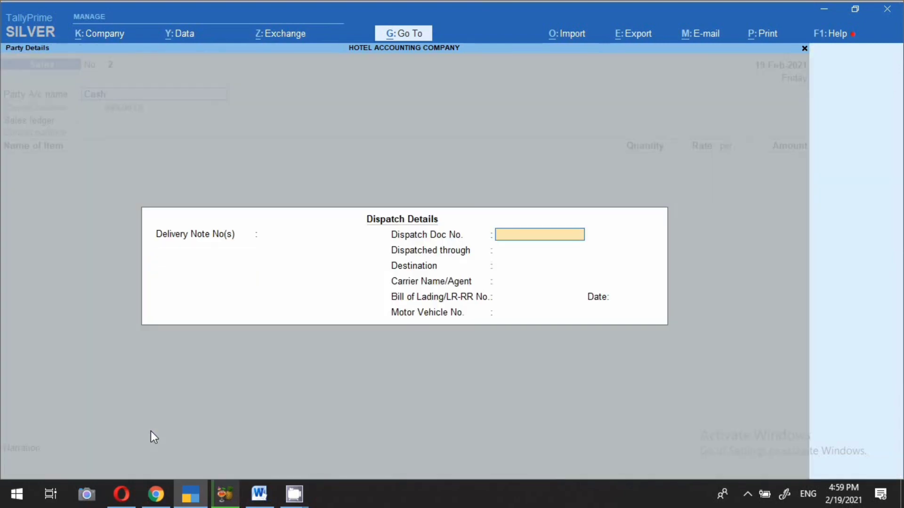
key("Return")
key("Return")
key("Return")
key("Return")
key("Return")
key("Return")
key("Return")
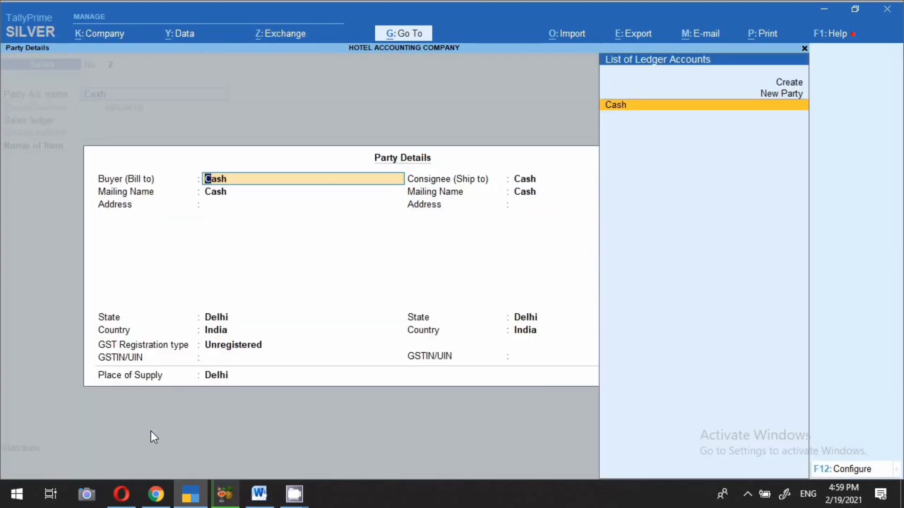
type("ANJALI")
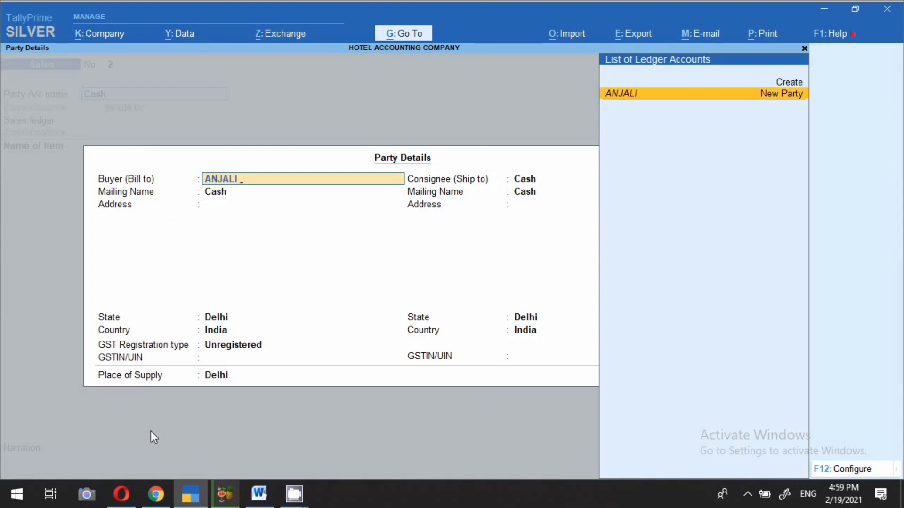
key("Return")
key("Return")
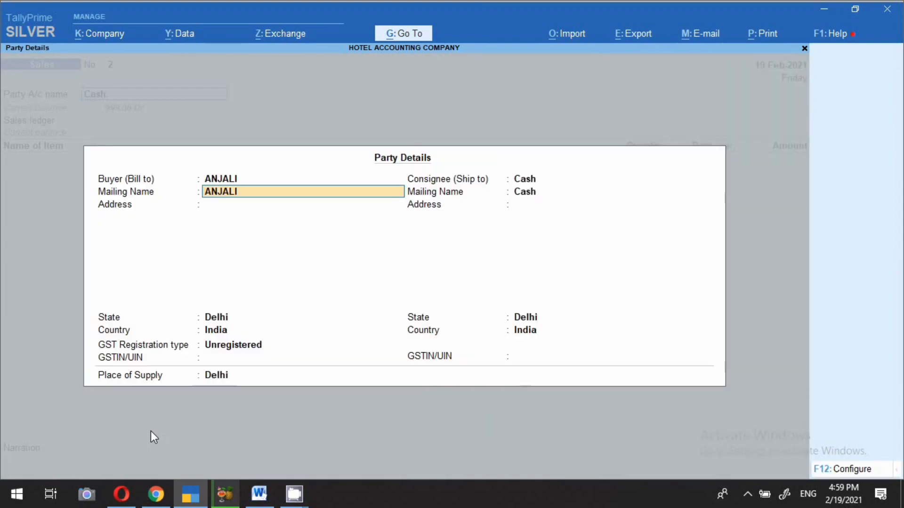
key("Return")
key("Return")
key("Return")
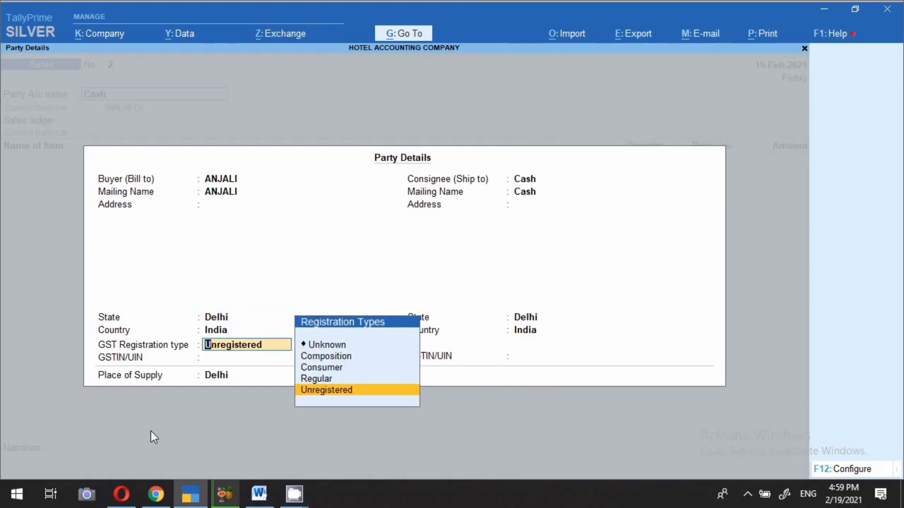
key("Up")
key("Up")
key("Return")
key("Return")
key("Return")
key("Return")
key("Return")
key("Return")
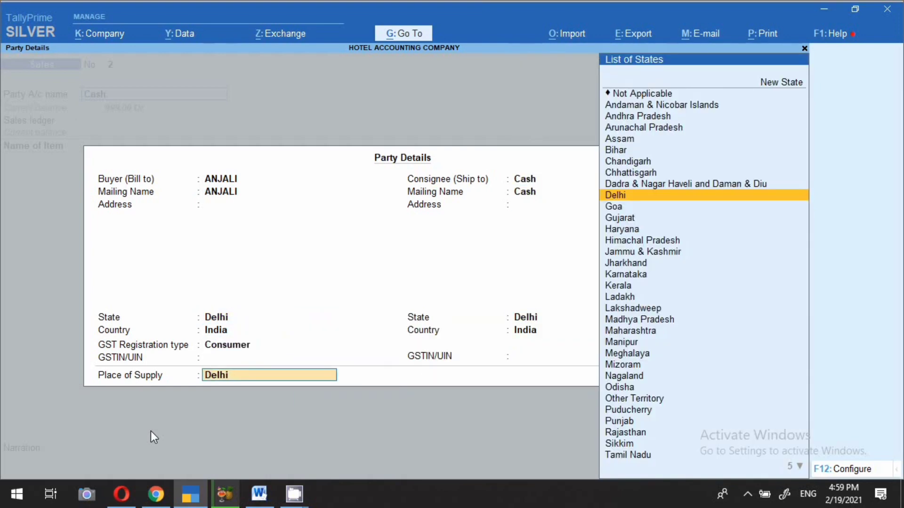
key("Return")
key("Return")
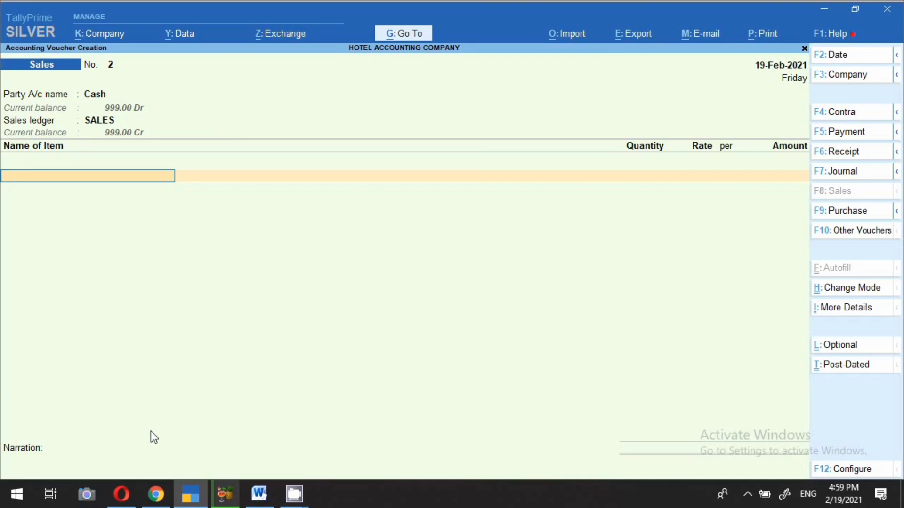
Step: Bill 1 NOS of LARGE AC ROOM, described as ROOM NO-55, at 5,000.00
type("LA")
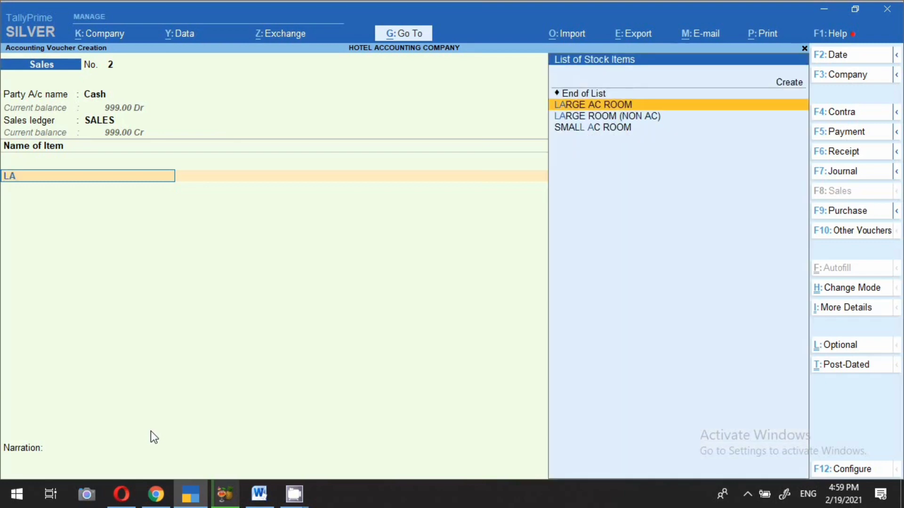
key("Return")
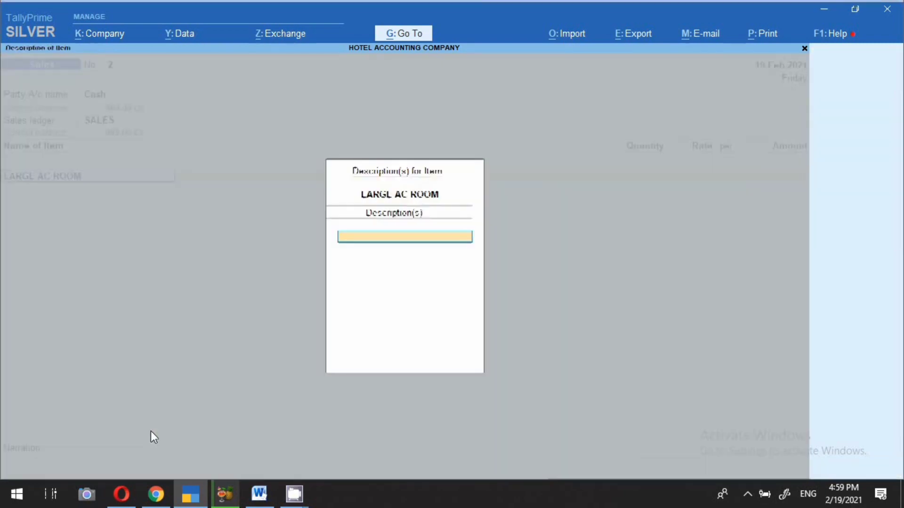
type("ROOM NO-55")
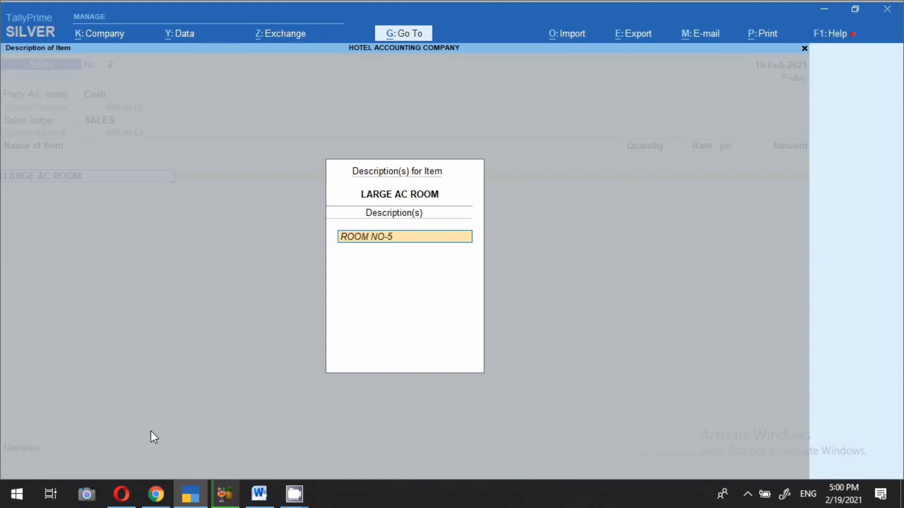
key("Return")
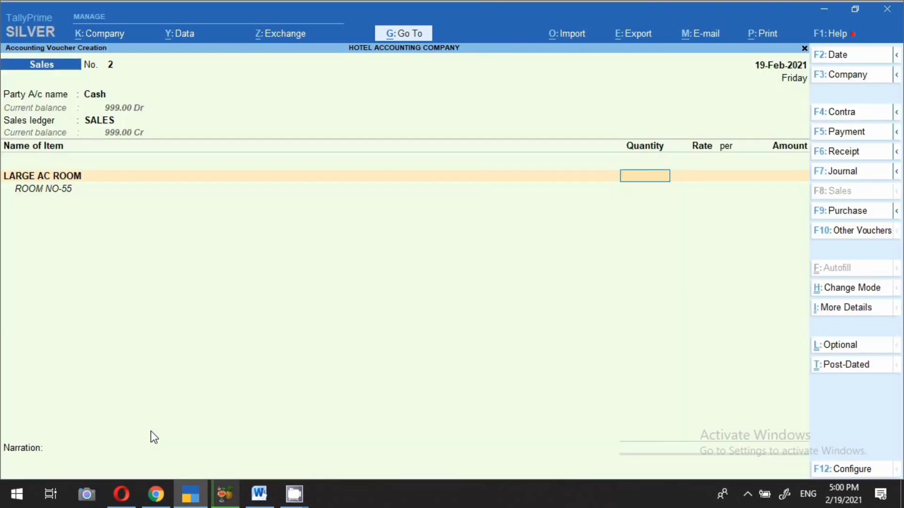
type("1")
key("Return")
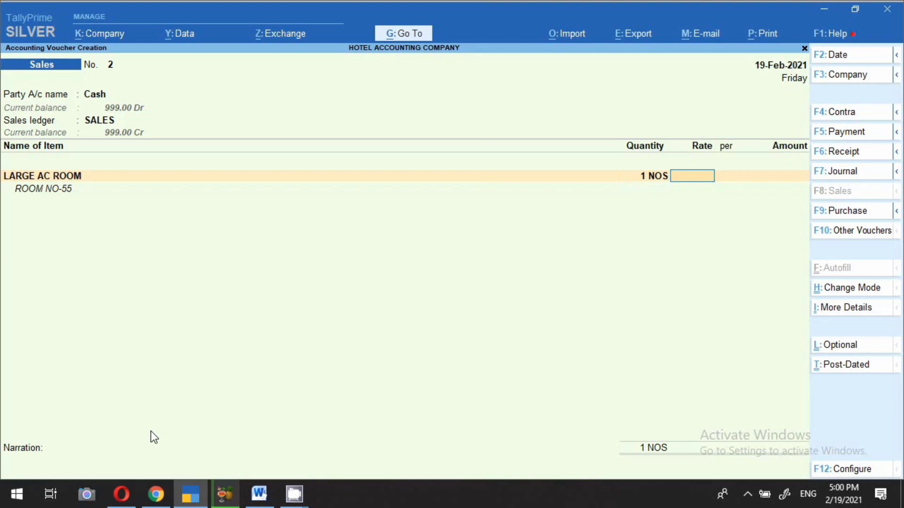
type("5")
type("000")
key("Return")
key("Return")
key("Return")
key("Return")
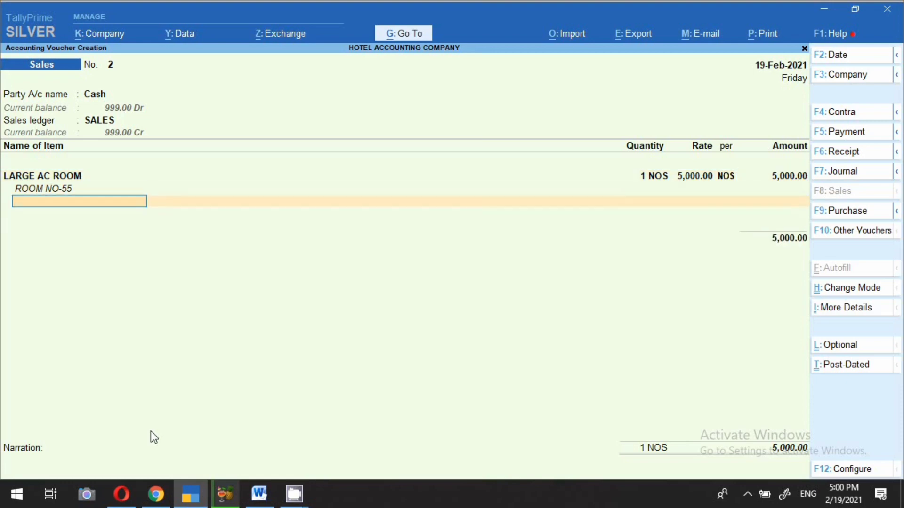
key("Return")
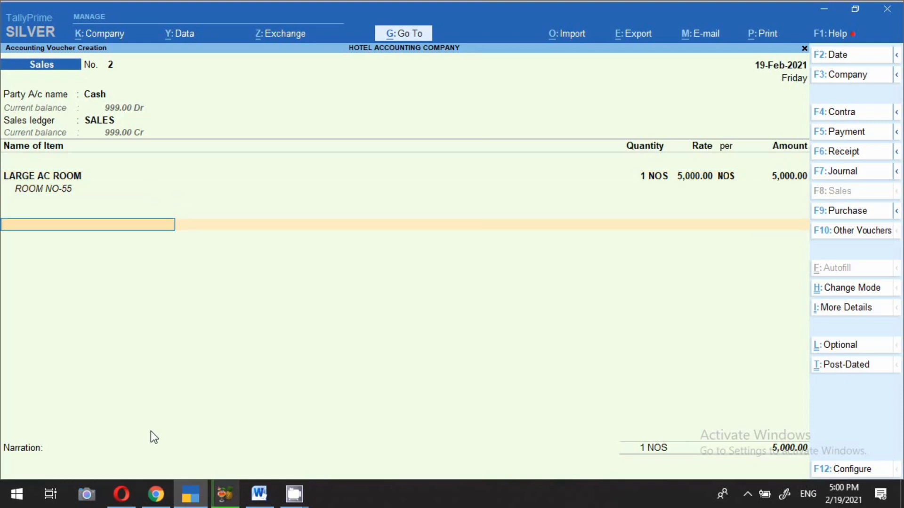
Step: Add the Cgst and Sgst ledgers at 450.00 each
type("CG")
key("Return")
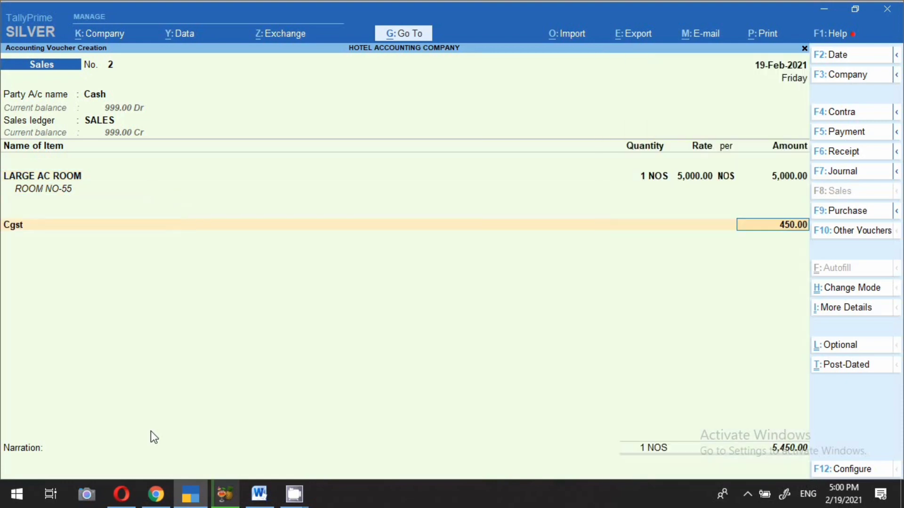
key("Return")
type("S")
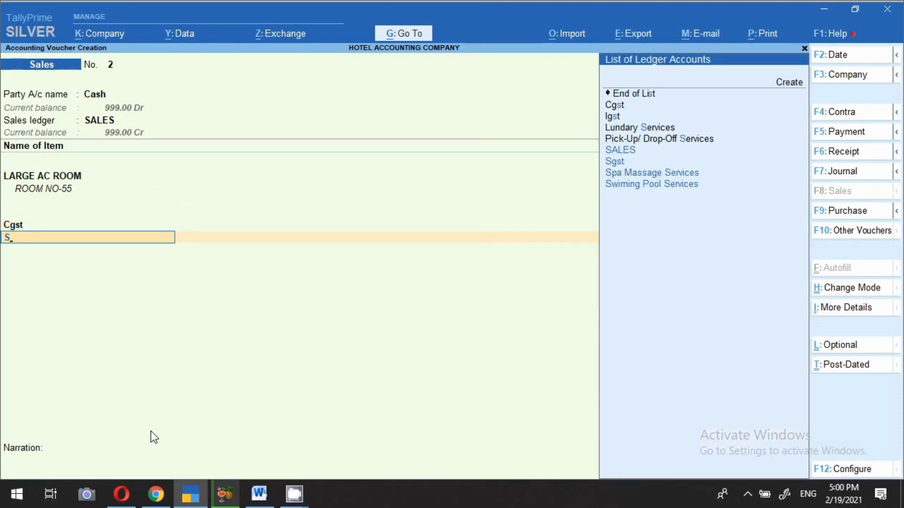
key("Down")
key("Return")
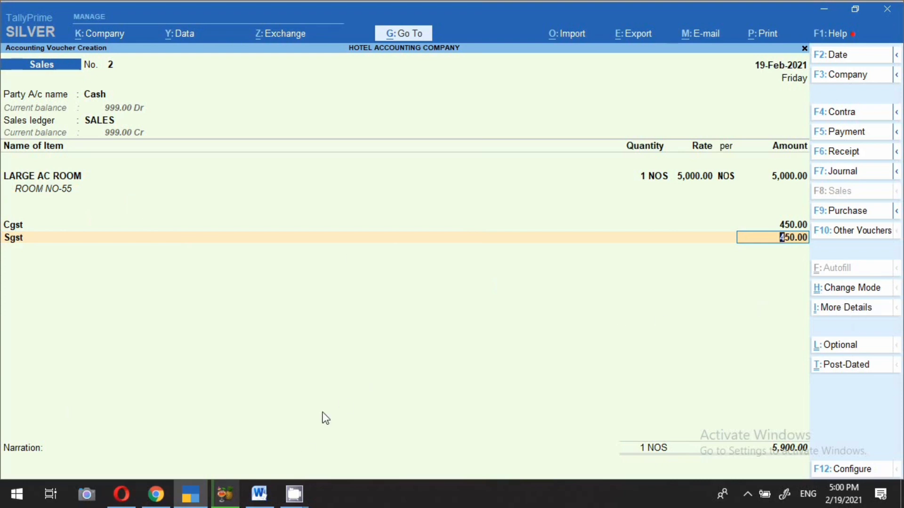
Step: View the LARGE AC ROOM slab table in Word showing 9% central and state tax
left_click(268, 502)
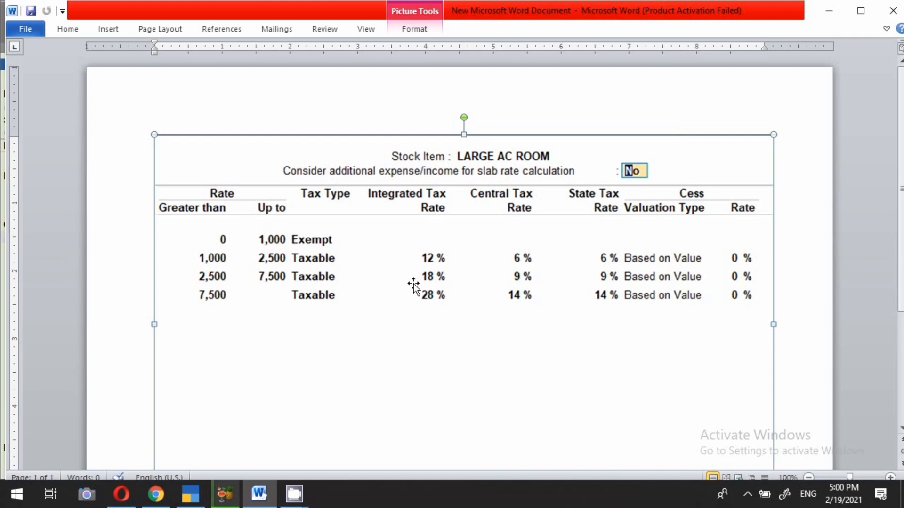
Step: Check the detailed GST tax analysis: 9% central and 9% state tax, 450.00 each
left_click(180, 495)
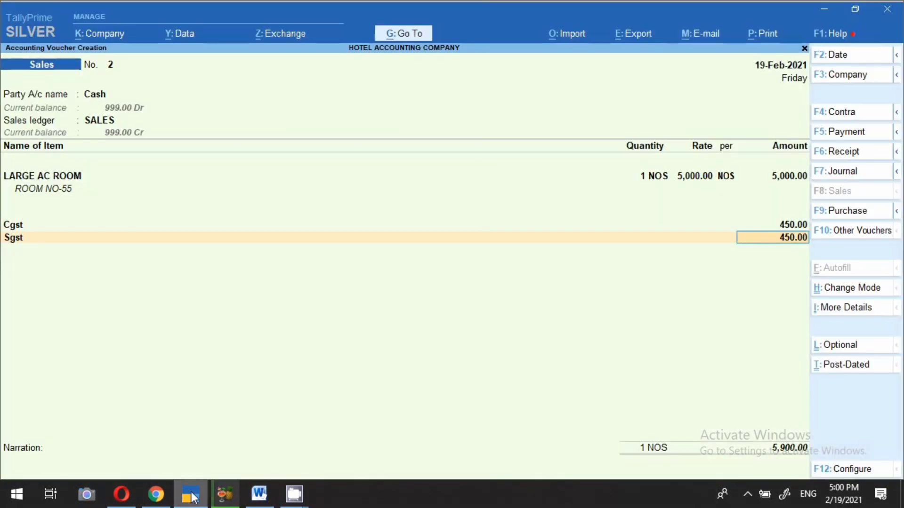
left_click(841, 312)
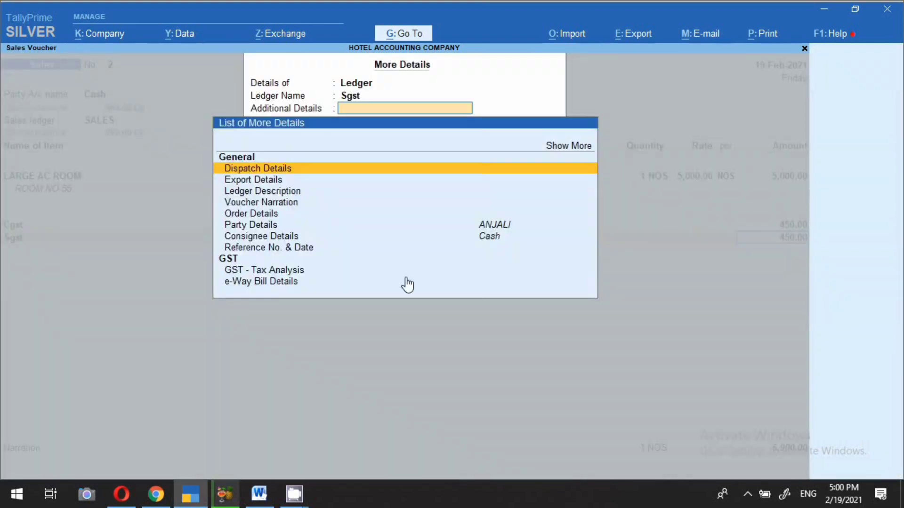
left_click(263, 271)
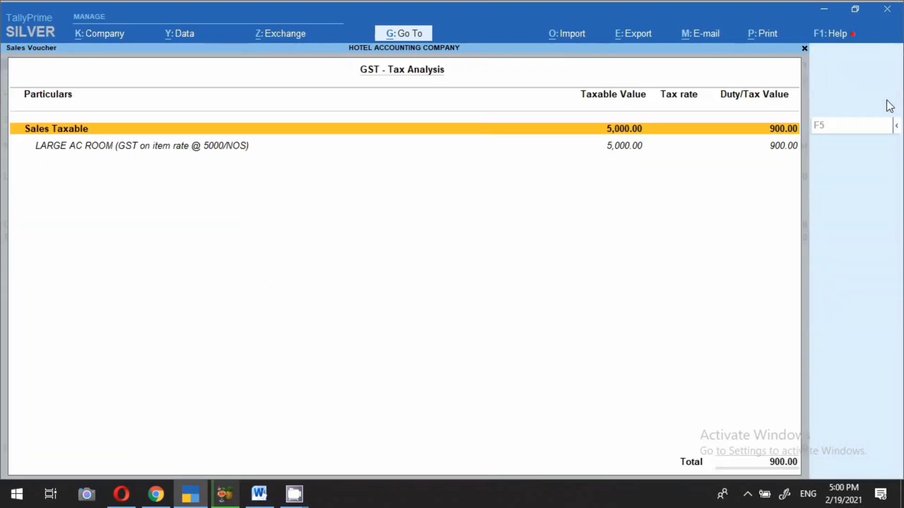
left_click(896, 128)
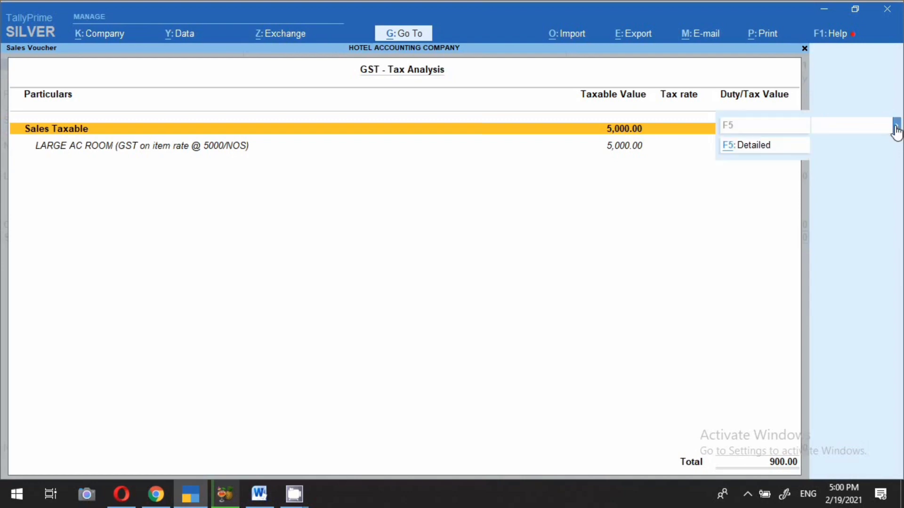
left_click(775, 150)
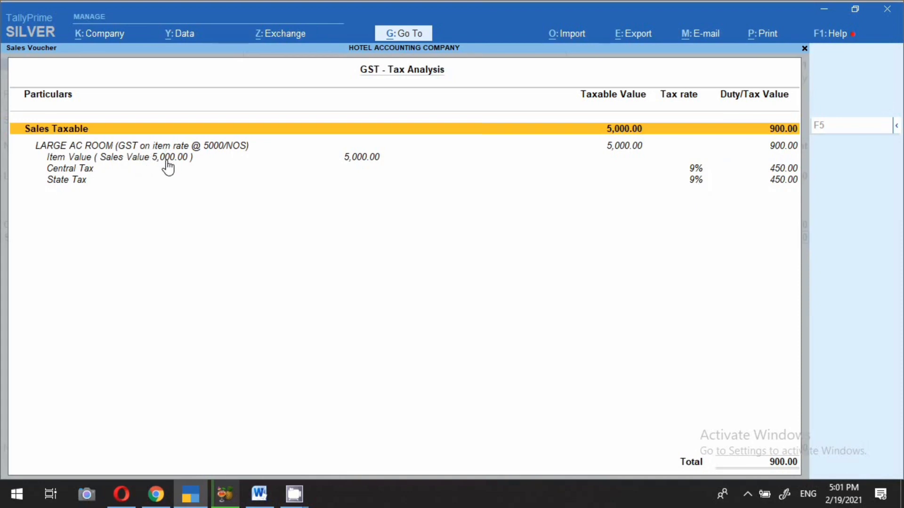
key("Escape")
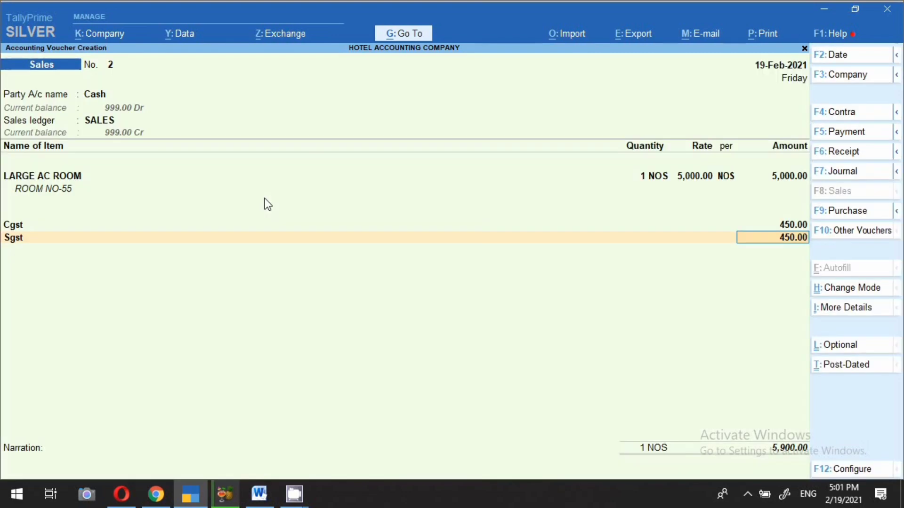
Step: Preview the Tax Invoice for voucher No. 2 and review its 5,900.00 total
left_click(758, 36)
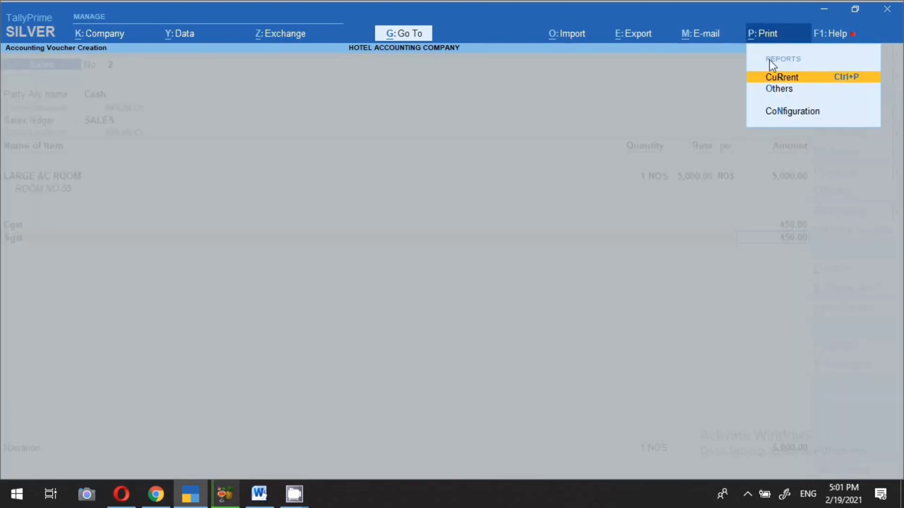
key("Return")
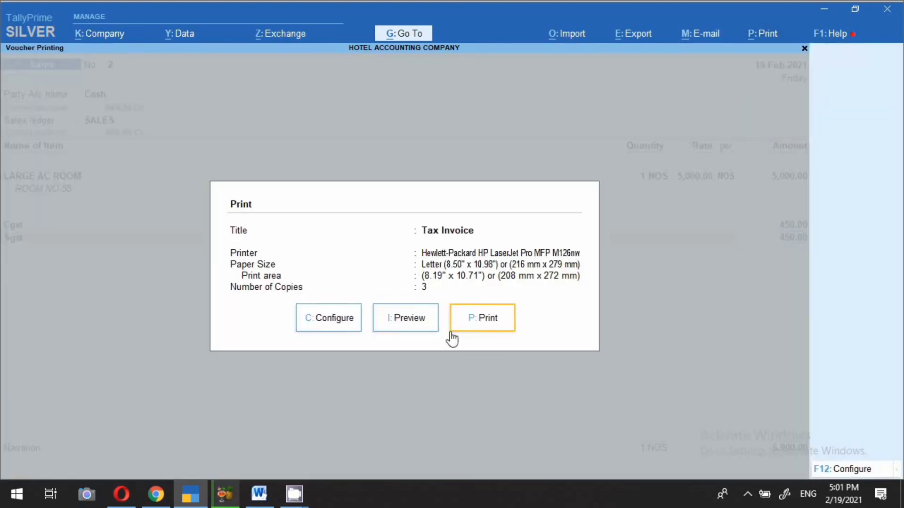
left_click(410, 319)
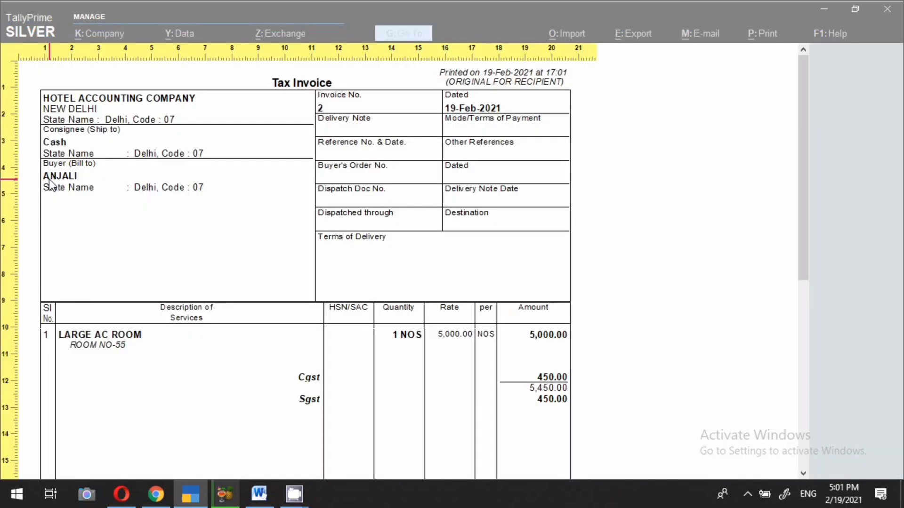
scroll(73, 216, "down", 1)
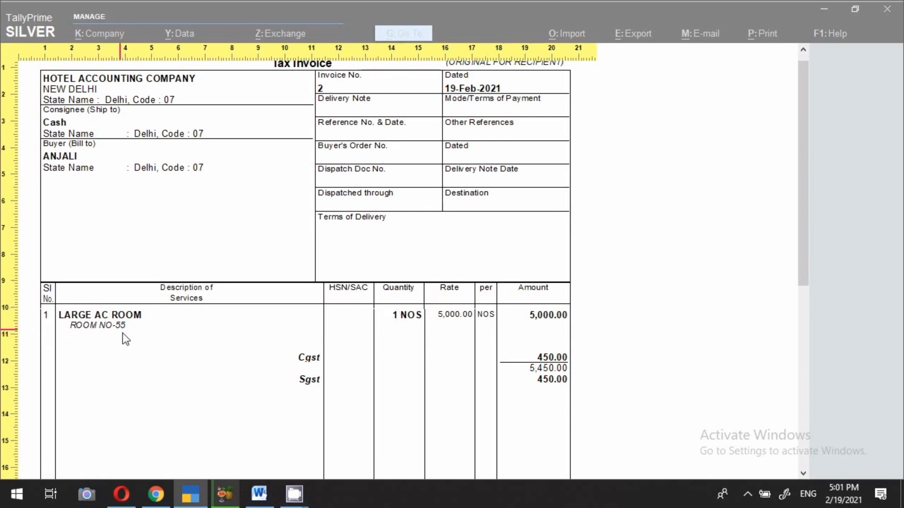
scroll(469, 382, "down", 2)
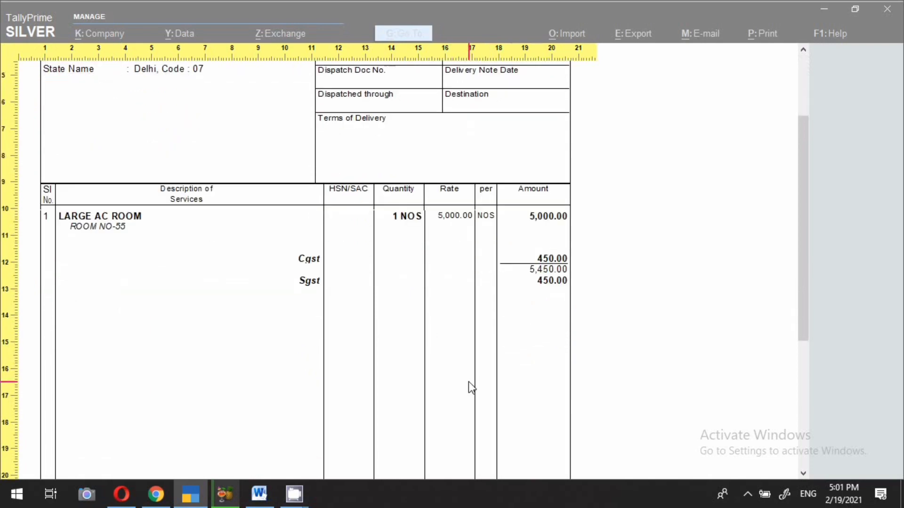
scroll(468, 382, "down", 6)
scroll(437, 375, "up", 8)
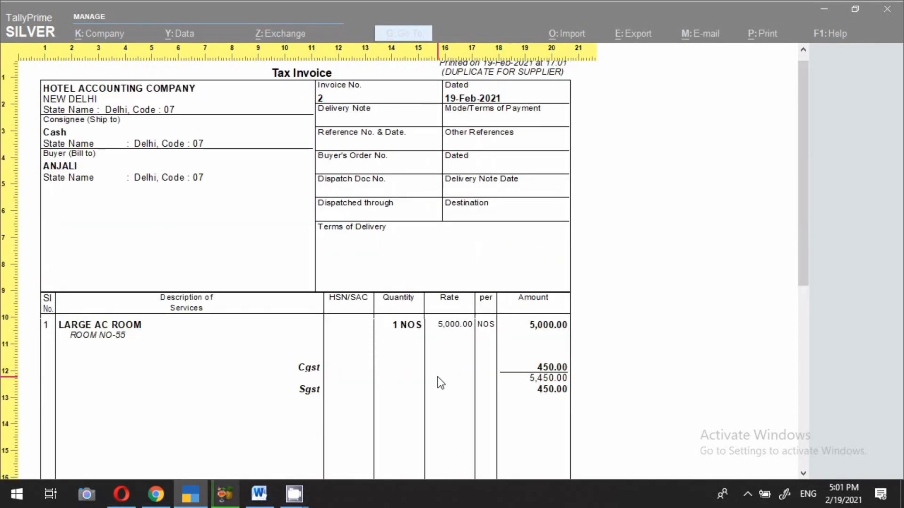
scroll(437, 372, "down", 3)
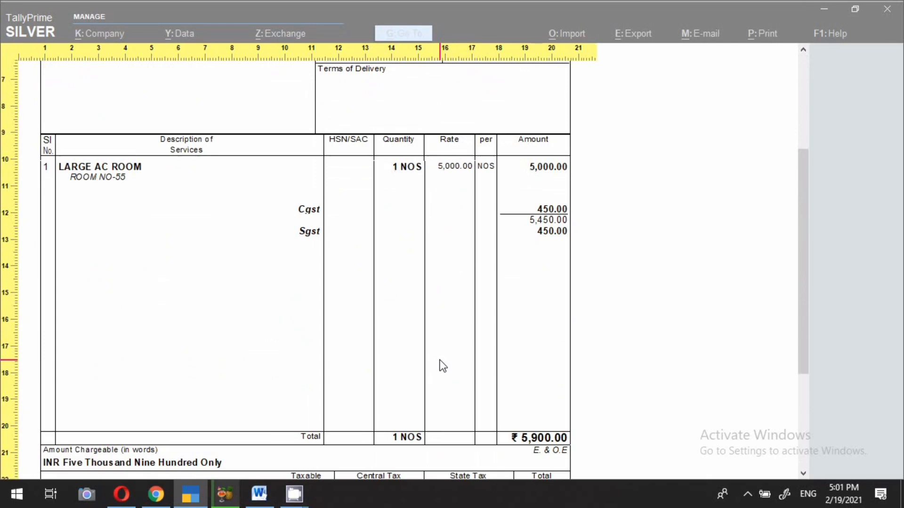
scroll(441, 367, "down", 3)
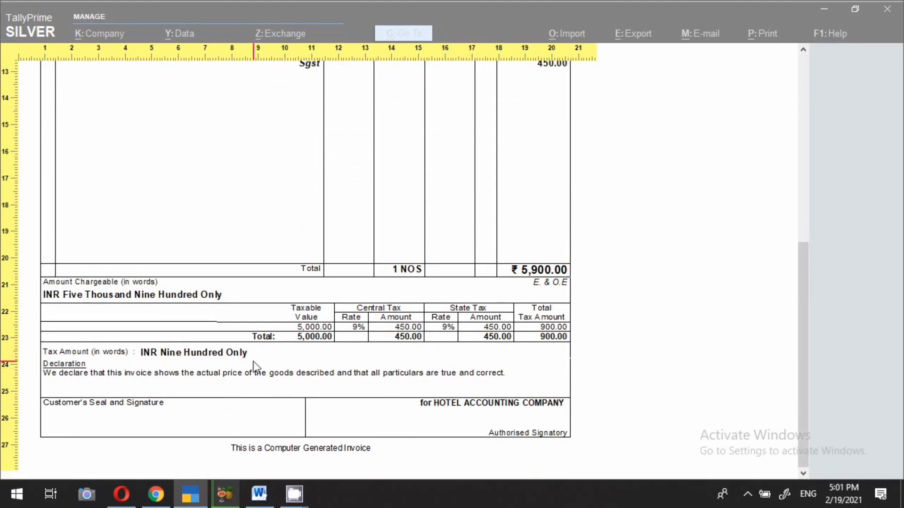
left_click(201, 379)
key("Escape")
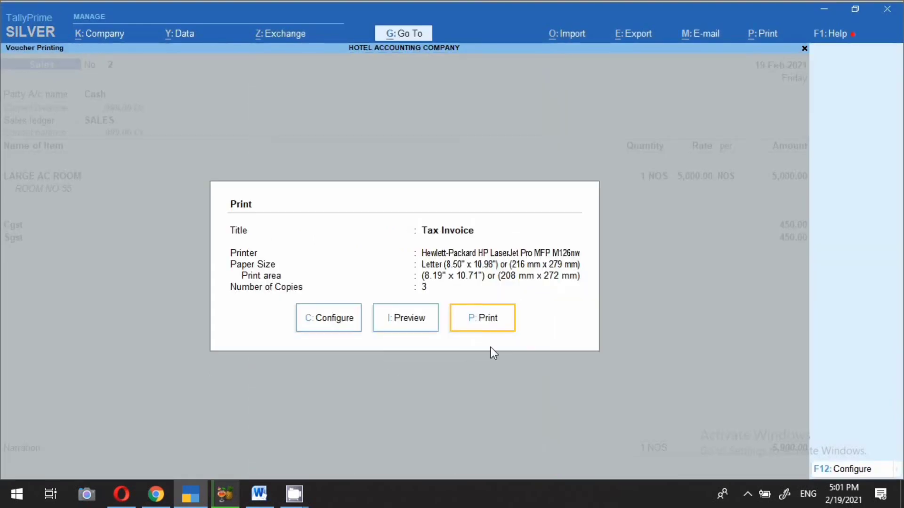
Step: Save sales voucher No. 2 and start a new one with the date changed to 15.2
key("Escape")
key("ctrl")
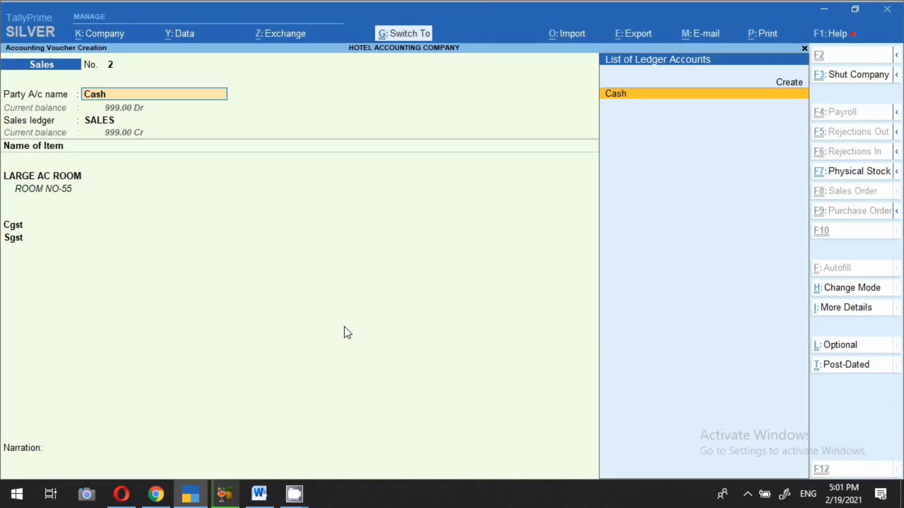
key("ctrl+a")
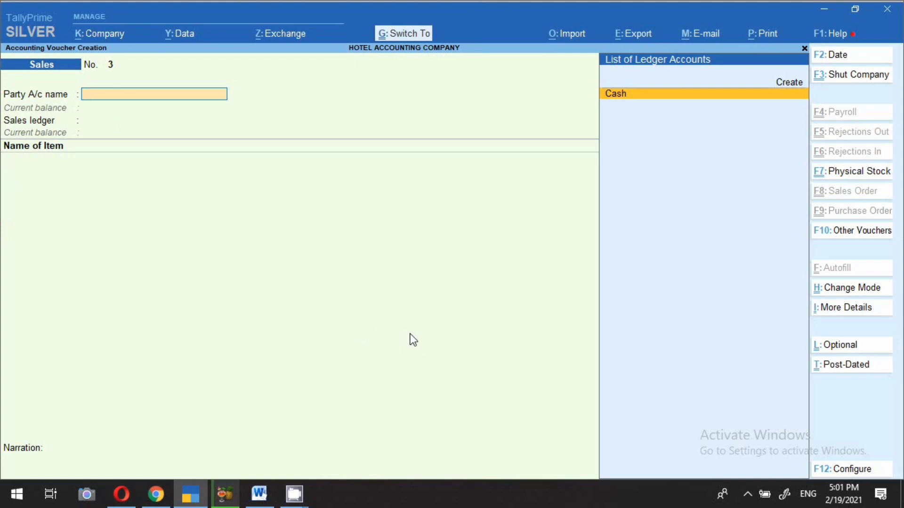
key("F2")
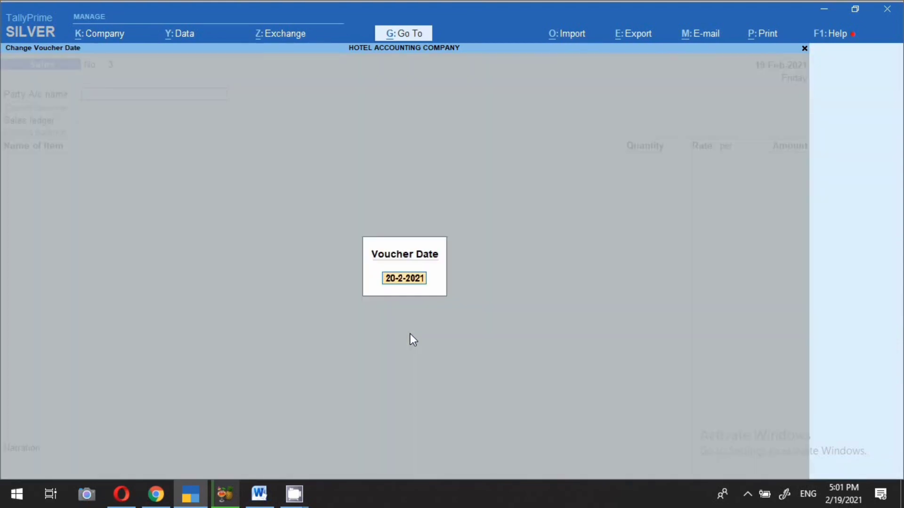
type("15.2")
key("Return")
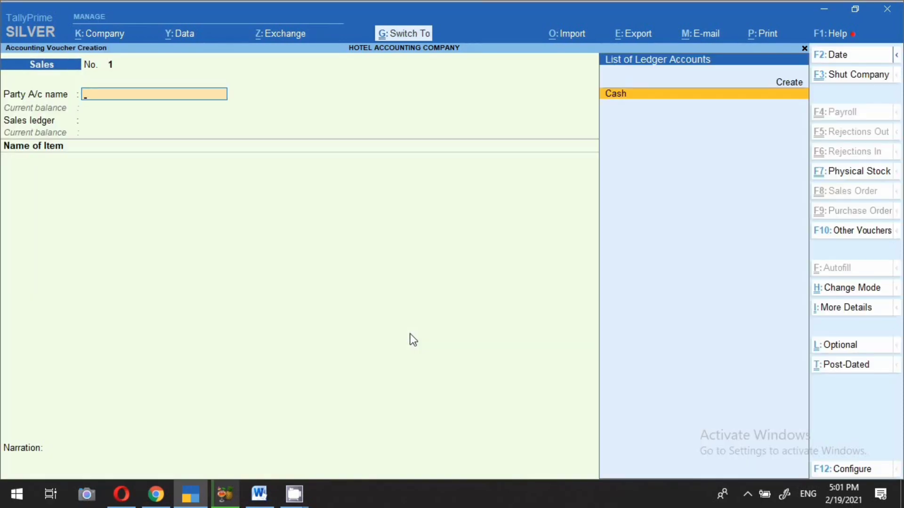
Step: Create a new party ledger ABC PVT LTD under Sundry Debtors
key("alt+c")
type("A")
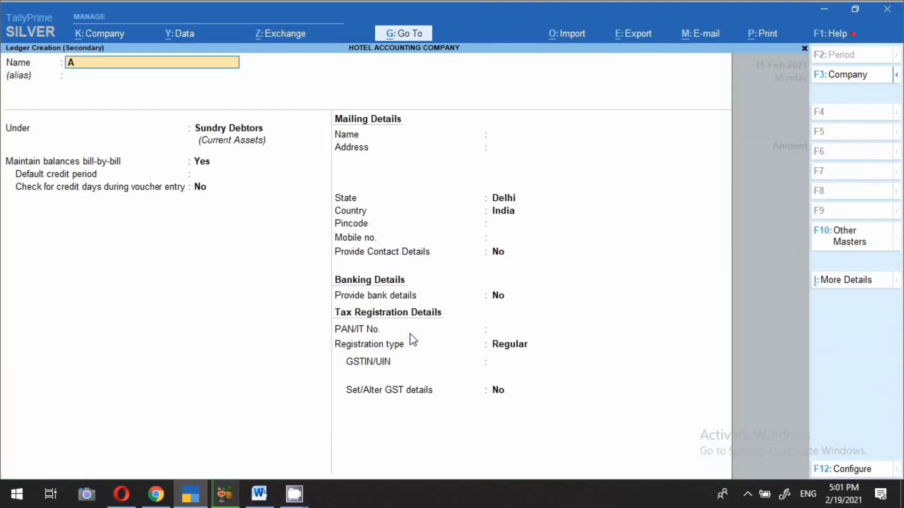
type("BC PVT LTD")
key("Return")
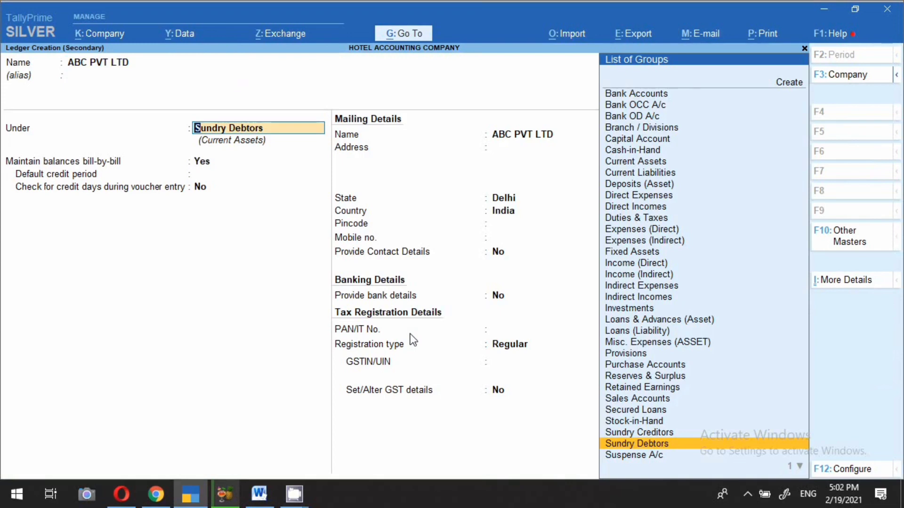
key("Return")
key("Return")
key("Return")
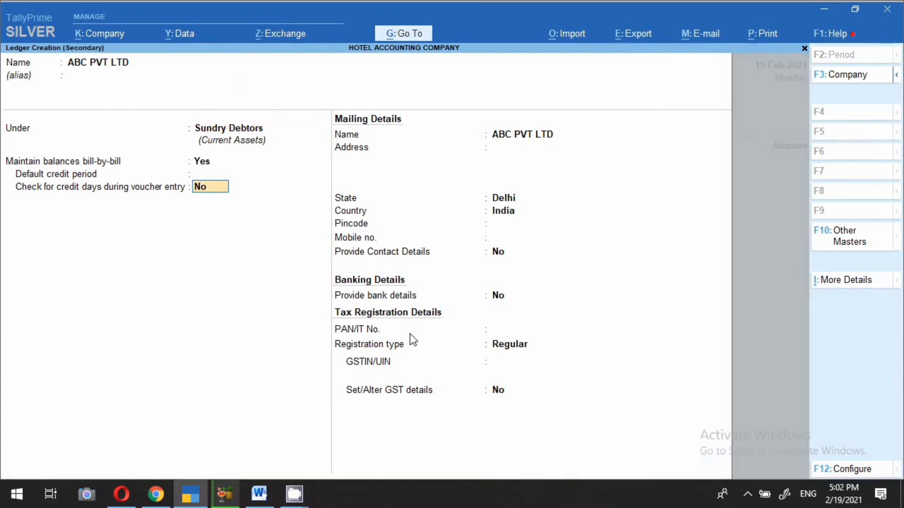
key("Return")
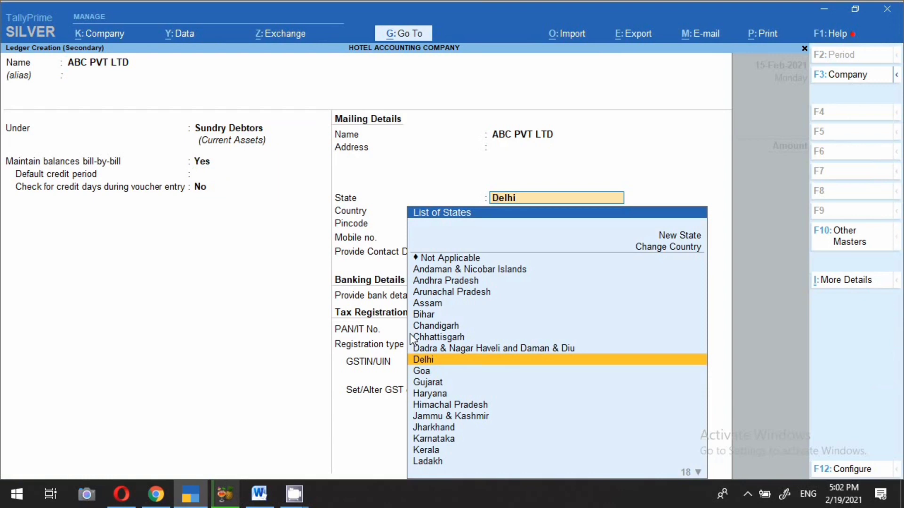
Step: Set its state to Maharashtra with Regular registration, save it without a GSTIN, and accept party details
type("MA")
key("Down")
key("Return")
key("Return")
key("Return")
key("Return")
key("Return")
key("Return")
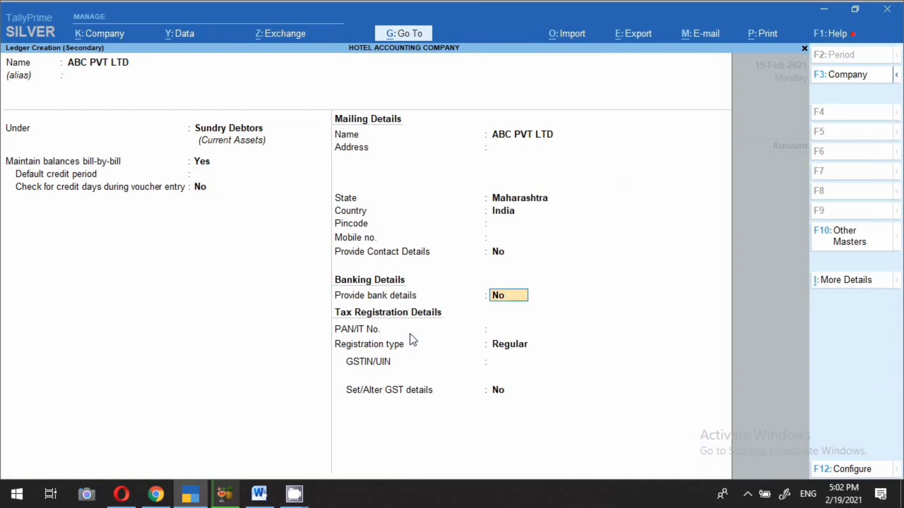
key("Return")
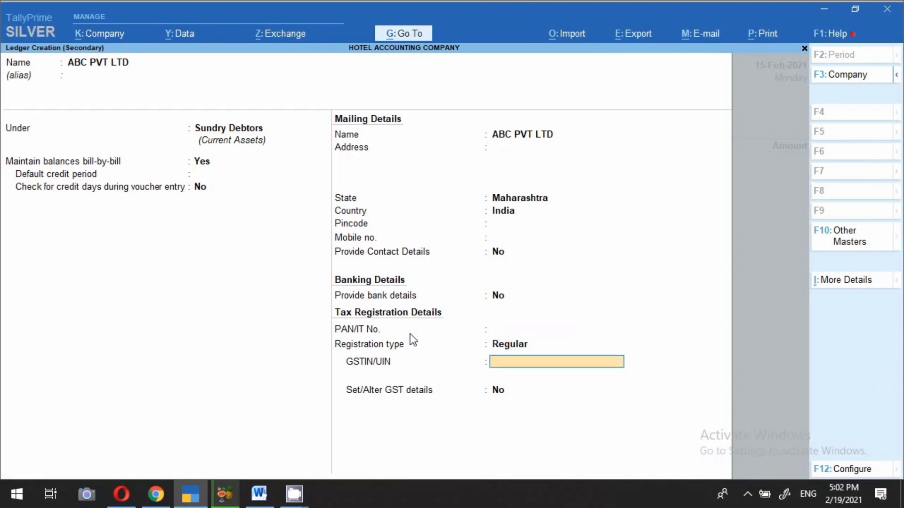
key("Return")
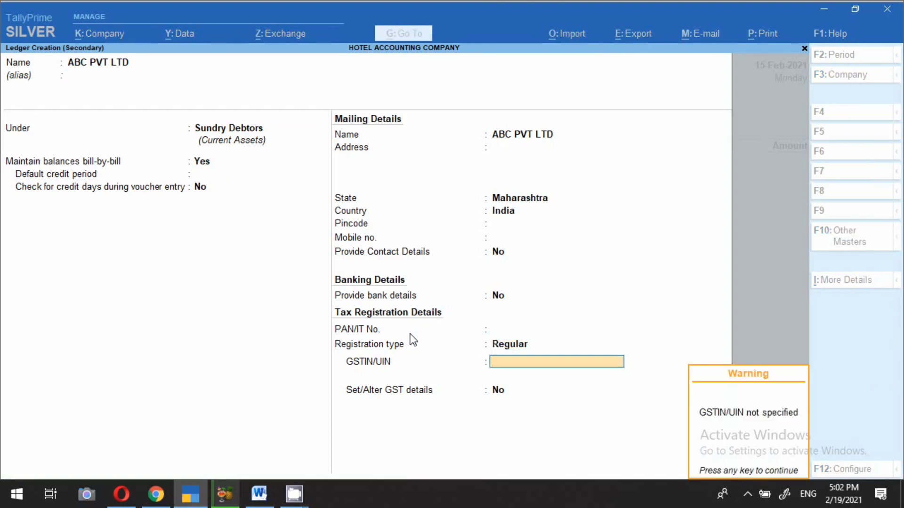
key("Return")
key("Return")
key("Return")
key("Return")
key("Return")
key("Return")
key("Return")
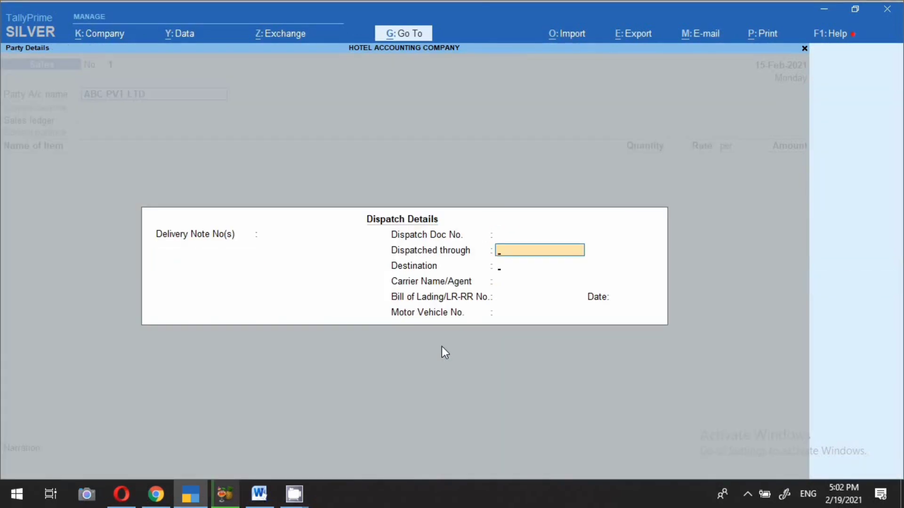
key("Return")
key("Return")
key("Return")
key("Return")
key("Return")
key("Return")
key("Return")
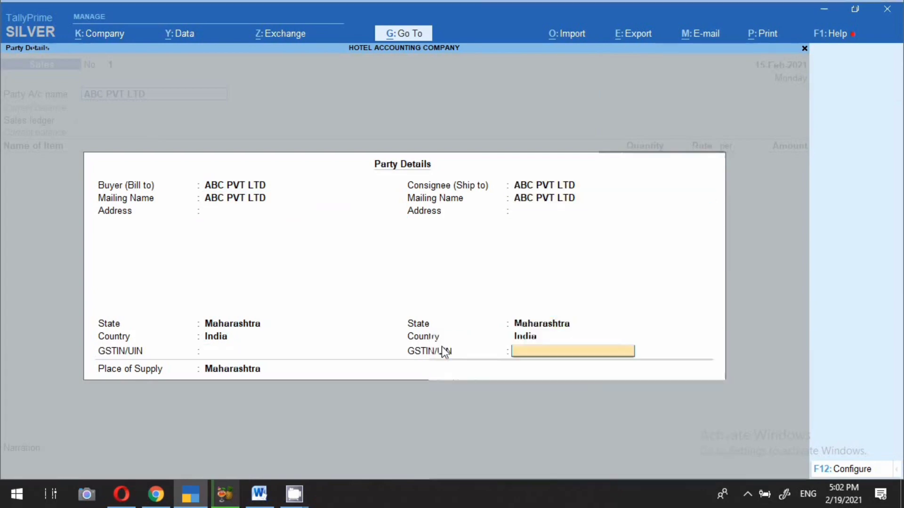
key("Return")
key("Return")
key("Return")
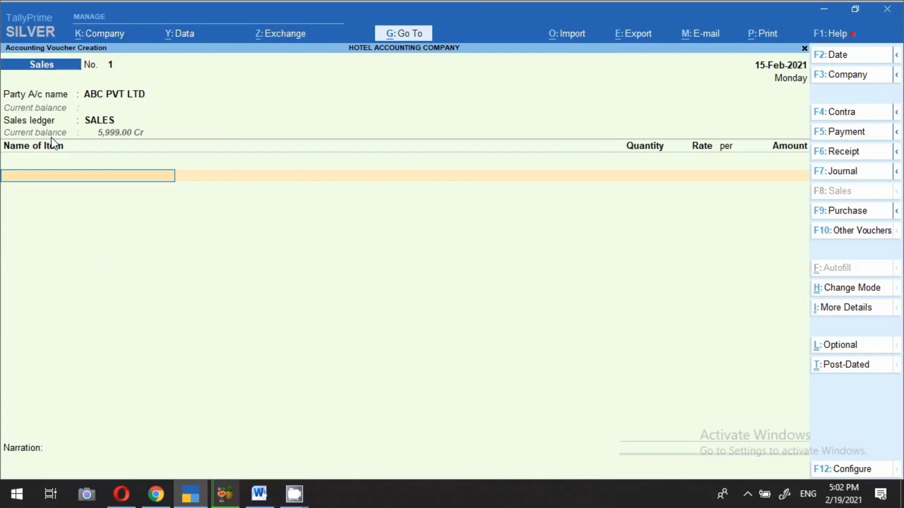
Step: Bill 1 LARGE AC ROOM at 5,000
type("L")
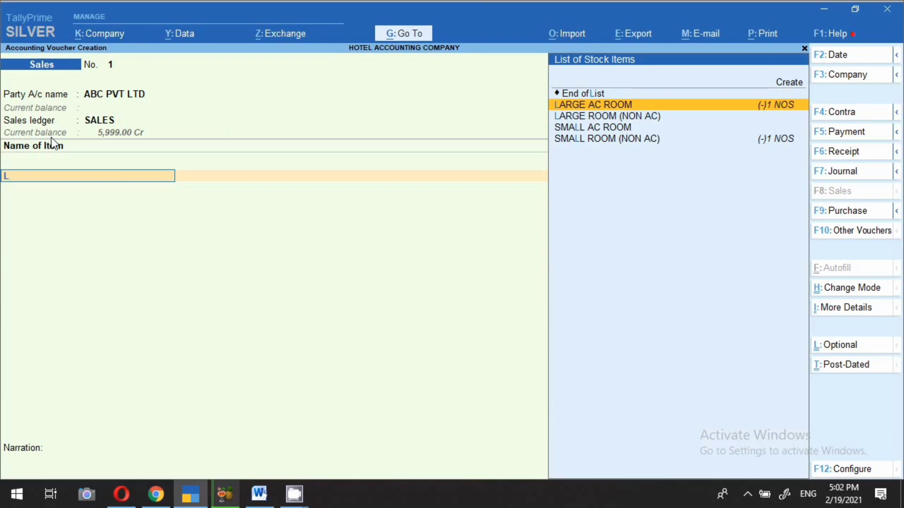
key("Return")
key("Return")
type("1.5")
key("BackSpace")
key("BackSpace")
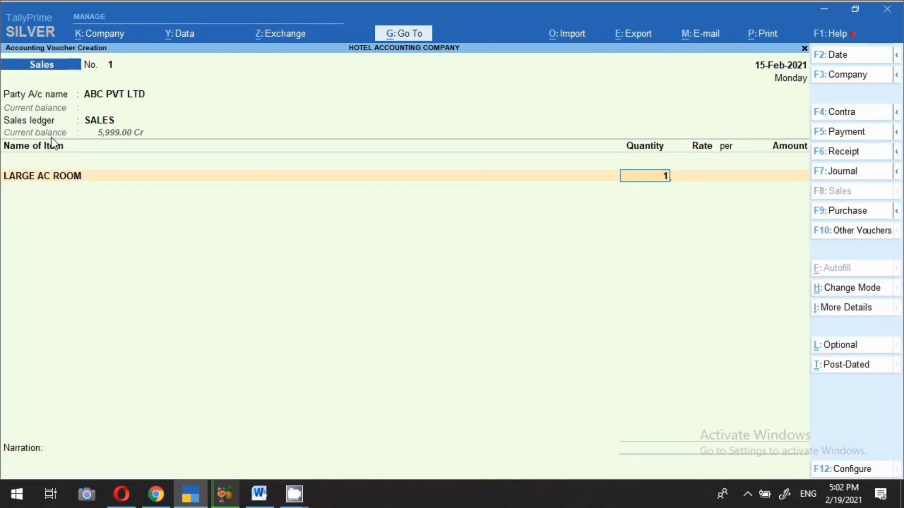
key("Return")
type("5000")
key("Return")
key("Return")
key("Return")
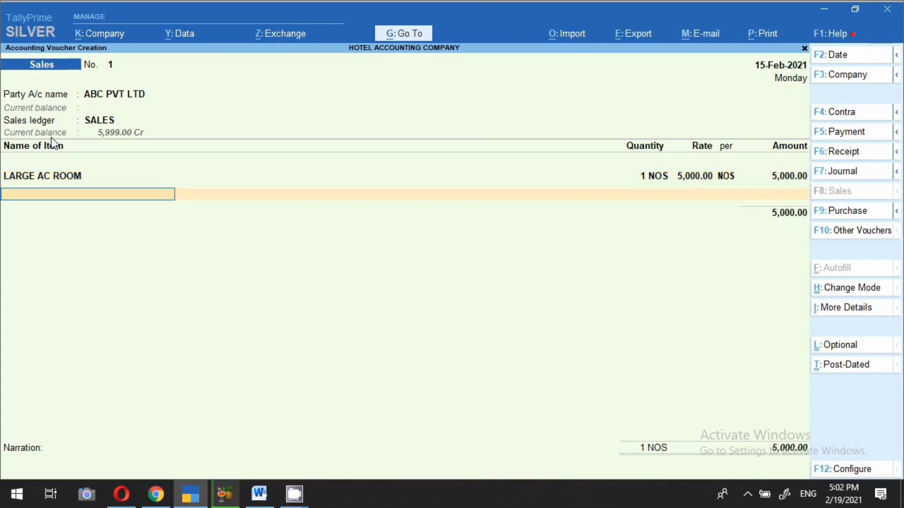
Step: Add 1 LARGE ROOM (NON AC) at 2,500
type("L")
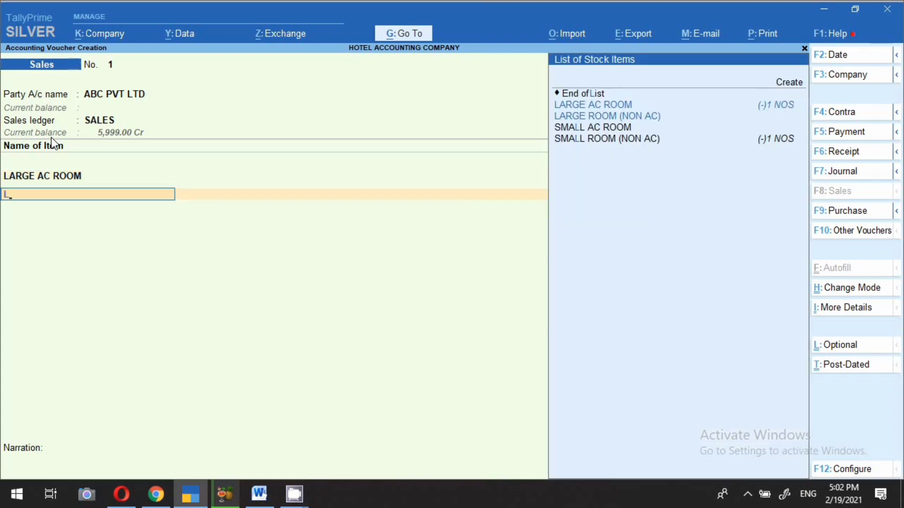
key("Down")
key("Return")
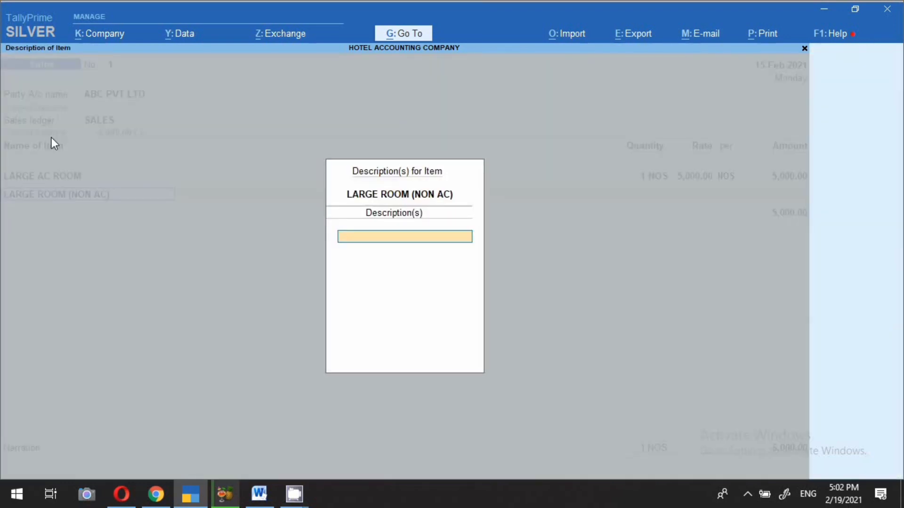
key("Return")
type("1")
key("Return")
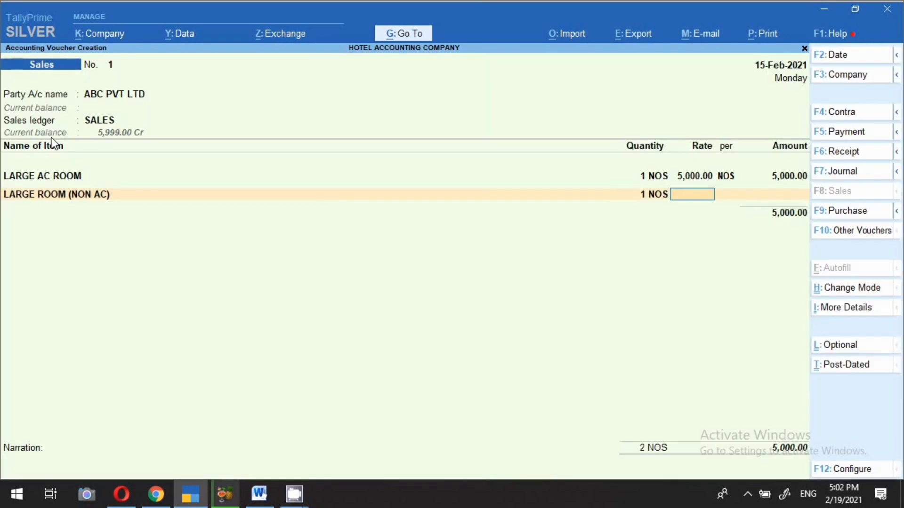
type("2500")
key("Return")
key("Return")
key("Return")
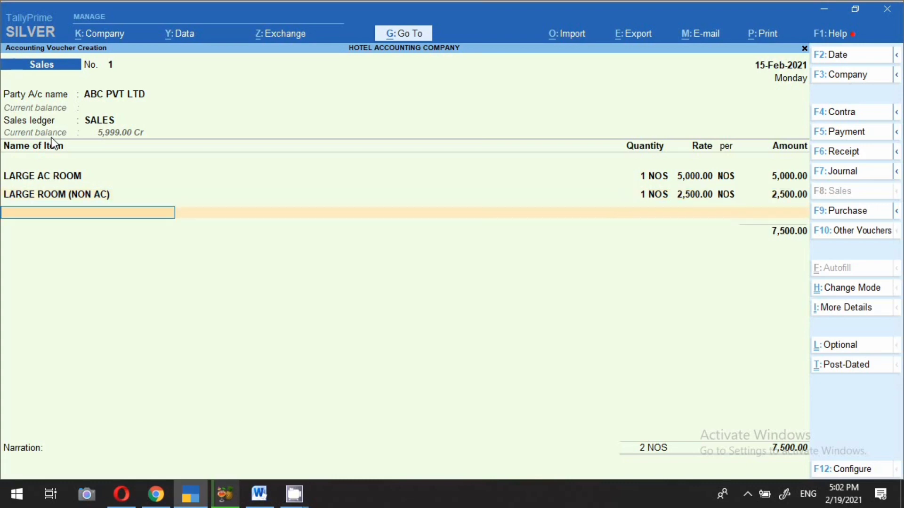
key("Return")
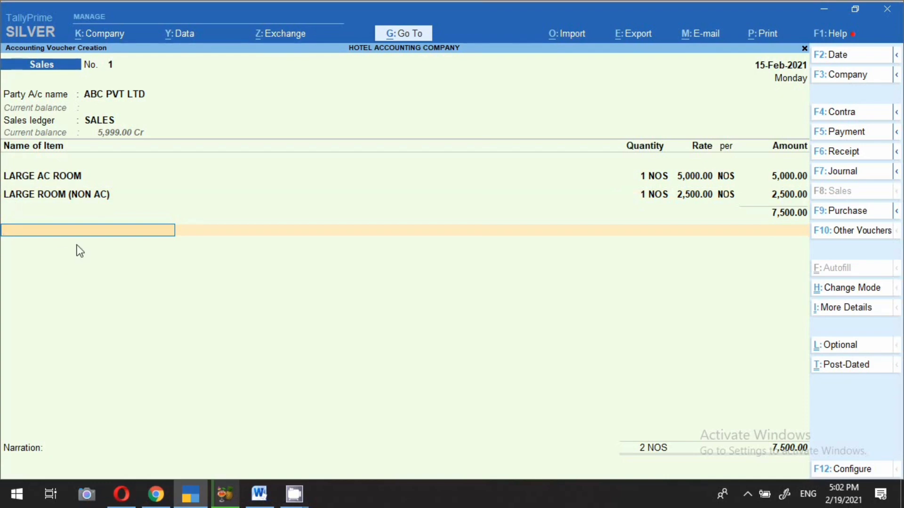
Step: Add Spa Massage 1,000, Swiming Pool 800 and Car / Bike Rantal 1,500 service ledgers
type("SP")
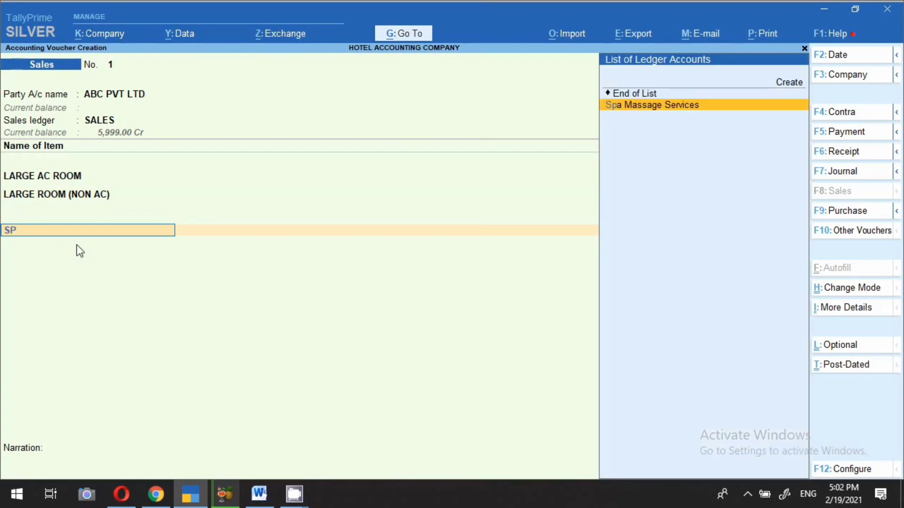
key("Return")
key("Return")
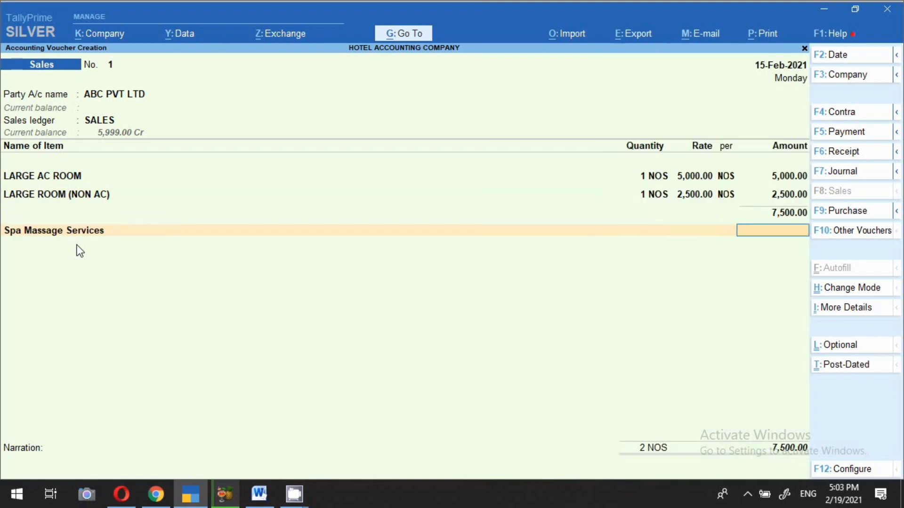
type("1000")
key("Return")
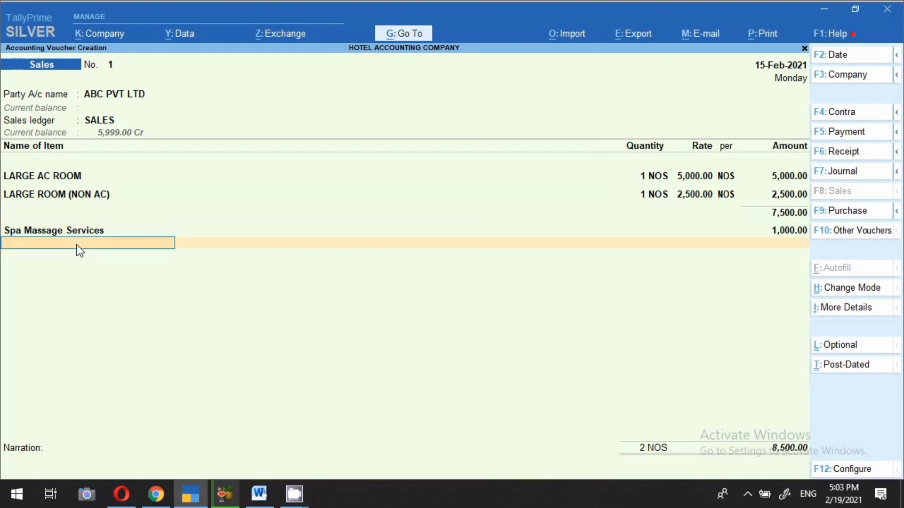
type("Sw")
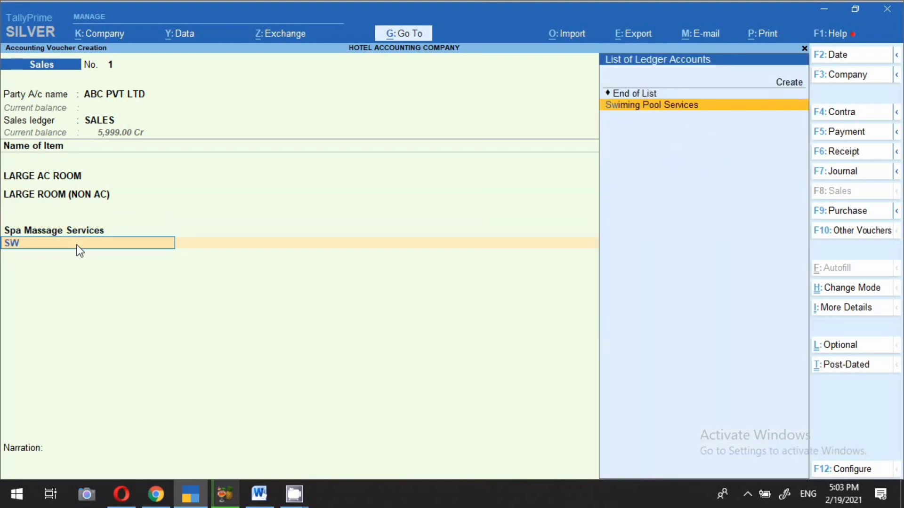
key("Return")
key("Return")
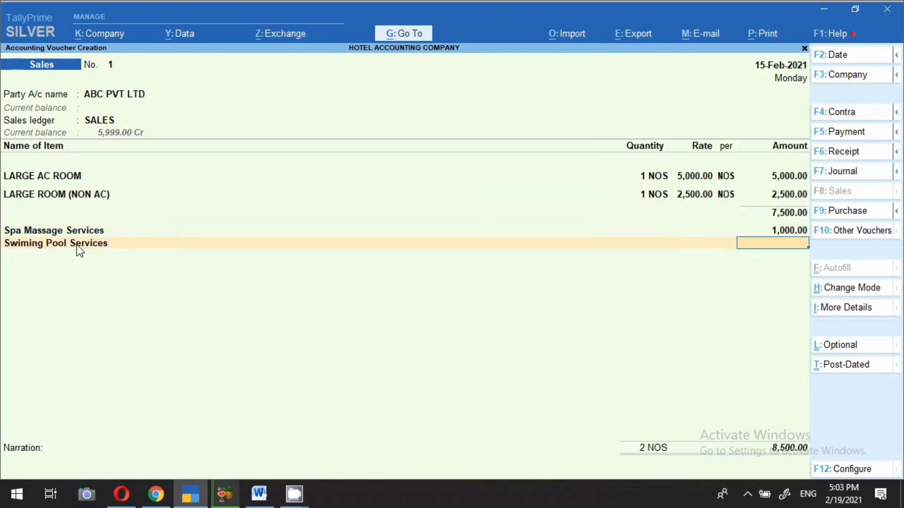
type("800")
key("Return")
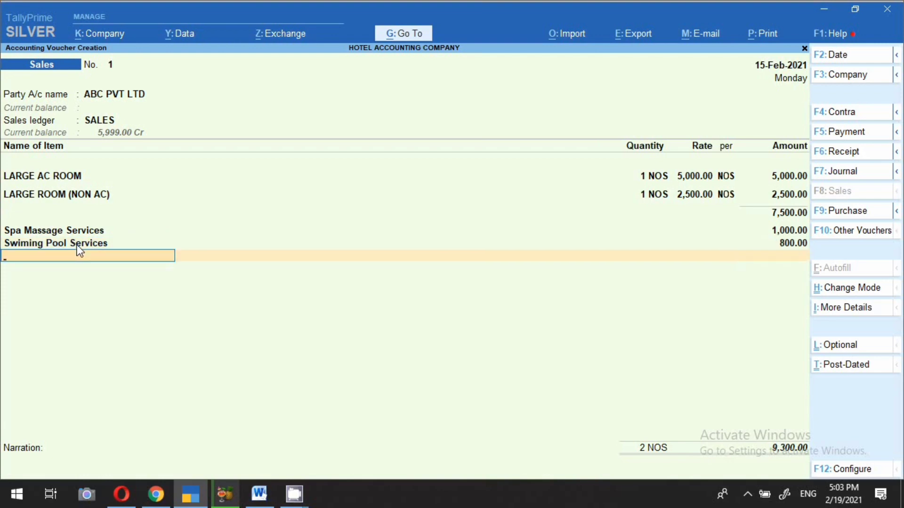
type("CA")
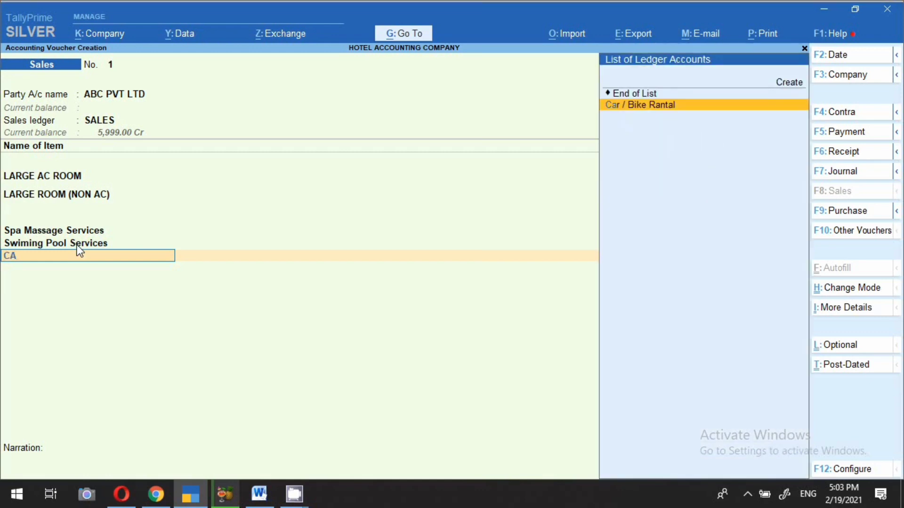
key("Return")
type("1500")
key("Return")
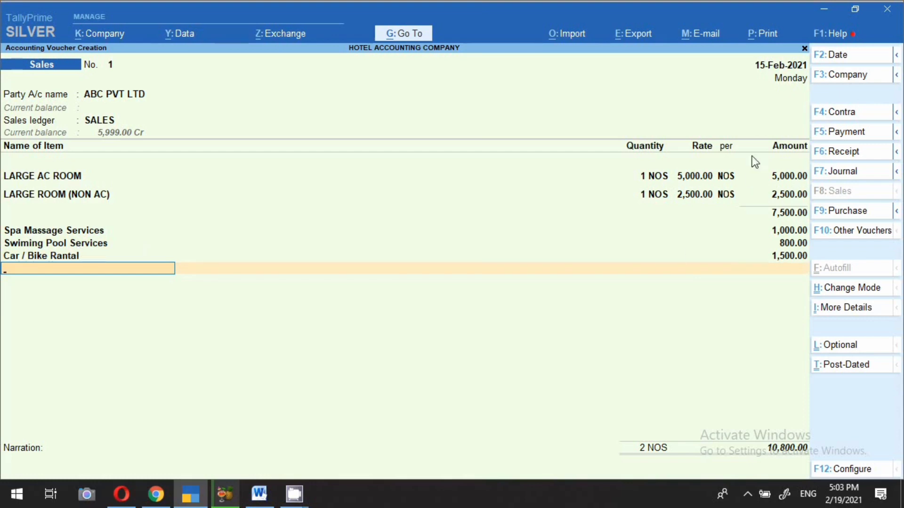
Step: Add the Igst ledger in place of Cgst
type("CGS")
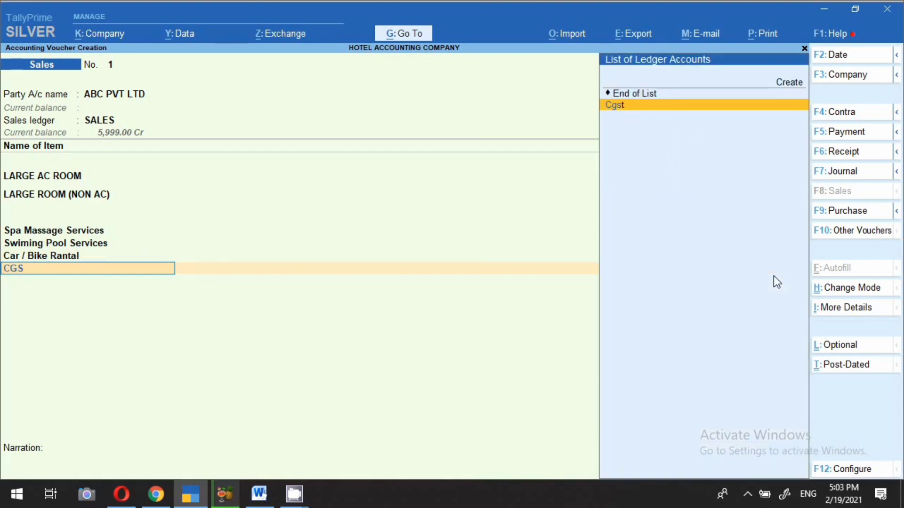
key("Return")
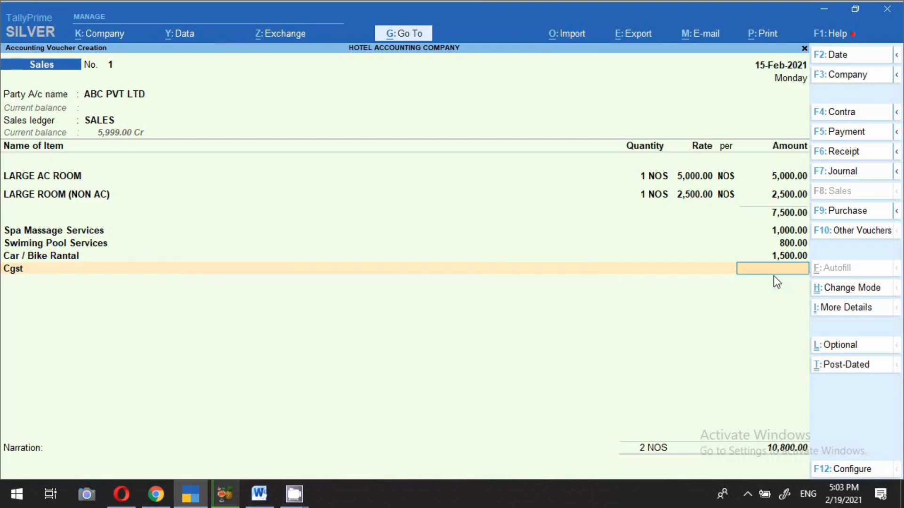
key("BackSpace")
type("IGS")
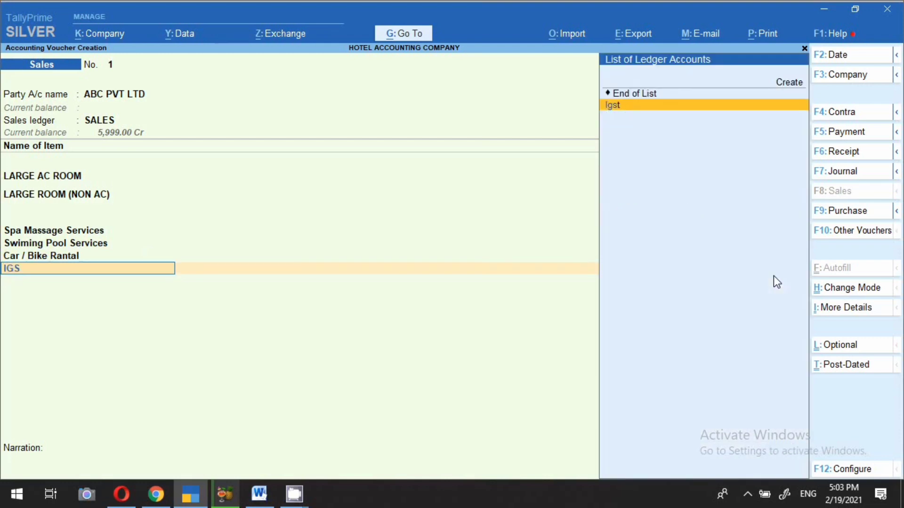
key("Return")
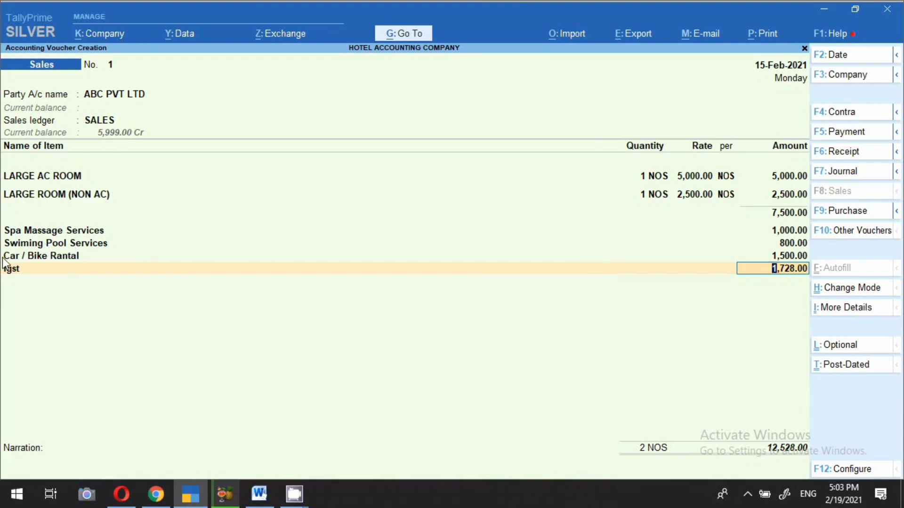
Step: Preview and scroll through the ABC PVT LTD tax invoice showing IGST 1,728.00, total ₹12,528.00
left_click(743, 33)
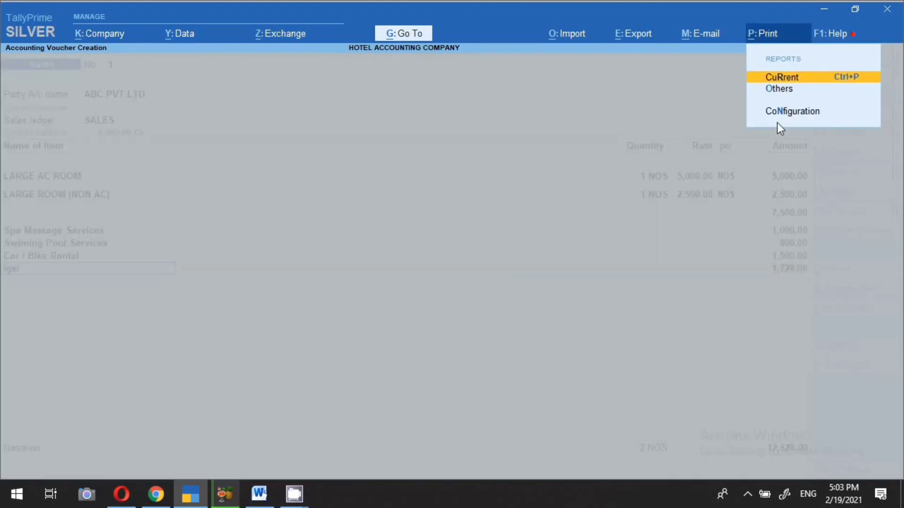
key("Return")
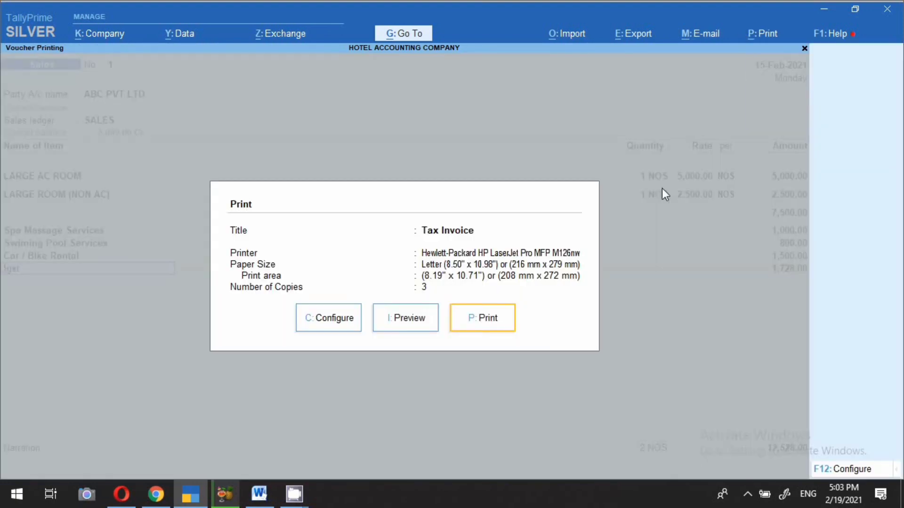
left_click(414, 328)
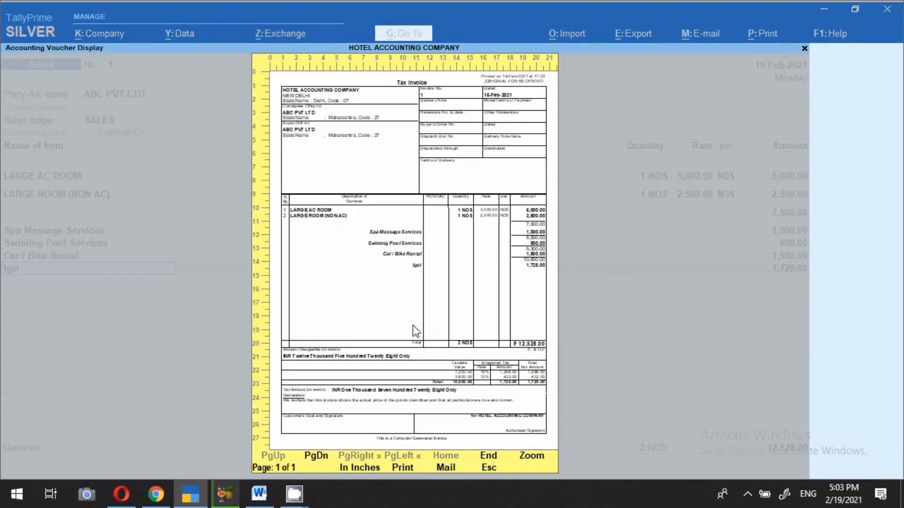
left_click(413, 326)
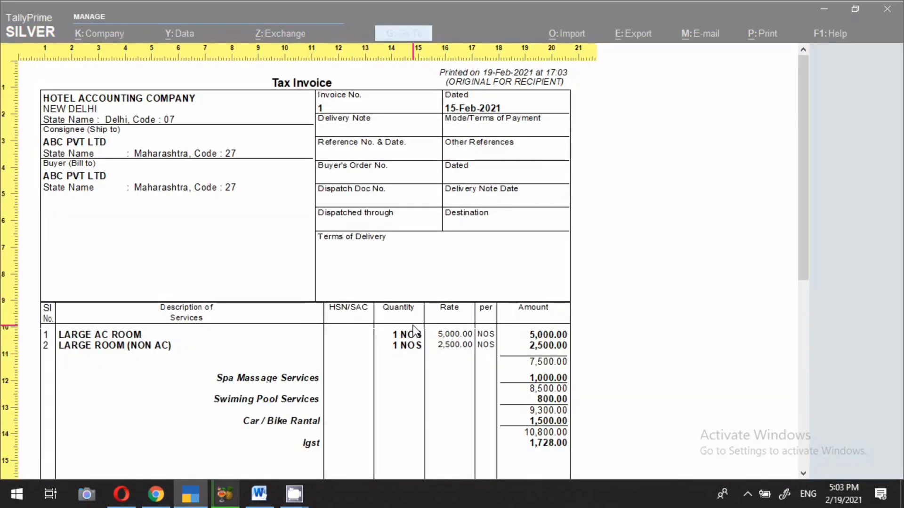
scroll(224, 312, "down", 1)
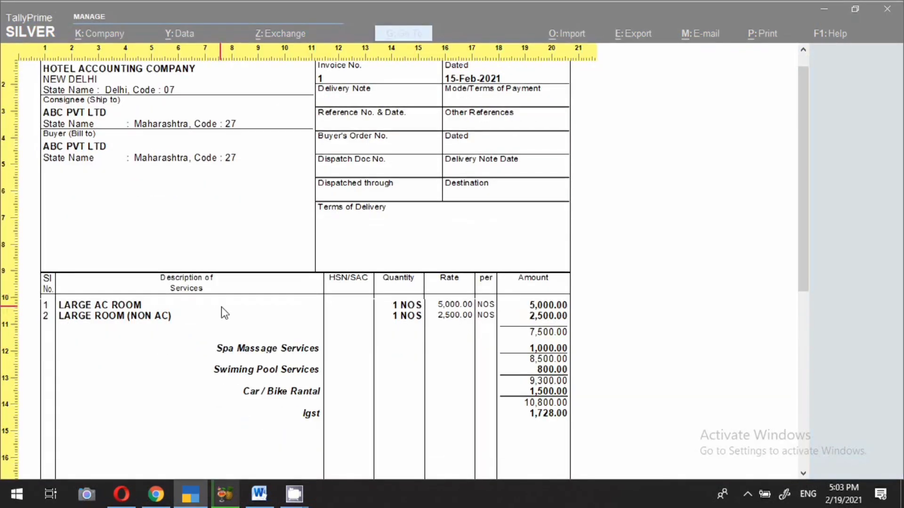
scroll(228, 314, "down", 2)
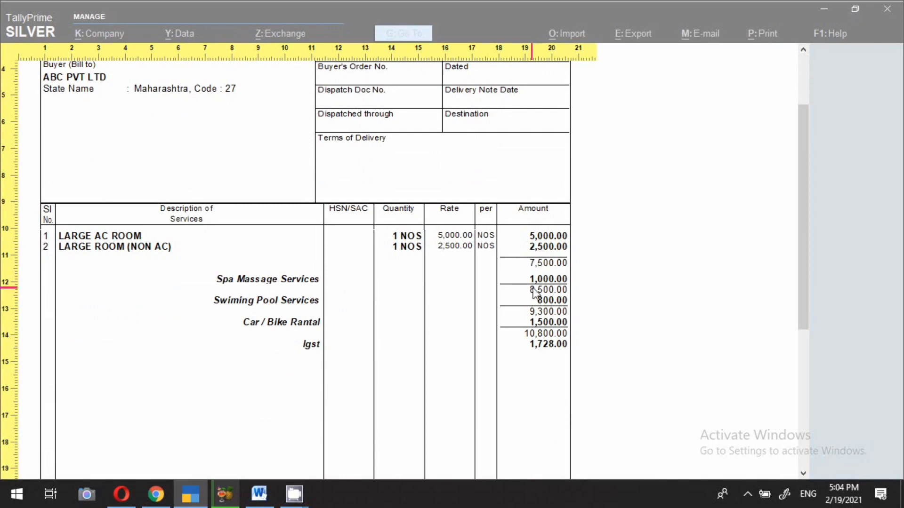
scroll(499, 392, "down", 5)
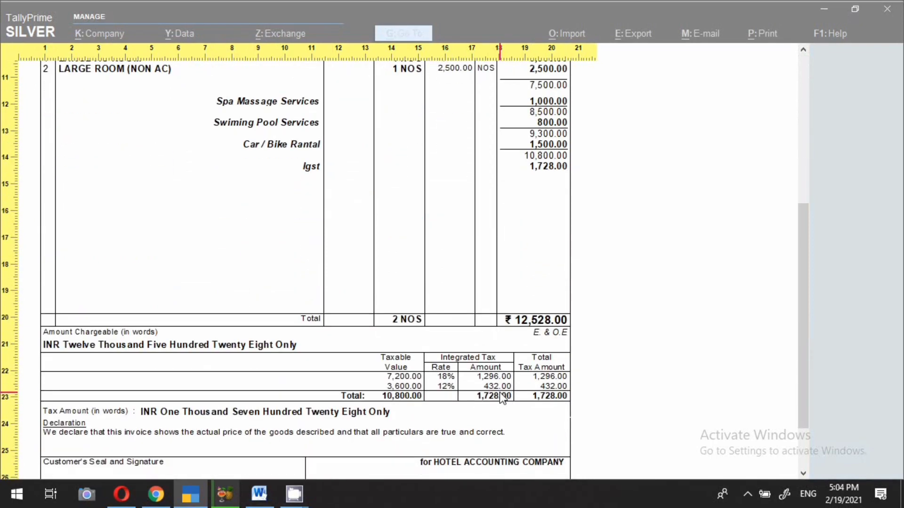
scroll(501, 397, "down", 1)
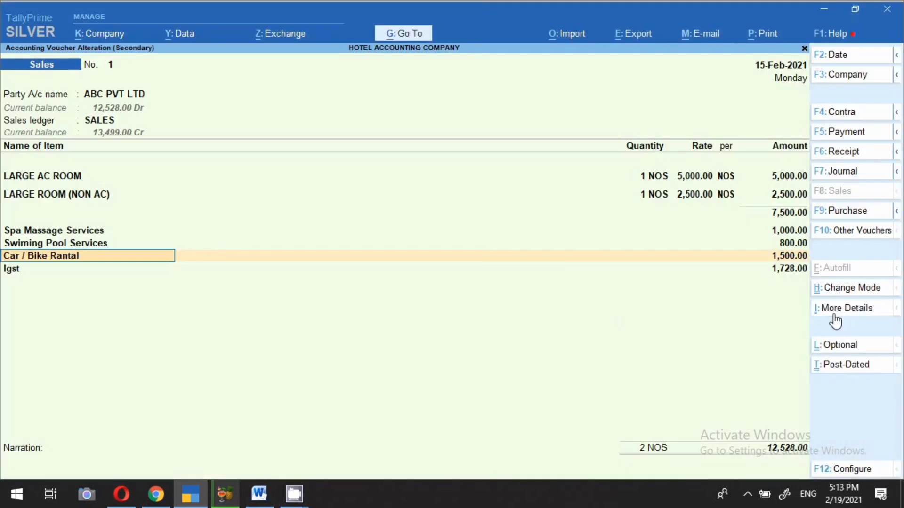
Step: Open the voucher's GST - Tax Analysis in Detailed view
left_click(835, 315)
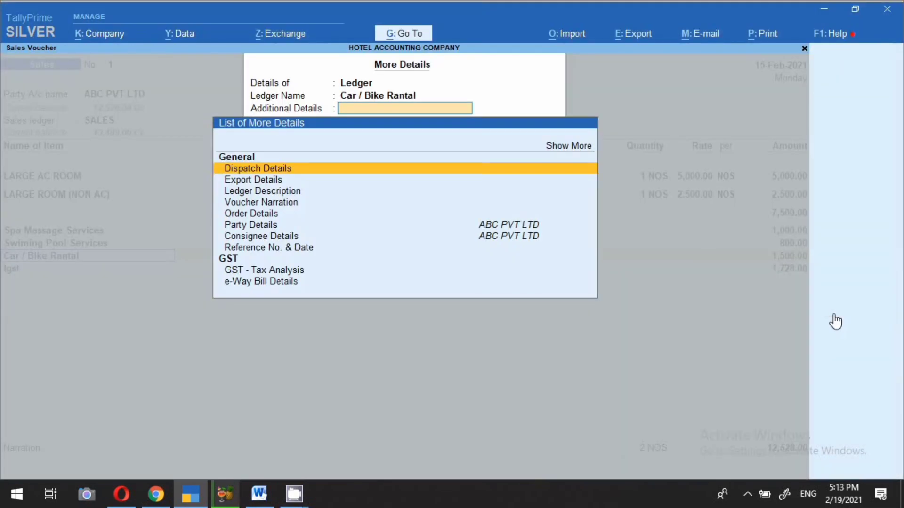
left_click(272, 273)
left_click(272, 272)
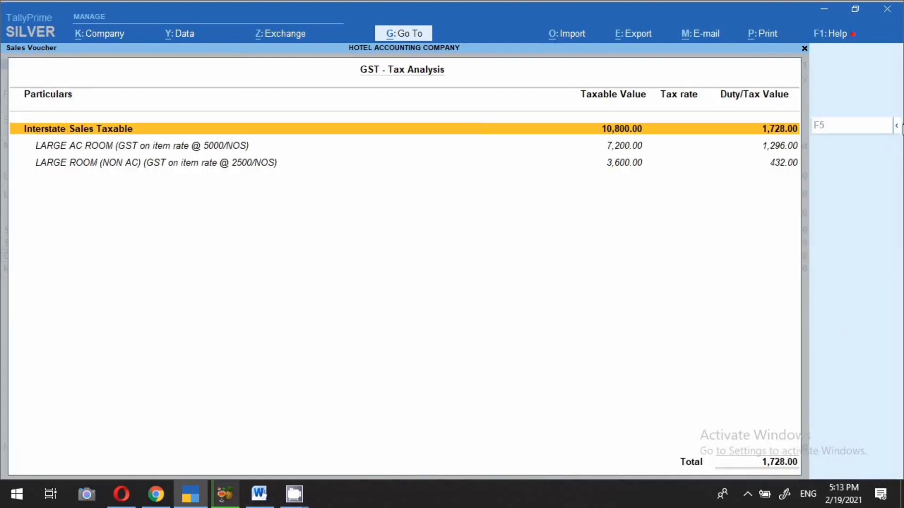
mouse_move(852, 126)
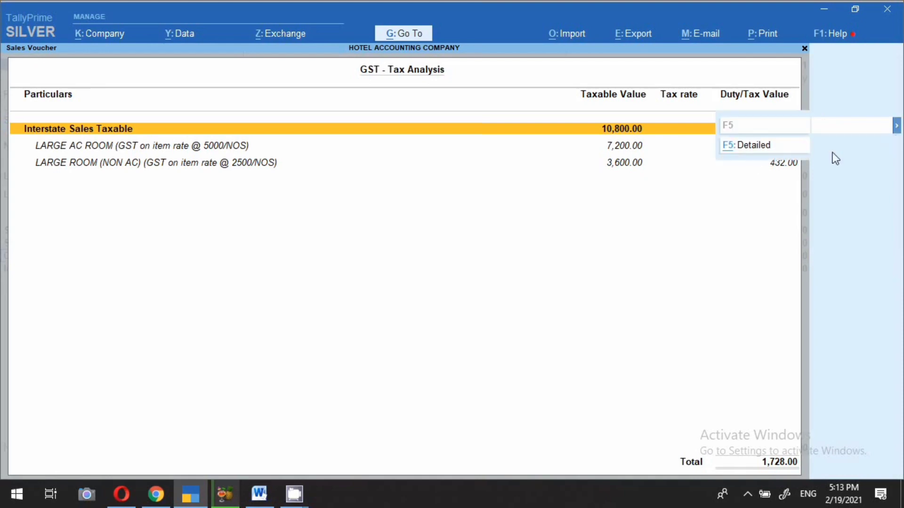
left_click(753, 147)
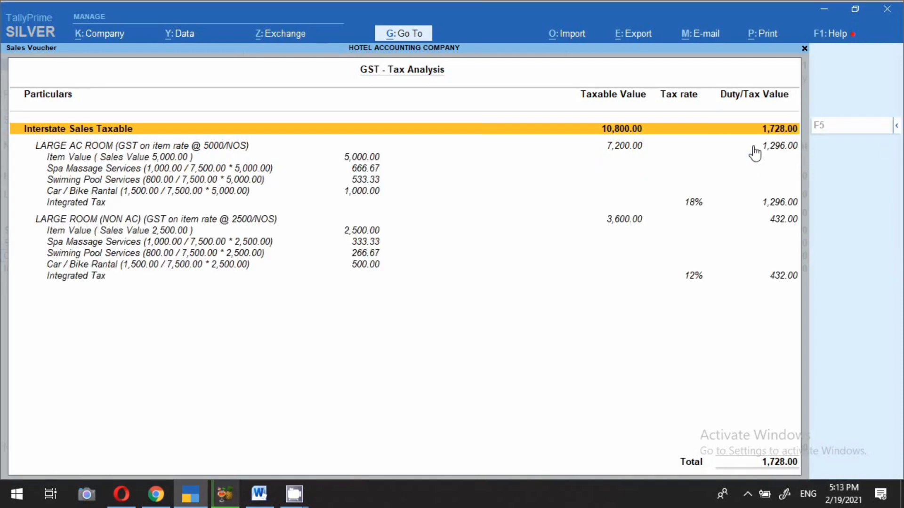
Step: Check the LARGE AC ROOM 5,000.00 breakdown against the slab-rate table in Word
left_click(214, 149)
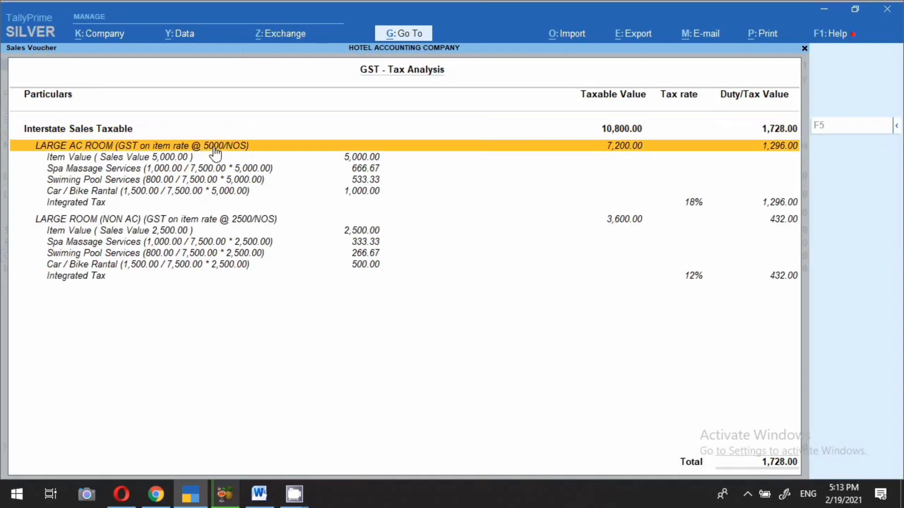
left_click(120, 158)
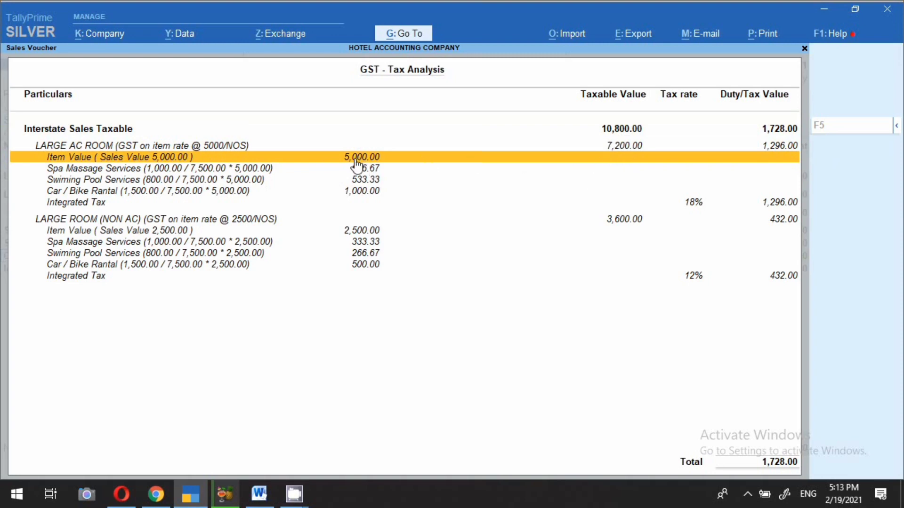
left_click(258, 495)
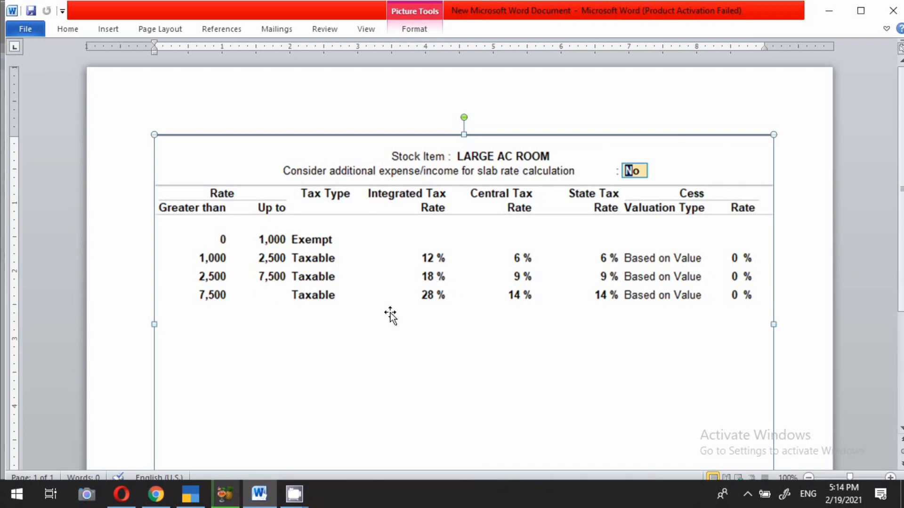
left_click(211, 485)
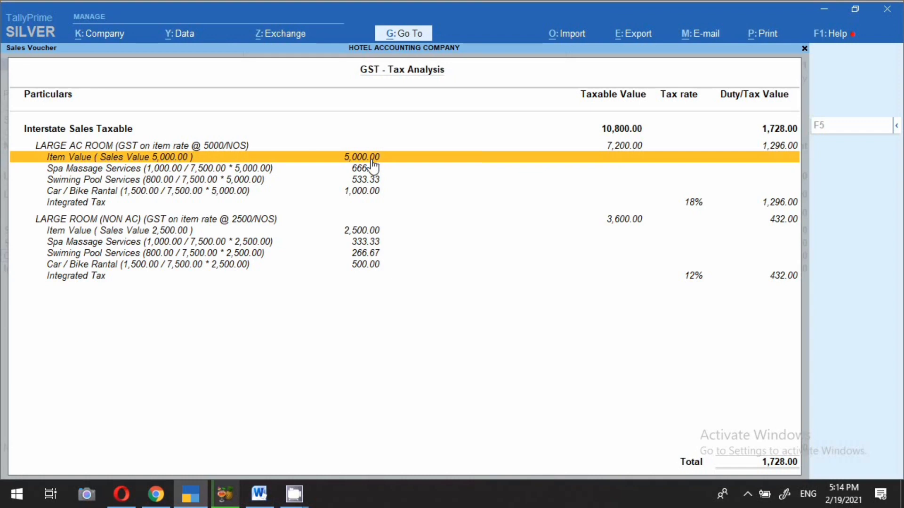
Step: Compare the 18% and 12% IGST lines and LARGE ROOM (NON AC) 2,500.00 with the Word table, then return to voucher No. 1
left_click(692, 204)
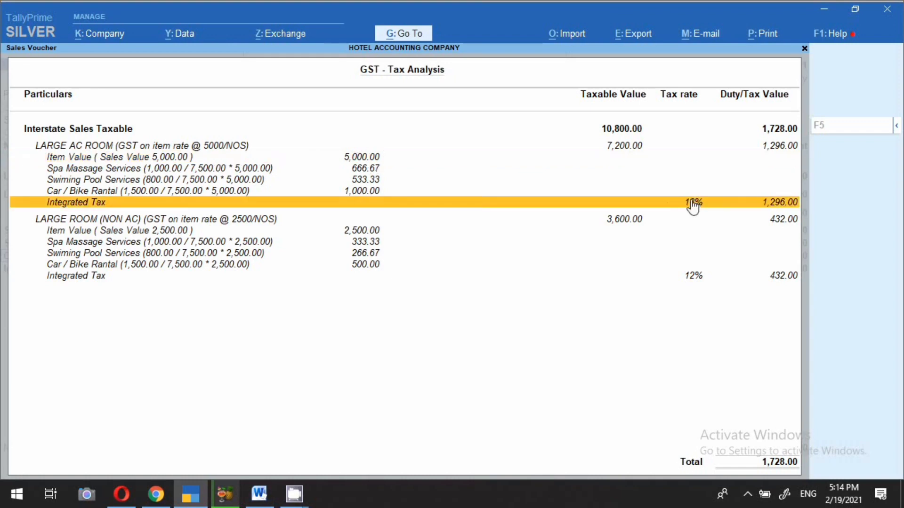
left_click(243, 220)
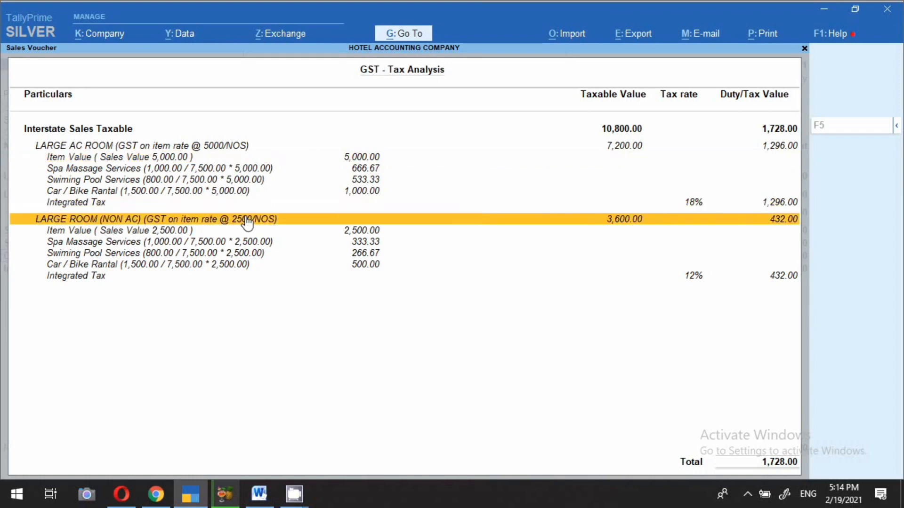
left_click(186, 231)
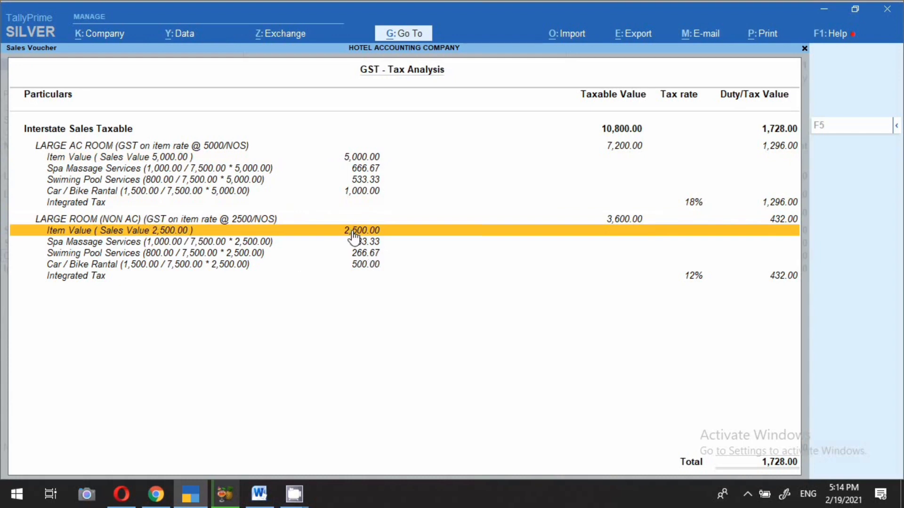
left_click(263, 498)
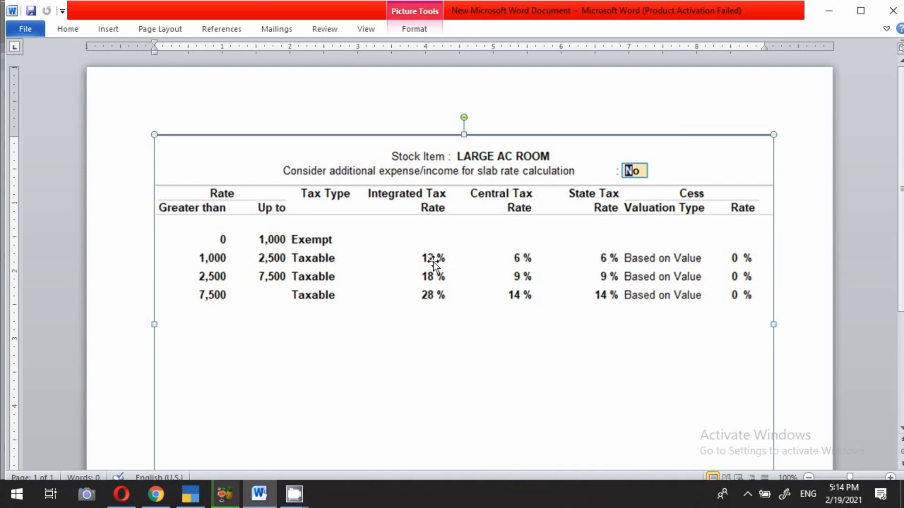
left_click(201, 500)
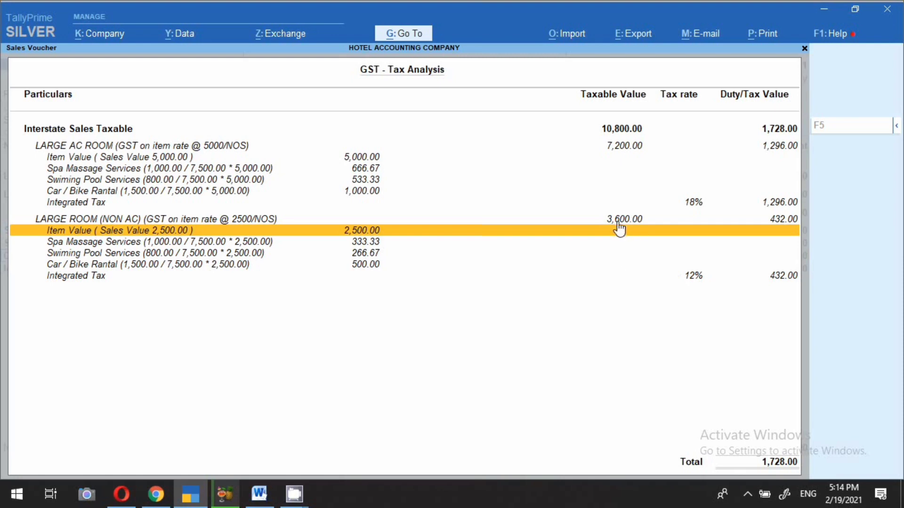
left_click(696, 280)
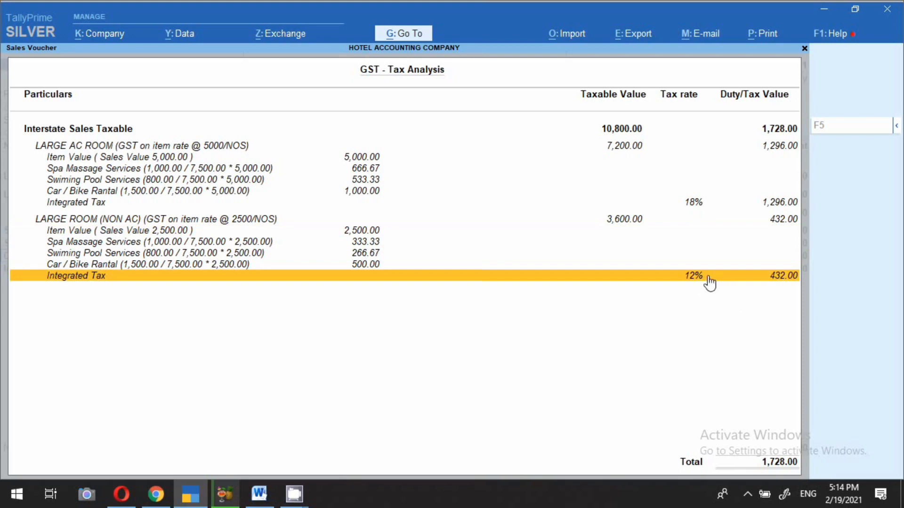
key("Escape")
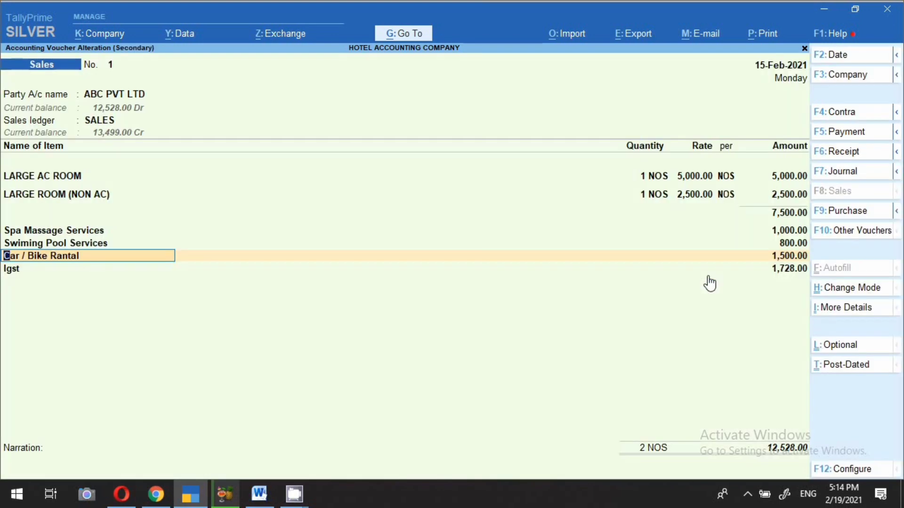
Step: Start sales voucher No. 4 dated 19-Feb-2021 with Cash as the party
key("Escape")
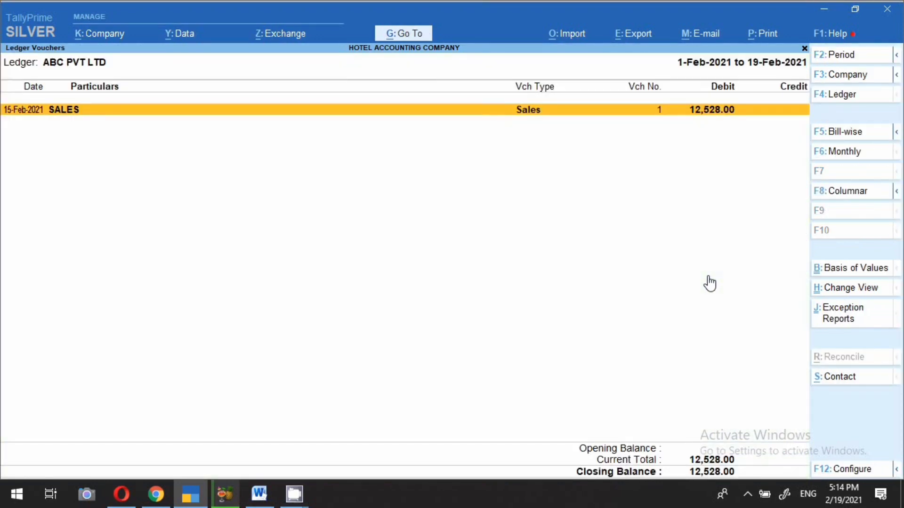
key("alt+a")
key("F2")
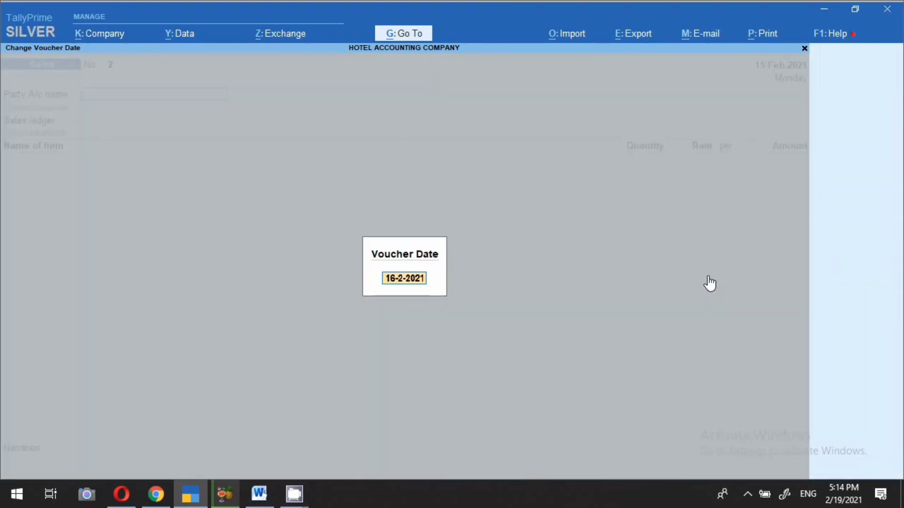
type("19.2")
key("Return")
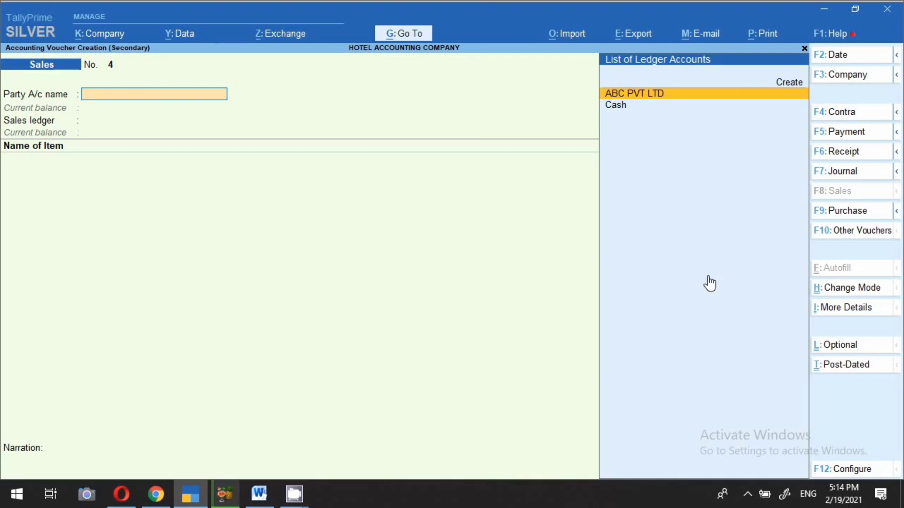
key("Down")
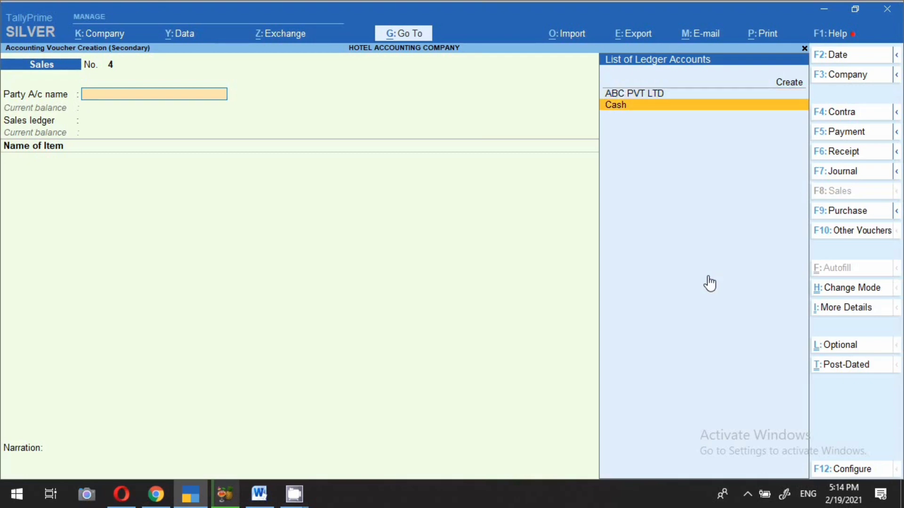
key("Return")
key("Return")
key("Return")
key("Return")
key("Return")
key("Return")
Step: Create the buyer as a new Consumer party with Delhi place of supply and accept the SALES ledger
key("Return")
key("Return")
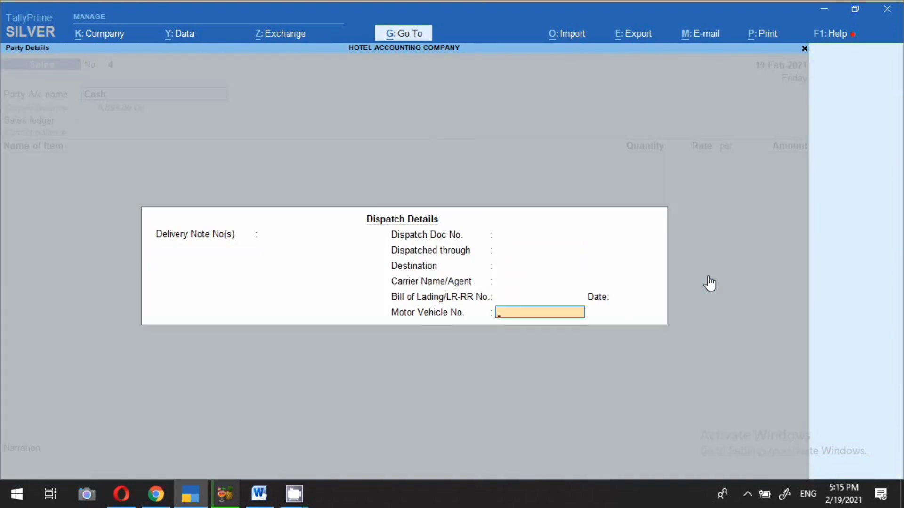
key("Return")
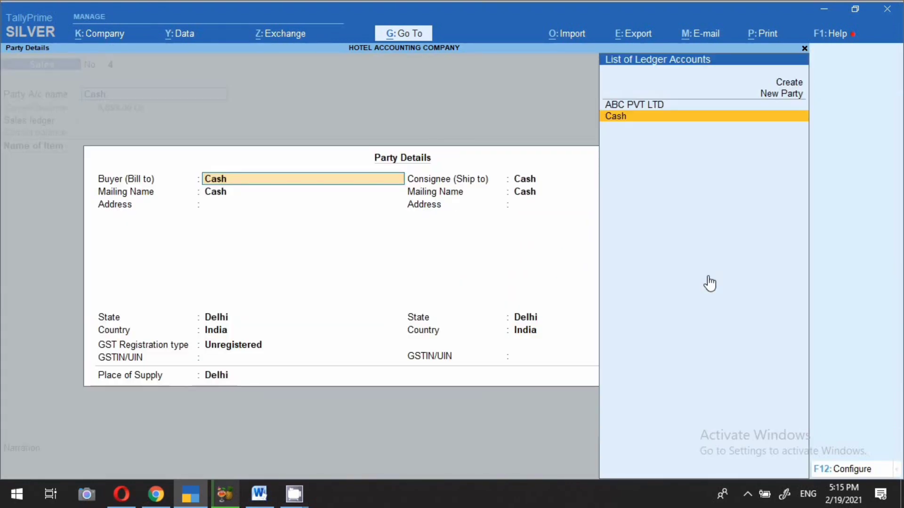
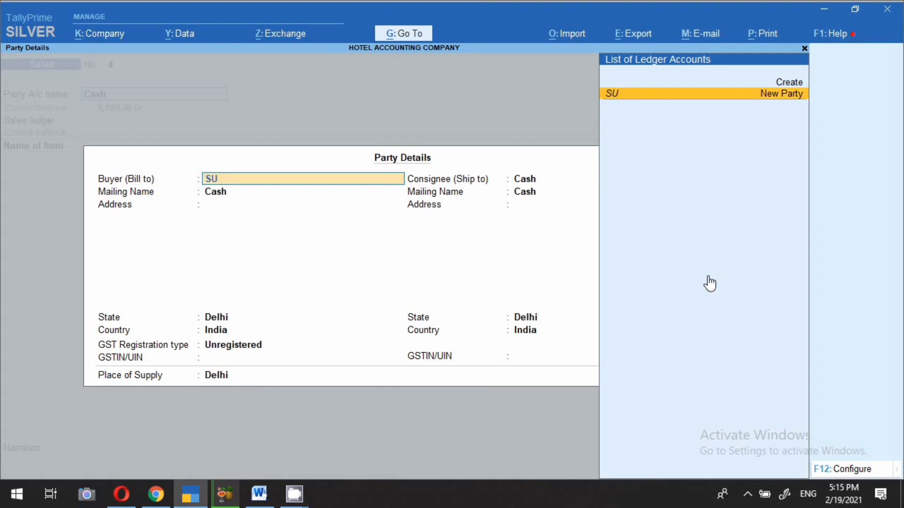
key("Return")
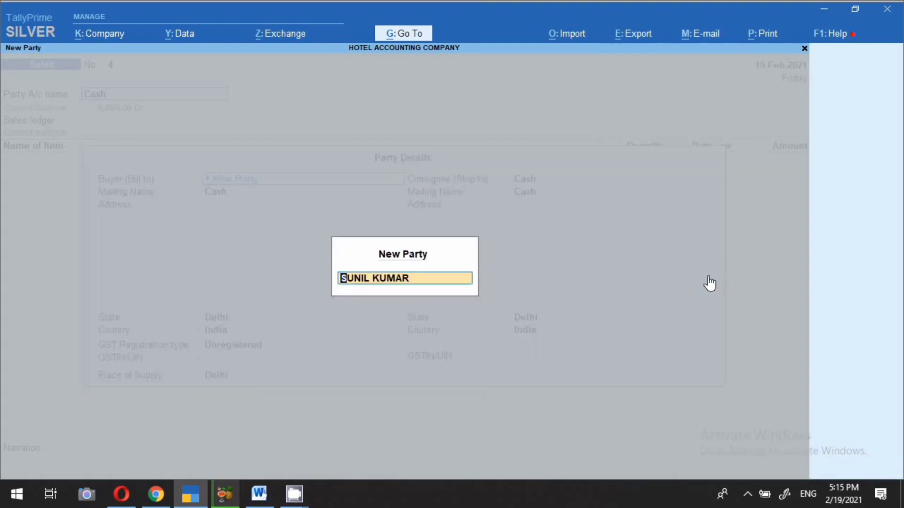
key("Return")
key("Return")
key("Return")
key("Return")
key("Return")
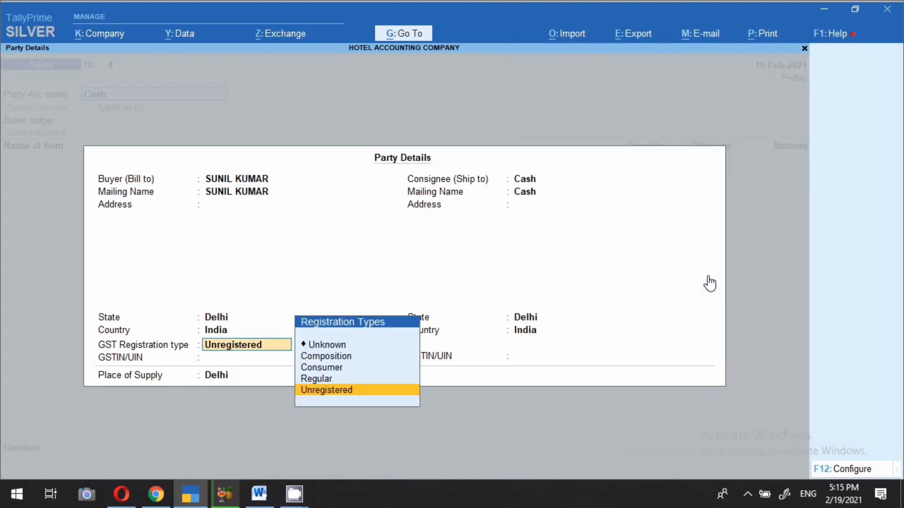
key("Up")
key("Up")
key("Return")
key("Return")
key("Return")
key("Return")
key("Return")
key("Return")
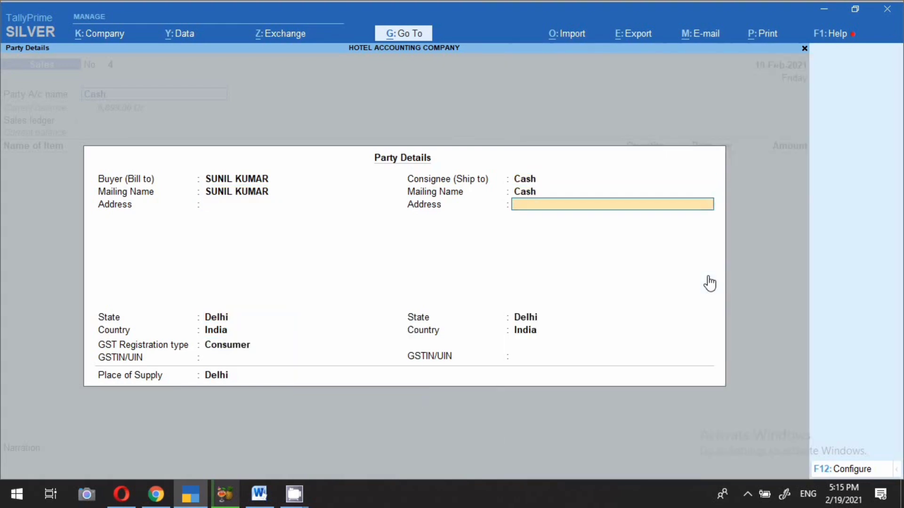
key("Return")
key("Return")
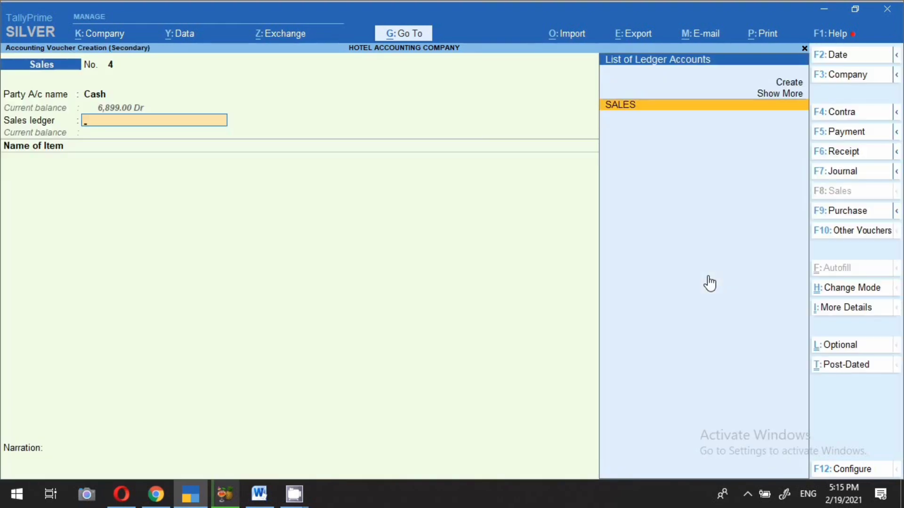
key("Return")
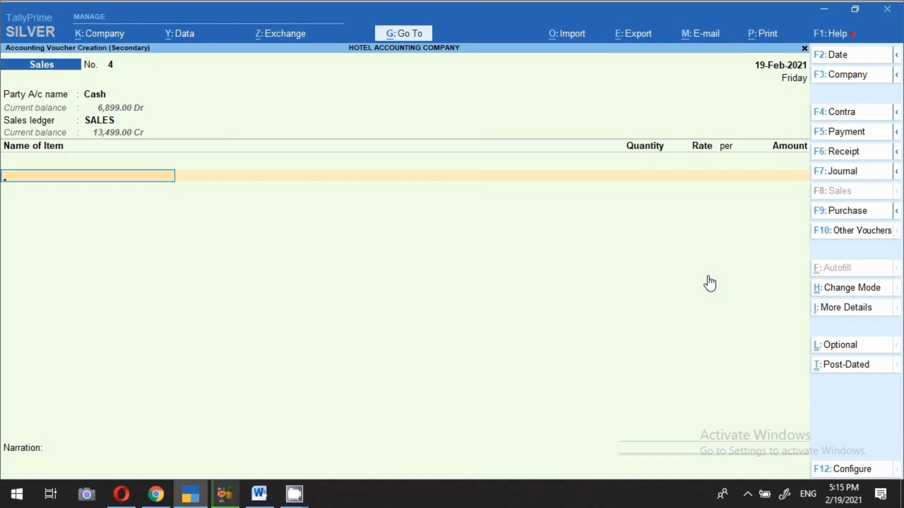
Step: Bill LARGE ROOM (NON AC), described ROOM NO-300, 2 NOS at 2,500.00 for 5,000.00
type("LA")
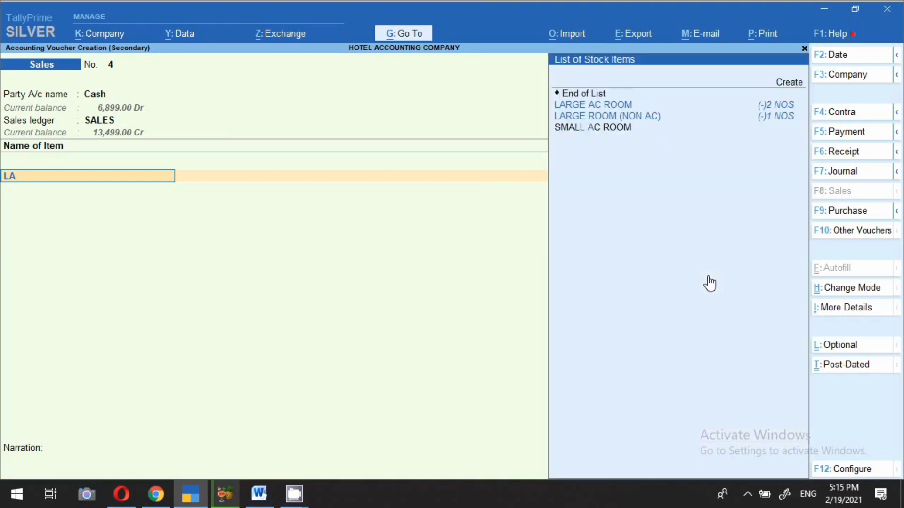
key("Down")
key("Return")
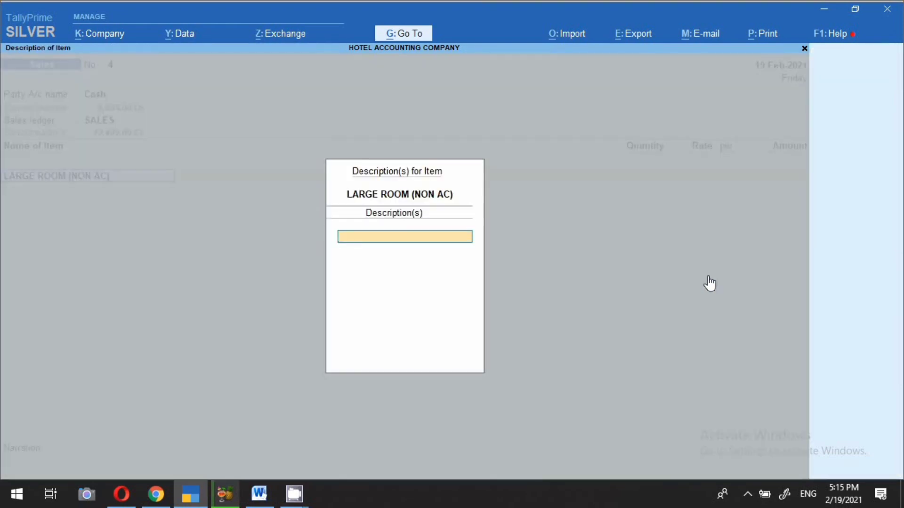
key("Return")
key("BackSpace")
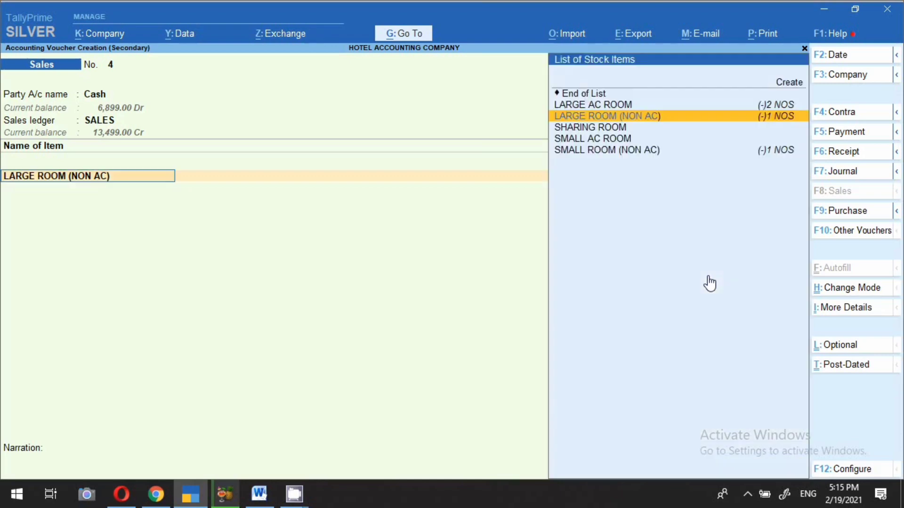
key("Return")
type("OF")
key("BackSpace")
key("BackSpace")
type("ROOM N")
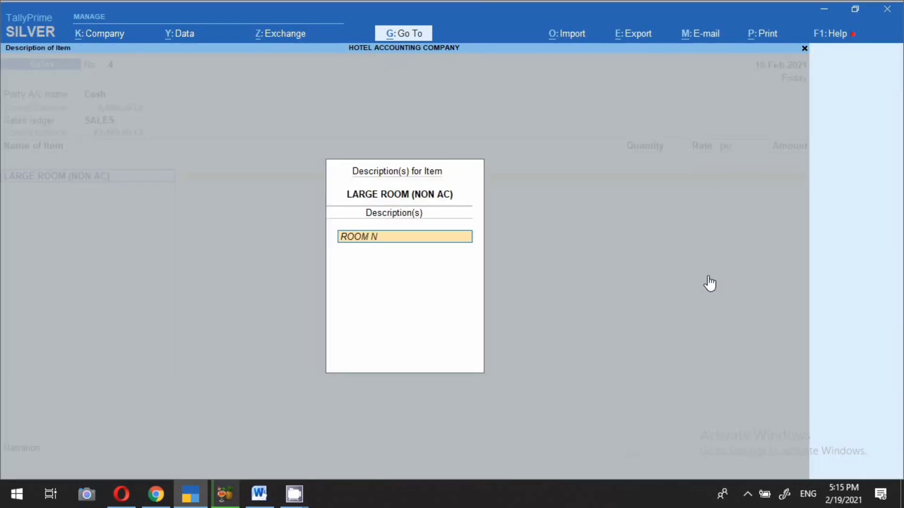
type("O-300")
key("Return")
key("Return")
type("2")
key("Return")
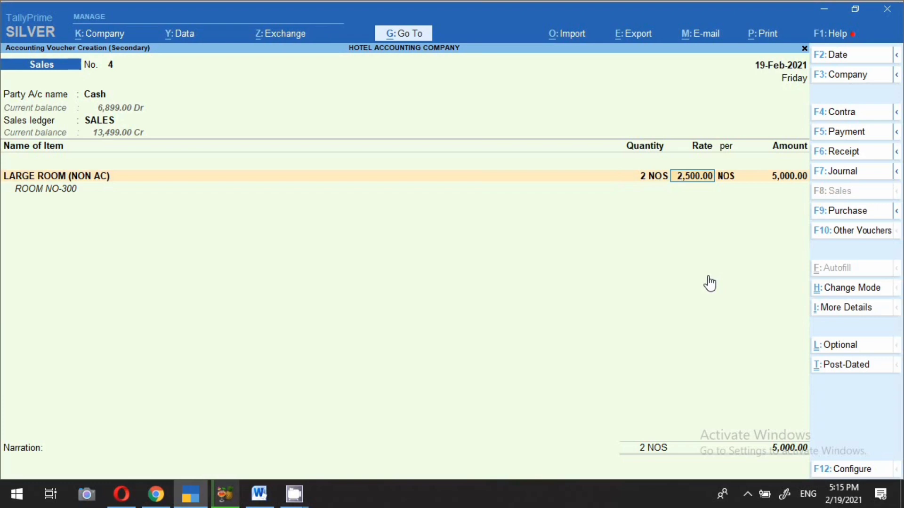
key("Return")
key("Return")
key("Return")
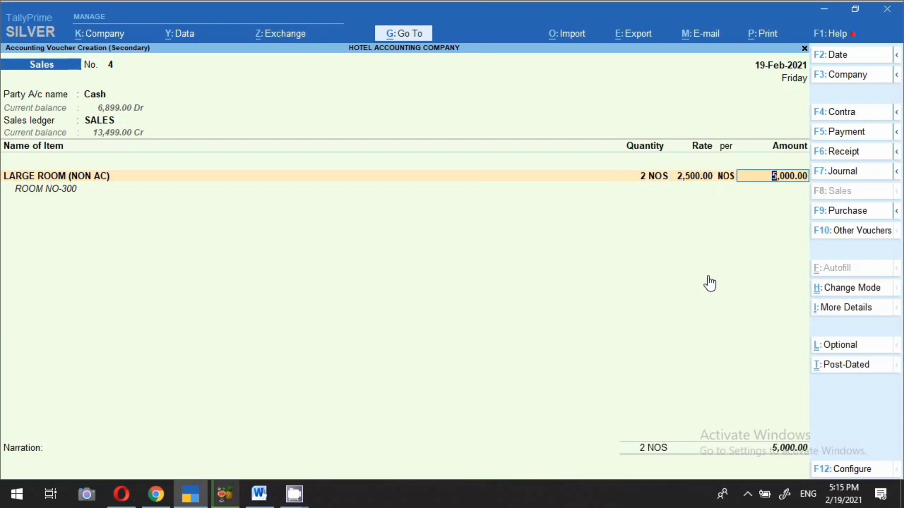
key("Return")
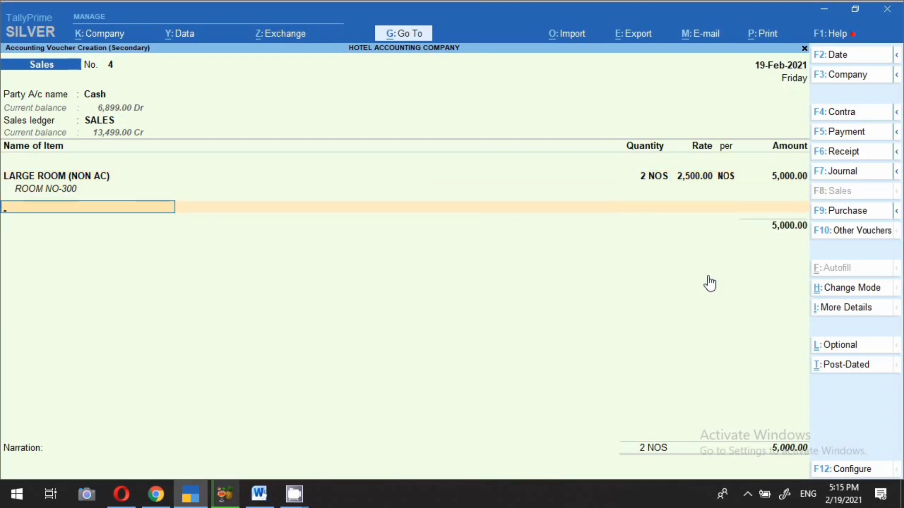
key("Return")
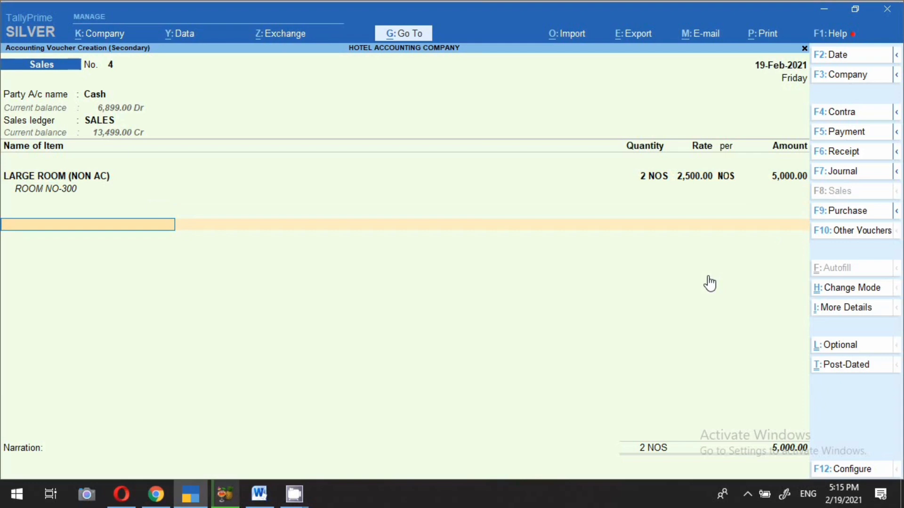
Step: Add ledger lines Pick-Up/ Drop-Off Services 500.00 and Romantic Package 3,000.00
type("SA")
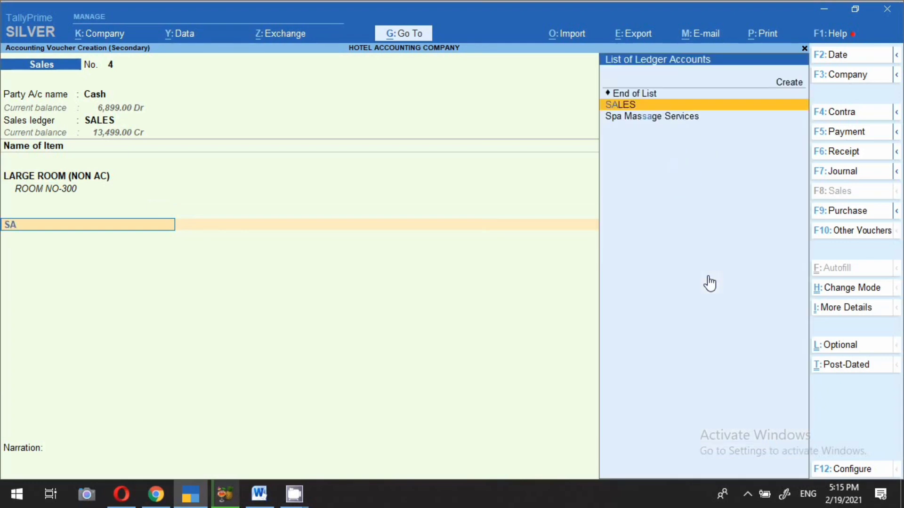
key("BackSpace")
key("Up")
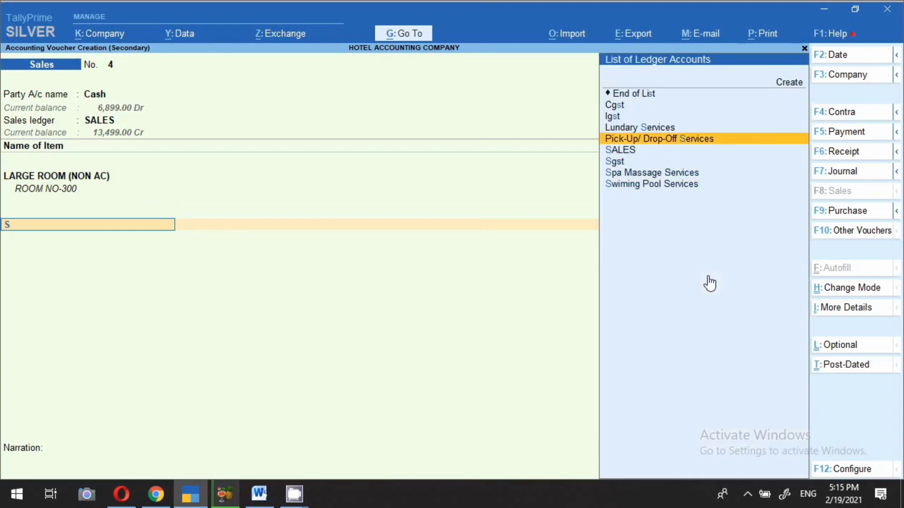
key("Return")
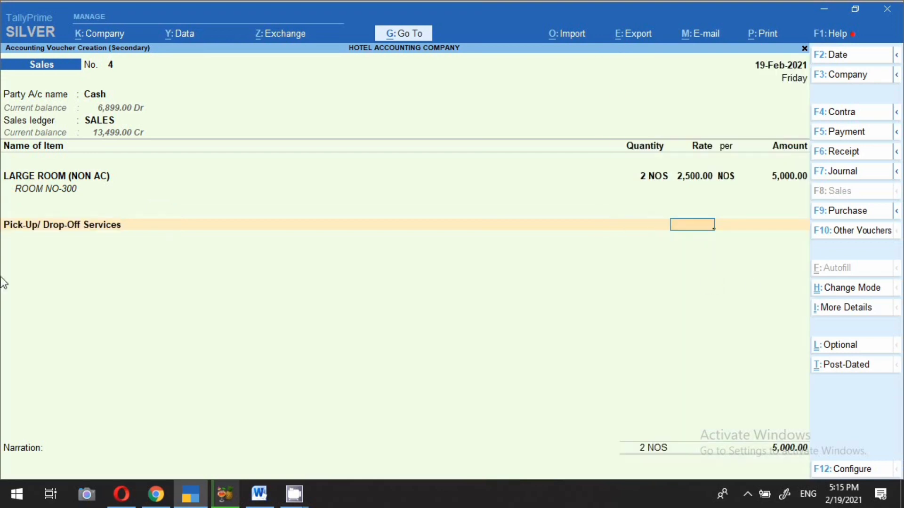
key("Return")
type("500")
key("Return")
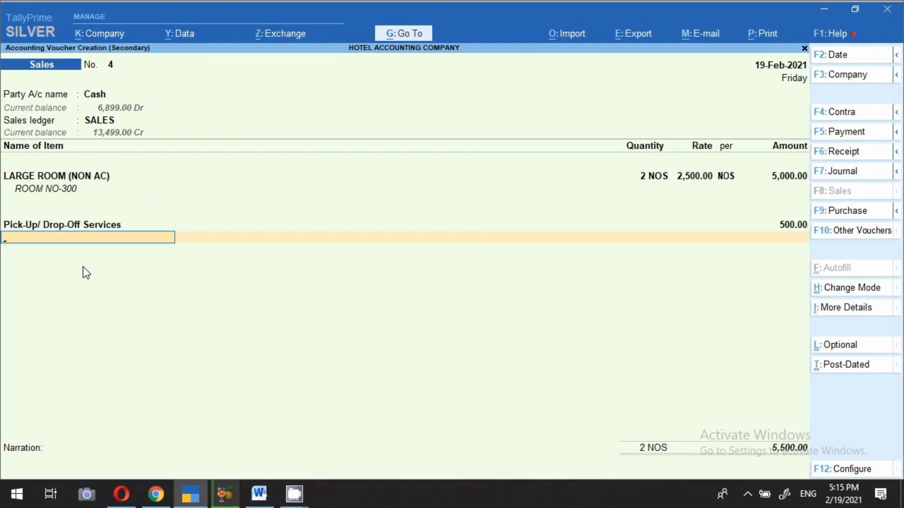
type("P")
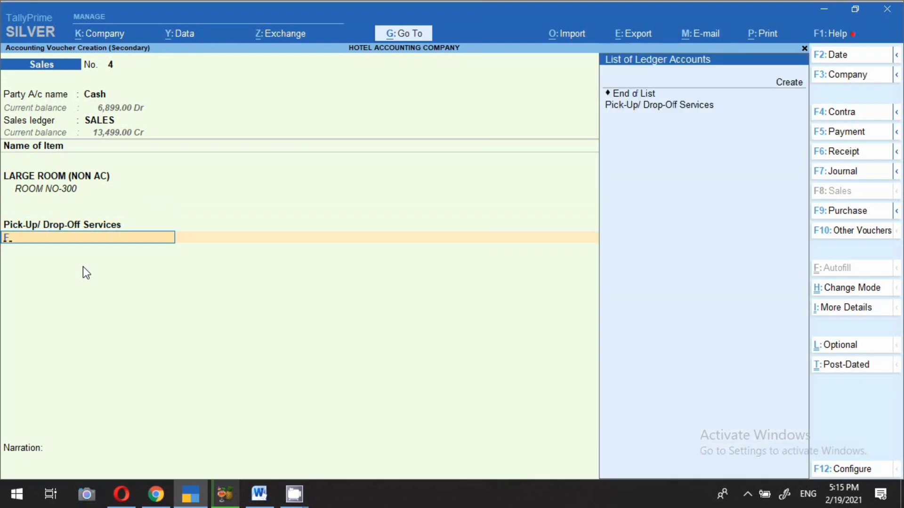
key("BackSpace")
key("Down")
key("Down")
key("Down")
key("Down")
key("Down")
key("Down")
key("Down")
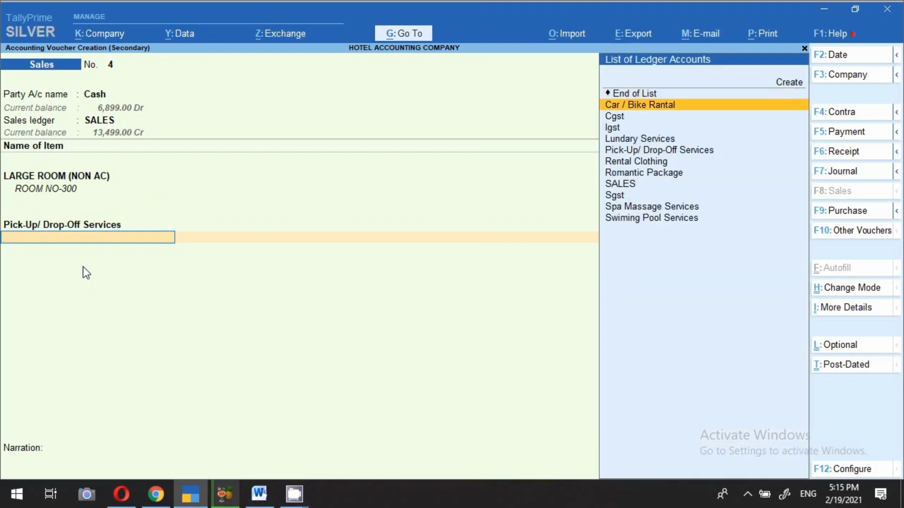
key("Return")
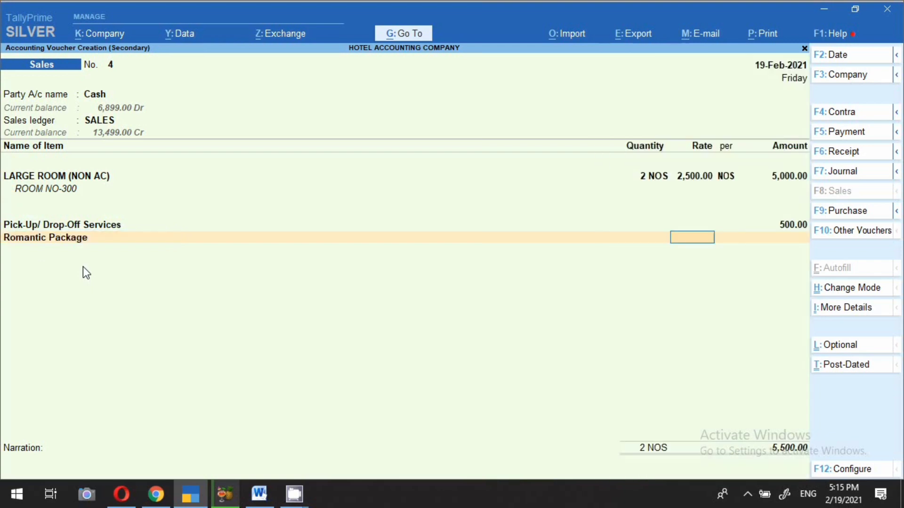
key("Return")
type("3000")
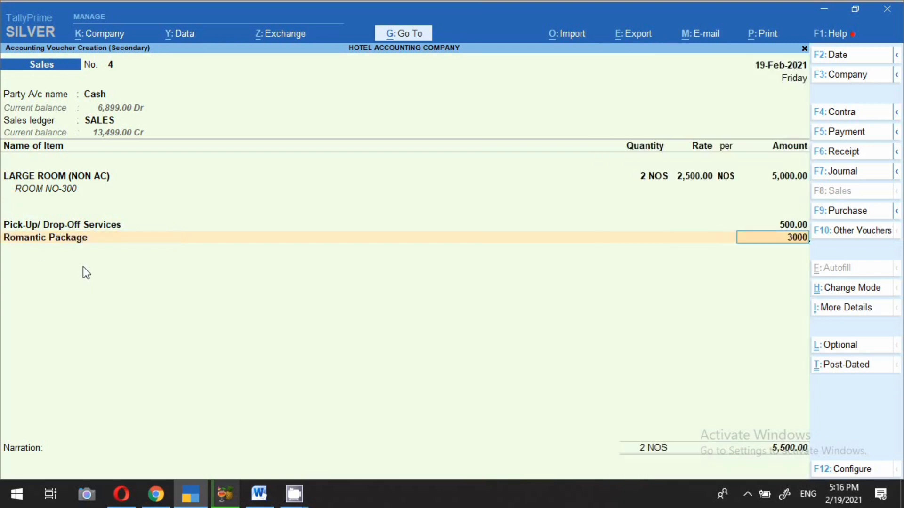
key("Return")
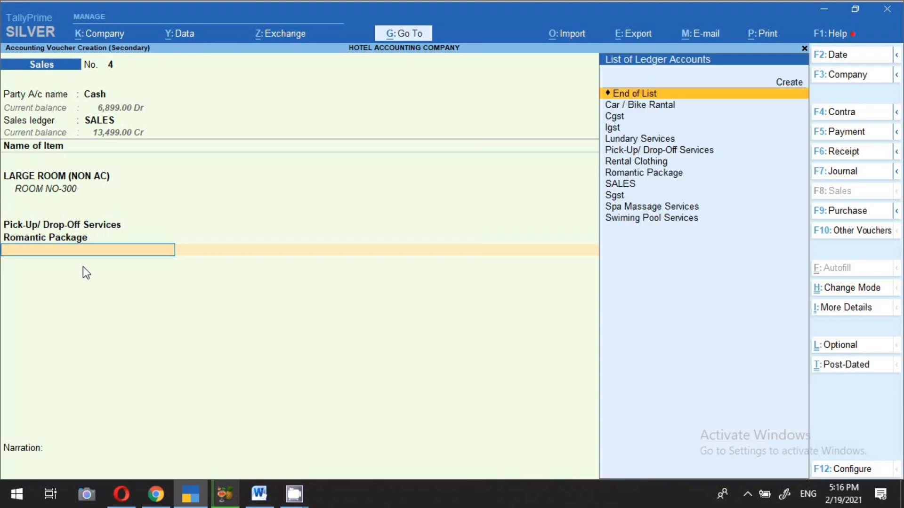
Step: Add Rental Clothing 3,500.00 plus Cgst and Sgst lines, bringing the total to 13,440.00
key("Down")
key("Down")
key("Down")
key("Down")
key("Down")
key("Down")
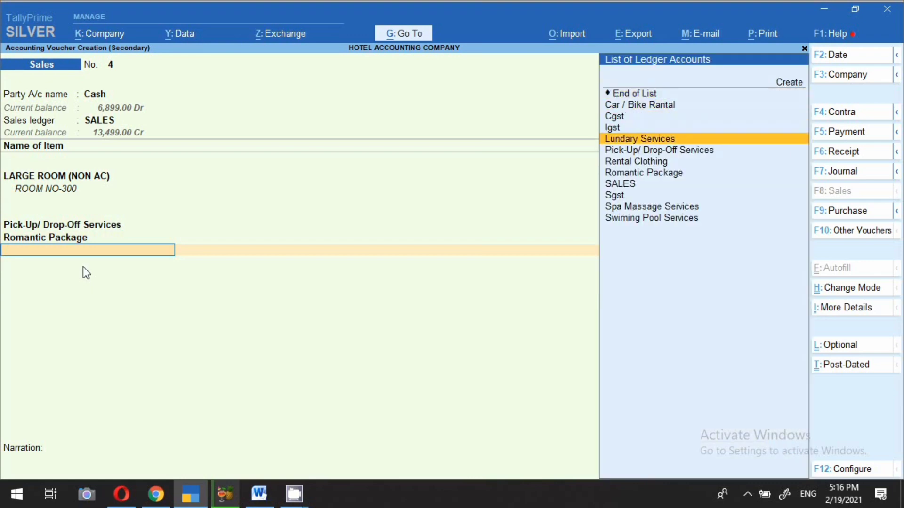
key("Return")
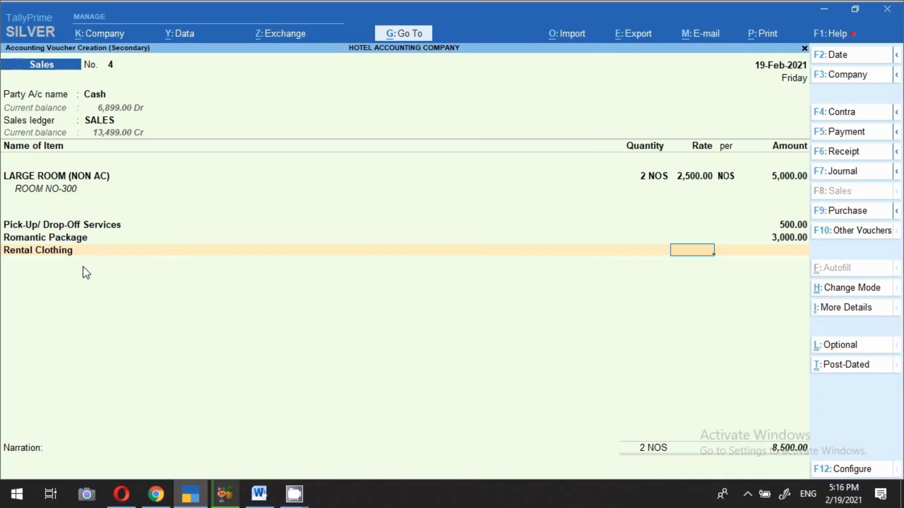
key("Return")
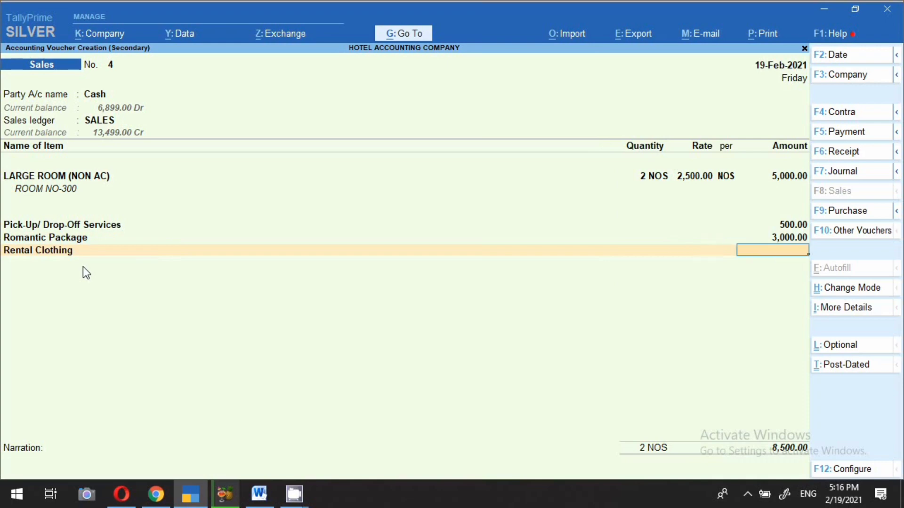
type("3500")
key("Return")
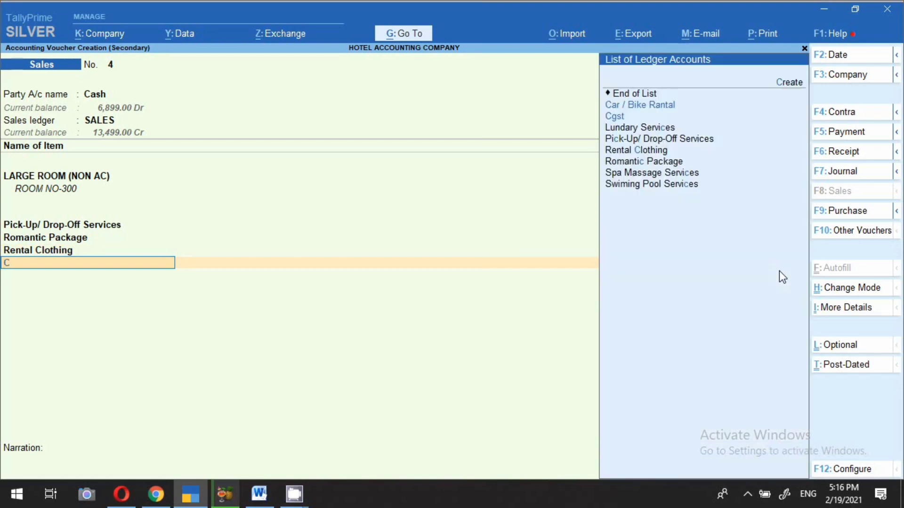
type("cgst")
key("Return")
type("sgst")
key("Return")
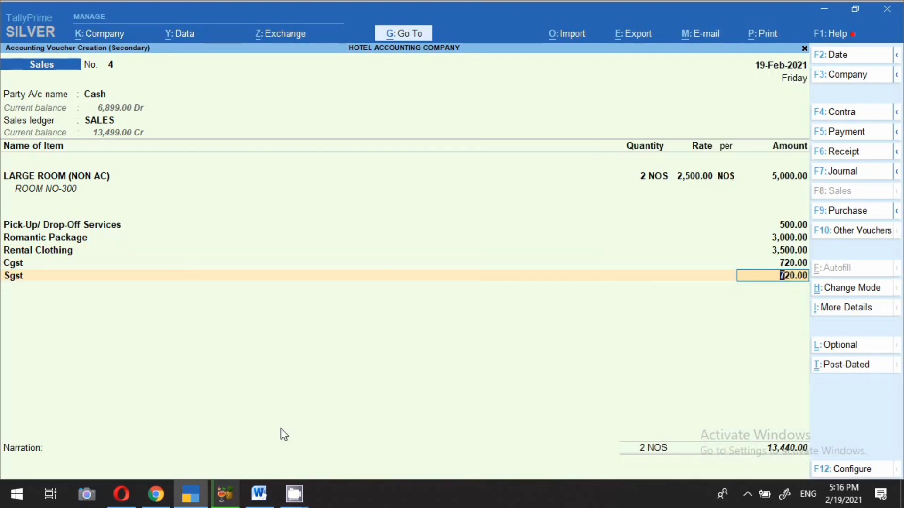
Step: Preview voucher No. 4's tax invoice for ₹13,440.00 with 720.00 central and state tax, then close it
left_click(759, 34)
left_click(779, 78)
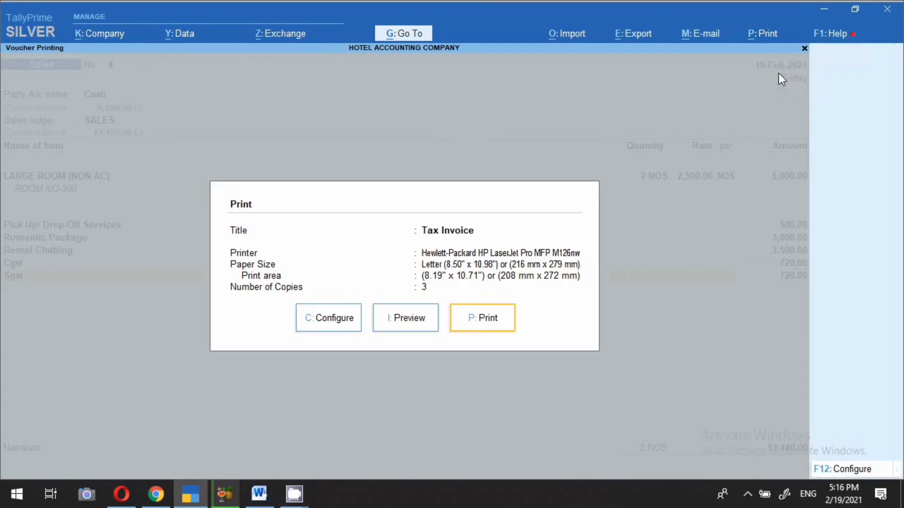
left_click(397, 325)
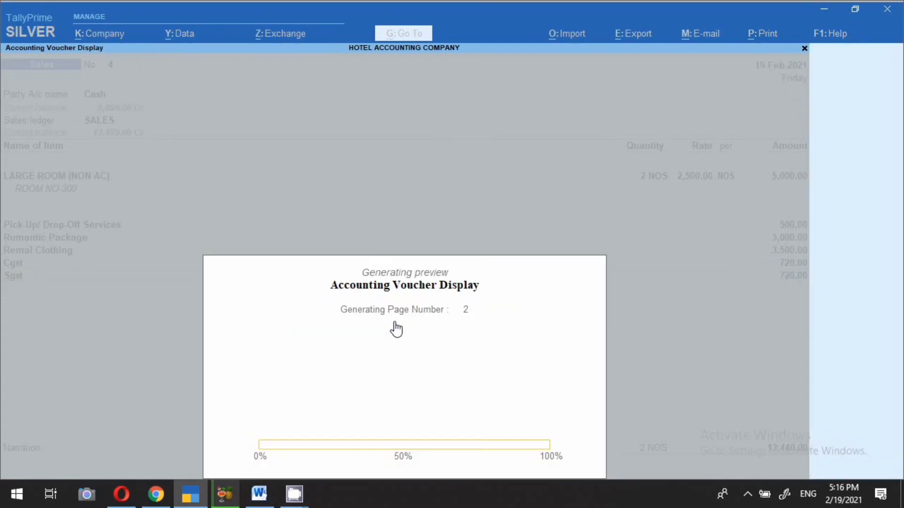
left_click(397, 328)
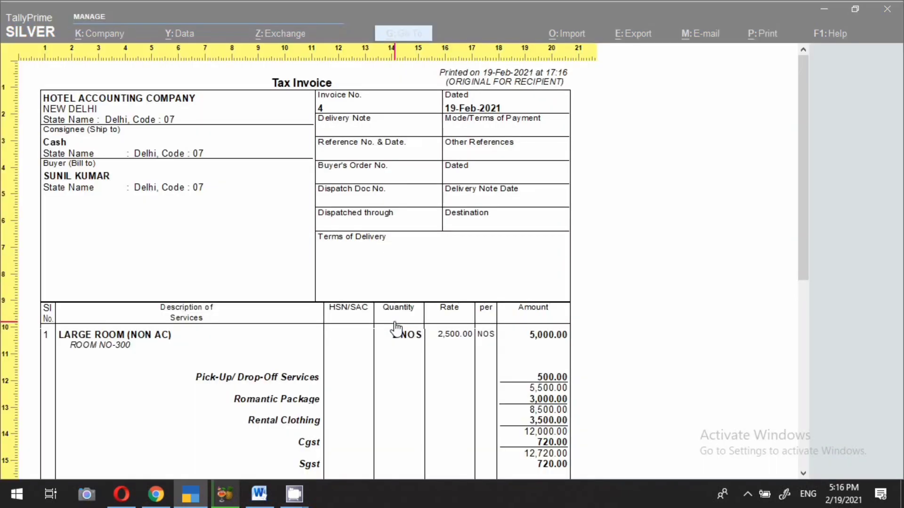
scroll(280, 306, "down", 1)
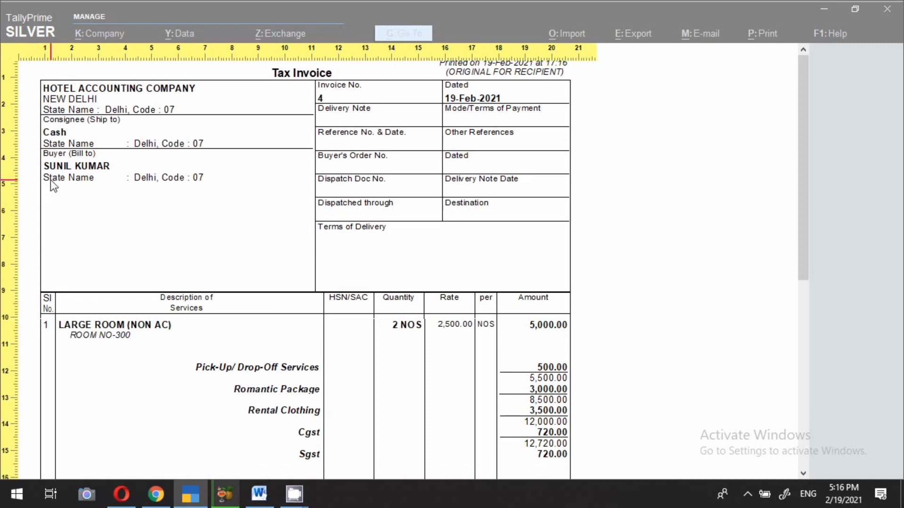
scroll(194, 325, "down", 4)
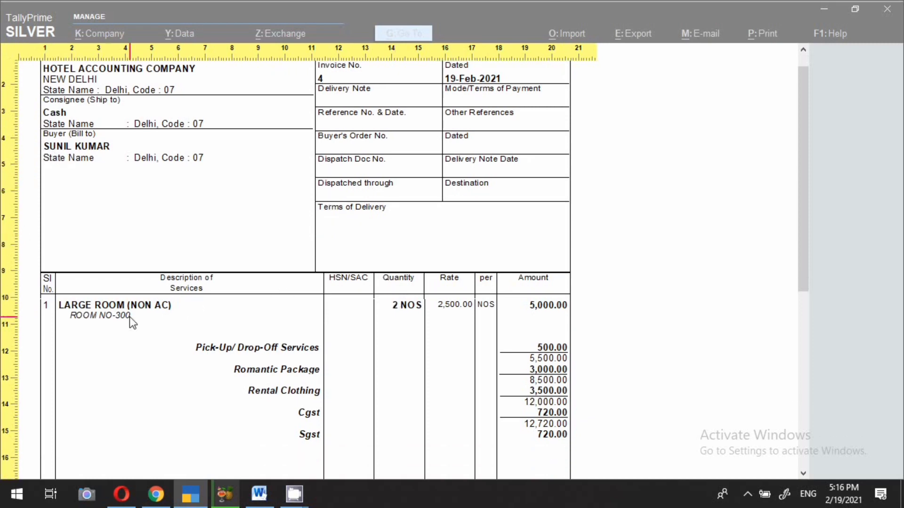
scroll(122, 304, "down", 2)
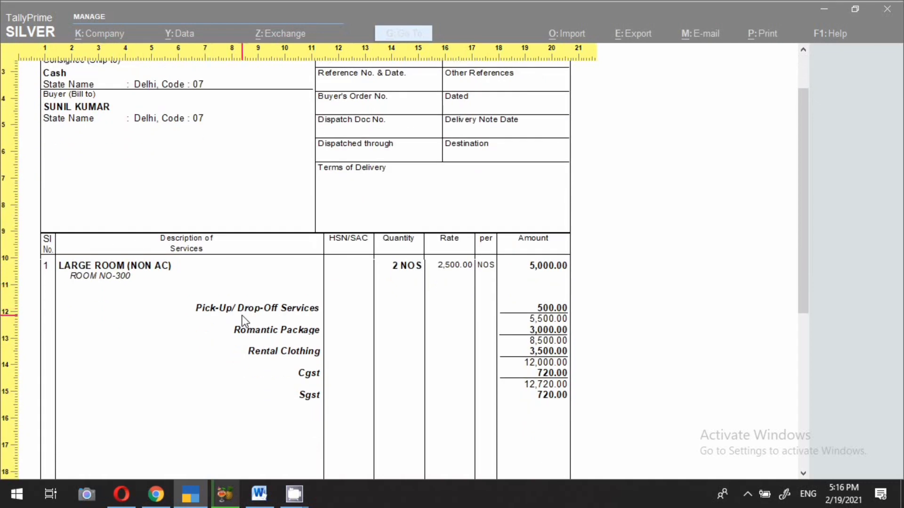
scroll(320, 313, "down", 1)
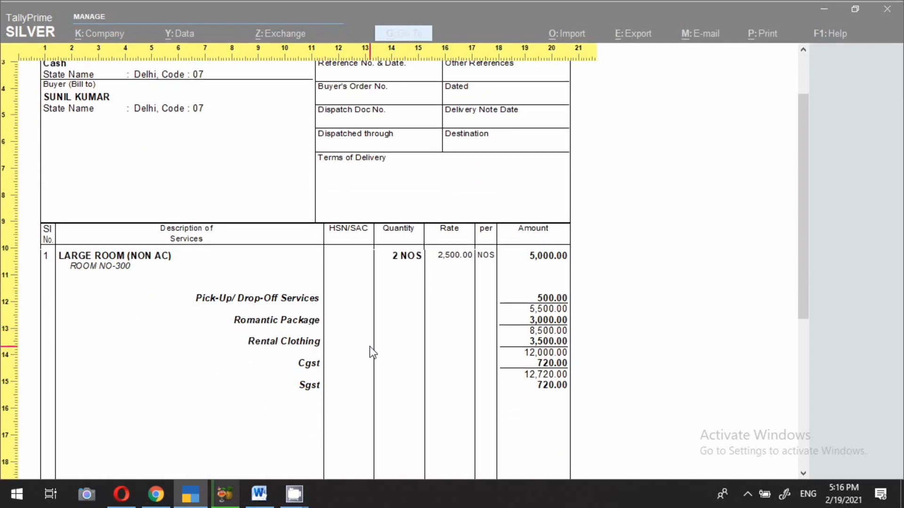
scroll(363, 363, "down", 2)
scroll(346, 357, "down", 15)
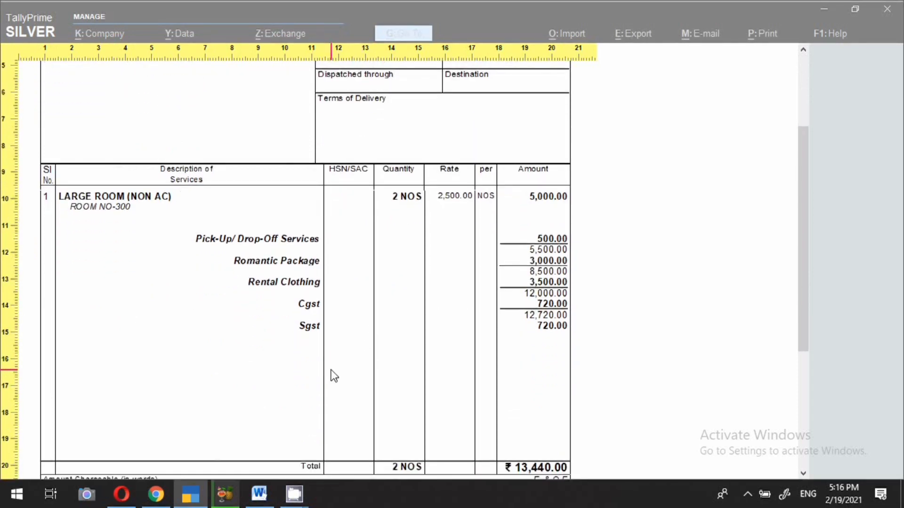
scroll(334, 375, "down", 3)
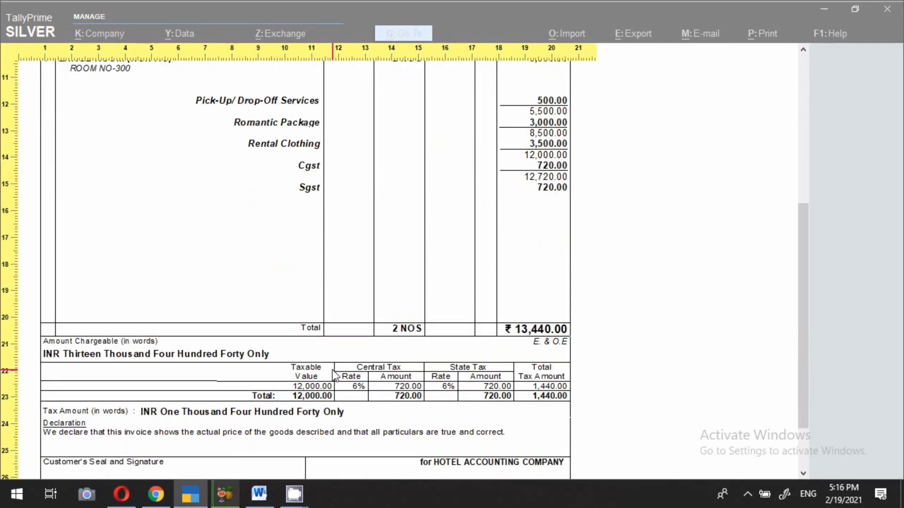
key("Escape")
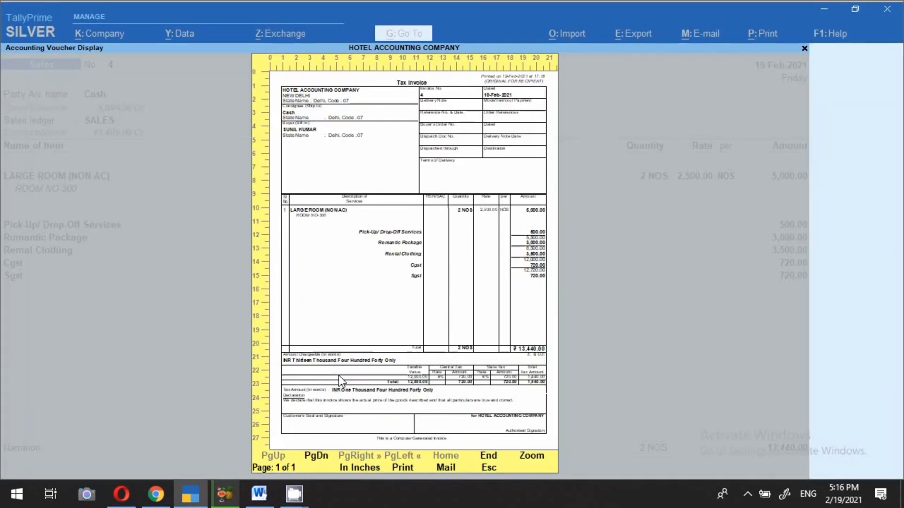
key("Escape")
key("Escape")
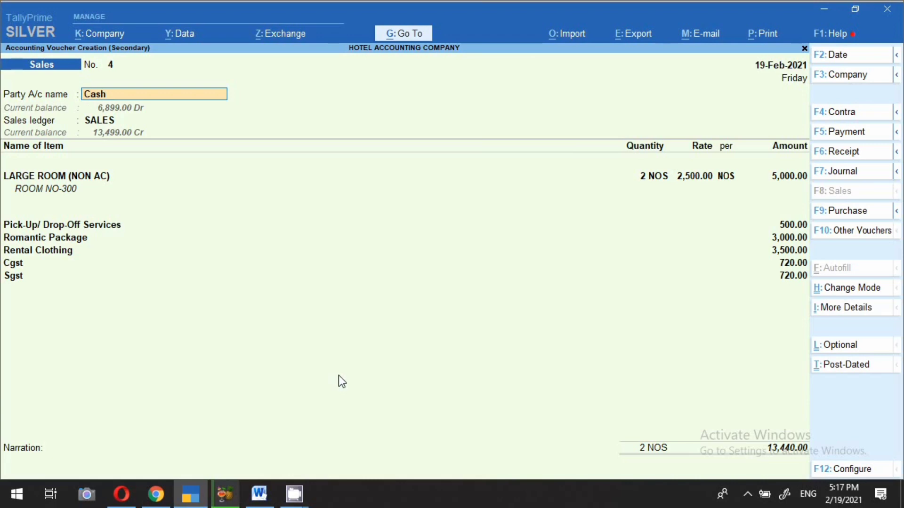
Step: Review voucher 4's detailed GST Tax Analysis: 12,000.00 taxable, 6% central and state tax 720.00 each
key("ctrl+i")
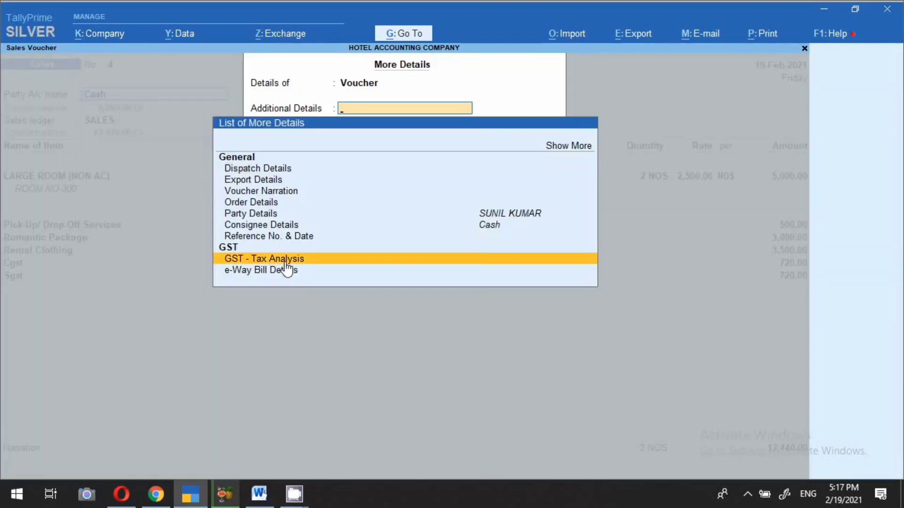
left_click(285, 261)
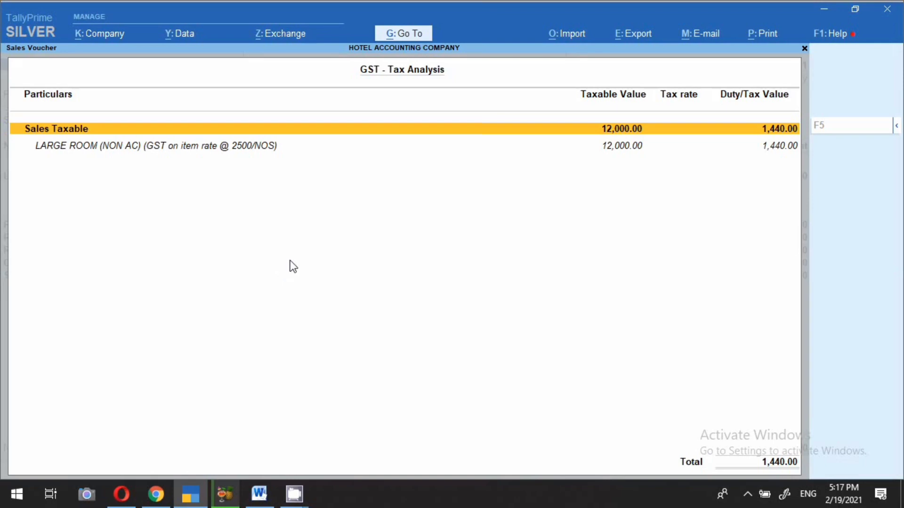
left_click(897, 133)
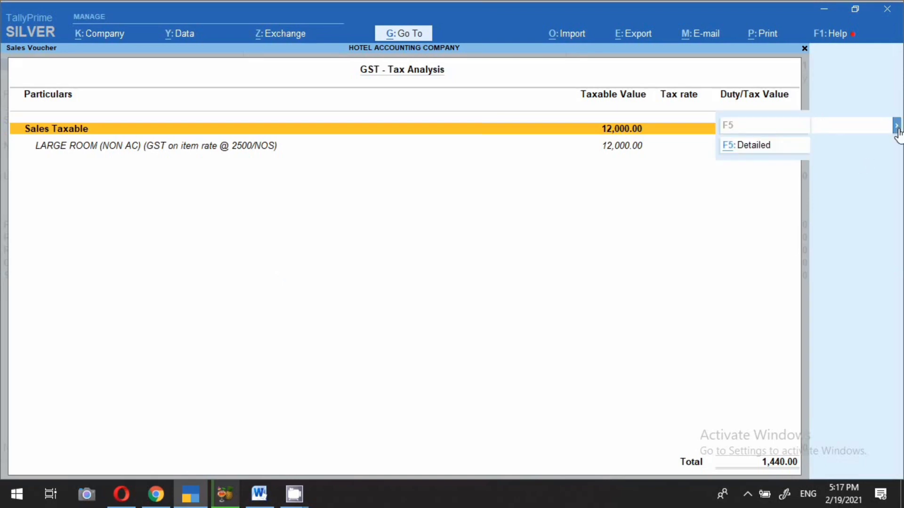
left_click(759, 150)
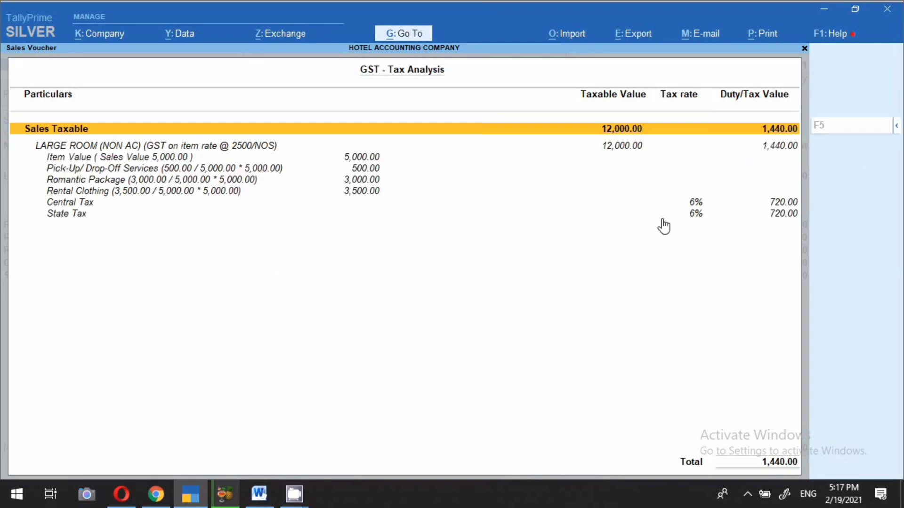
key("Down")
key("Down")
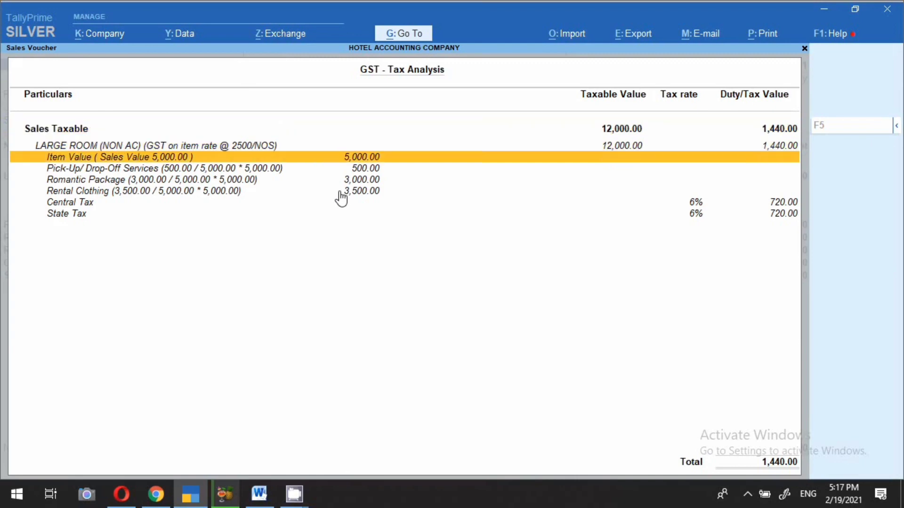
key("Escape")
key("Escape")
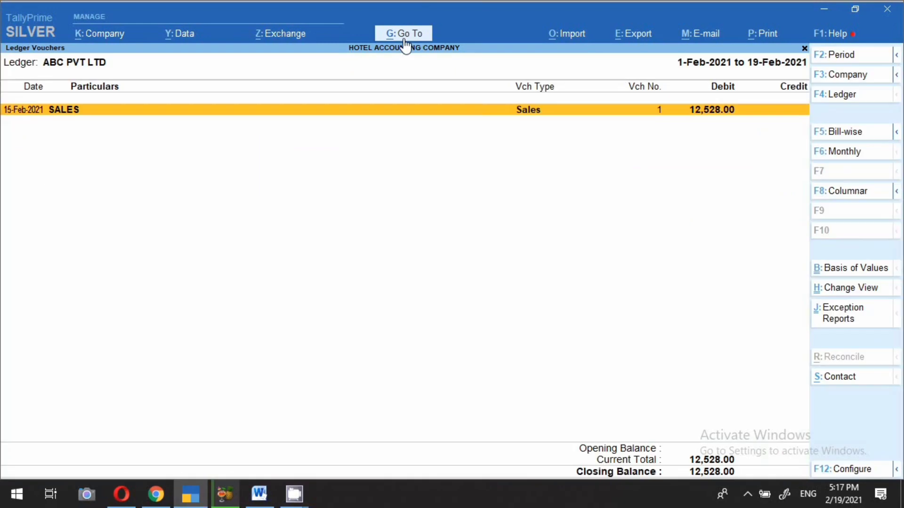
Step: Open the Balance Sheet and inspect Current Liabilities' Duties & Taxes (Cgst, Igst, Sgst)
left_click(405, 46)
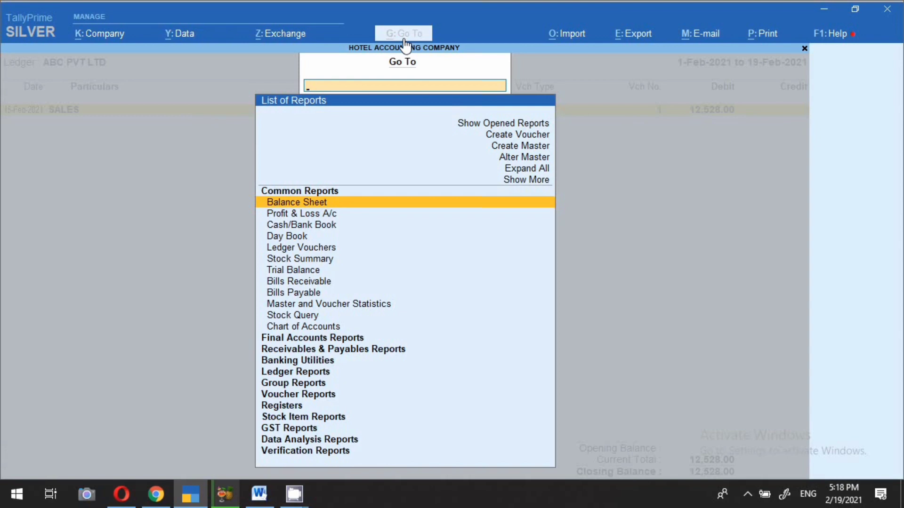
key("Return")
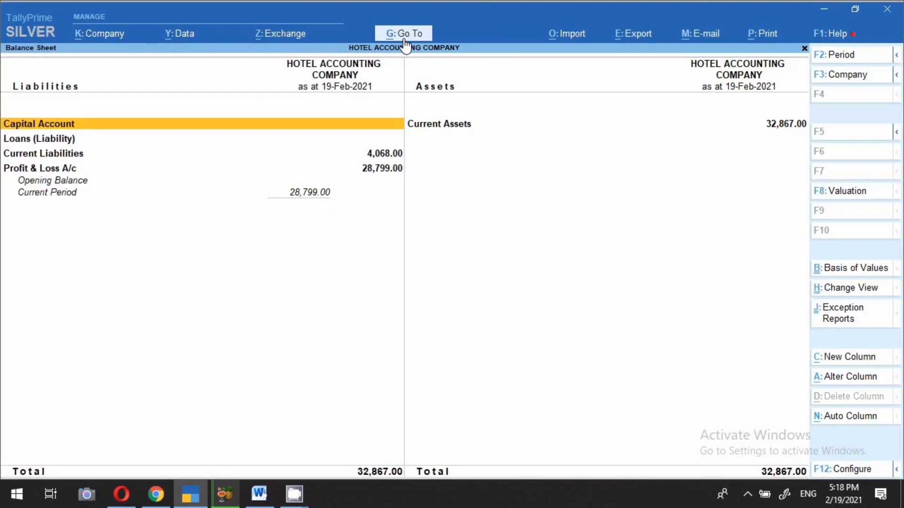
key("Down")
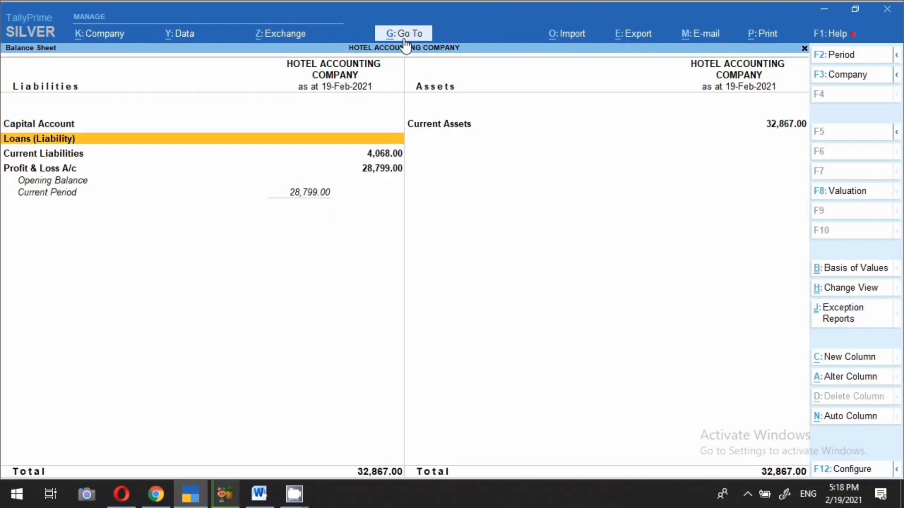
key("Down")
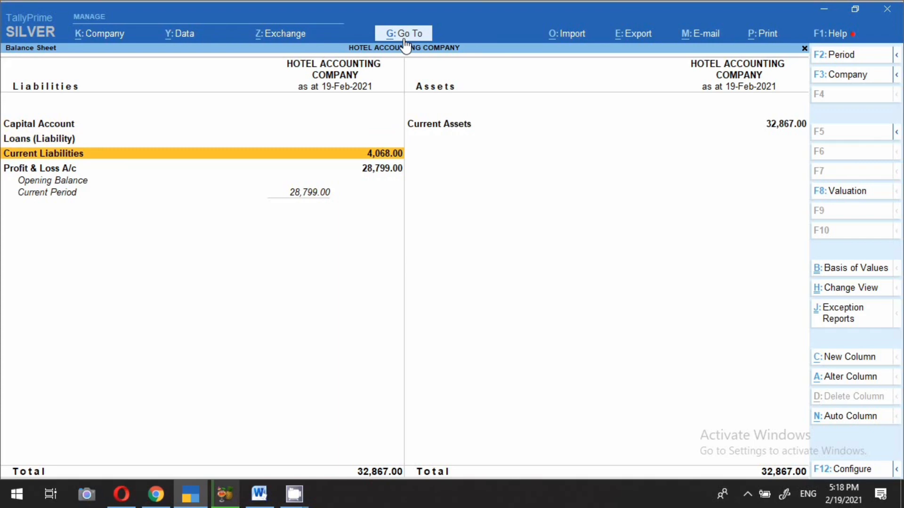
key("Return")
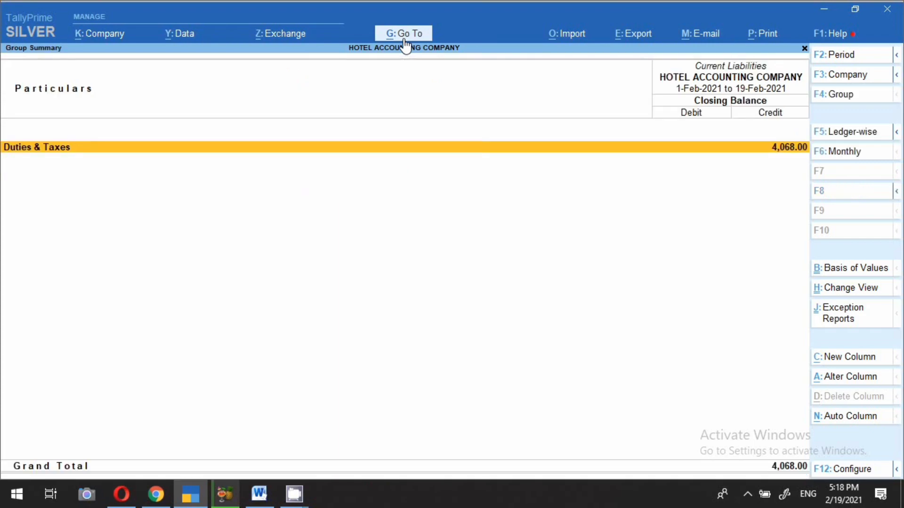
key("Return")
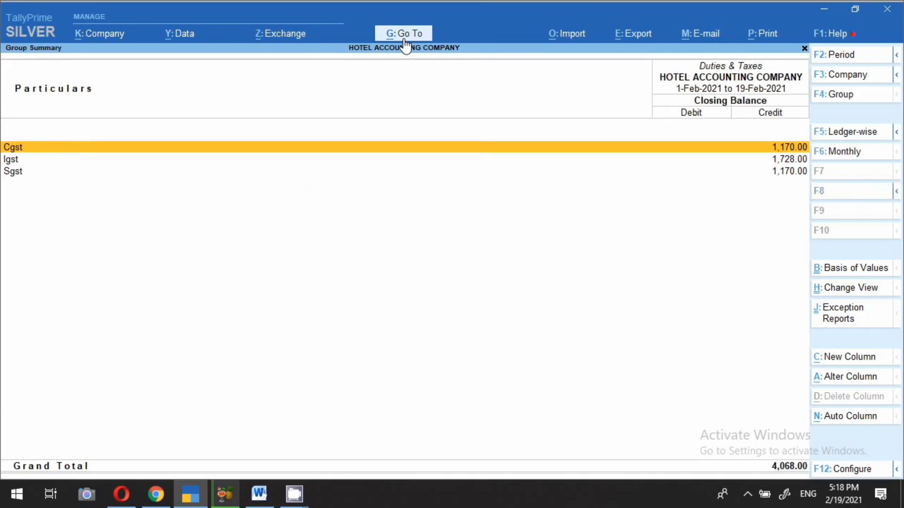
key("Down")
key("Down")
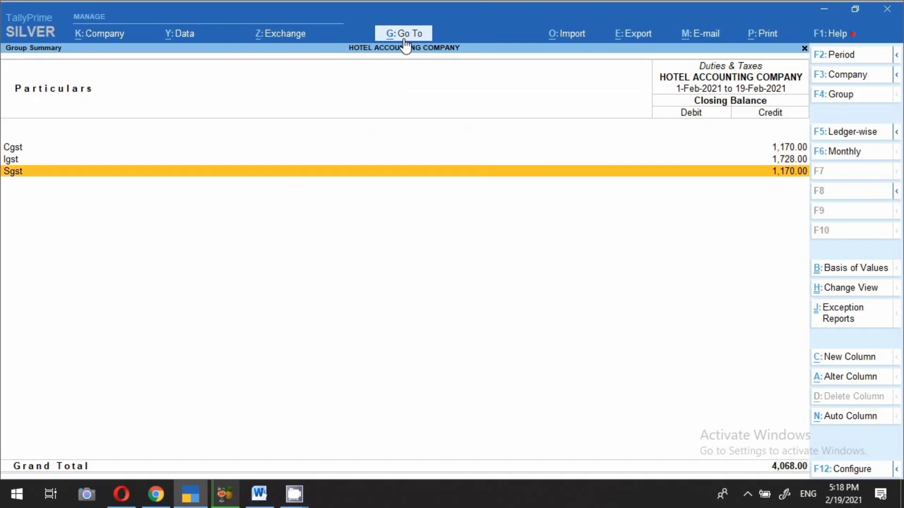
key("Up")
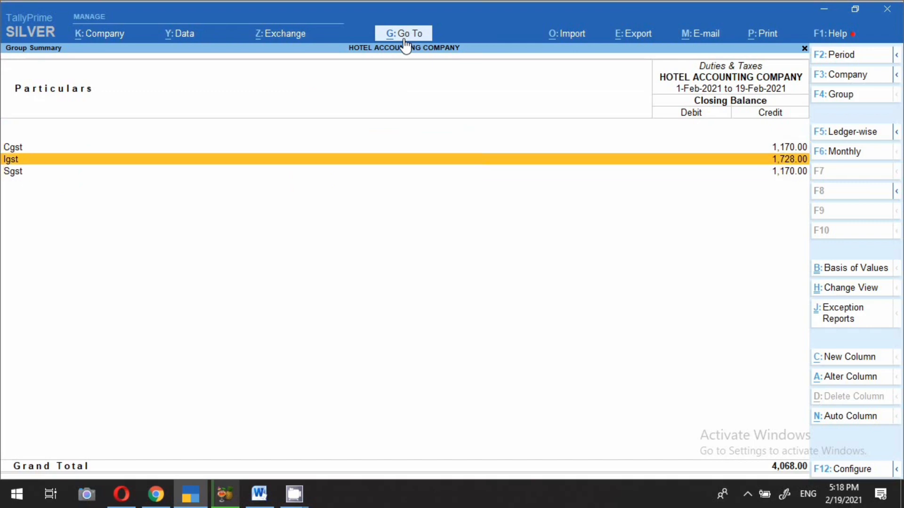
key("Escape")
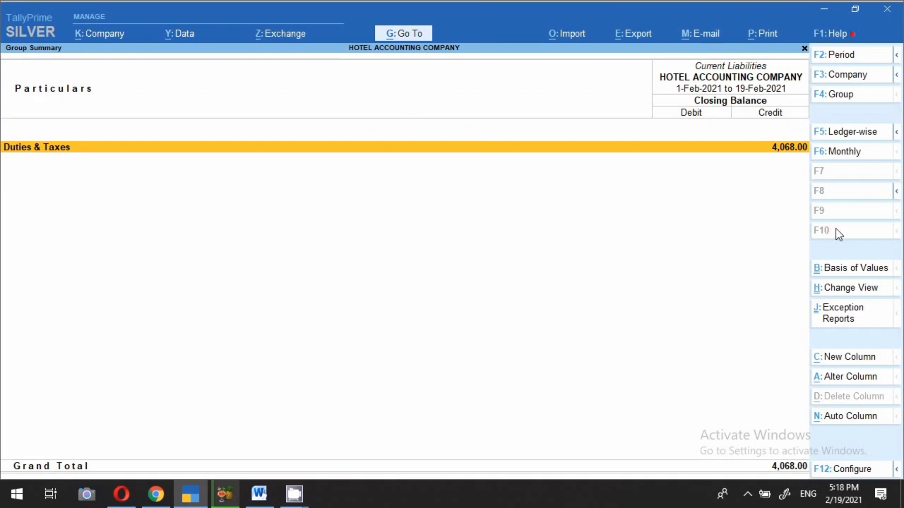
key("Escape")
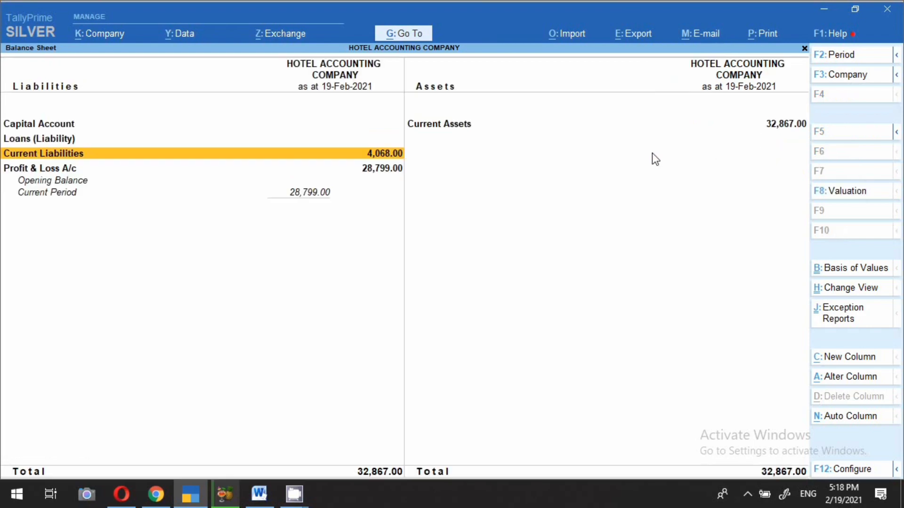
Step: Drill into Current Assets to see ABC PVT LTD under Sundry Debtors
left_click(459, 125)
key("Return")
key("Down")
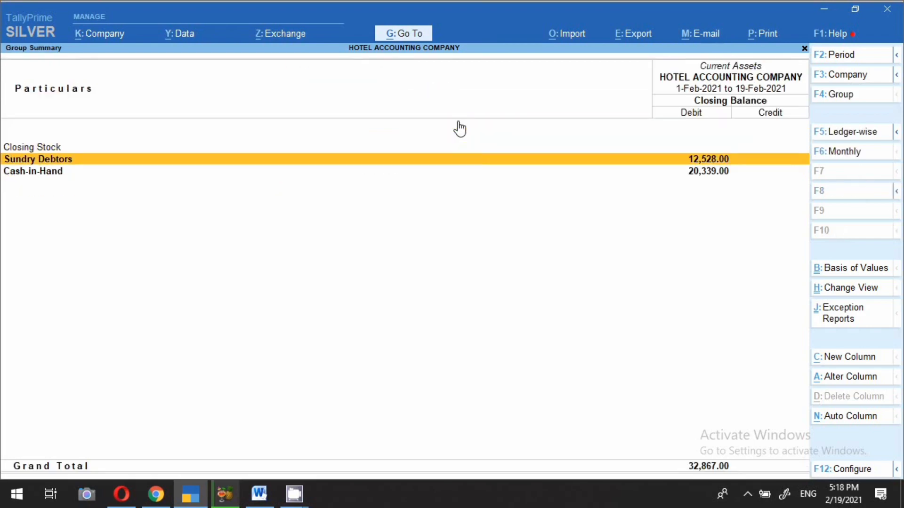
key("Return")
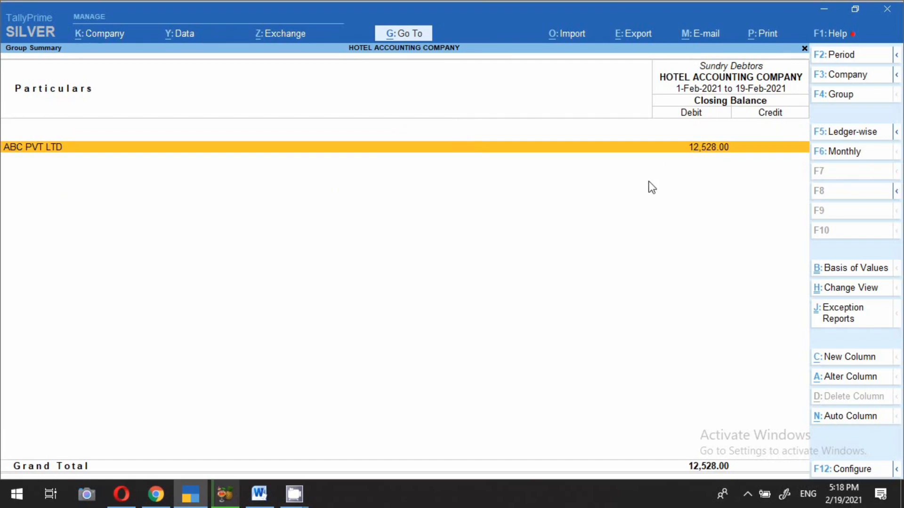
key("Escape")
Step: Review Cash-in-Hand: Cash at 20,339.00 and February's cash sale vouchers 3 and 4
key("Down")
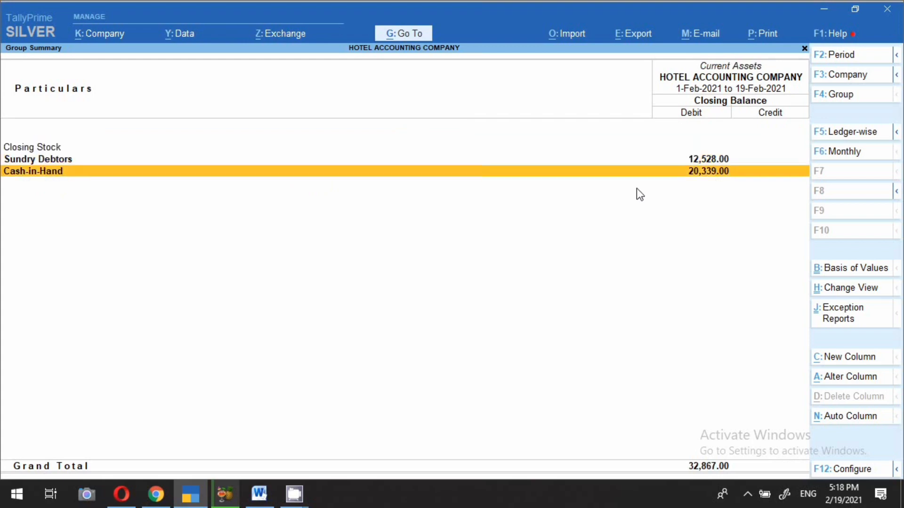
key("Return")
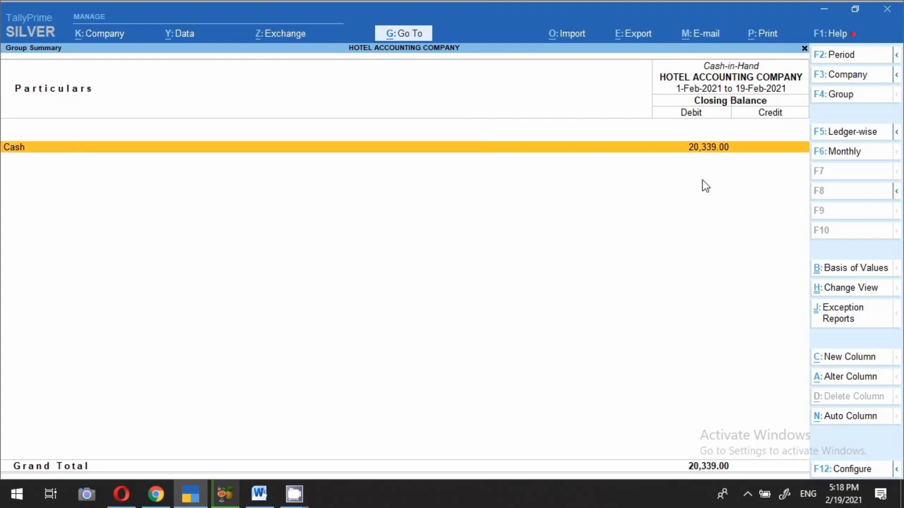
left_click(696, 150)
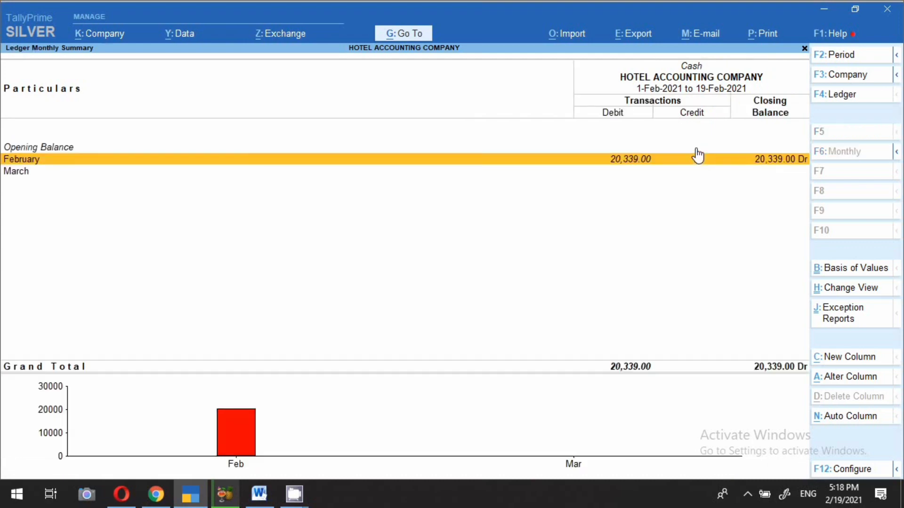
left_click(698, 156)
key("Down")
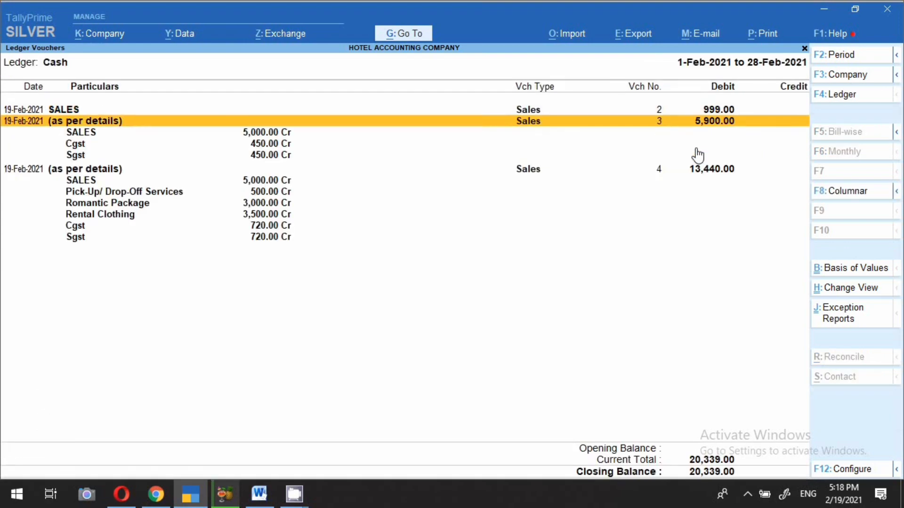
key("Up")
key("Down")
key("Down")
key("Down")
key("Down")
key("Down")
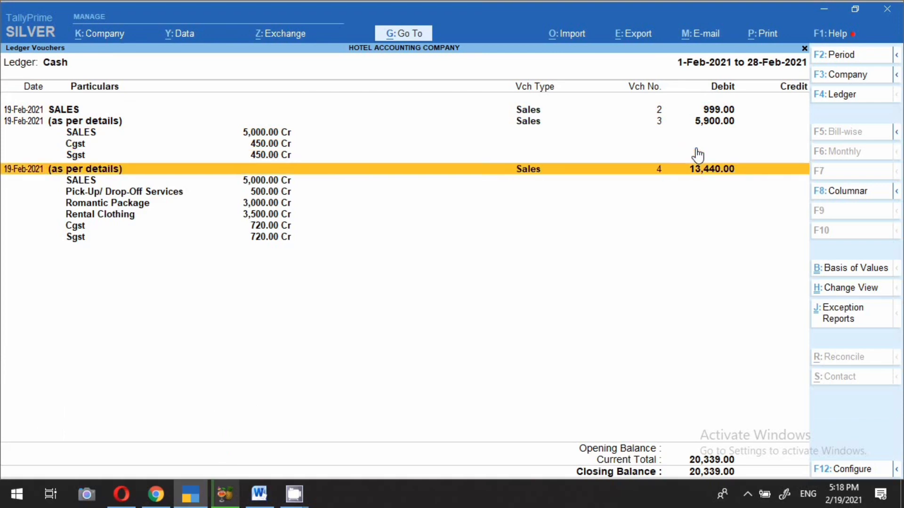
key("Escape")
key("Escape")
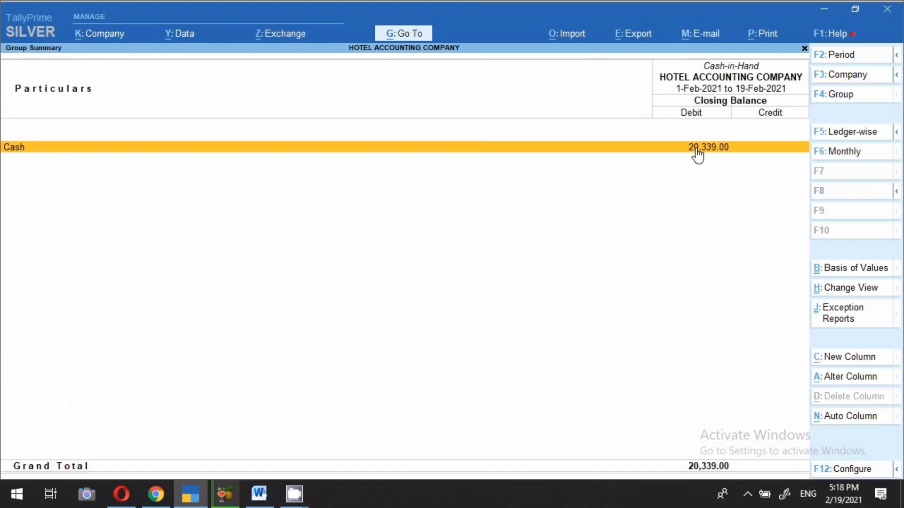
key("Escape")
key("Escape")
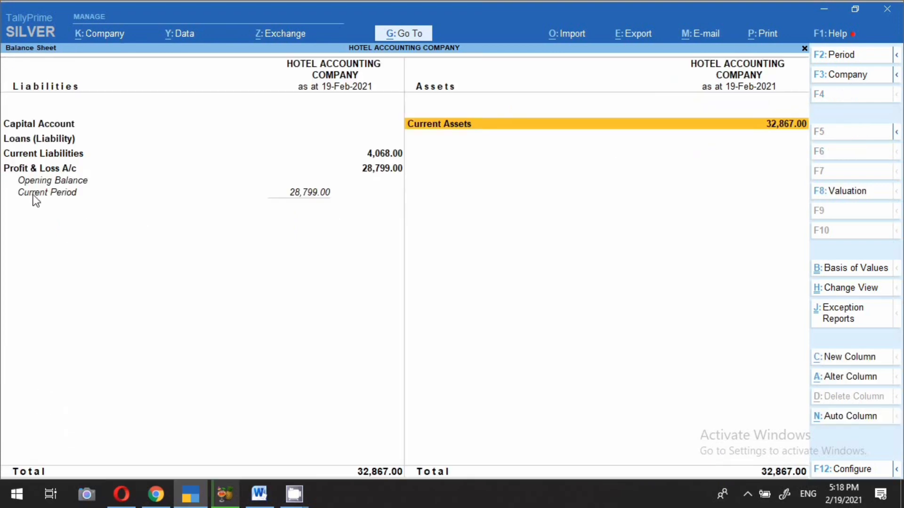
Step: Open the Profit & Loss account and drill into Indirect Incomes
left_click(27, 172)
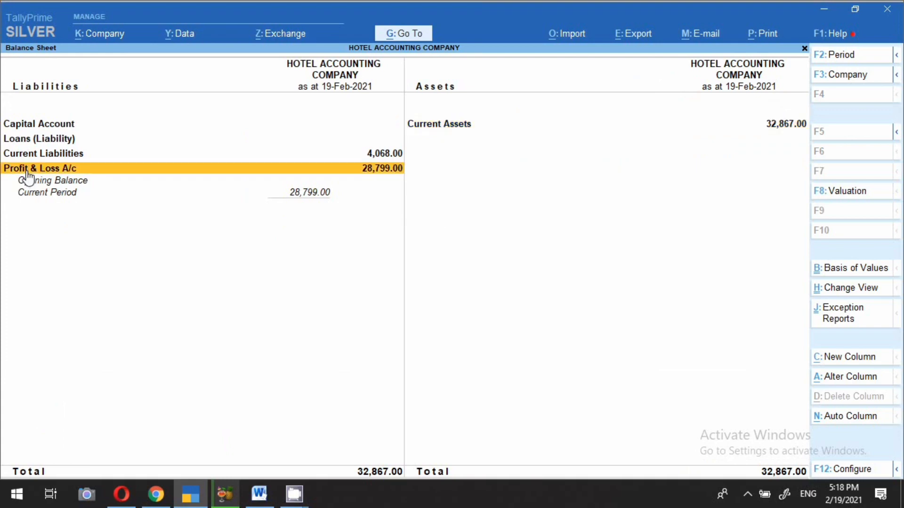
left_click(27, 172)
key("Right")
key("Down")
key("Down")
key("Down")
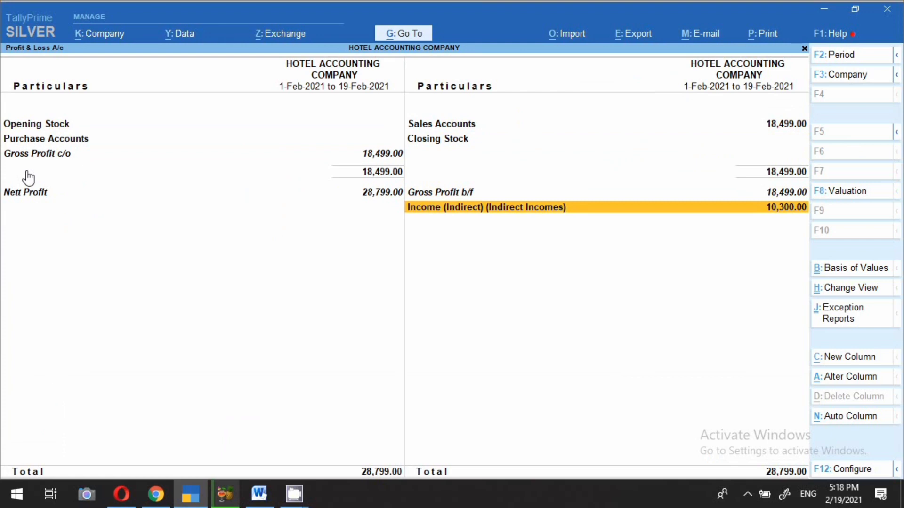
key("Return")
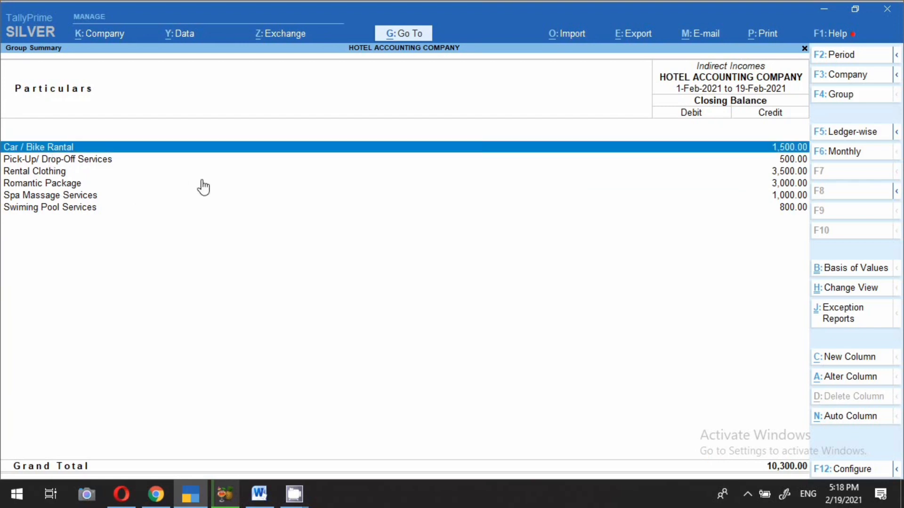
Step: Mark Car / Bike Rental, Pick-Up, Romantic Package, Spa Massage and Swiming Pool ledgers, then back out
key("shift+Down")
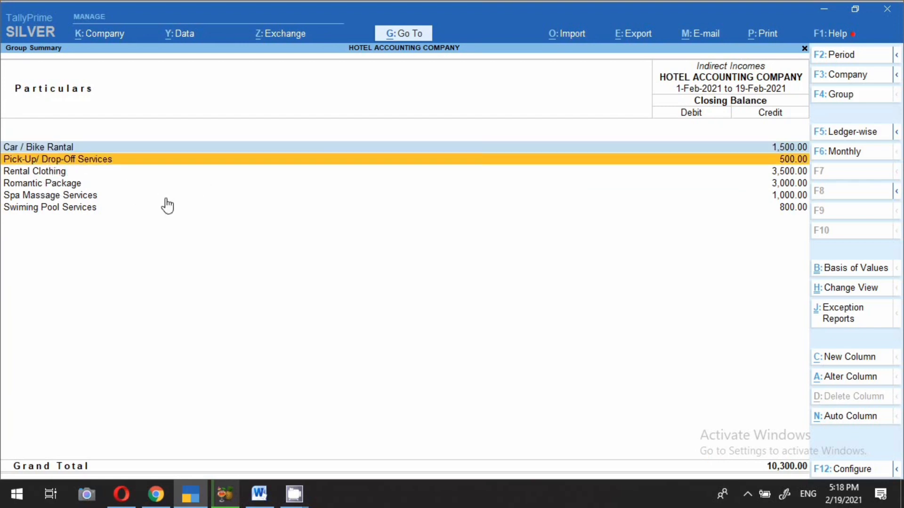
key("shift+Down")
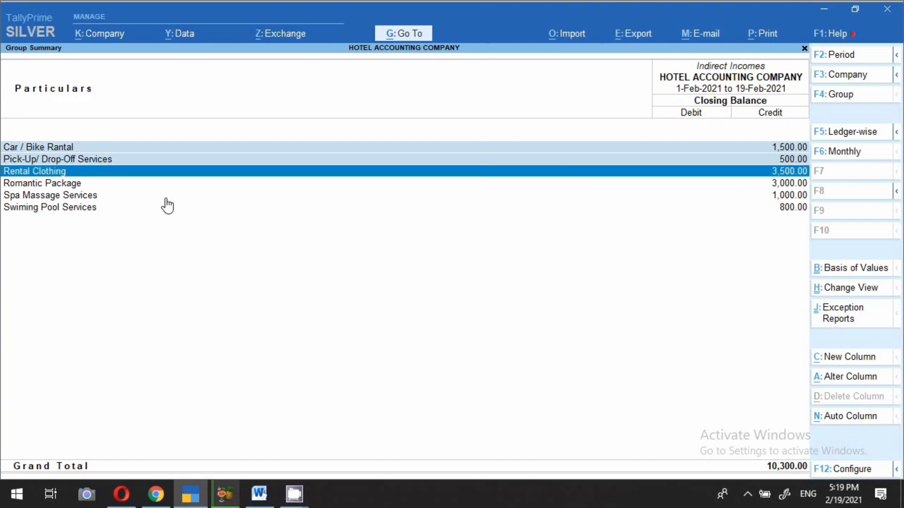
key("Down")
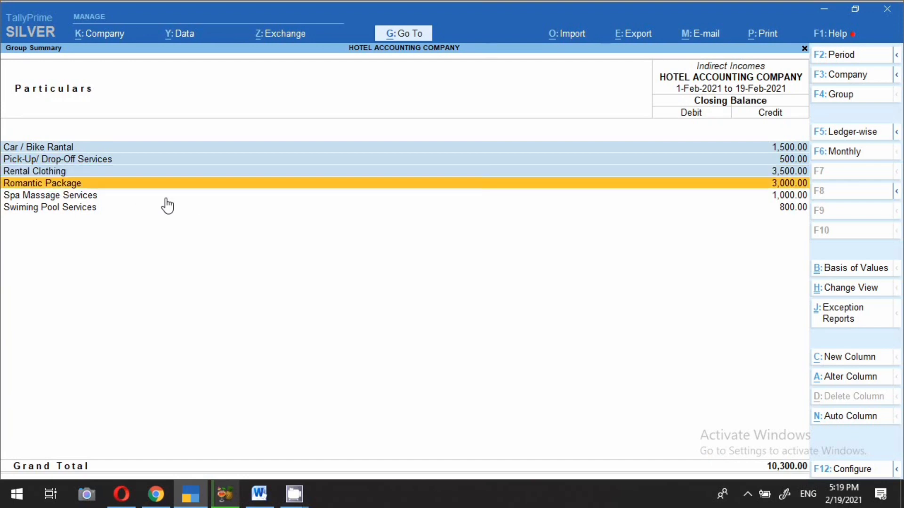
key("space")
key("Down")
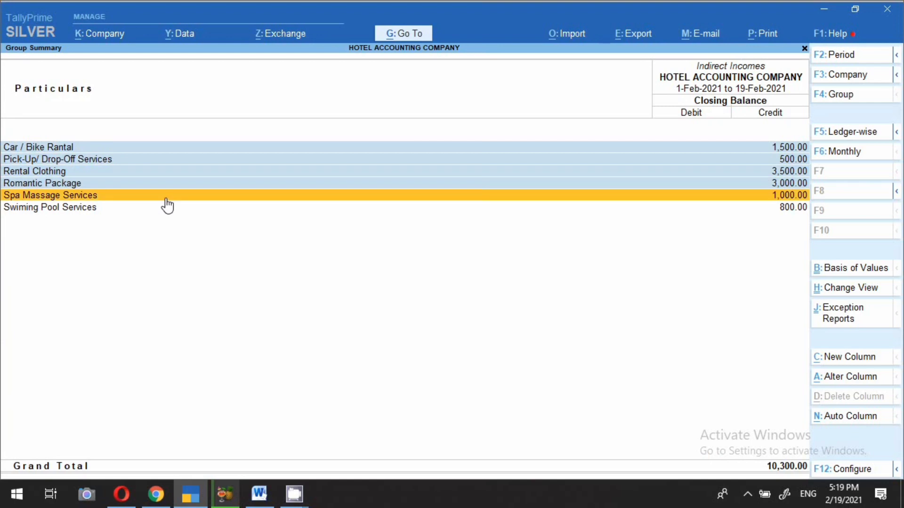
key("space")
key("Down")
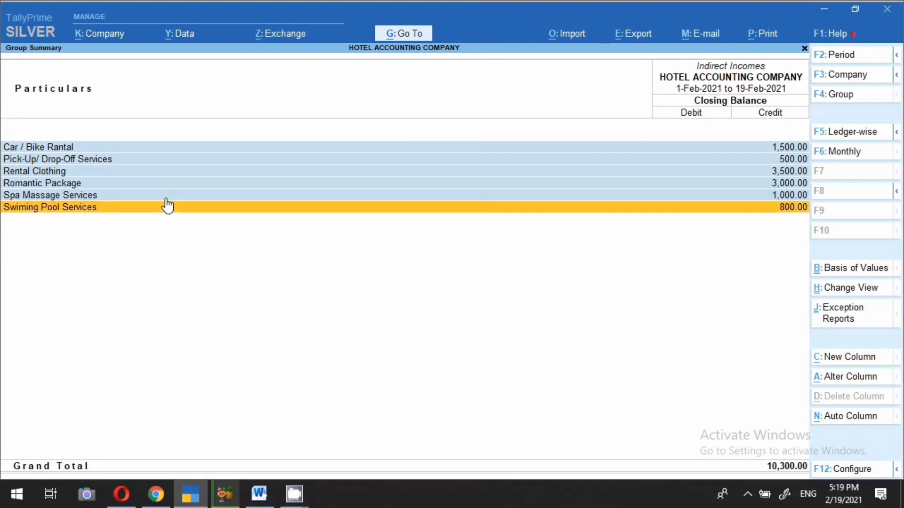
key("space")
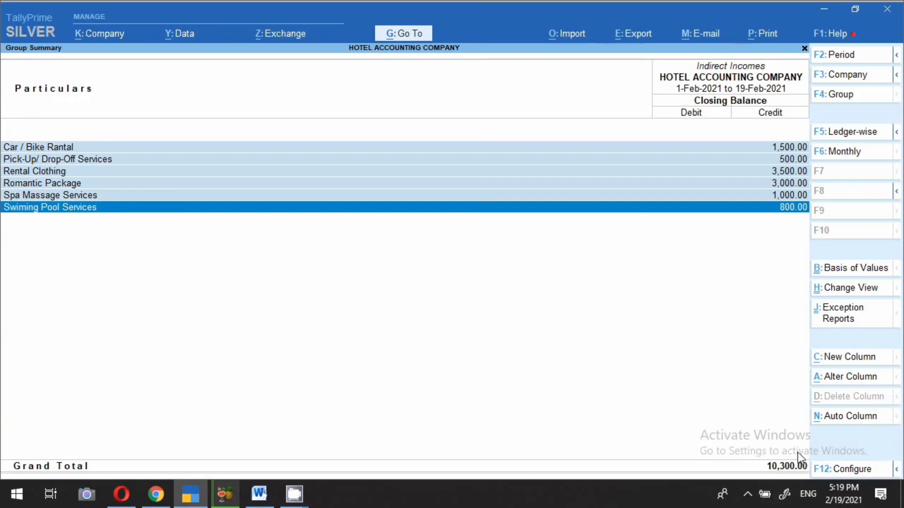
key("Escape")
key("Escape")
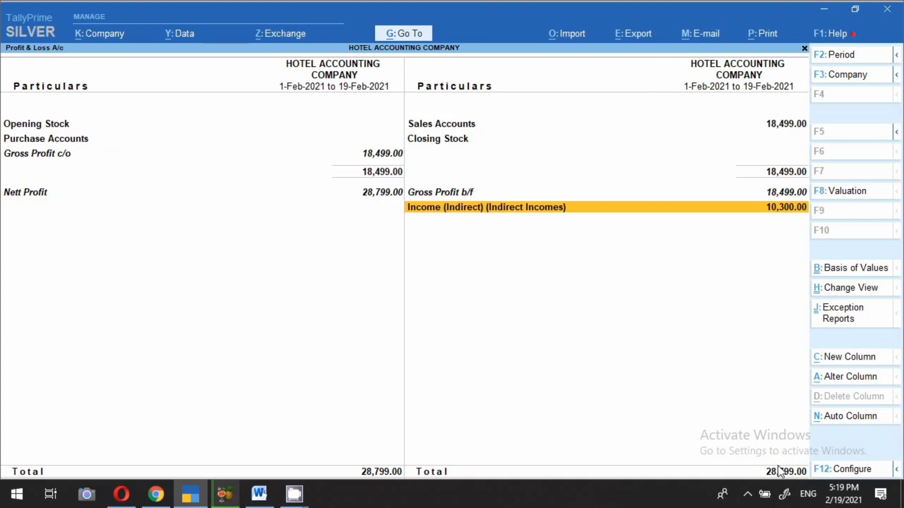
key("Escape")
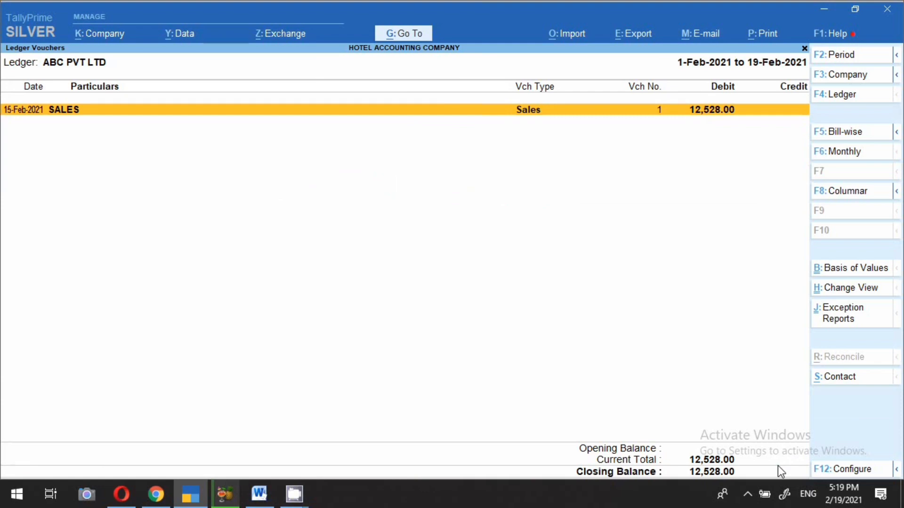
Step: Find GSTR-1 through the report search using 'GST' and open it
left_click(394, 39)
type("GA")
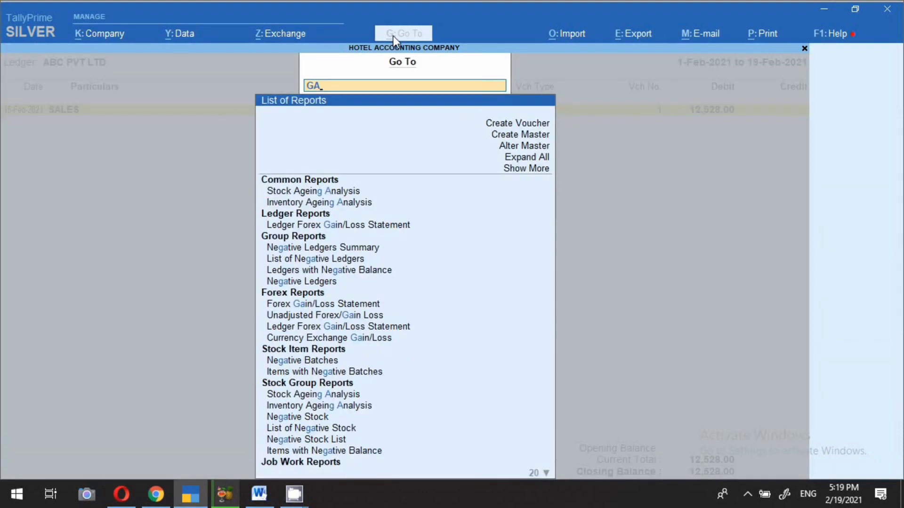
key("BackSpace")
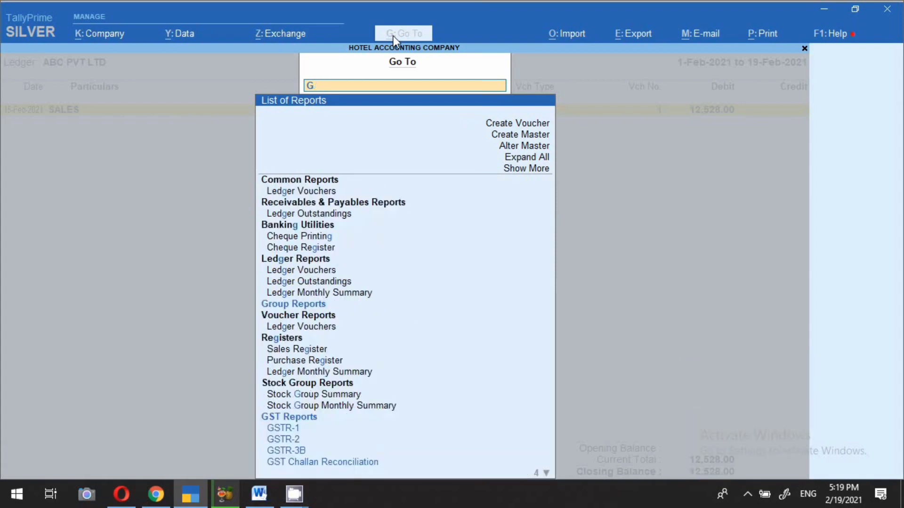
key("BackSpace")
type("GST")
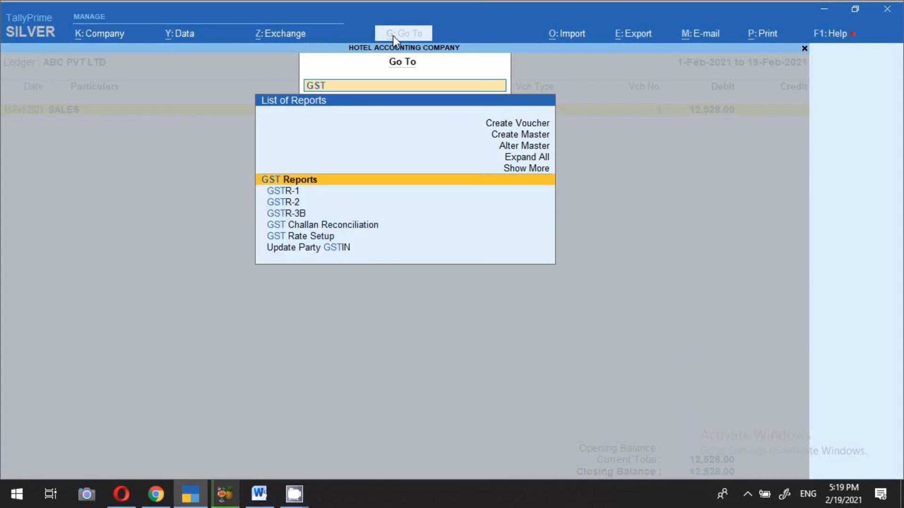
key("Down")
key("Return")
Step: Set the GSTR-1 period to 15-2-2021 through 19-2-2021
key("F2")
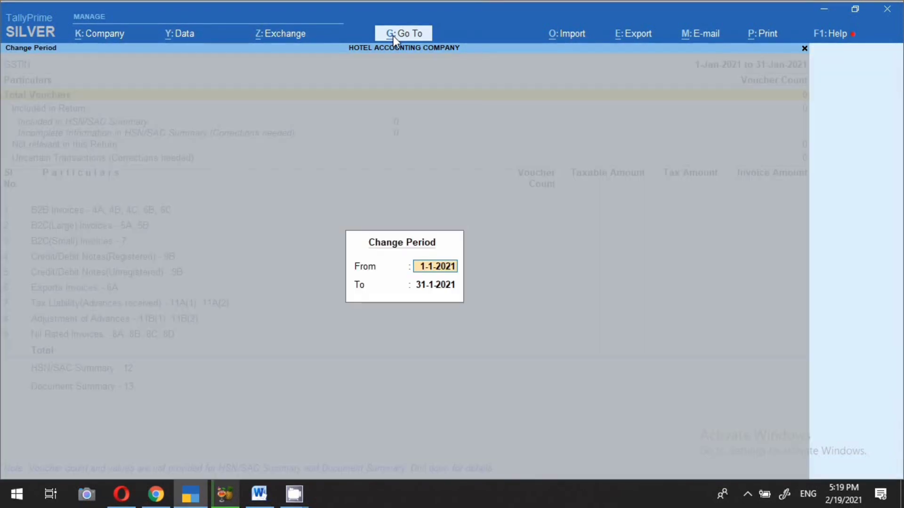
type("15-2")
key("Return")
key("BackSpace")
key("Return")
Step: Drill into Uncertain Transactions to see vouchers with incomplete information
key("Down")
key("Down")
key("Down")
key("Down")
key("Down")
key("Down")
key("Down")
key("Down")
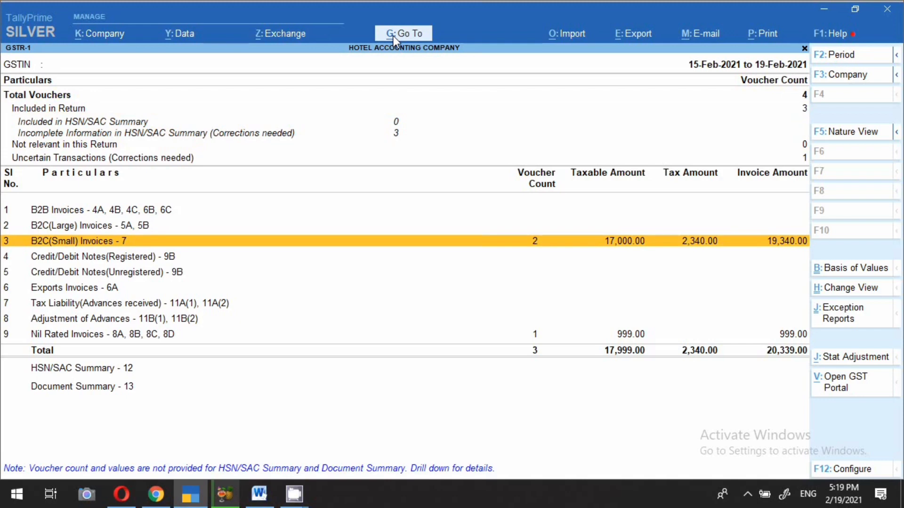
key("Up")
key("Up")
key("Up")
key("Up")
key("Down")
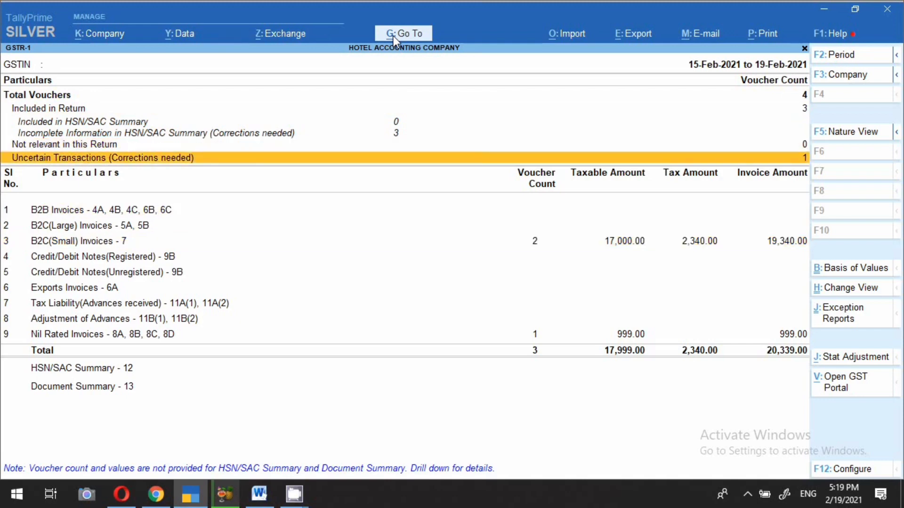
key("Return")
key("Return")
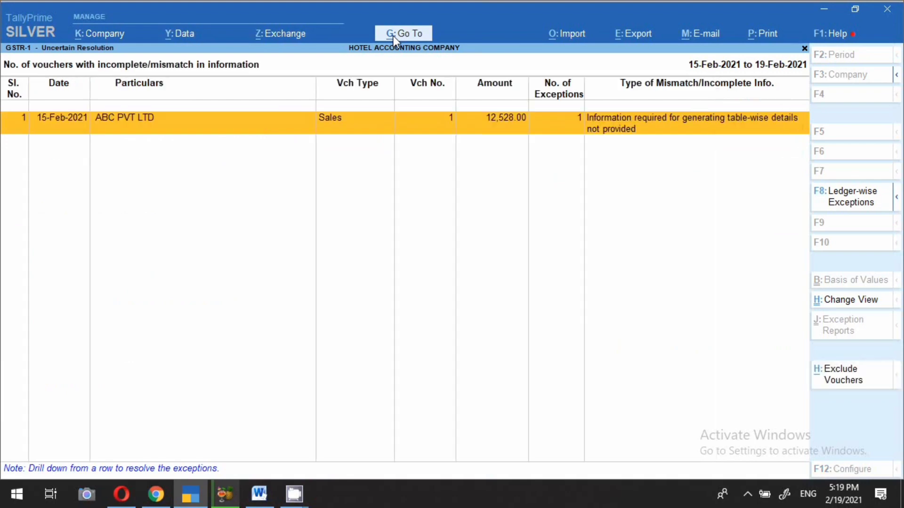
key("Return")
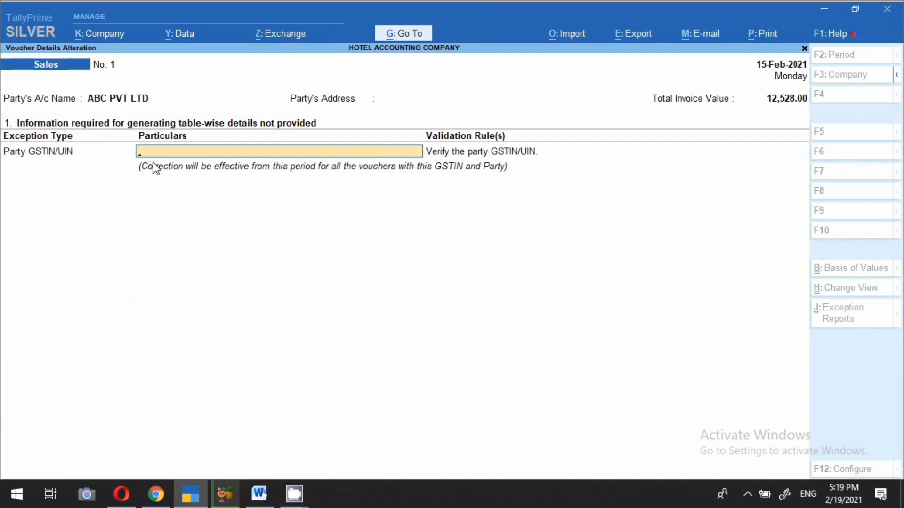
Step: Paste the party's GSTIN into the ABC PVT LTD voucher, accept it, and return to GSTR-1
key("Return")
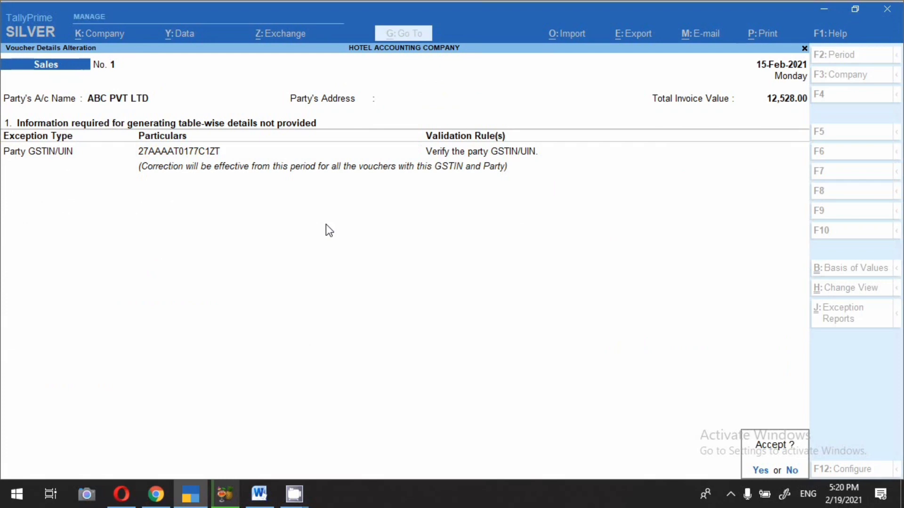
key("y")
key("Escape")
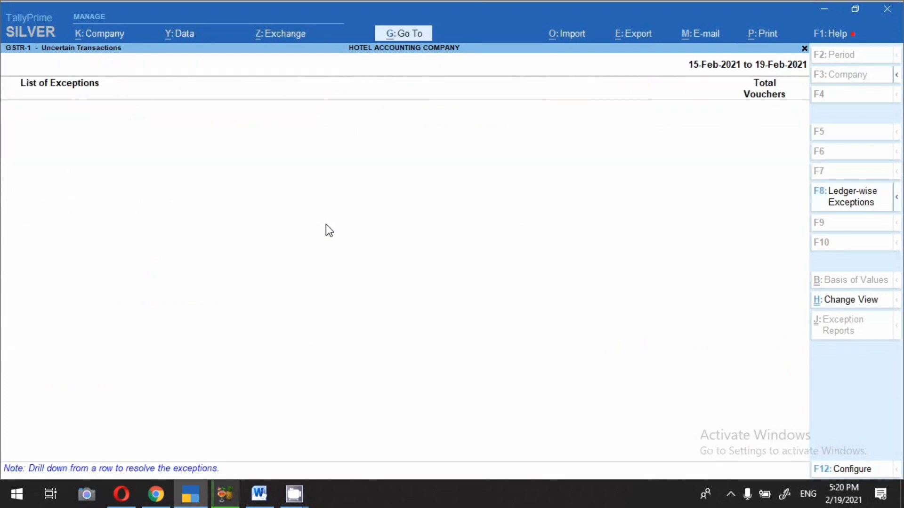
key("Escape")
key("Down")
key("Down")
key("Down")
key("Down")
key("Down")
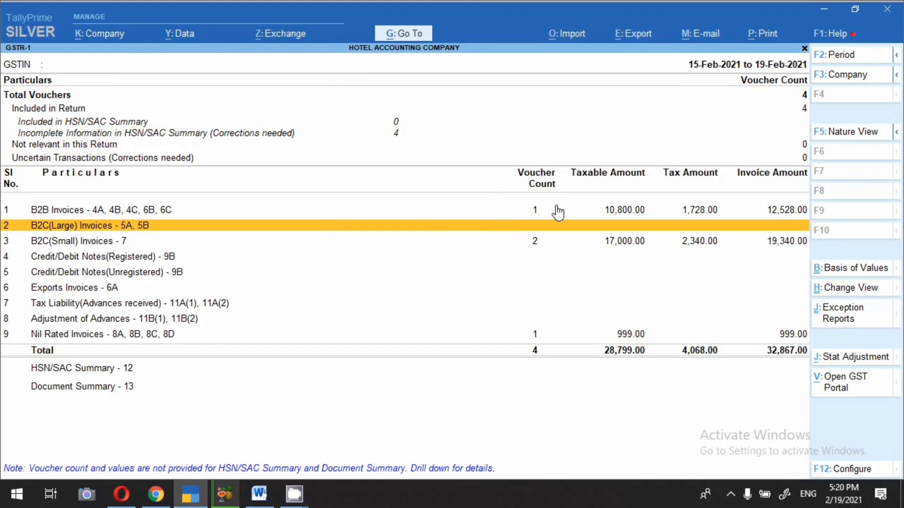
Step: Review the B2B Invoices and B2C(Small) Invoices details in GSTR-1
left_click(536, 210)
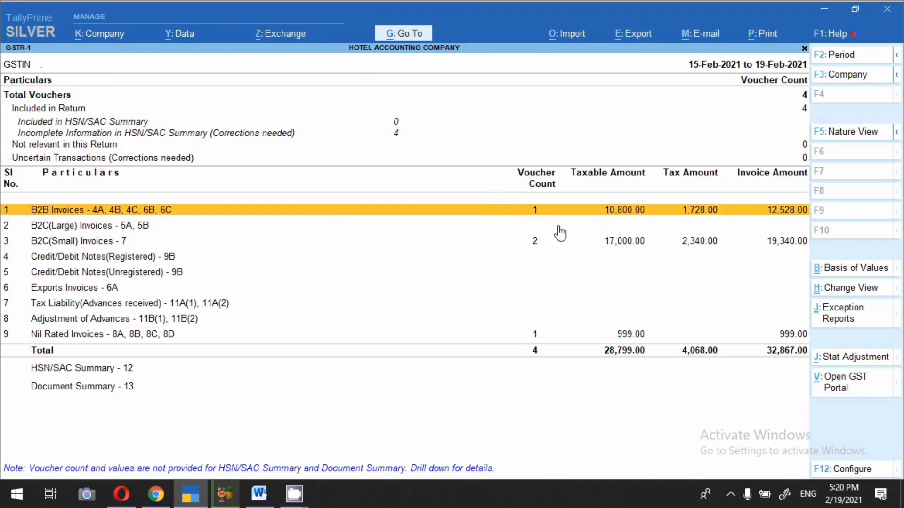
key("Return")
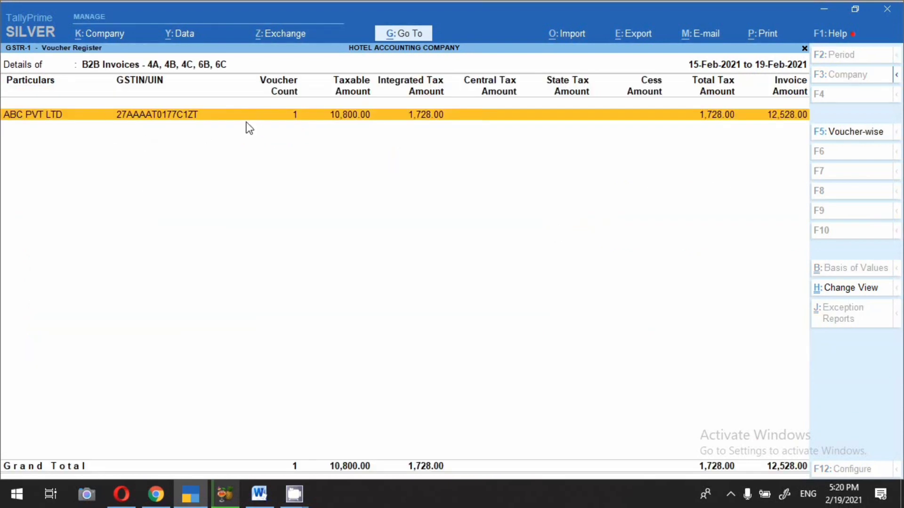
key("Escape")
key("Down")
key("Down")
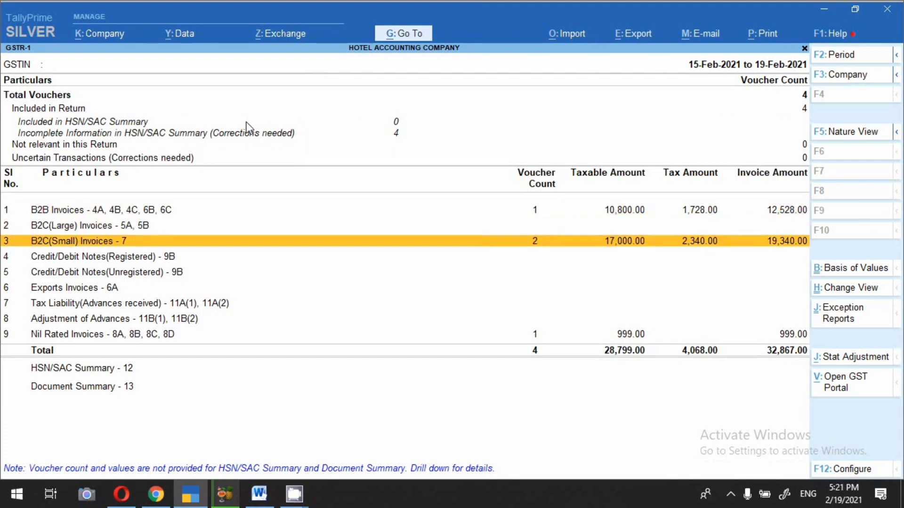
key("Return")
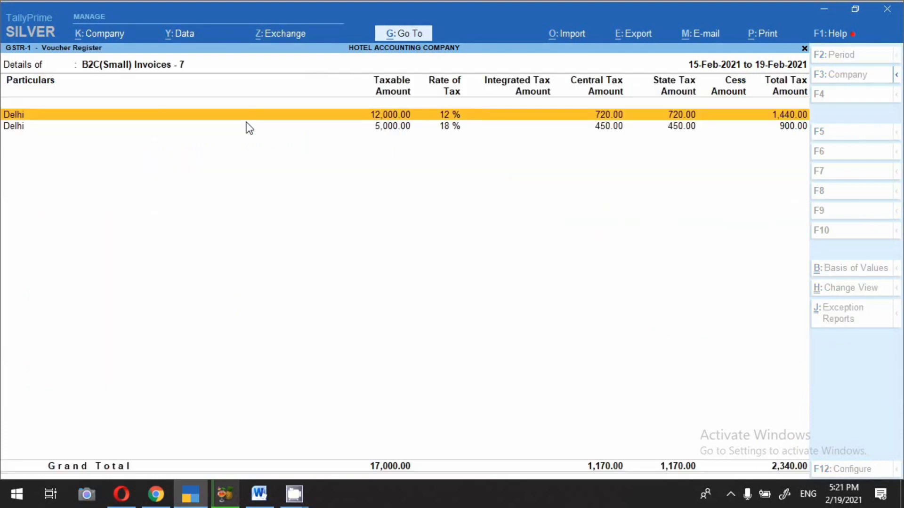
key("Down")
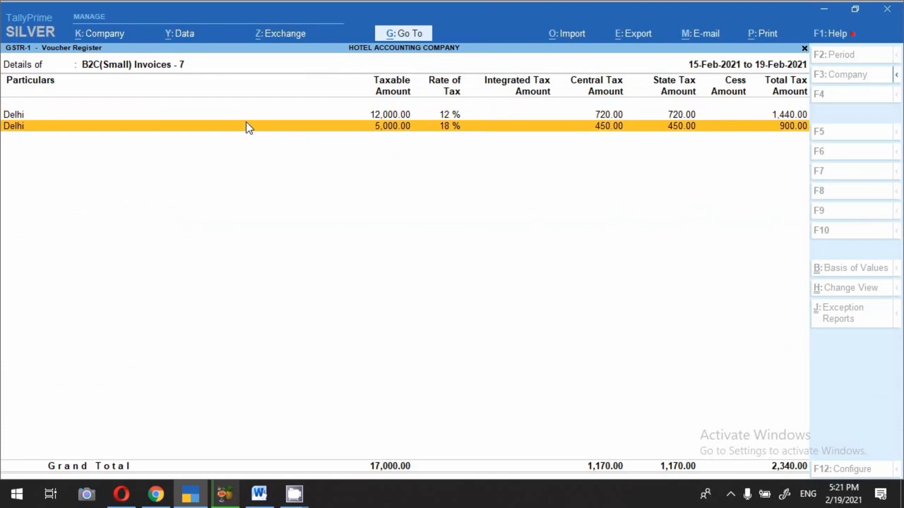
key("Escape")
Step: Review the Nil Rated Invoices details, including intra-state unregistered supplies
key("Down")
key("Down")
key("Down")
key("Down")
key("Down")
key("Down")
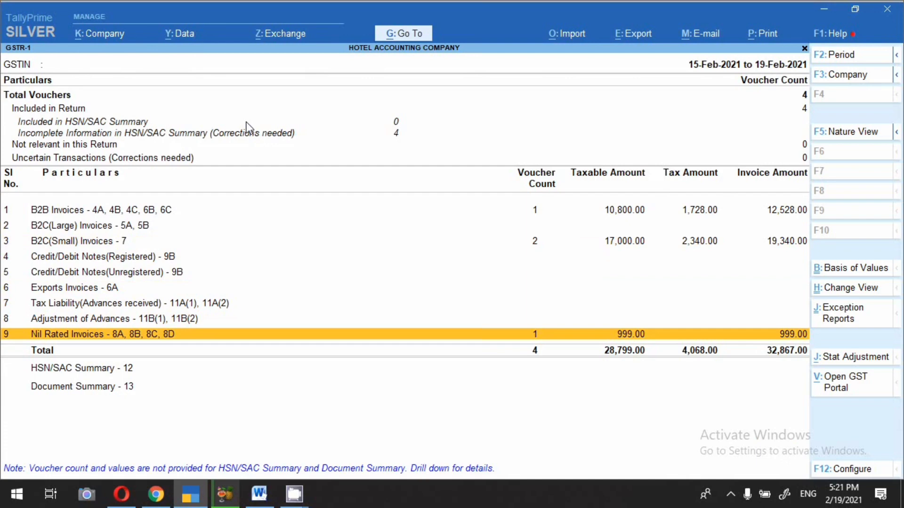
key("Return")
key("Down")
key("Down")
key("Down")
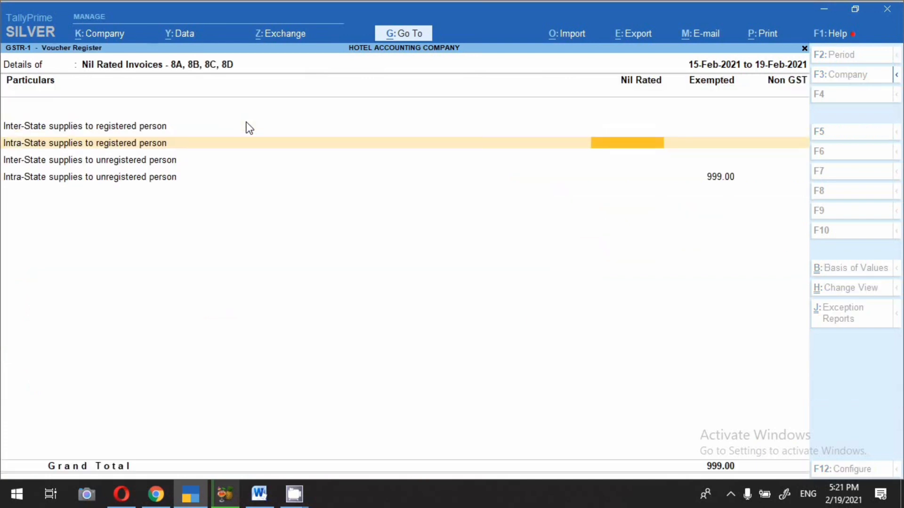
key("Escape")
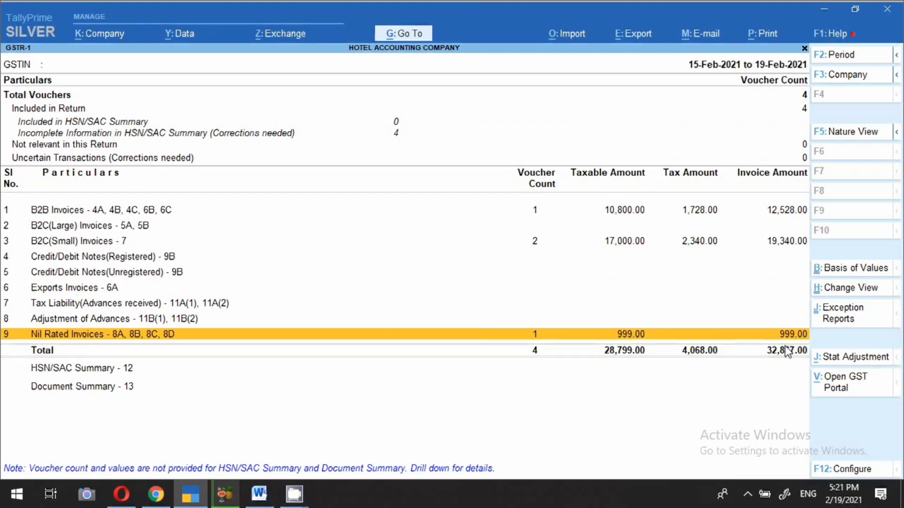
Step: Close GSTR-1 and go back to the Account Books reports list
key("Escape")
key("Escape")
key("BackSpace")
key("Escape")
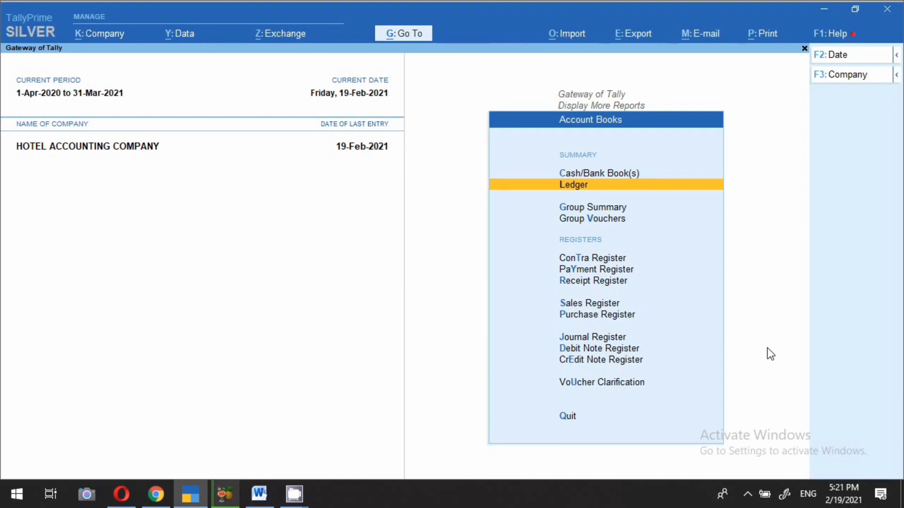
Step: Start a Receipt voucher dated 18-Feb-2021
key("F8")
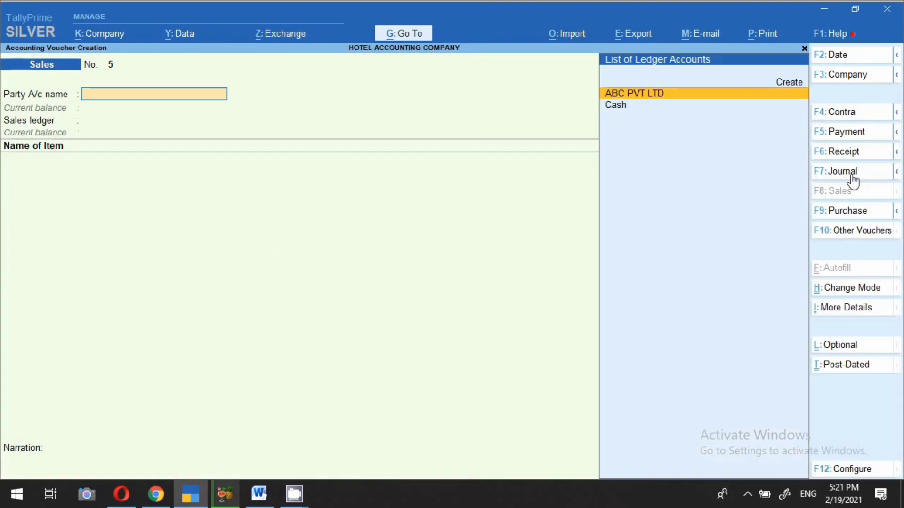
key("F6")
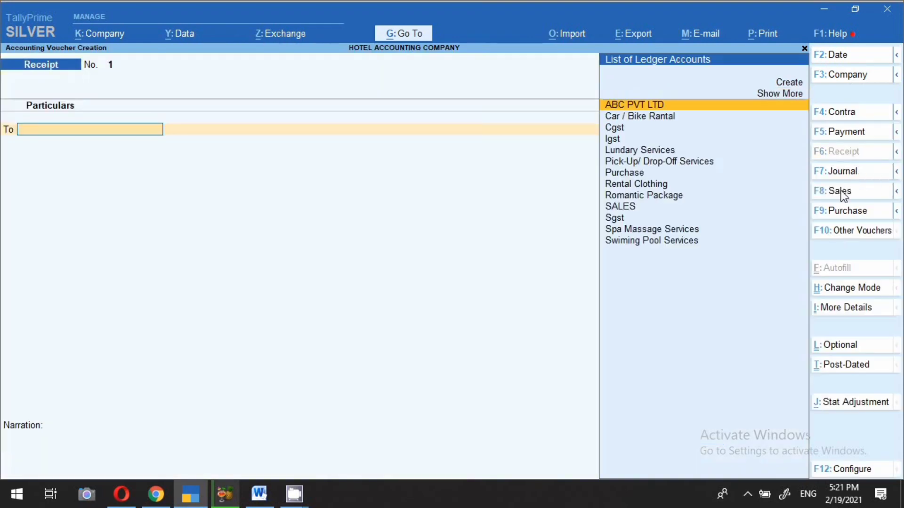
key("F2")
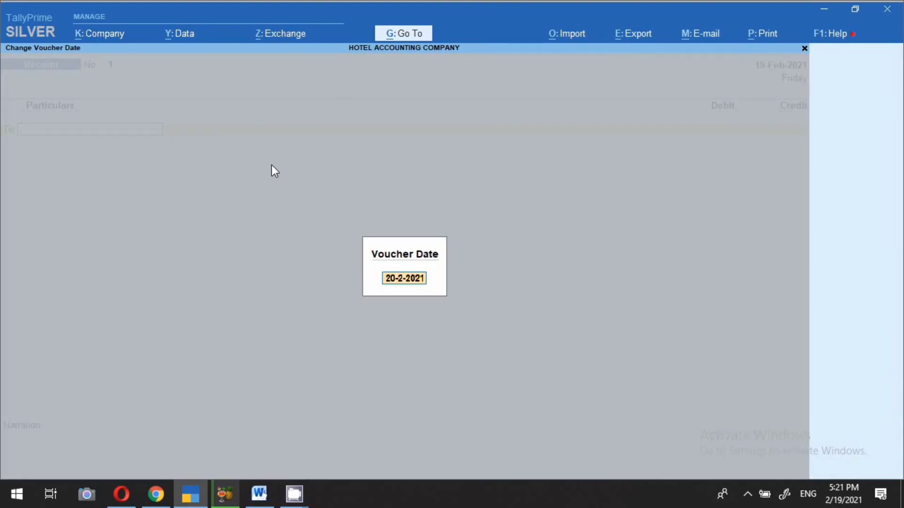
key("Return")
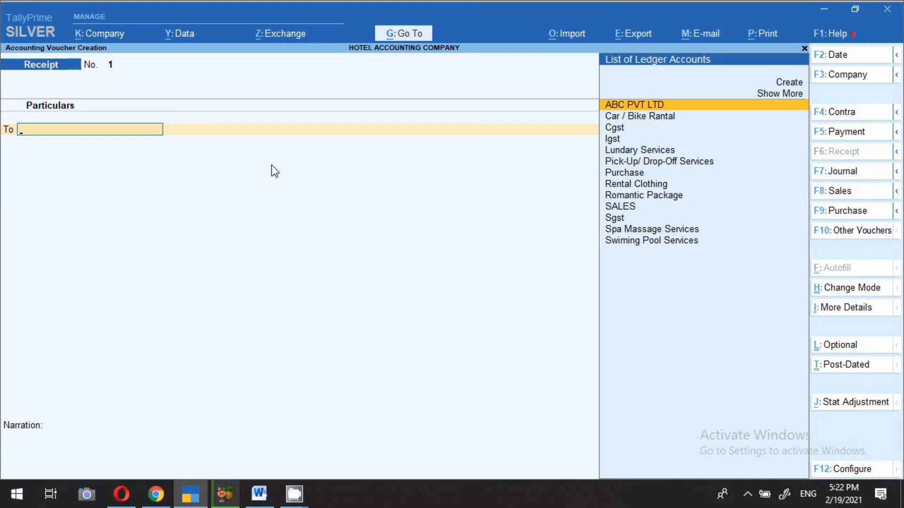
Step: Create the Sundry Debtors ledger SUMAN EDUCATION HUB as the paying party
key("alt+c")
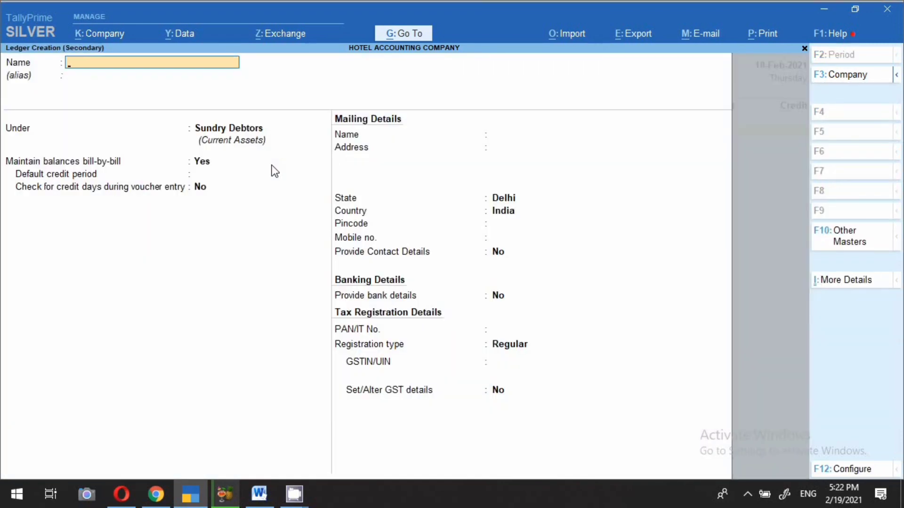
type("SUMAN EDUCATION HUB")
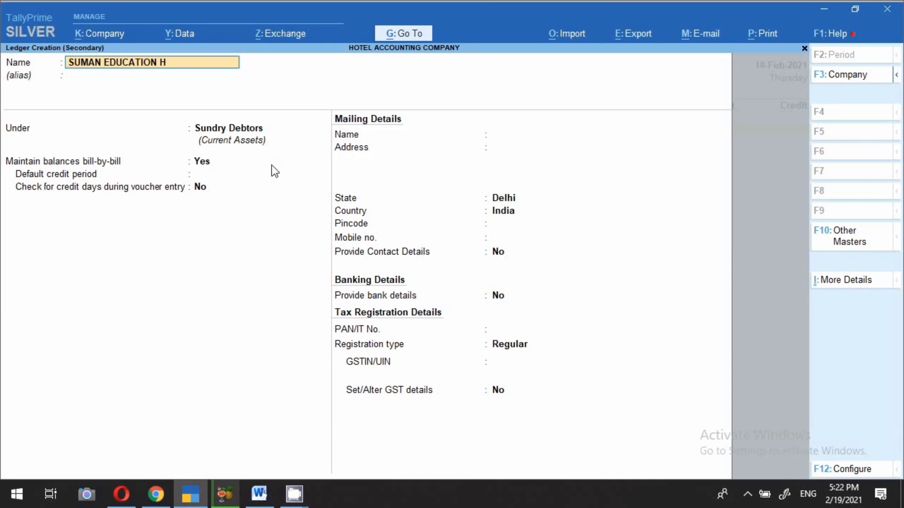
key("Return")
key("Return")
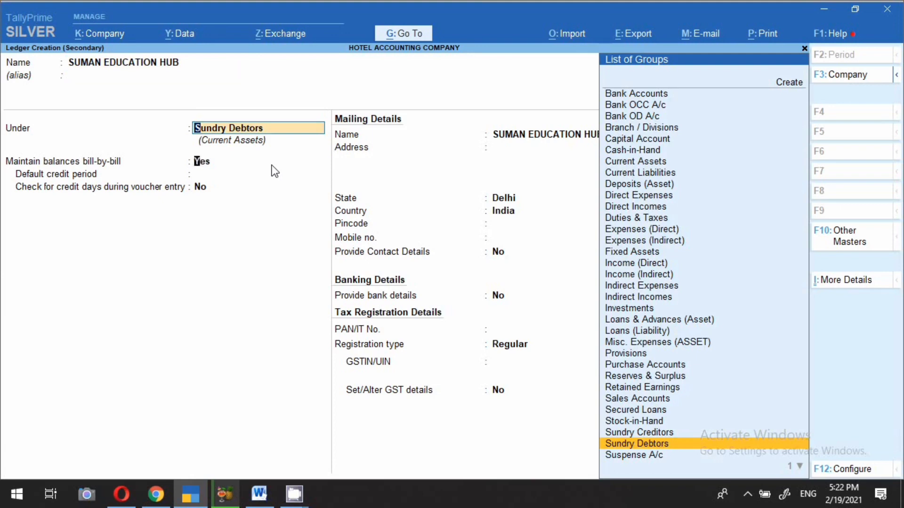
key("Return")
key("Return")
key("Return")
key("Return")
key("Return")
key("Return")
key("Return")
key("Return")
key("Return")
key("Return")
key("Return")
key("Return")
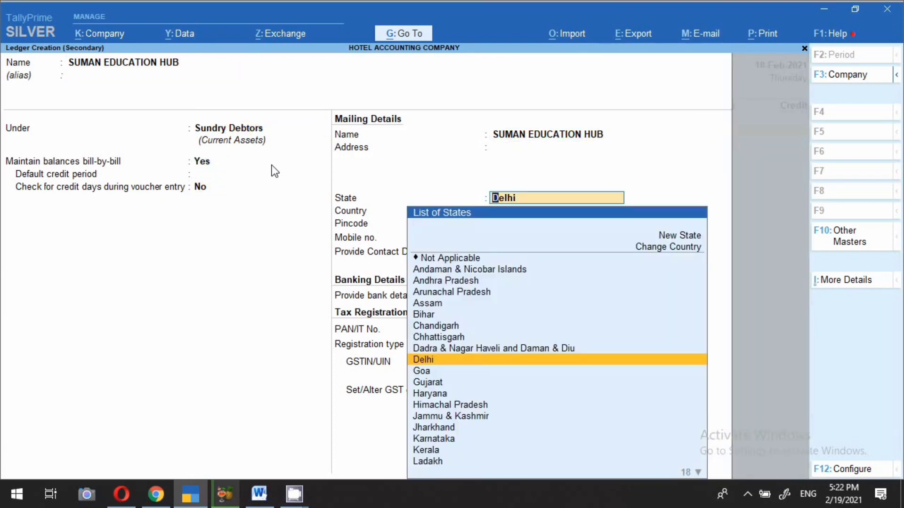
key("Return")
key("Return")
key("Return")
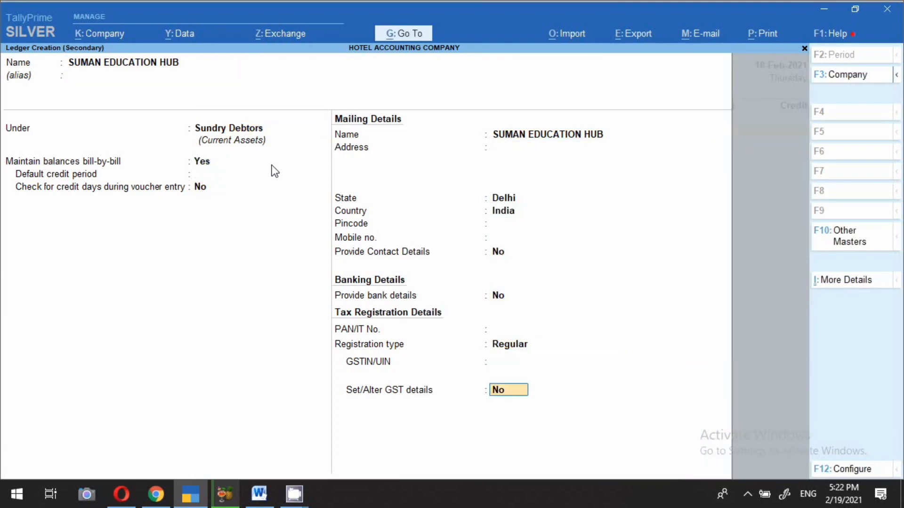
key("Return")
key("Return")
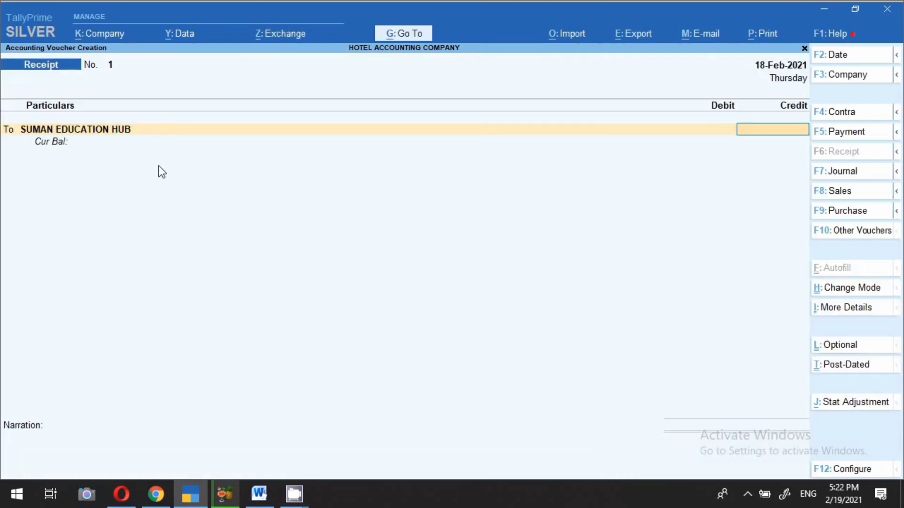
Step: Credit SUMAN EDUCATION HUB 2,000 as a new bill reference
type("2000")
key("Return")
key("Up")
key("Return")
key("Return")
key("Return")
key("Return")
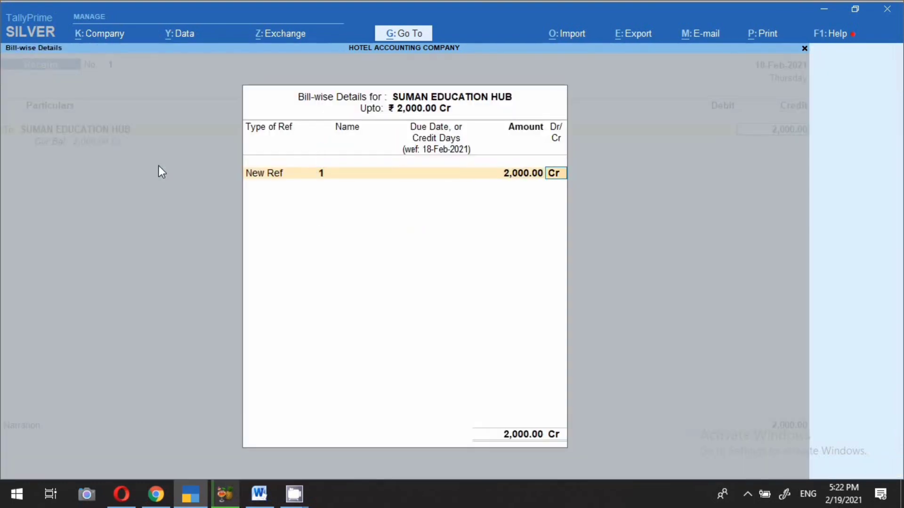
key("Return")
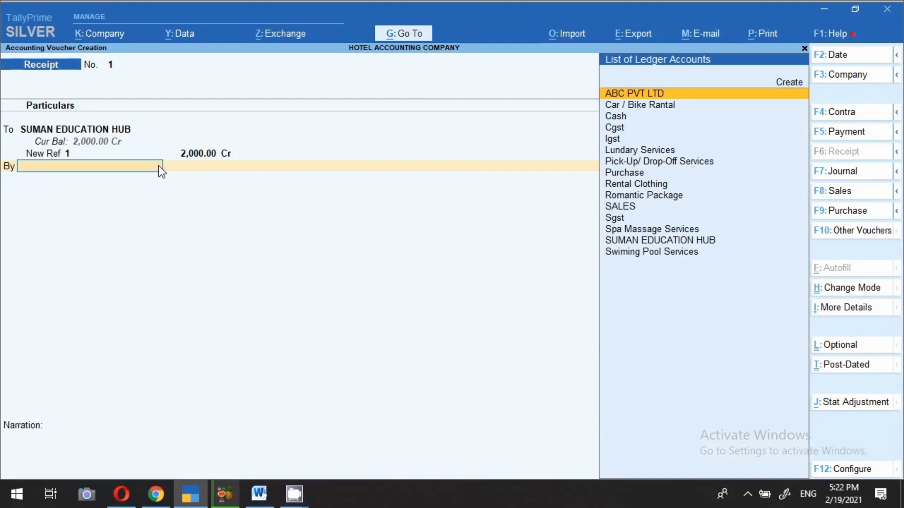
Step: Create the ledger SBI BANK under Bank Accounts for the debit side
key("alt+c")
type("SBI")
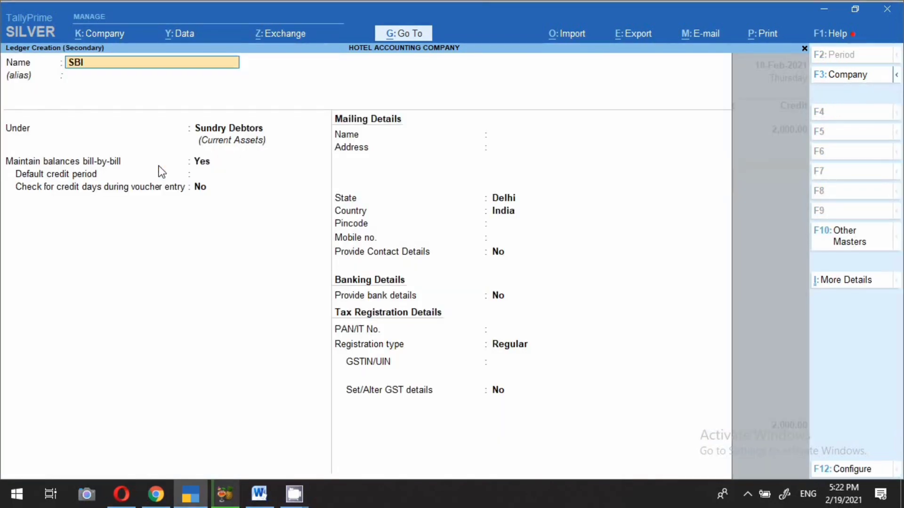
type(" BANK")
key("Return")
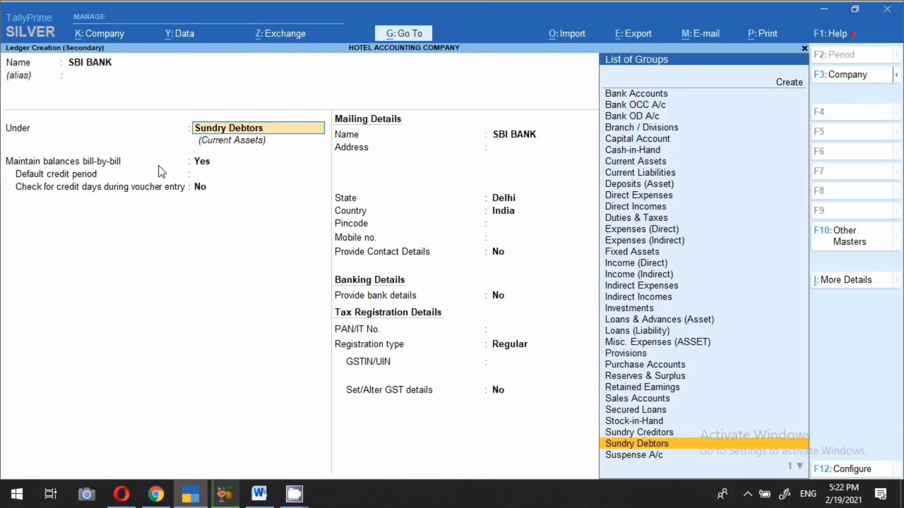
type("BANK")
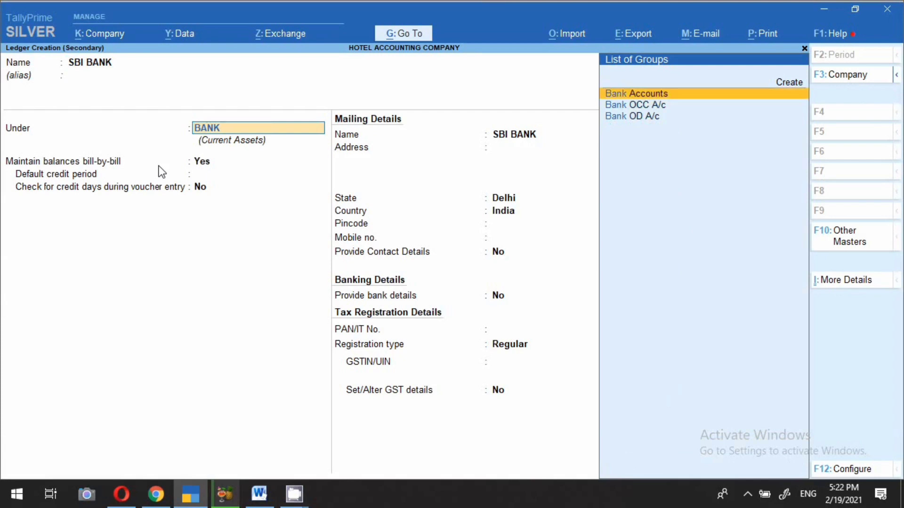
key("Return")
key("Return")
key("Return")
key("Return")
key("Return")
key("Return")
key("Return")
key("Return")
key("Return")
key("Return")
key("Return")
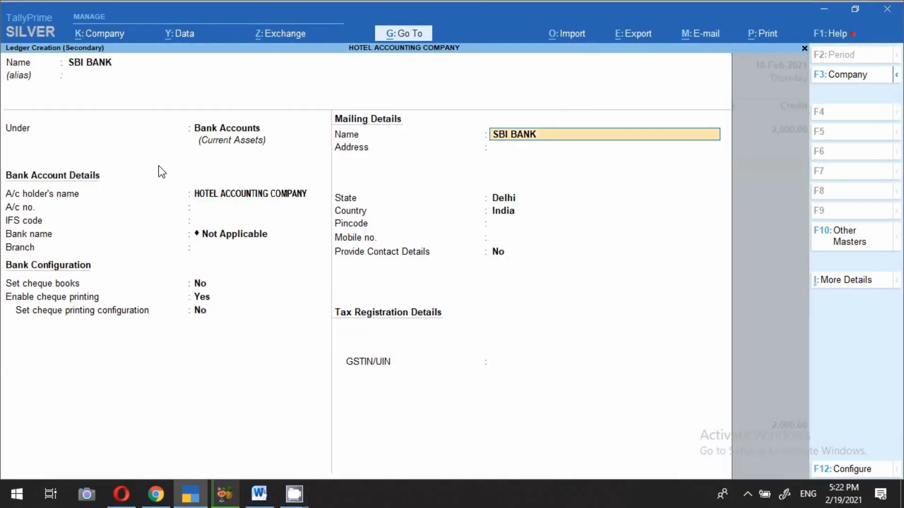
key("Return")
key("Return")
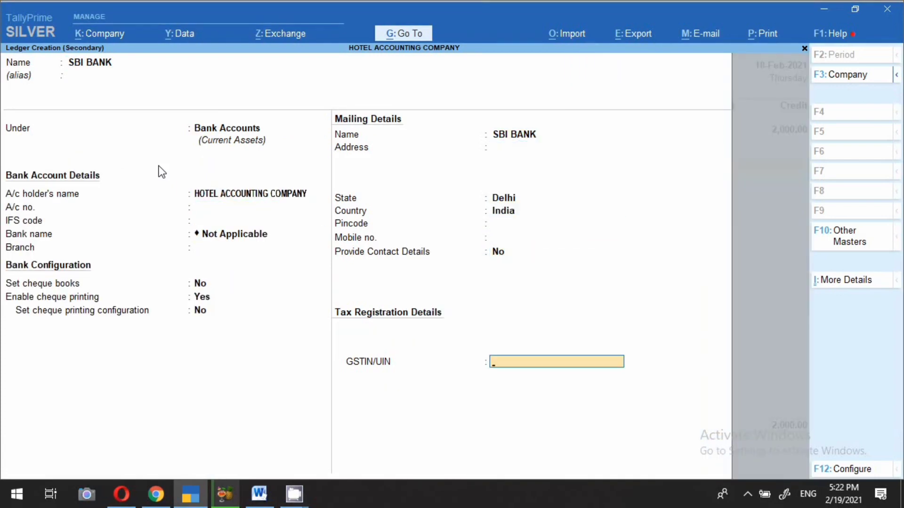
key("Return")
key("Return")
key("Return")
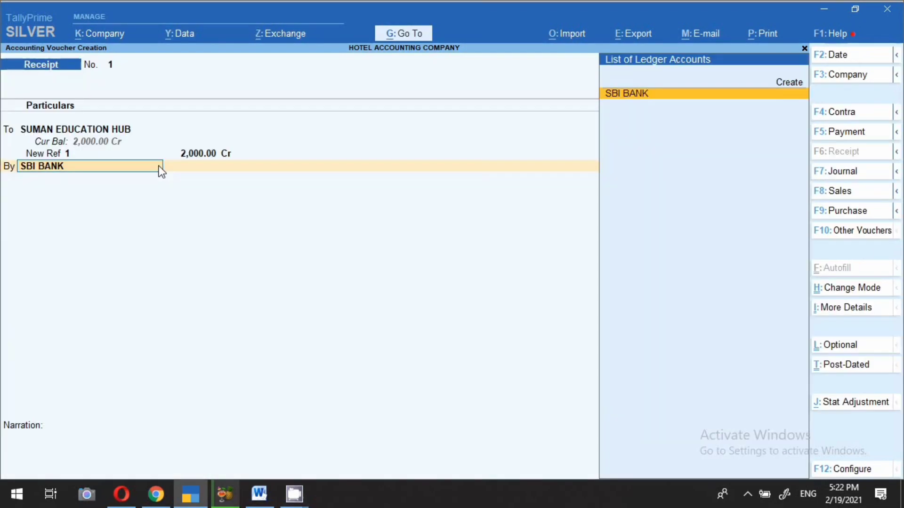
key("Return")
Step: Debit SBI BANK 2,000 by e-Fund Transfer, add narration 'NEFT 18.2.21 2000/-', and save
key("Return")
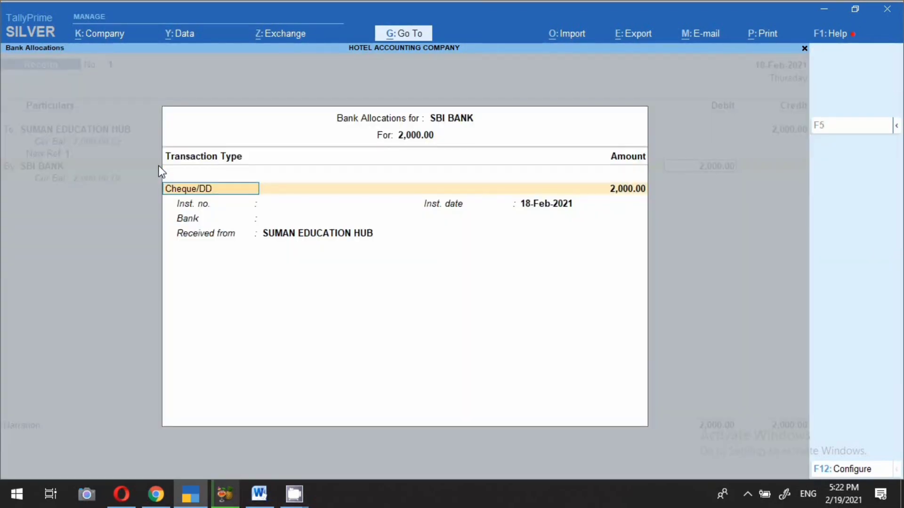
key("Return")
key("BackSpace")
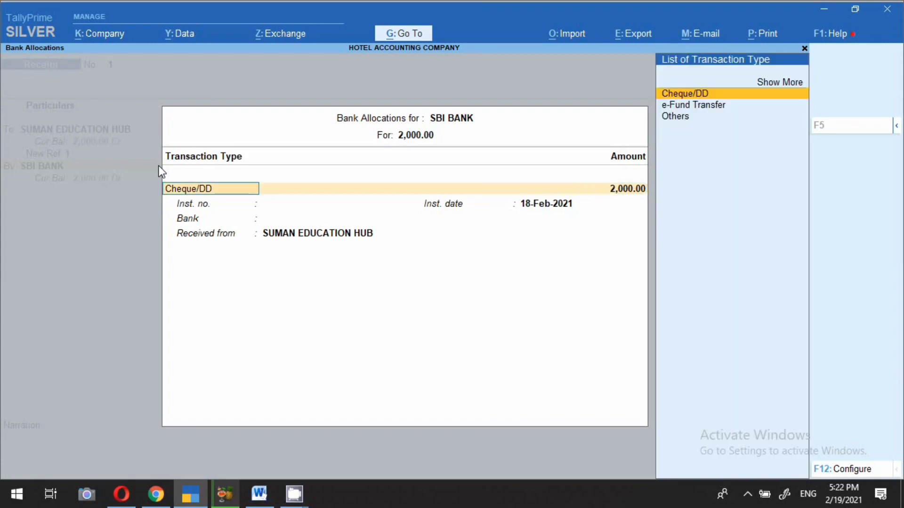
key("Down")
key("Return")
key("Return")
key("Return")
key("Return")
key("Return")
type("NEFT 18")
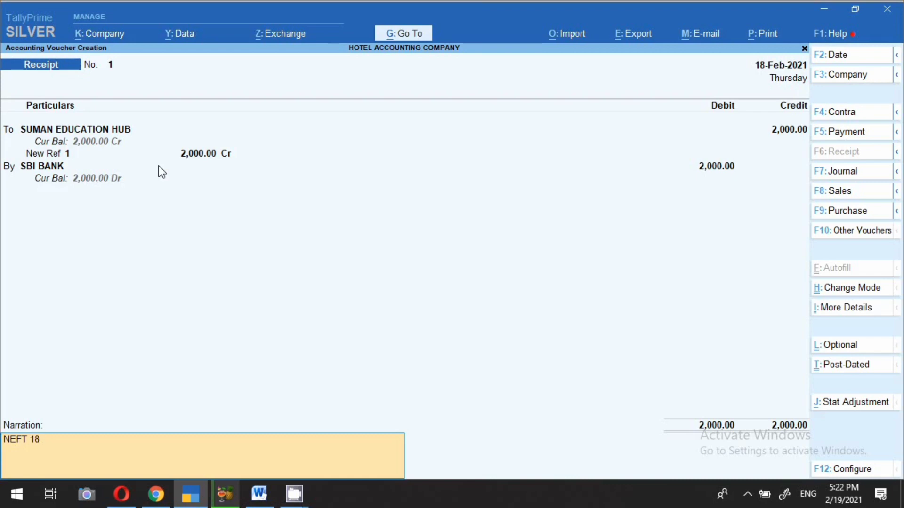
type(".2.21 2000/-")
key("Return")
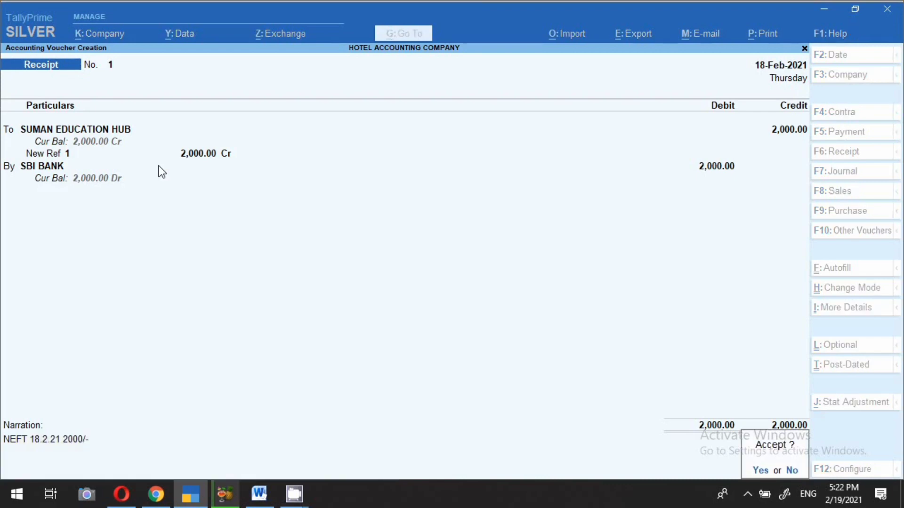
key("Return")
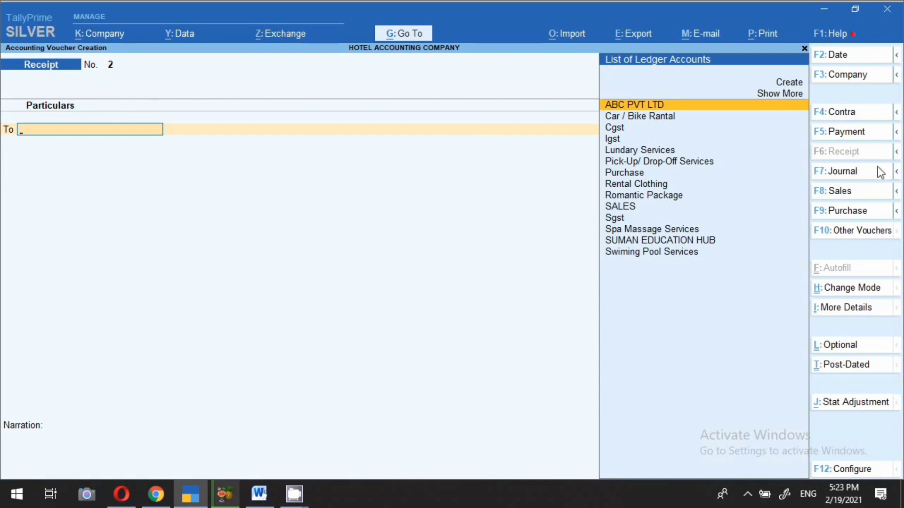
Step: Start a Sales voucher dated 19-Feb for SUMAN EDUCATION HUB using the SALES ledger
left_click(819, 194)
key("F2")
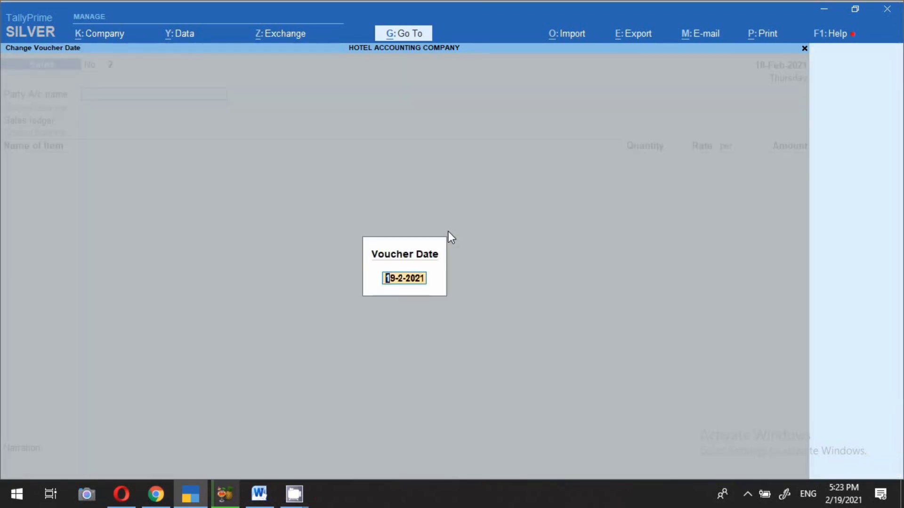
type("19-2")
key("Return")
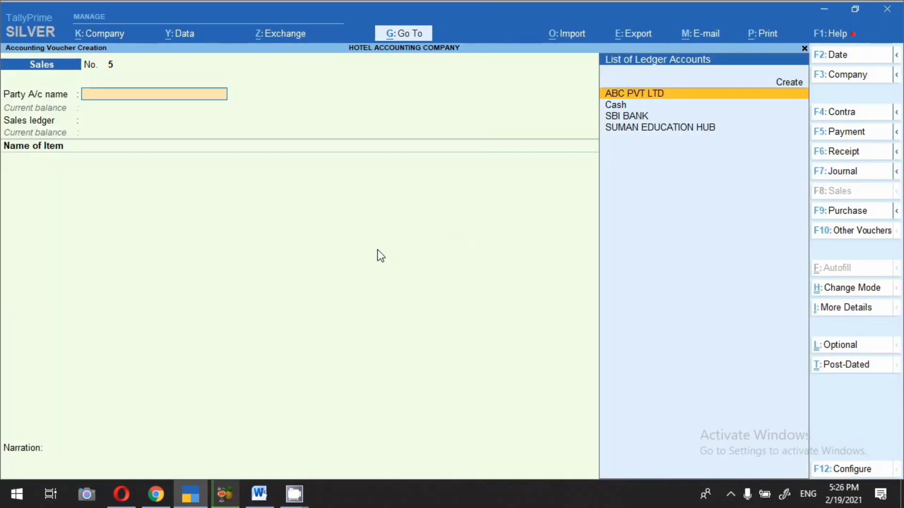
left_click(643, 128)
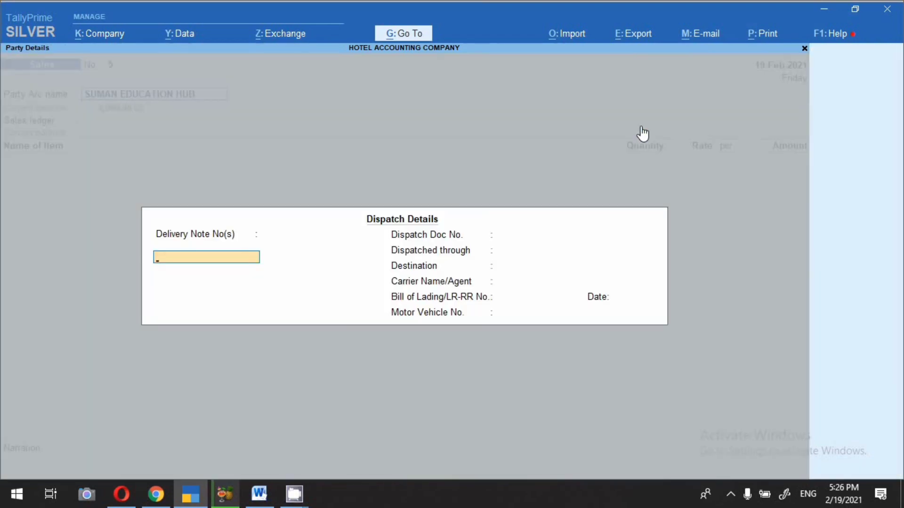
key("Return")
key("Return")
key("Return")
key("Return")
key("Return")
key("Return")
key("Return")
key("Return")
key("Return")
key("Return")
key("Return")
key("Return")
key("Return")
key("Return")
key("Return")
key("Return")
key("Return")
key("Return")
key("Return")
key("Return")
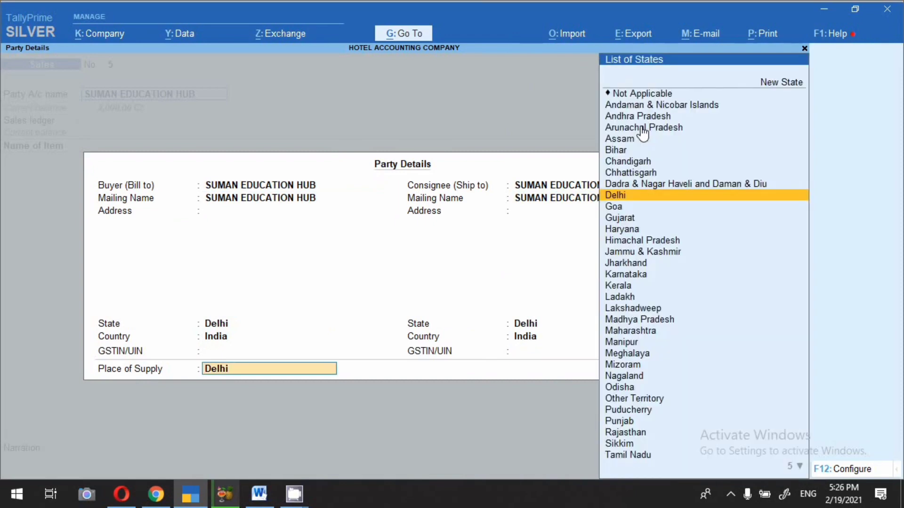
key("Return")
key("Return")
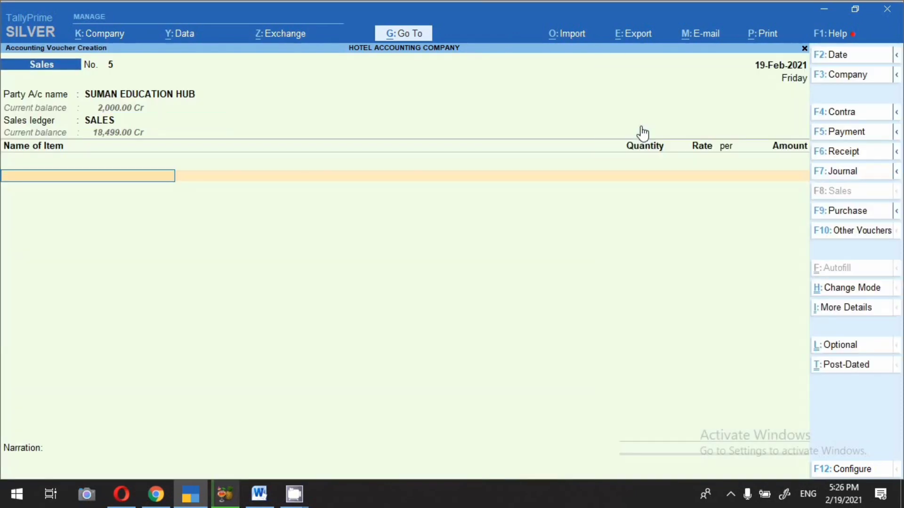
Step: Add the LARGE AC ROOM item with description 'ROOM NO-1701'
type("LA")
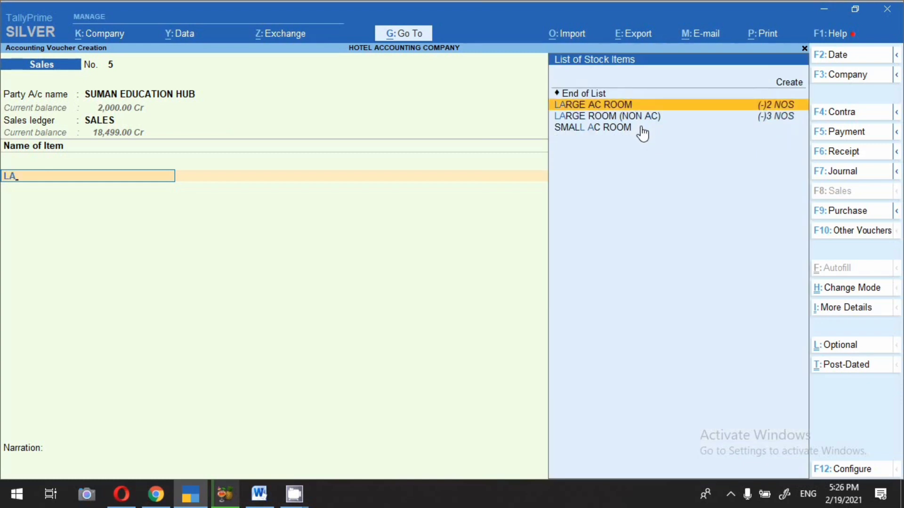
key("Return")
type("R")
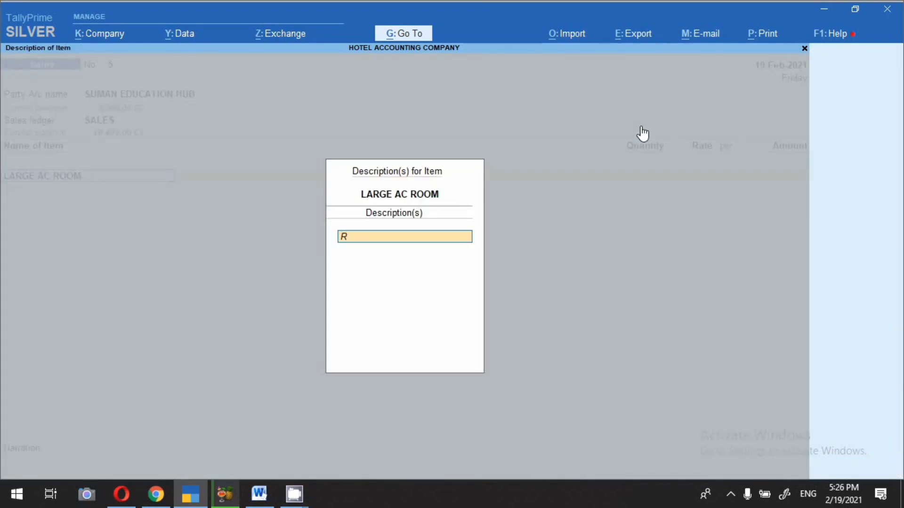
type("OOM NO-1701")
key("Return")
key("Return")
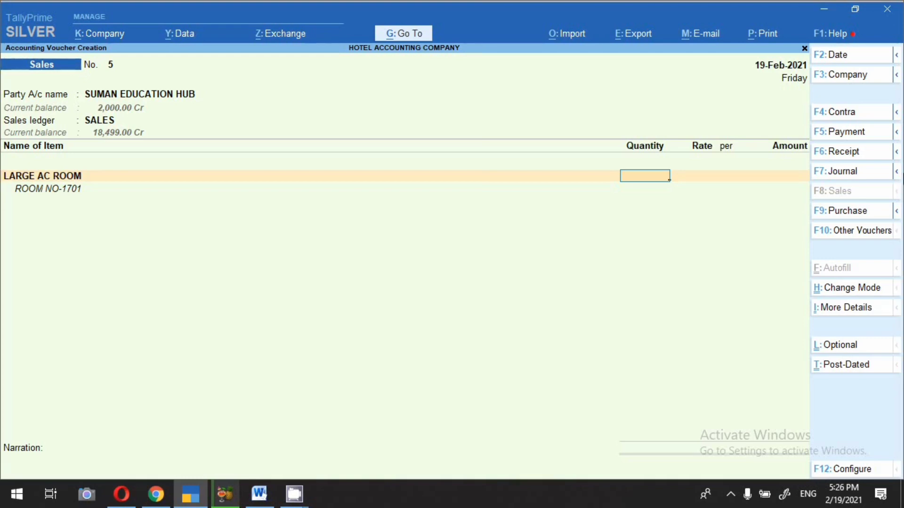
type("1")
key("Return")
key("Return")
key("Return")
key("Return")
key("Return")
key("Return")
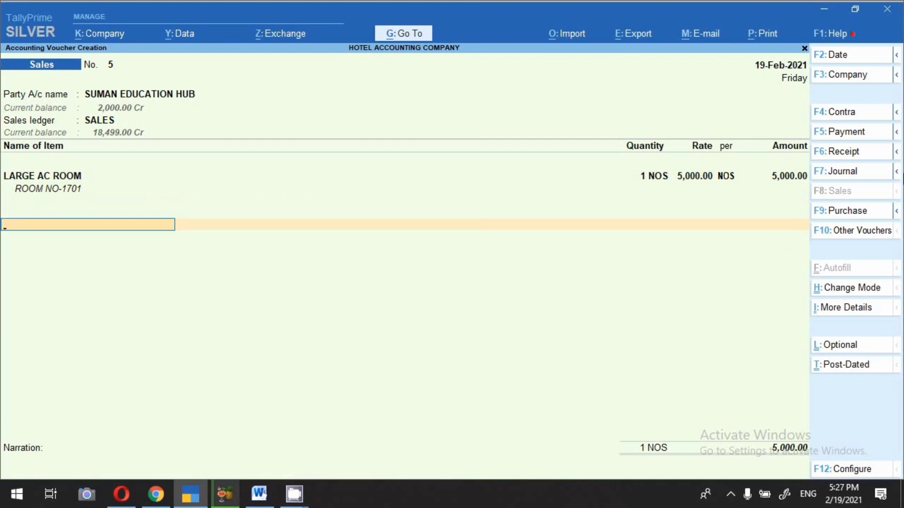
Step: Add Spa Massage Services at 1,500 and Rental Clothing at 3,500
type("sp")
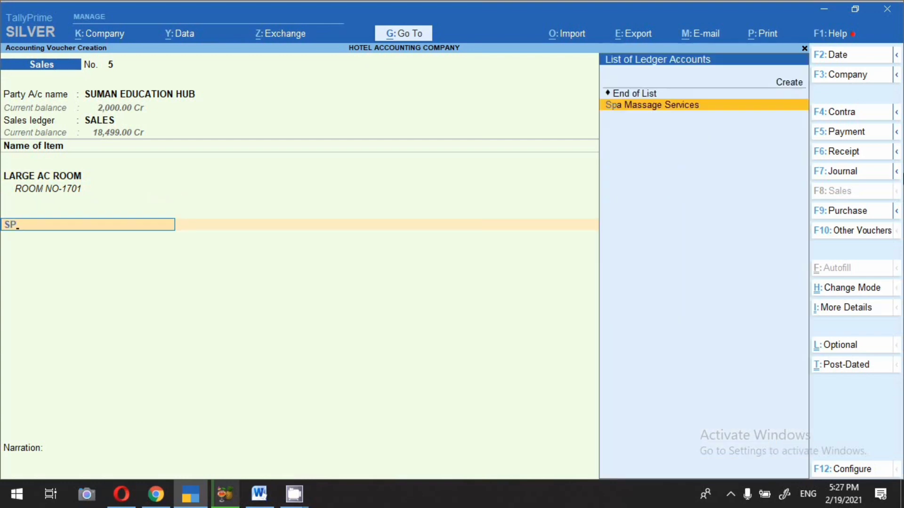
key("Return")
type("1,500")
key("Return")
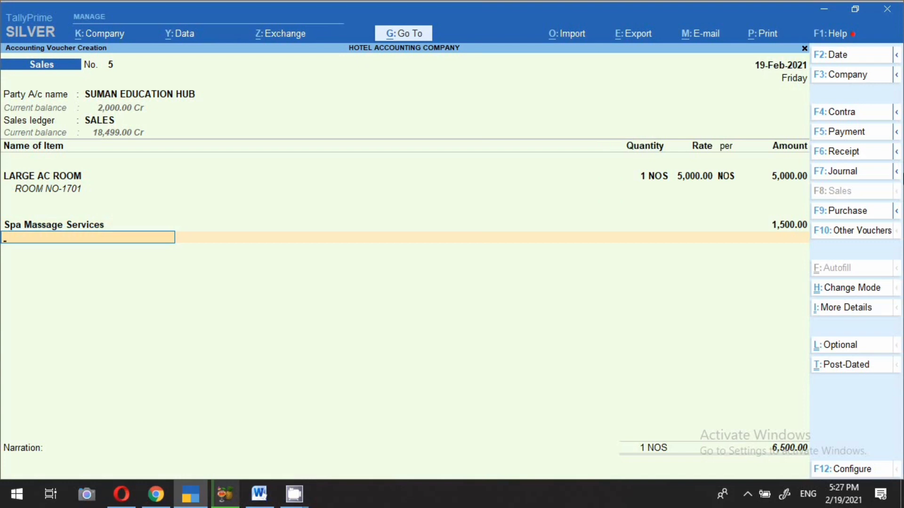
type("C")
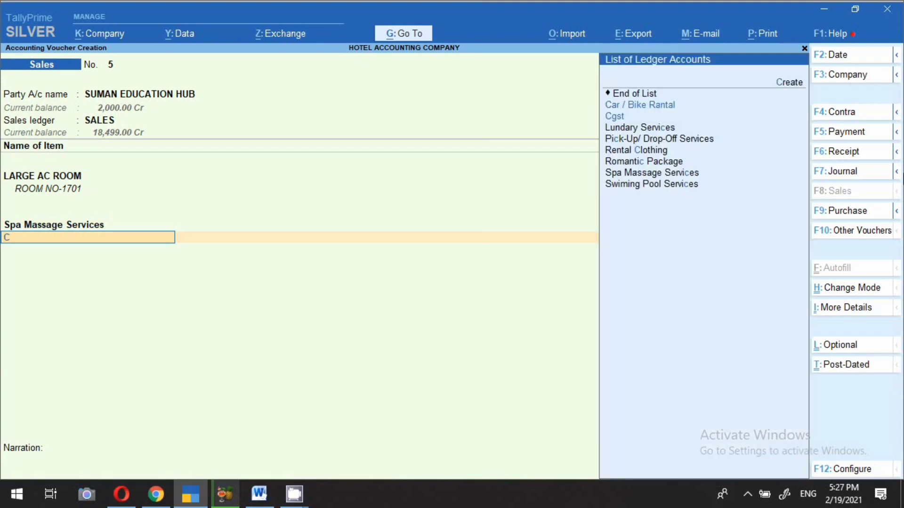
key("Down")
key("Down")
key("Down")
key("Down")
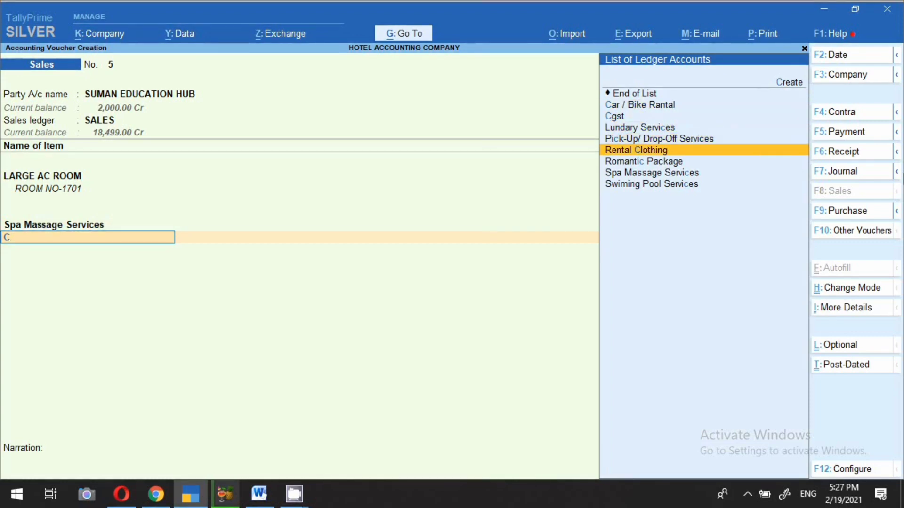
key("Return")
type("3500")
key("Return")
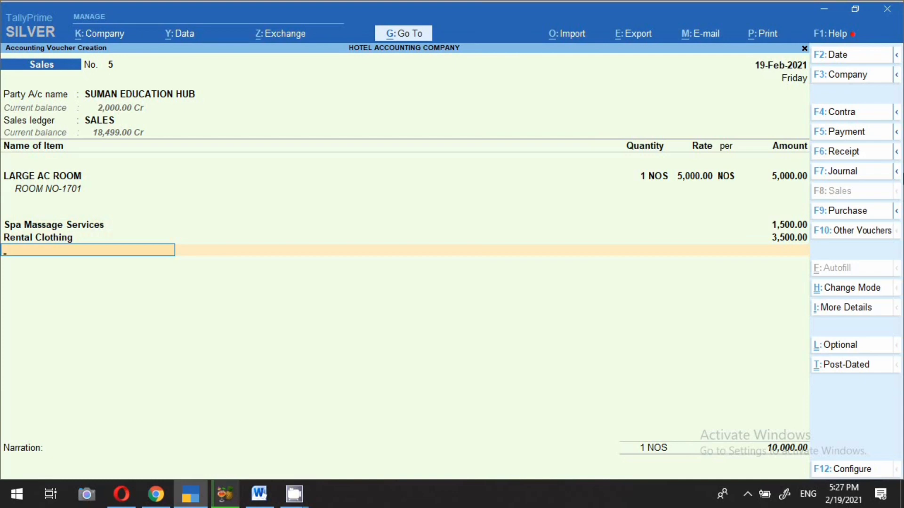
Step: Add Cgst and Sgst at 900.00 each, bringing the invoice to 11,800
type("CG")
key("Return")
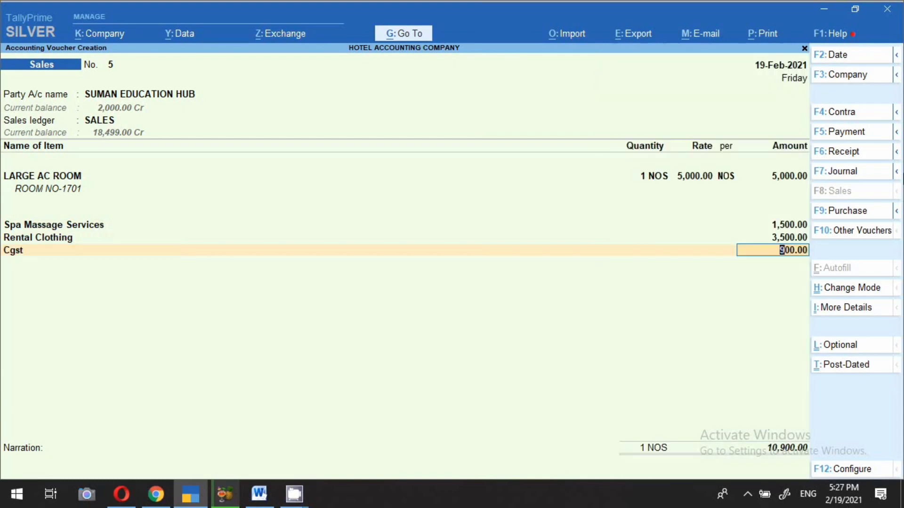
key("Return")
type("SG")
key("Return")
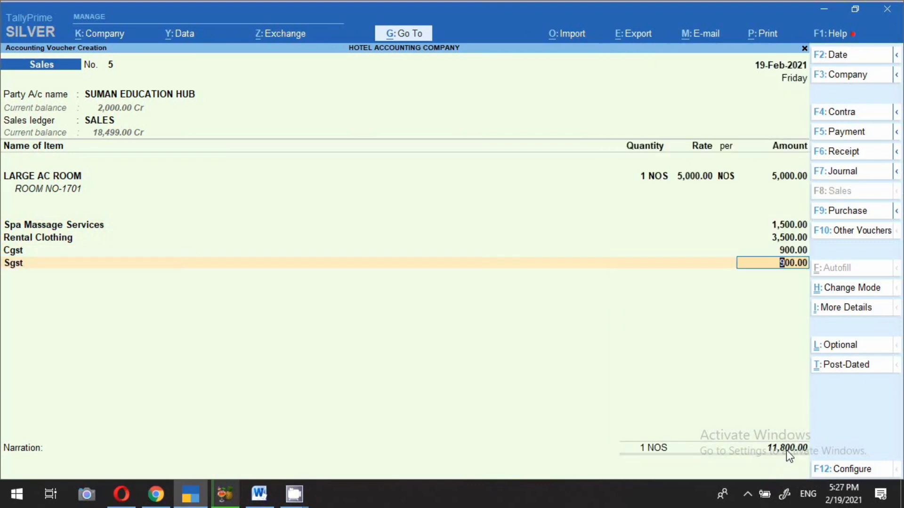
key("Return")
key("Return")
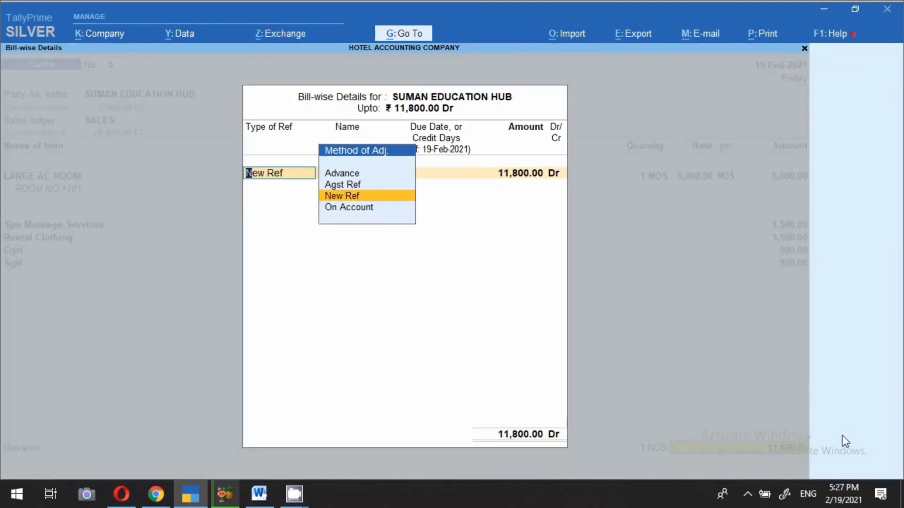
Step: Adjust 2,000 against pending bill 1, keep 9,800 as new reference 5, and save
key("Up")
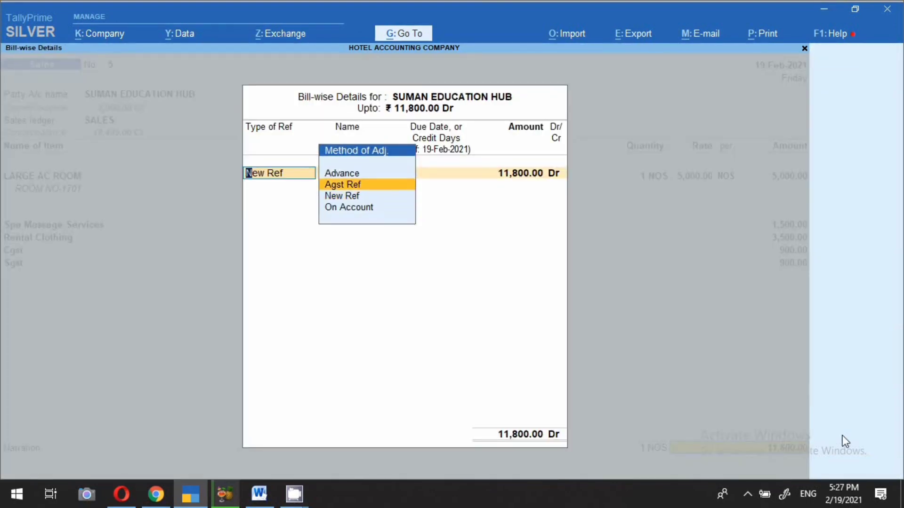
key("Return")
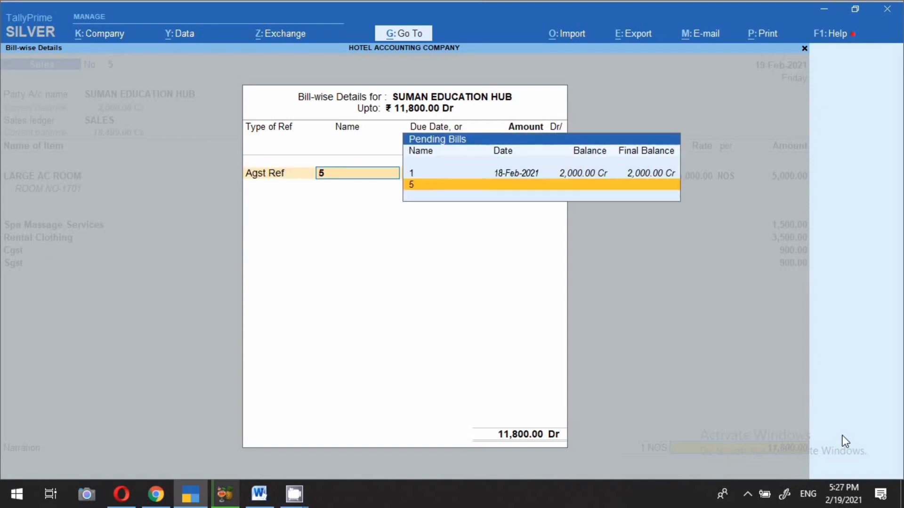
key("Up")
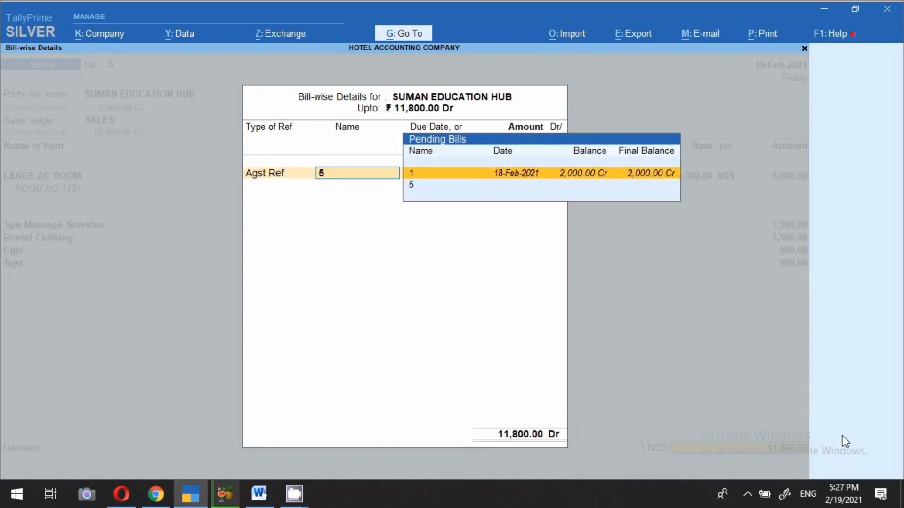
key("Return")
type("2000")
key("Return")
key("Return")
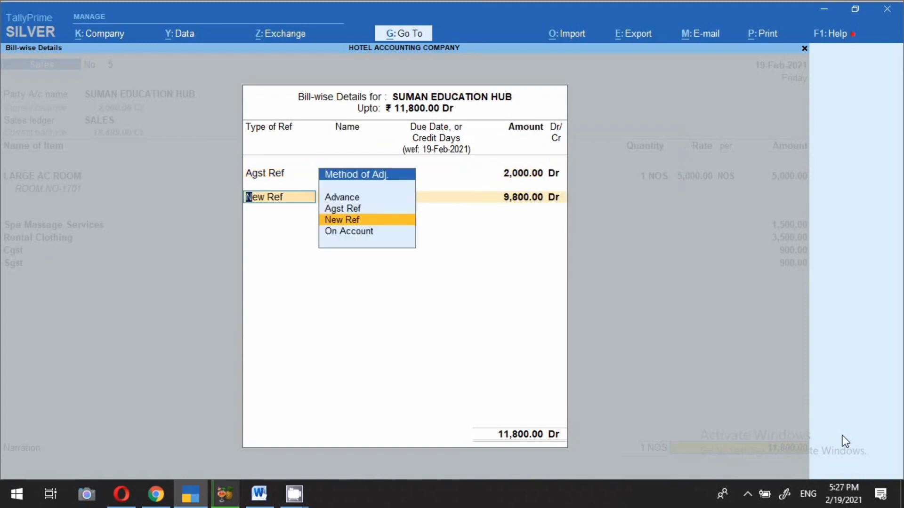
key("Return")
key("Return")
key("Return")
key("Return")
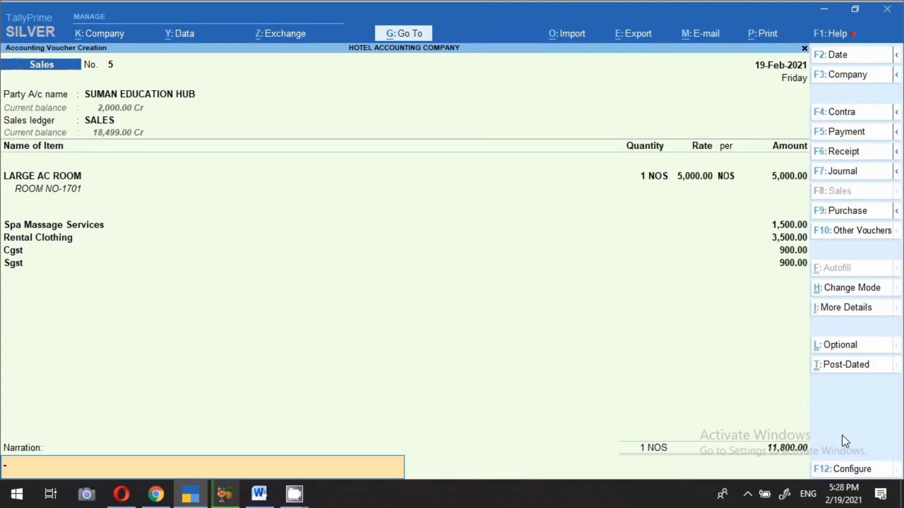
key("Return")
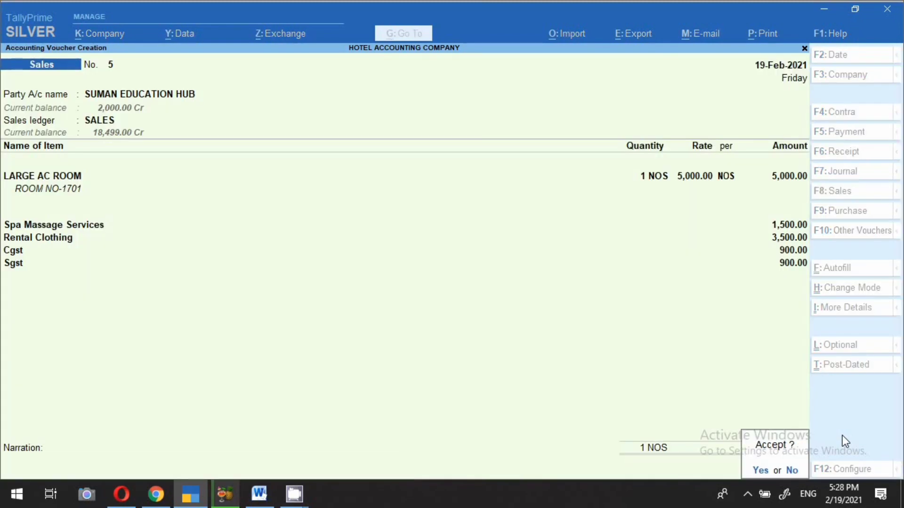
key("Return")
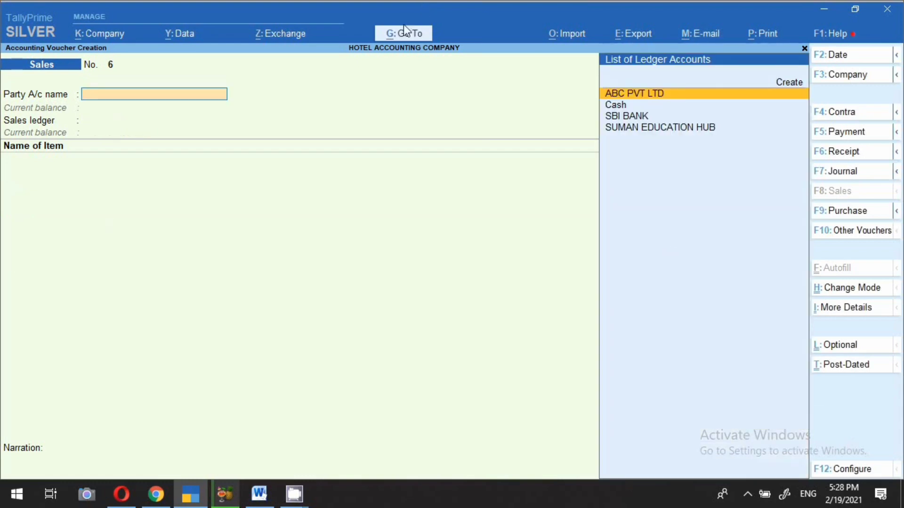
Step: View SUMAN EDUCATION HUB's Ledger Vouchers from 1-Apr-2020, showing a 9,800.00 closing balance
left_click(386, 34)
key("Down")
key("Down")
key("Down")
key("Down")
key("Down")
key("Down")
key("Down")
key("Down")
key("Down")
key("Down")
key("Down")
key("Down")
key("Down")
key("Down")
key("Down")
key("Down")
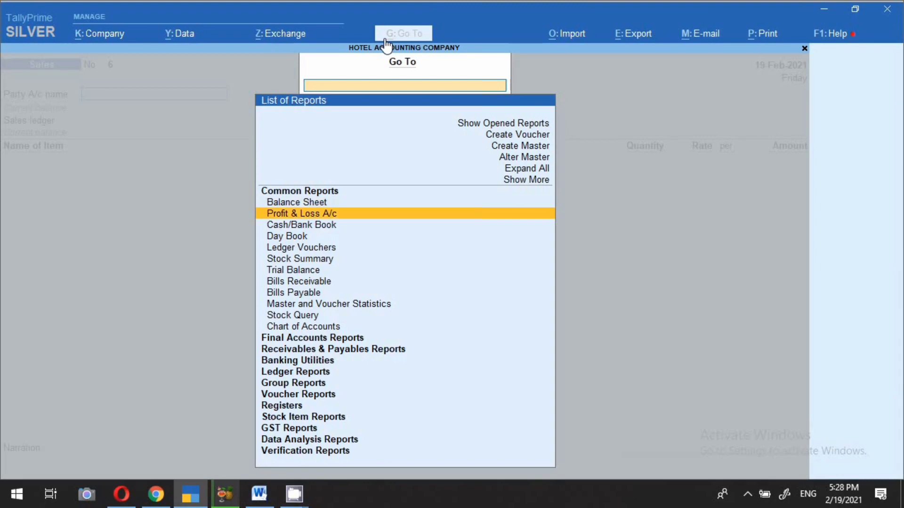
key("Up")
key("Return")
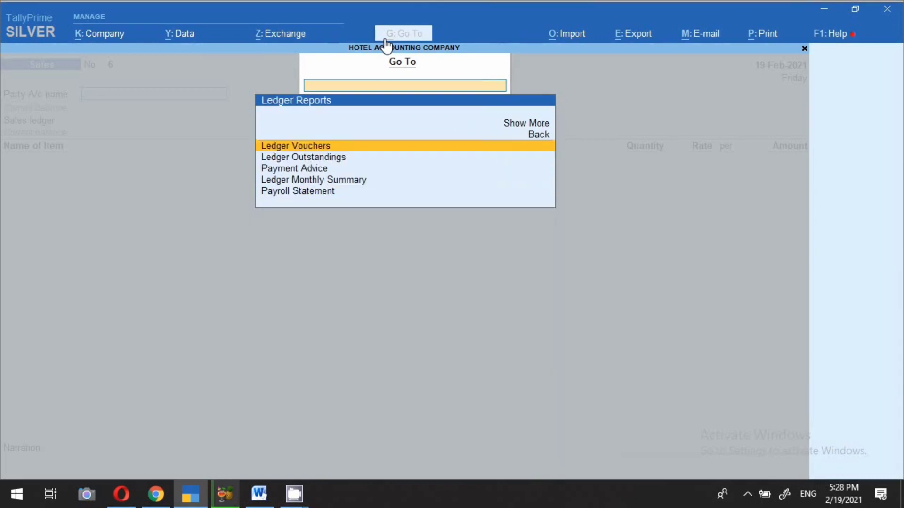
key("Return")
type("SUM")
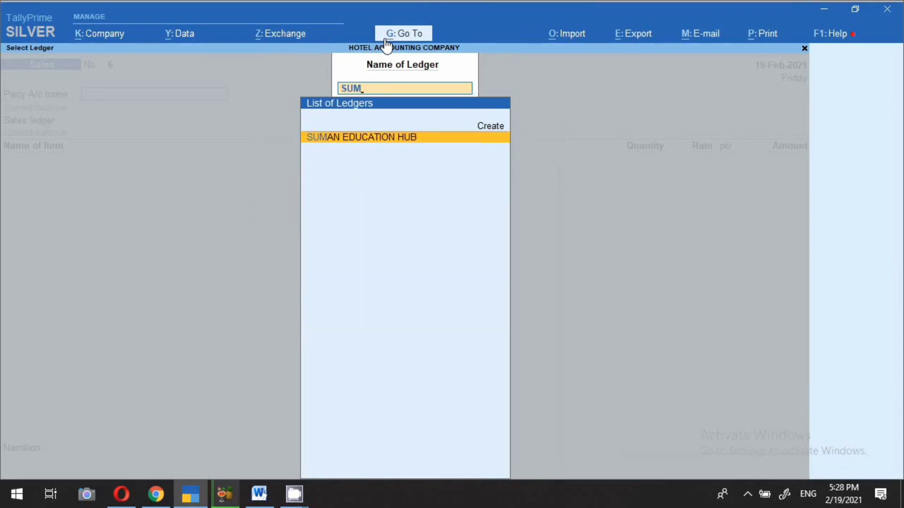
key("Return")
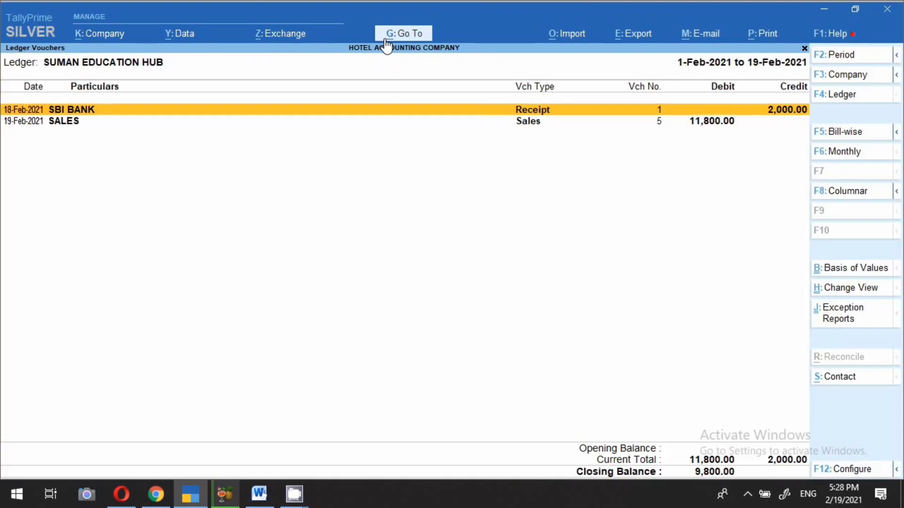
key("F2")
key("Down")
key("Up")
key("Down")
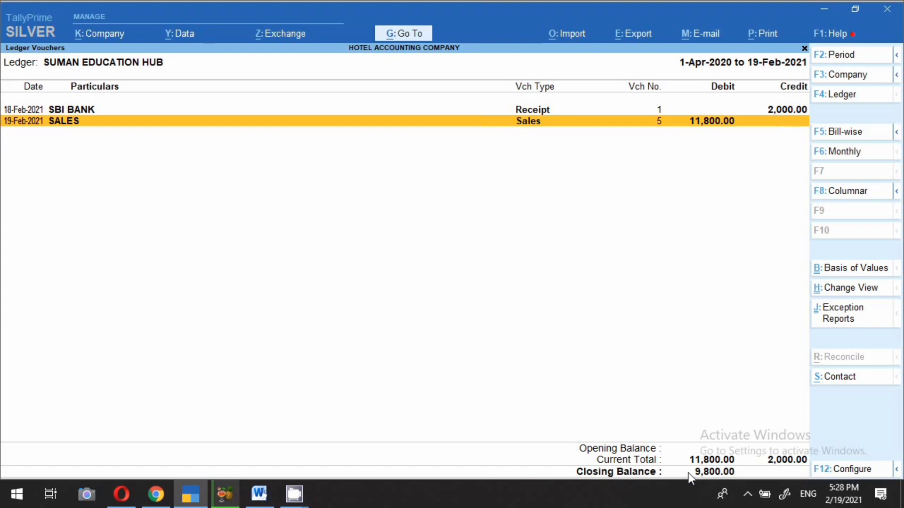
key("alt+a")
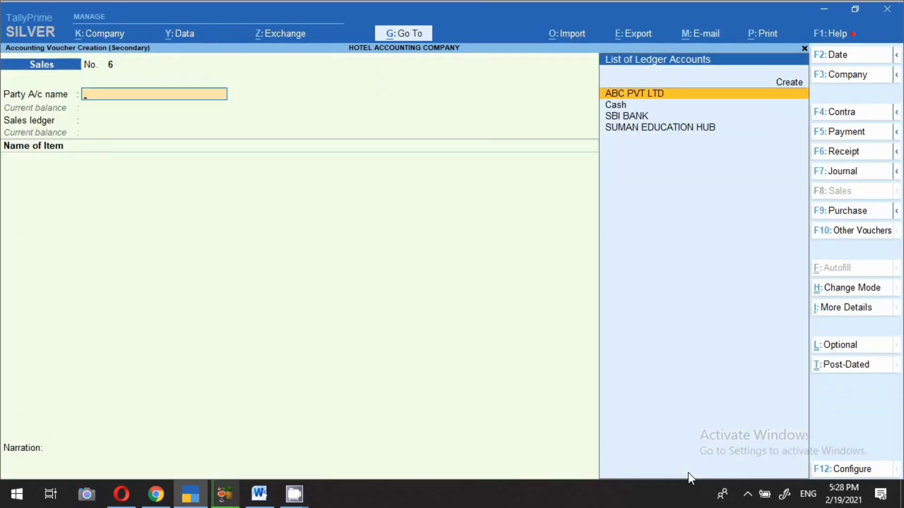
Step: Start a 20-Feb-2021 Receipt crediting SUMAN EDUCATION HUB 9,800 against bill 5
key("F2")
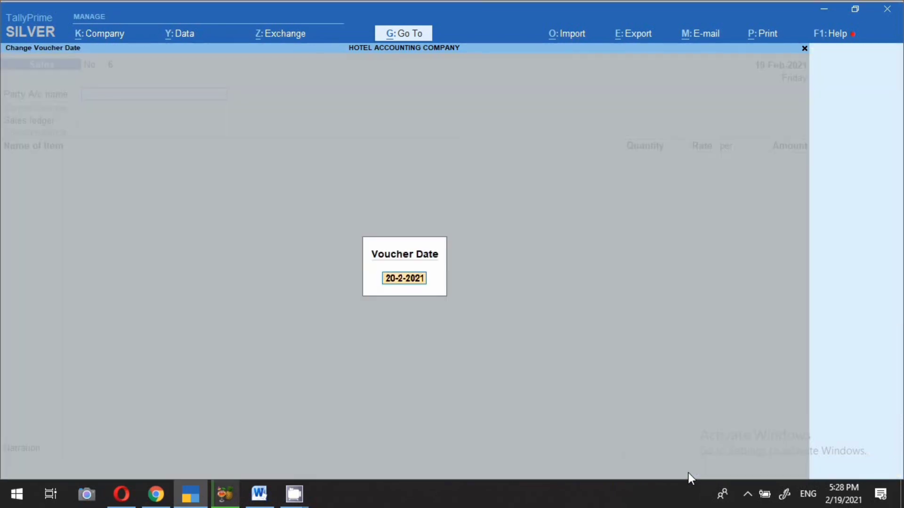
type("20-2")
key("Return")
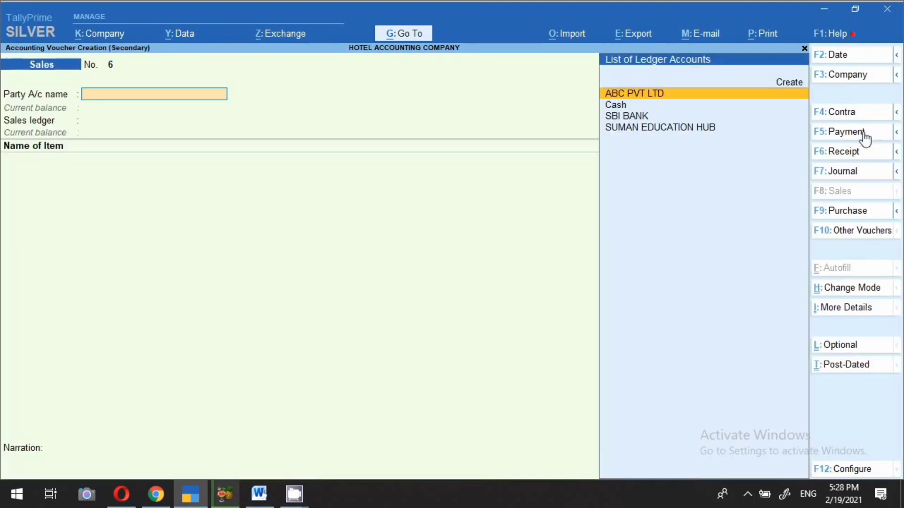
left_click(843, 152)
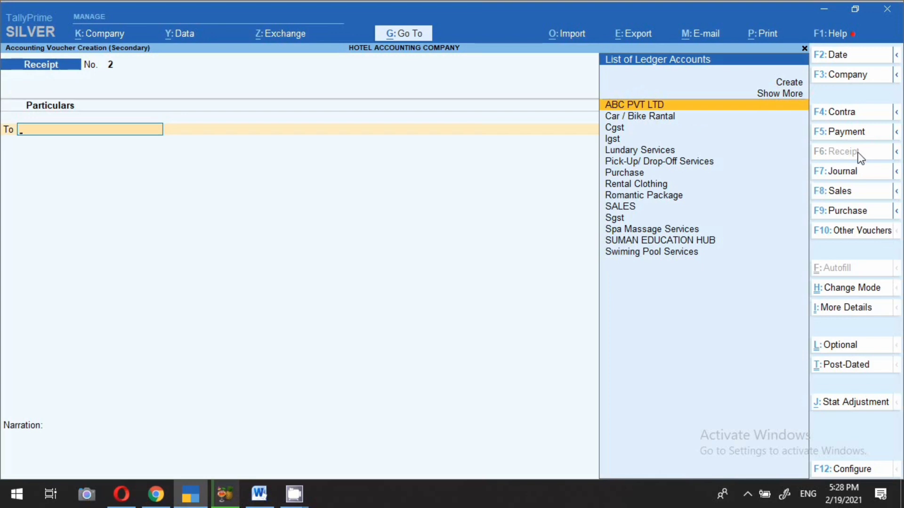
type("SU")
key("Return")
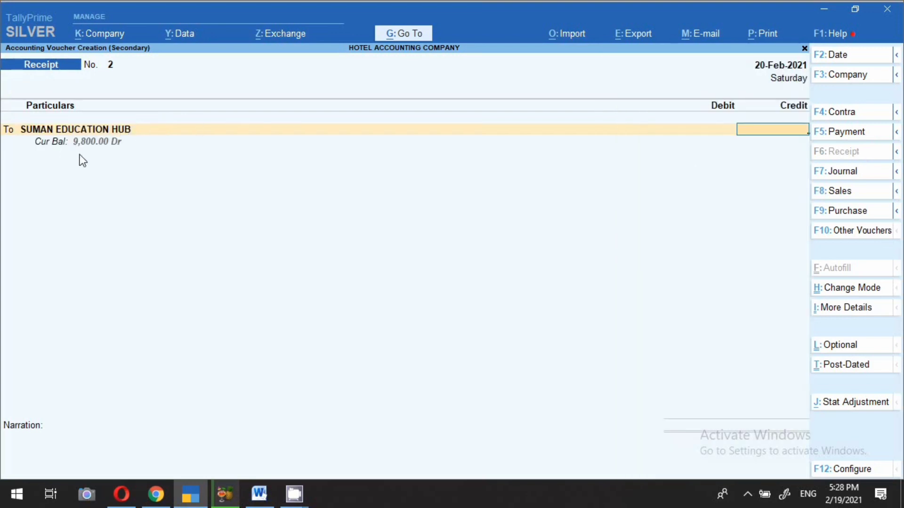
type("9800")
key("Return")
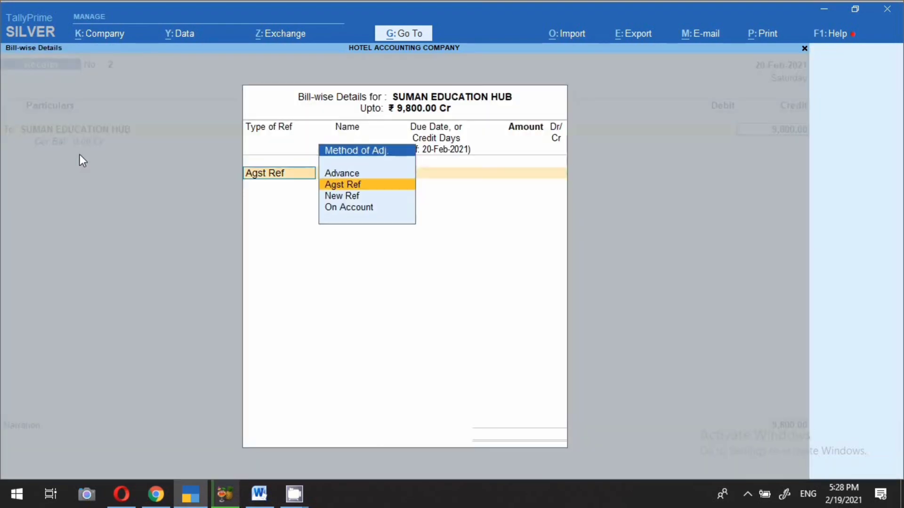
key("Return")
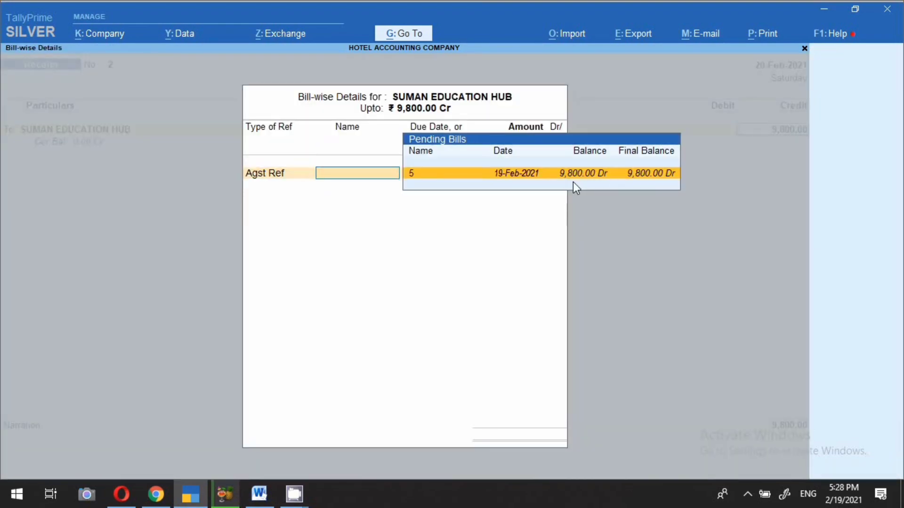
left_click(543, 173)
key("Return")
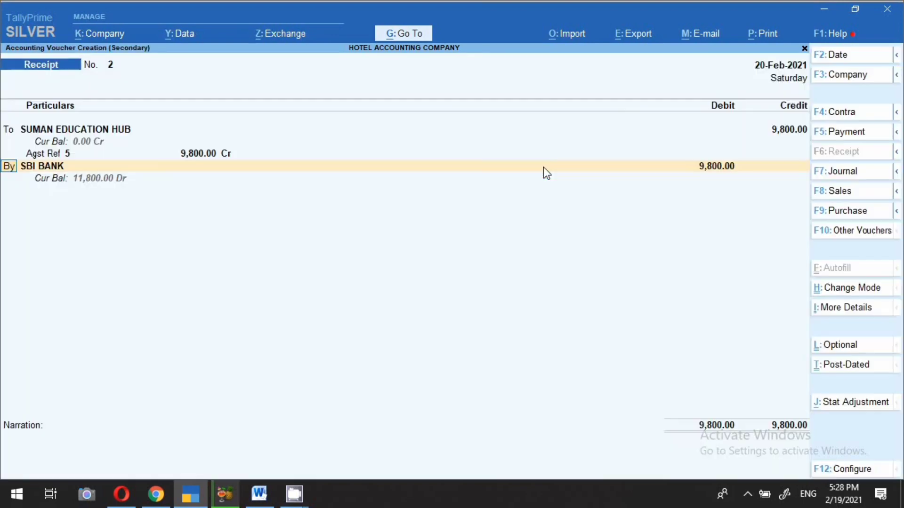
Step: Debit SBI BANK by e-Fund Transfer with details 'NEFT 20.2.21 9800/-'
key("Return")
key("Return")
key("Return")
key("Return")
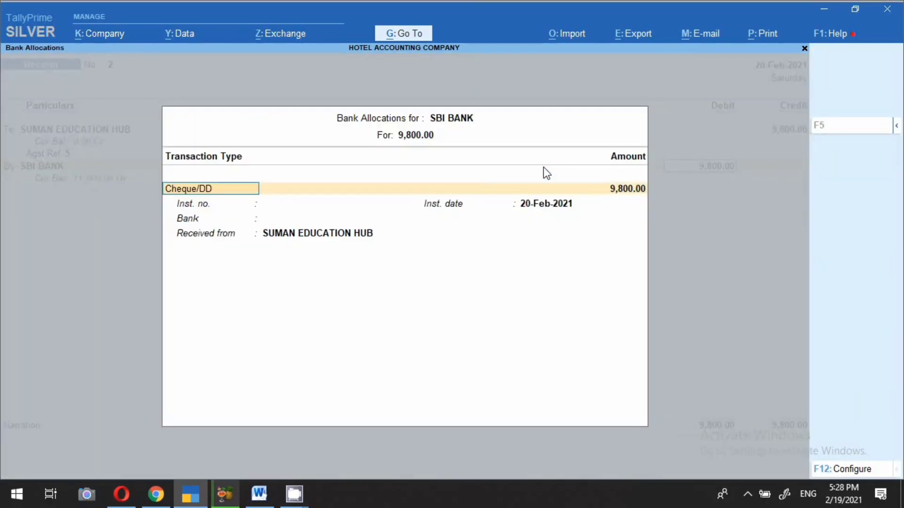
key("BackSpace")
key("Down")
key("Return")
key("Return")
key("Return")
key("Return")
key("Return")
key("Return")
type("NEF")
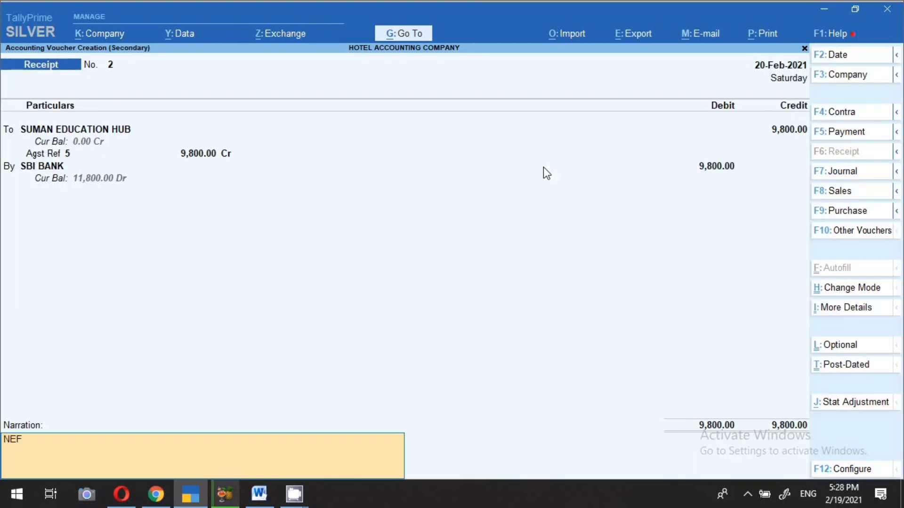
type("T 20.2.21 9800/-")
key("Return")
key("Return")
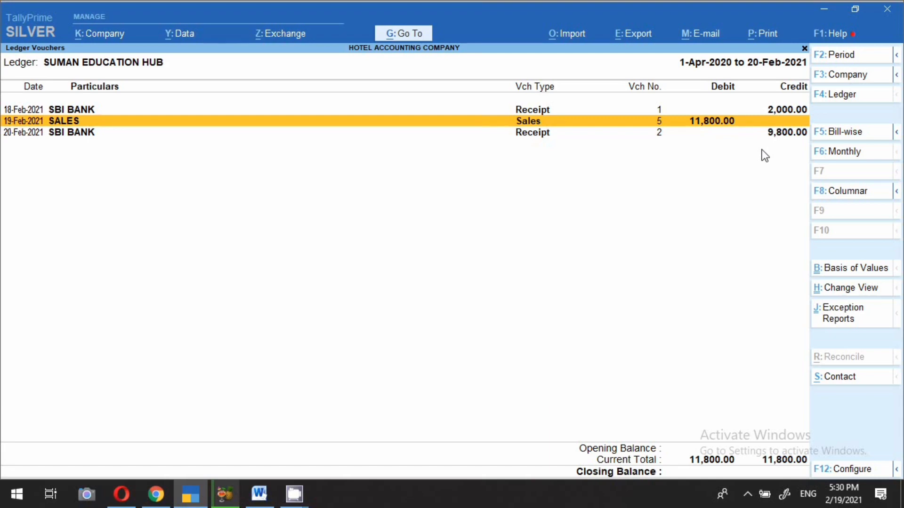
Step: Interact with the screen after the ledger shows balanced 11,800.00 totals
left_click(749, 493)
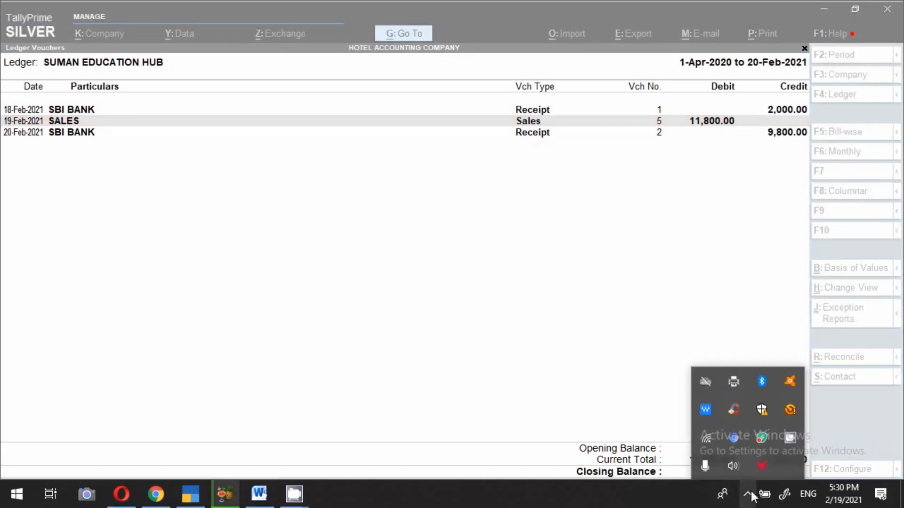
right_click(788, 438)
left_click(831, 406)
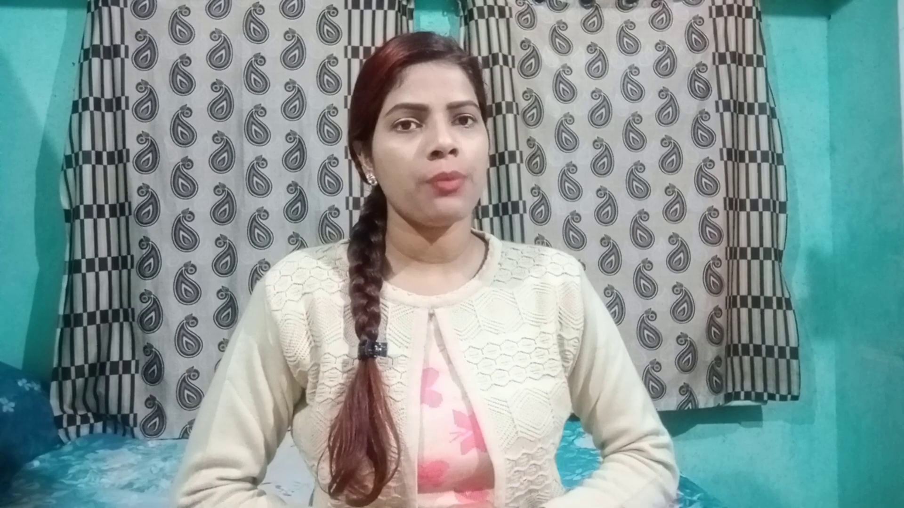